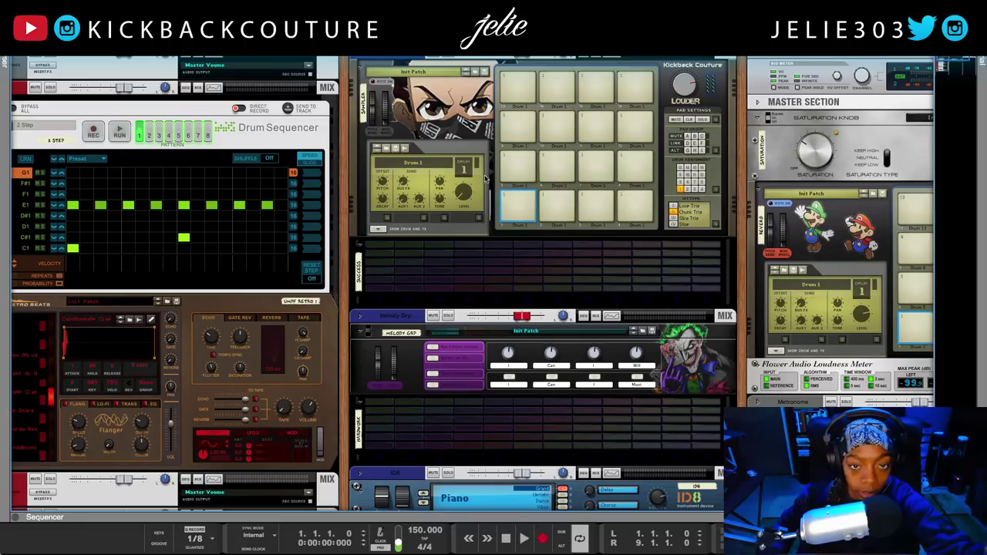
- Look over the existing template's device rack and the options for starting a new song from a template
drag(347, 205, 499, 276)
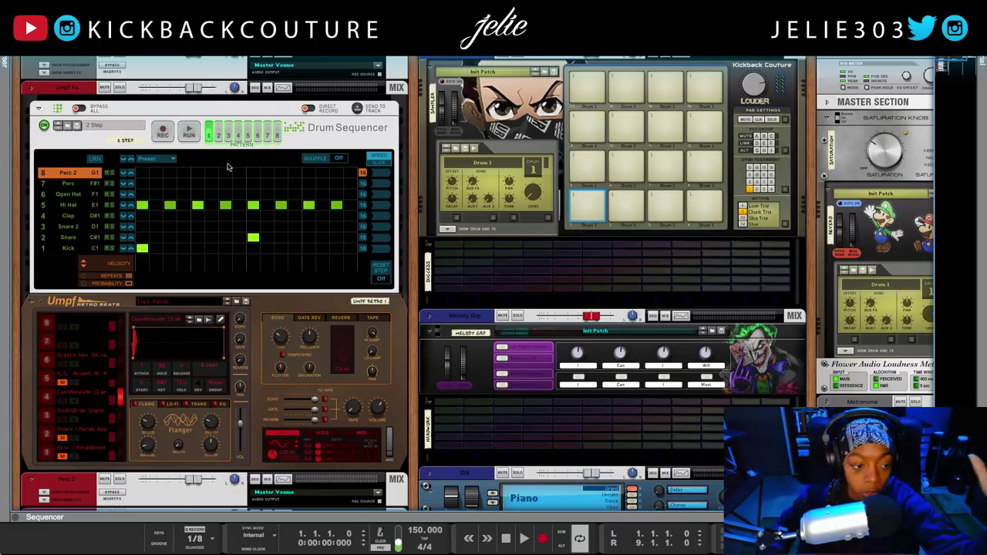
click(71, 8)
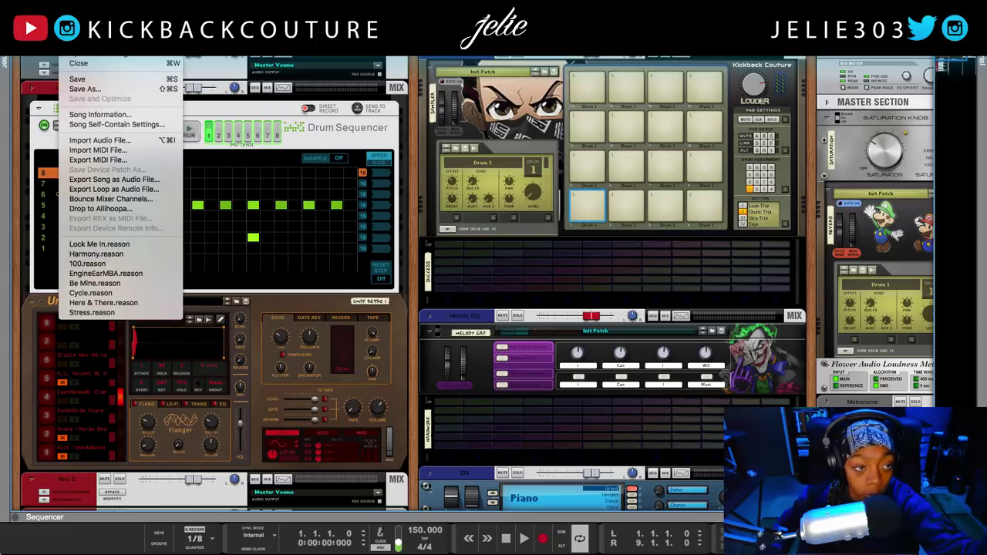
mouse_move(115, 34)
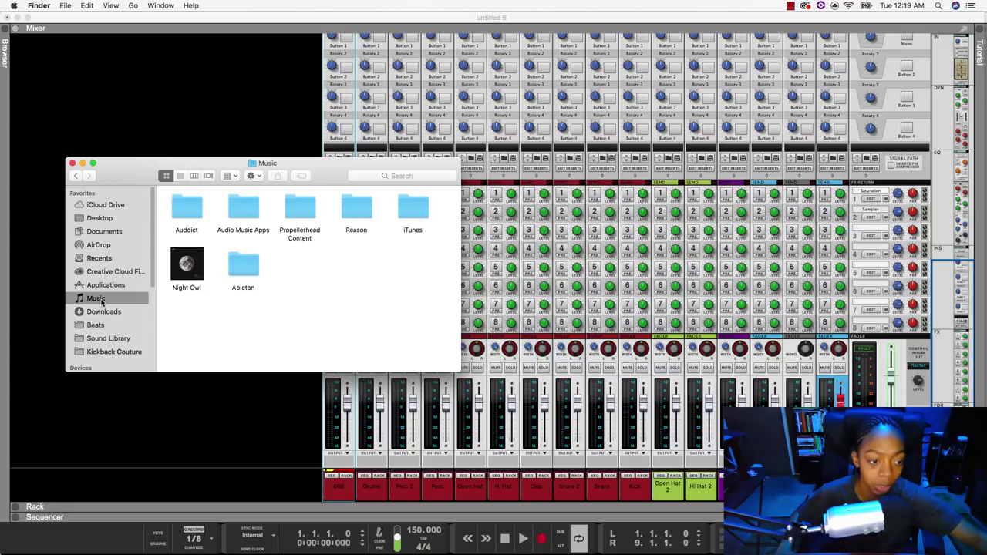
- In Finder, open the Template Songs folder inside the Reason music folder, select Umpf Test.reason, and return to Reason
double_click(353, 212)
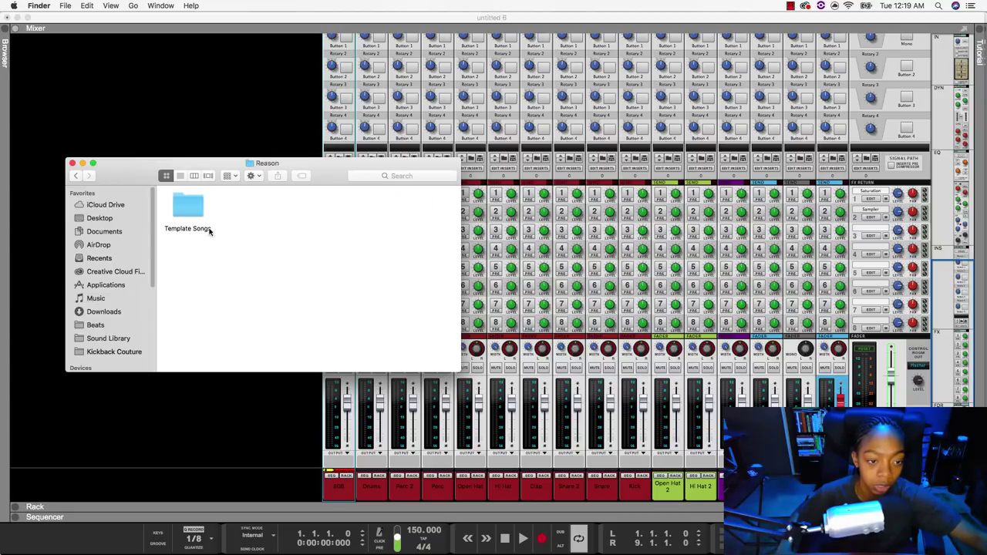
double_click(178, 211)
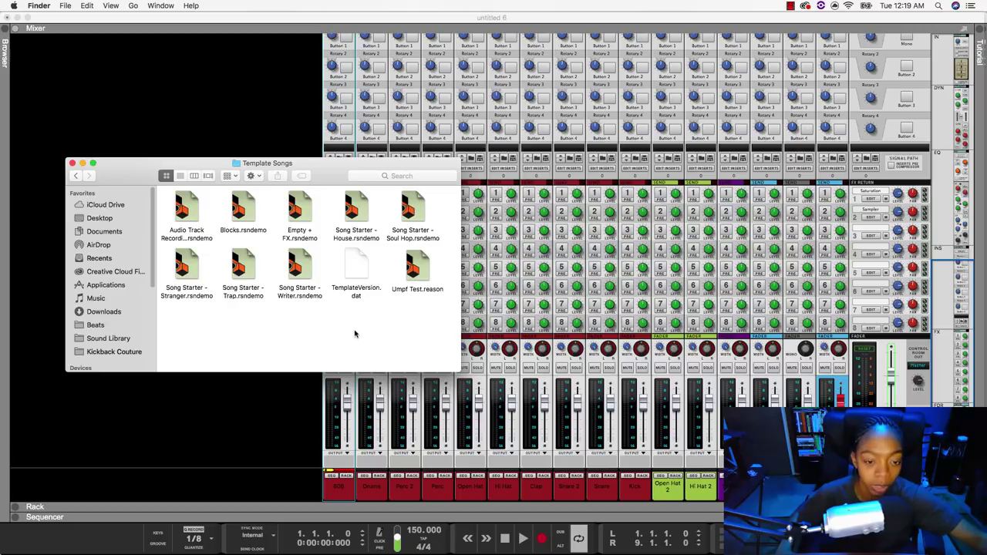
click(419, 290)
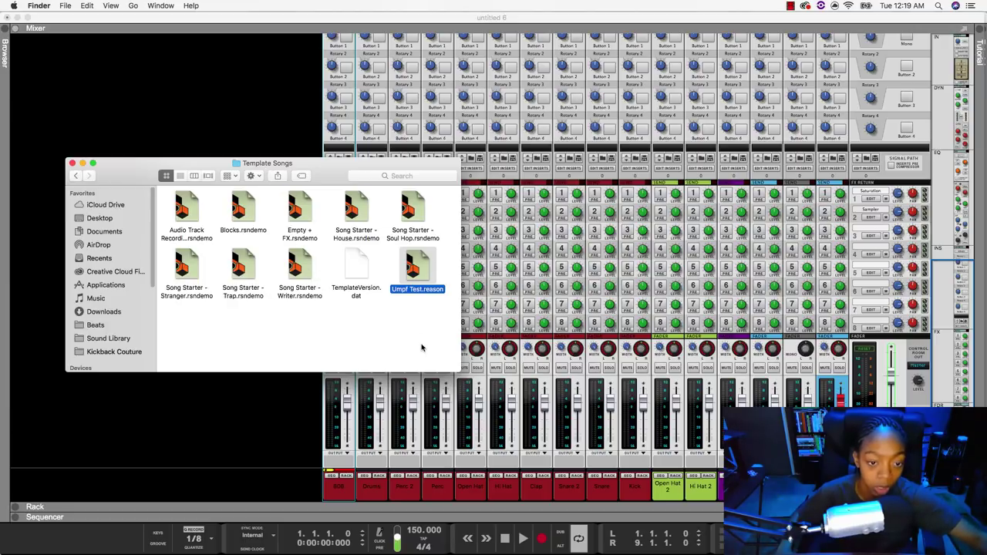
click(83, 86)
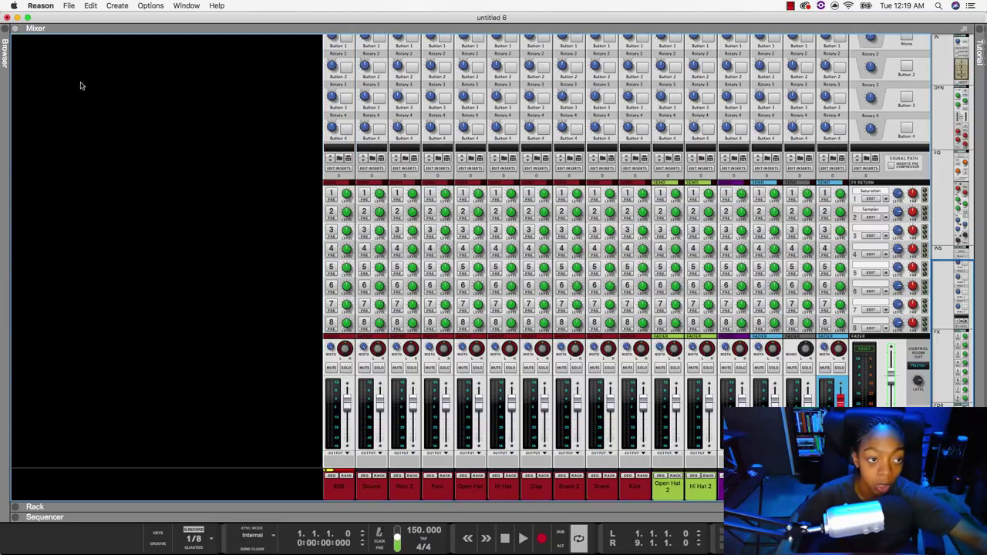
- Check the list of available song templates for the Umpf Test entry
click(69, 7)
mouse_move(84, 29)
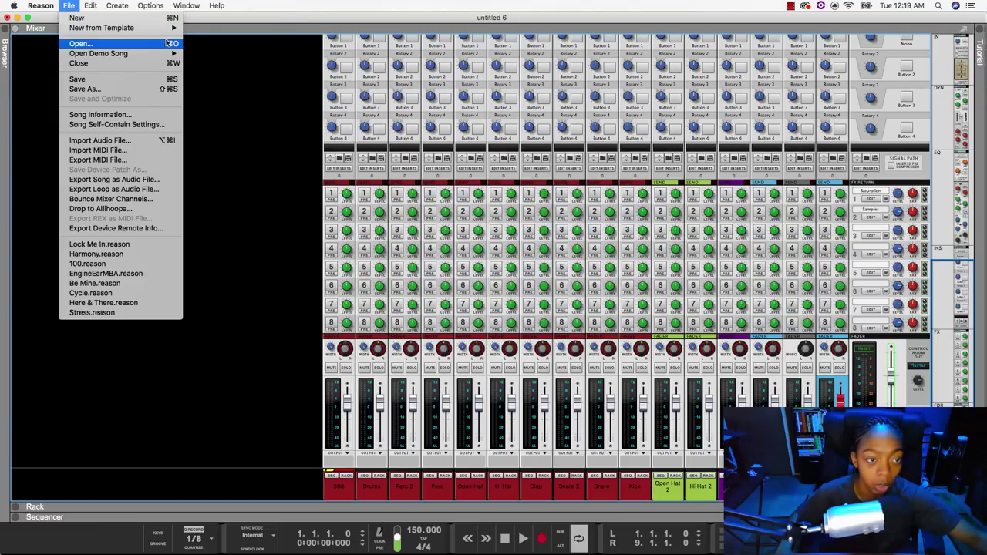
mouse_move(166, 28)
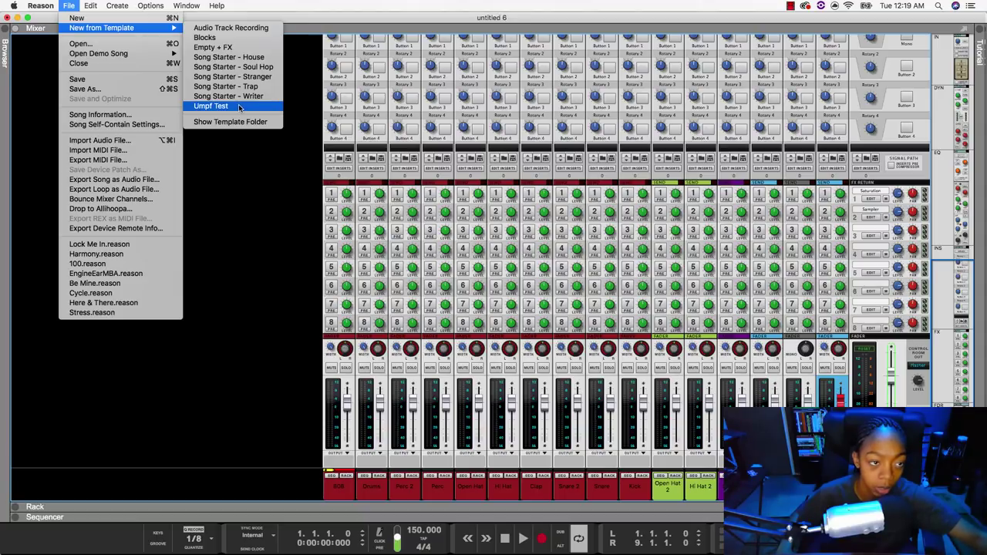
- In the general preferences, choose Umpf Test.reason from Template Songs as the default song template
mouse_move(43, 6)
click(62, 34)
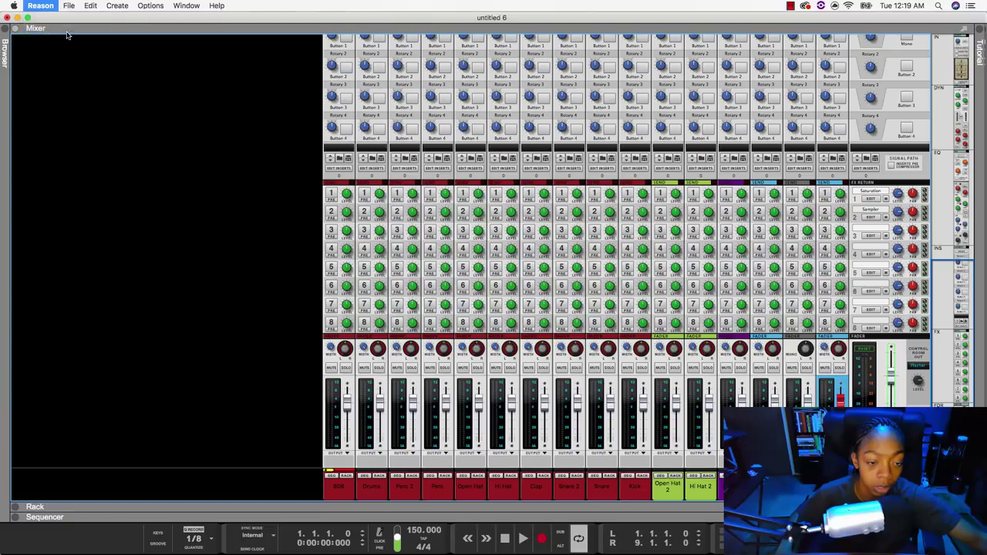
drag(485, 126, 281, 76)
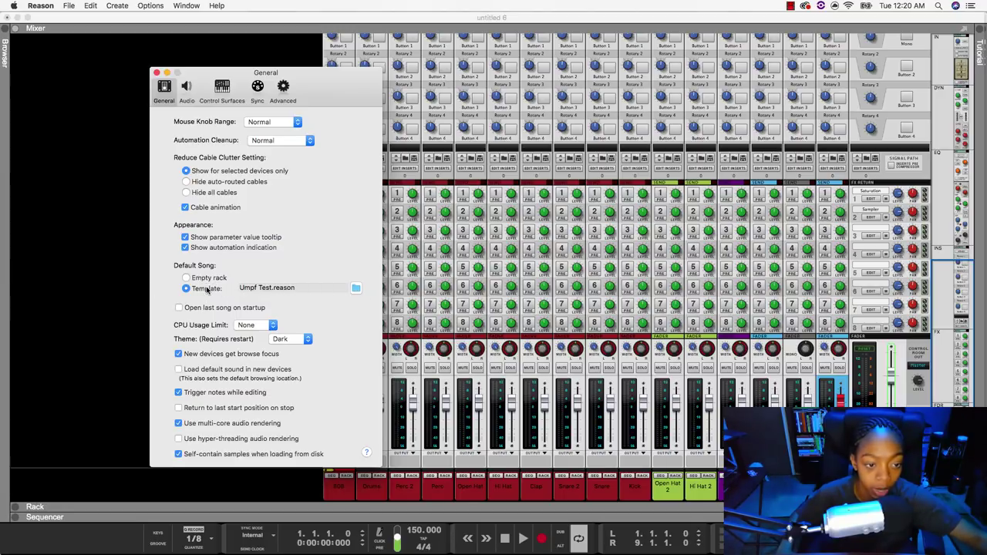
click(355, 288)
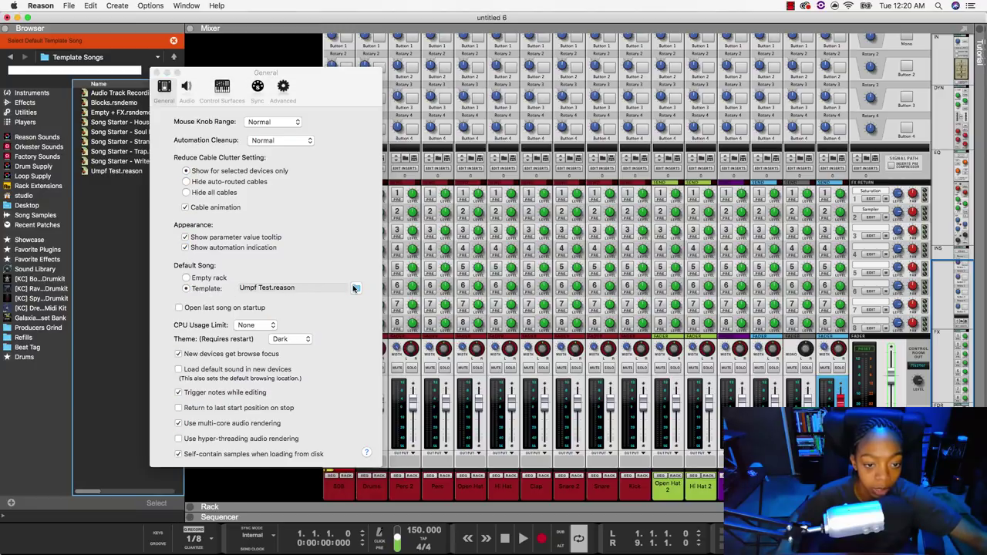
click(116, 171)
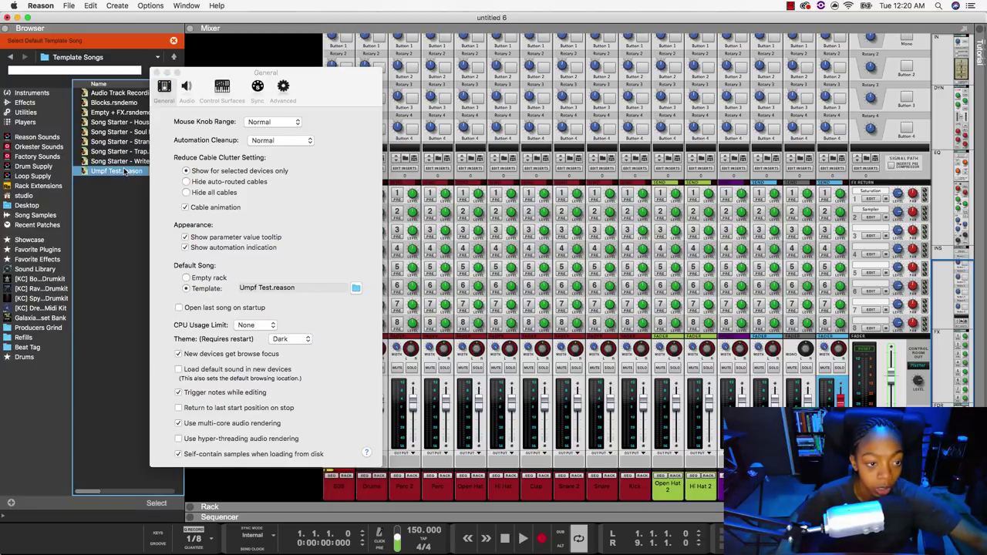
click(160, 503)
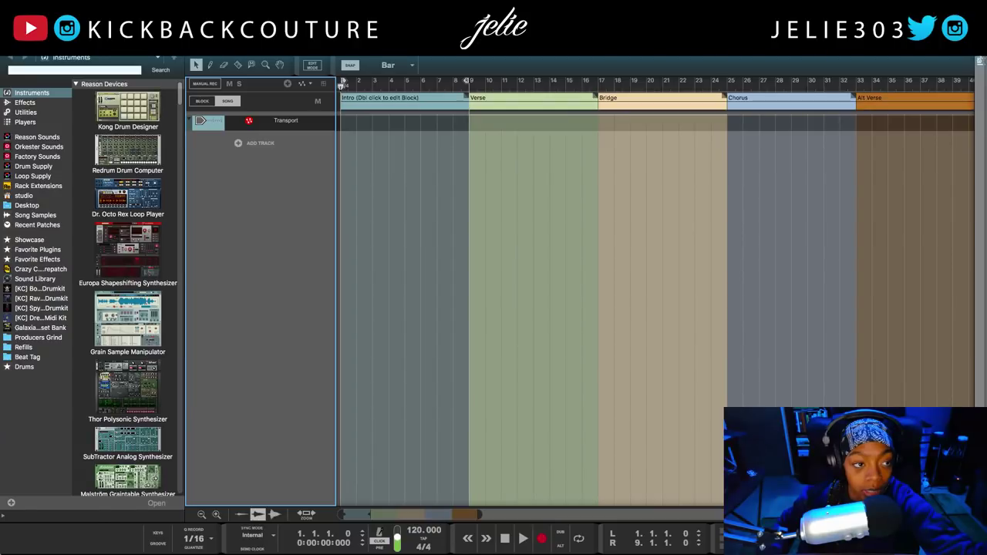
- Hide the browser and delete all arrangement blocks from Intro through Alt Verse in the sequencer
key(F3)
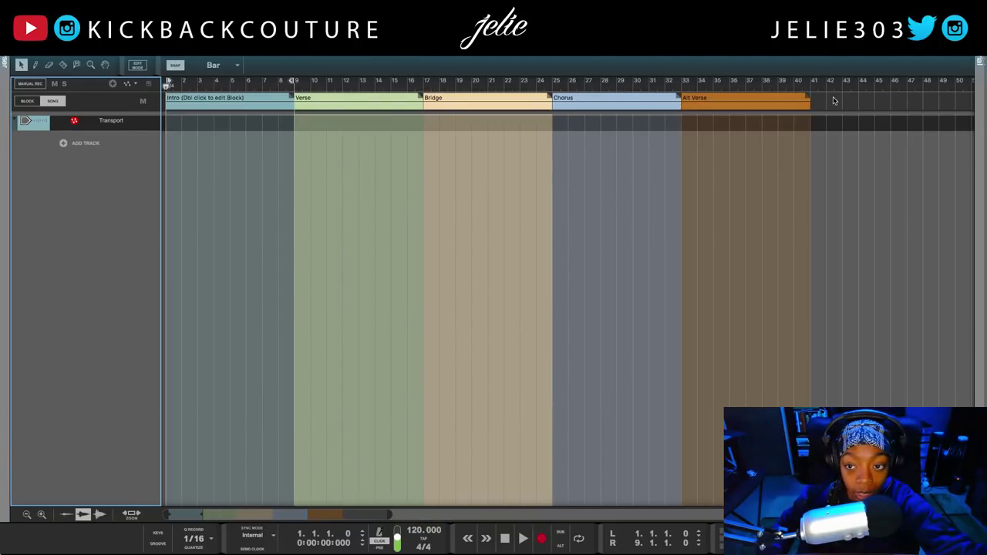
drag(833, 101, 161, 106)
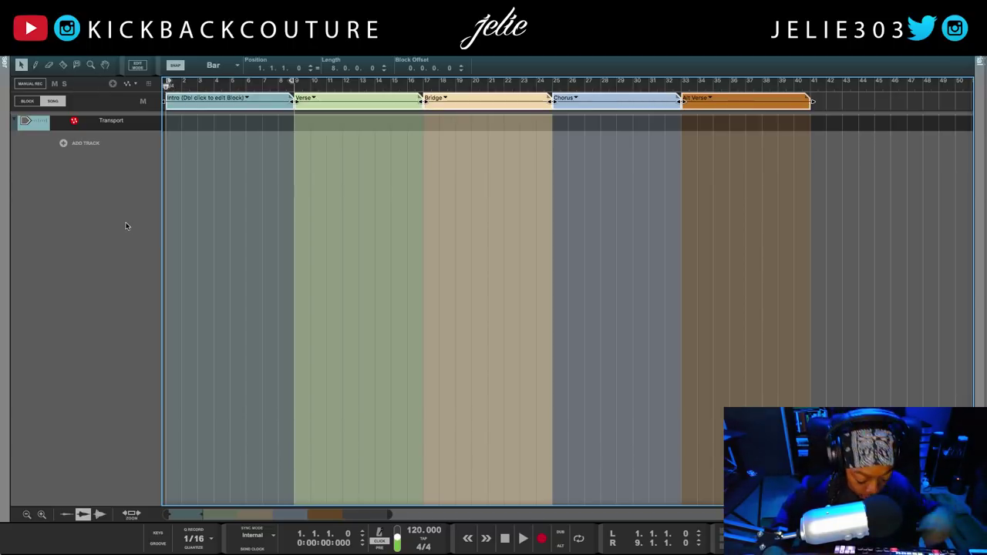
key(Delete)
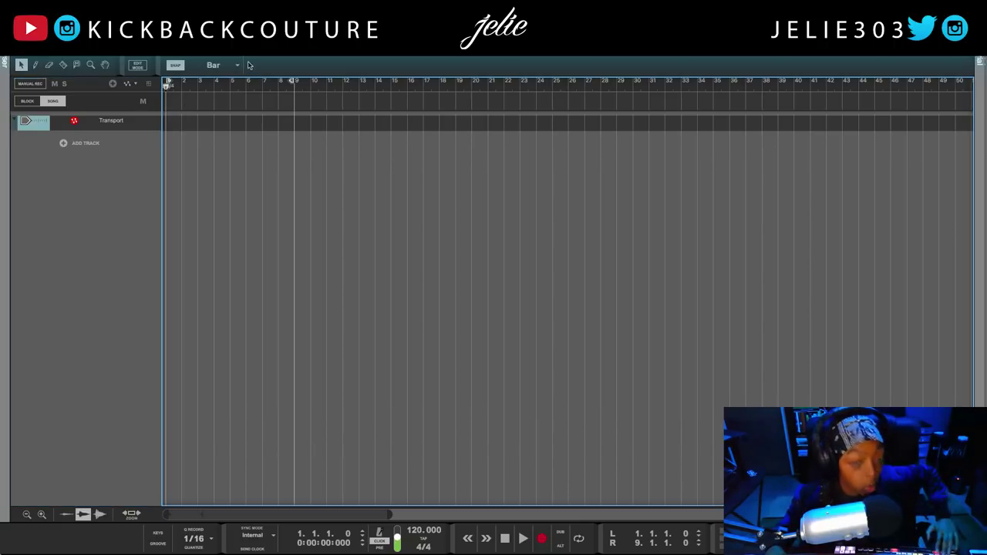
key(ctrl+z)
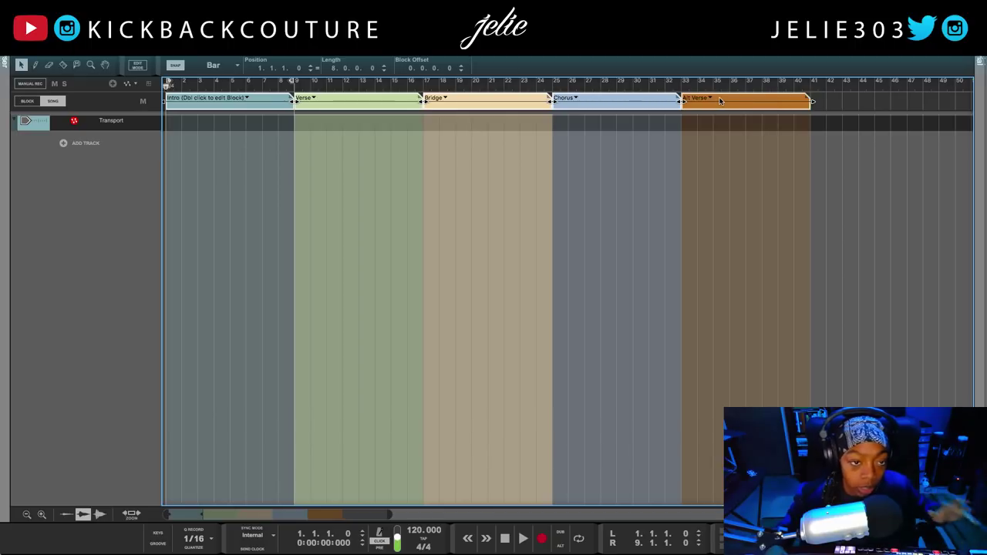
key(Delete)
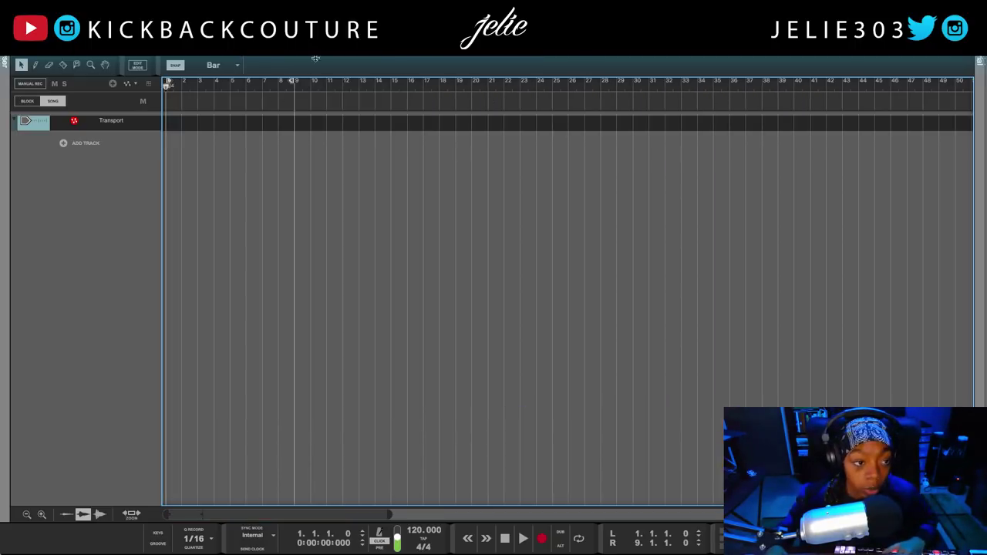
- Create a Grain Sample Manipulator in the rack and move it into its own column left of the Master Section
key(F6)
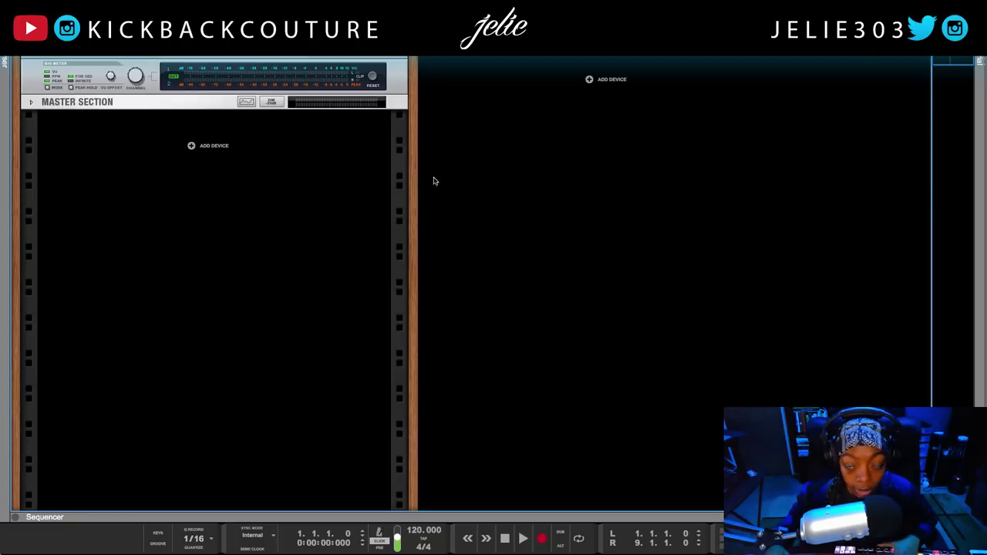
click(69, 80)
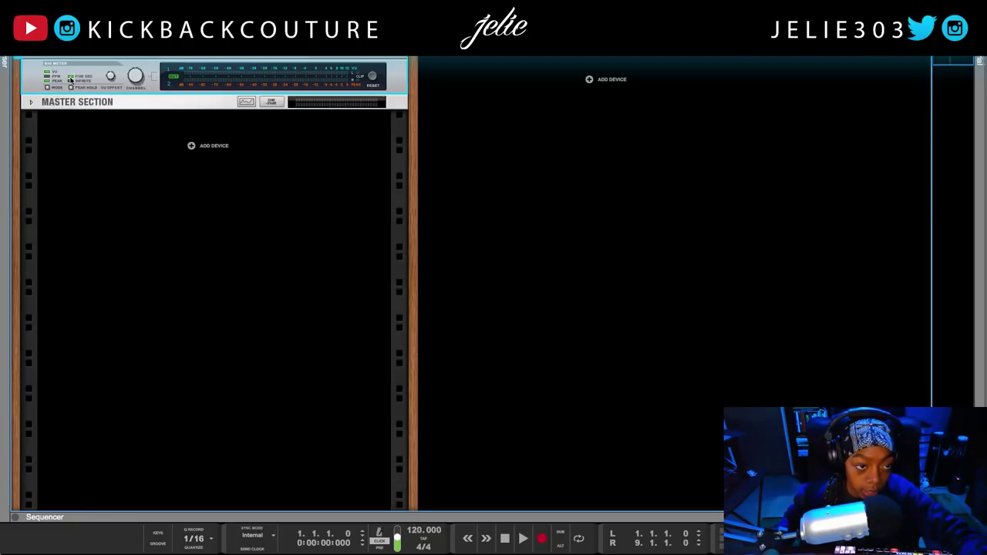
click(555, 186)
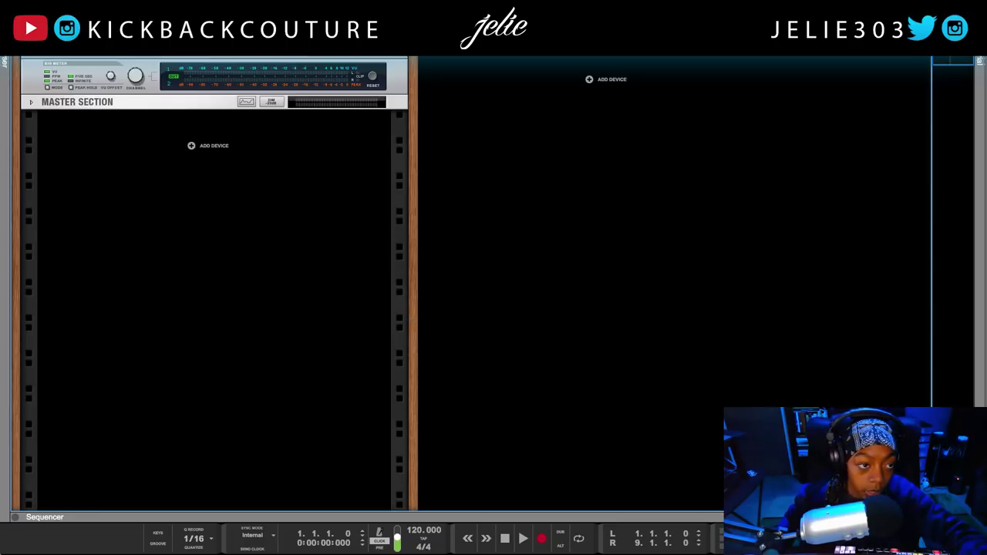
right_click(190, 150)
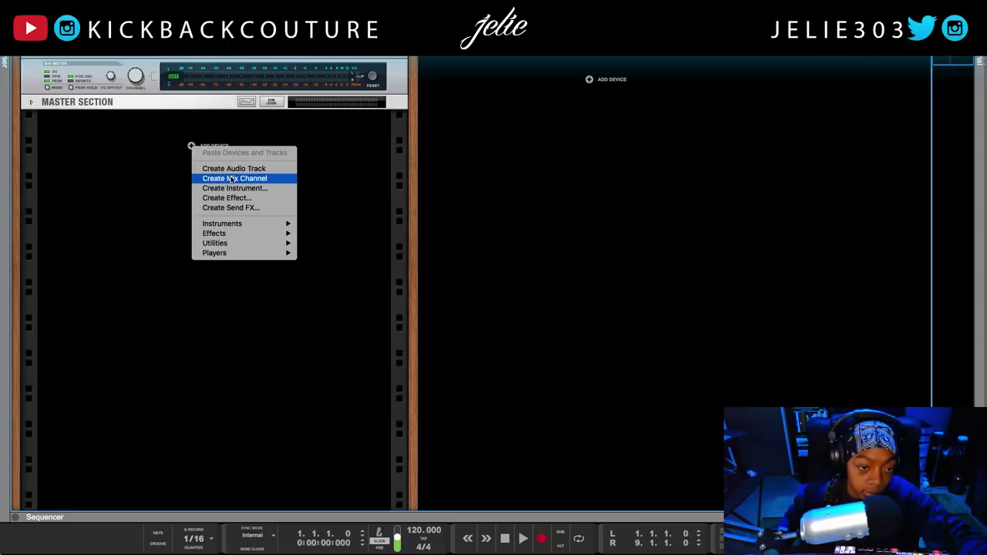
mouse_move(256, 222)
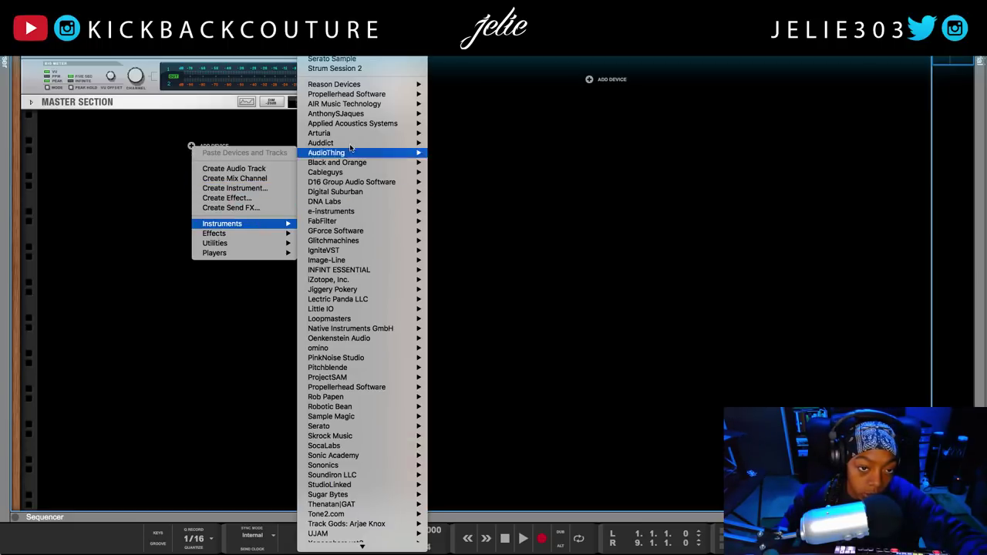
mouse_move(345, 84)
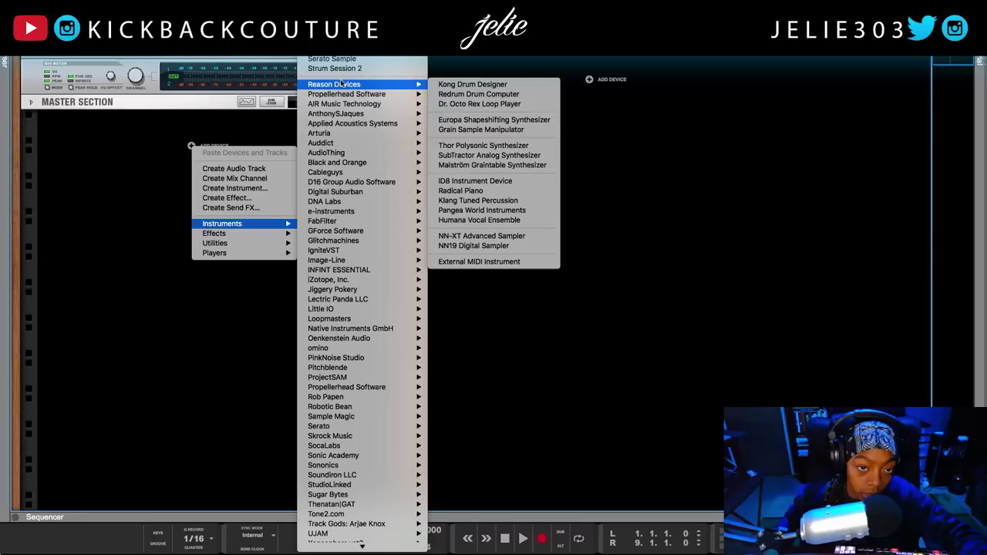
click(493, 129)
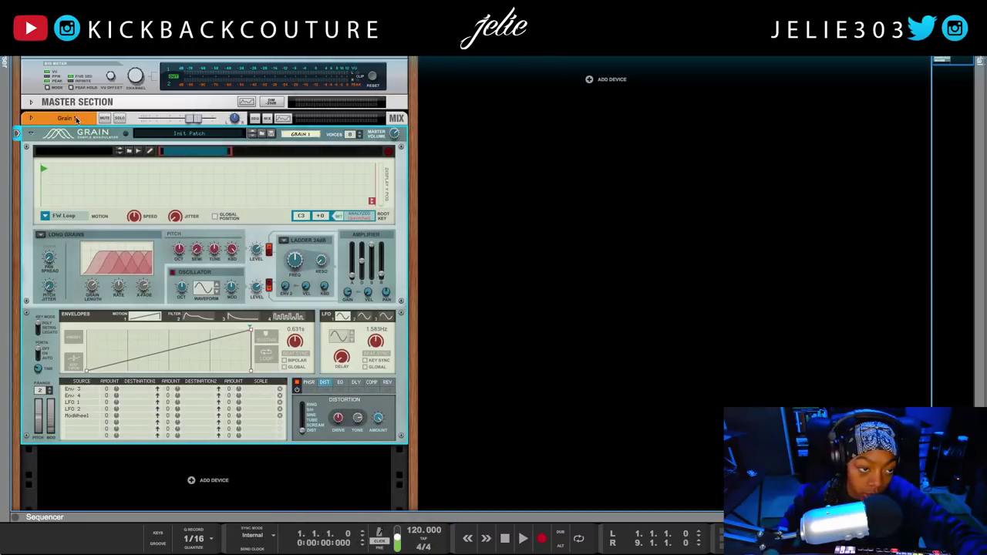
drag(77, 120, 15, 125)
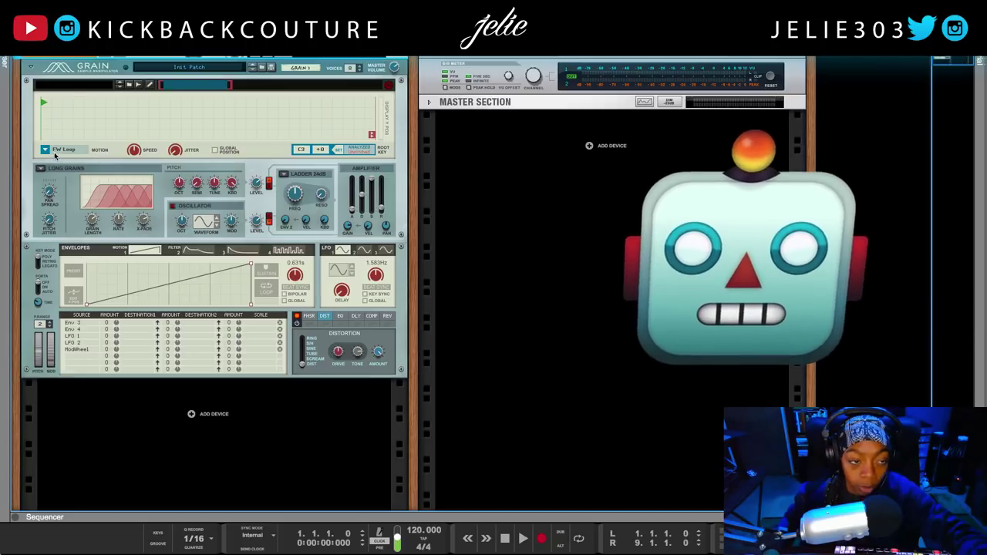
- Set the track color of the Grain mix channel to Burgundy
right_click(68, 59)
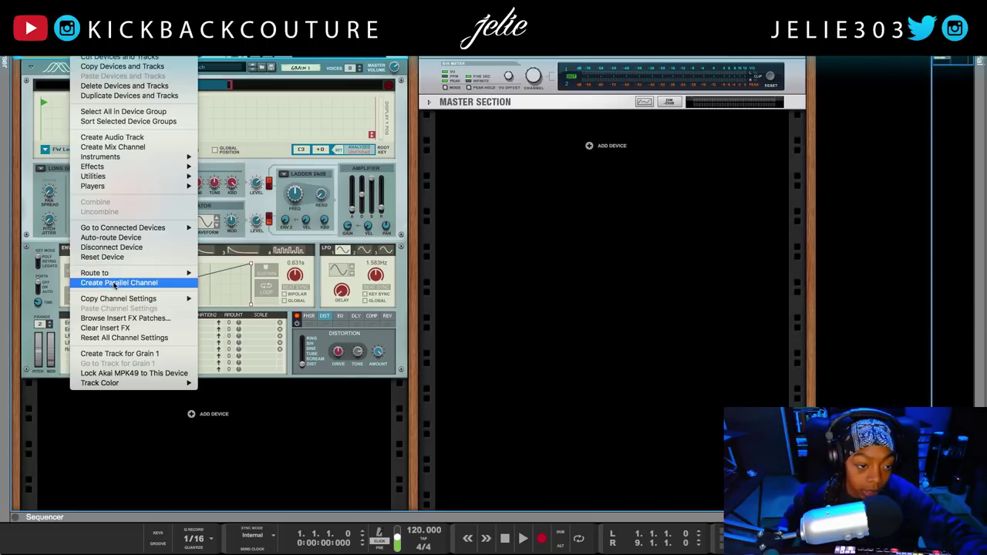
mouse_move(163, 385)
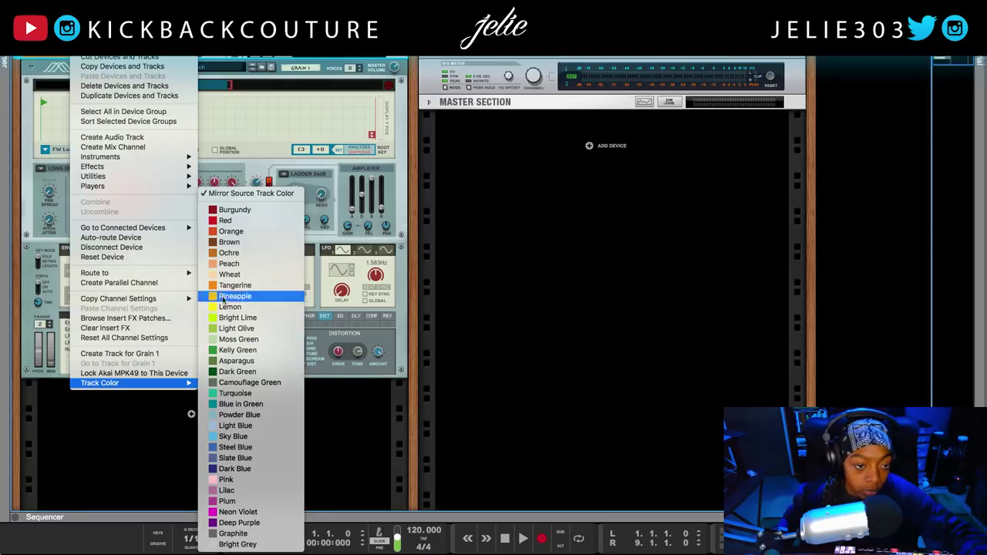
click(223, 210)
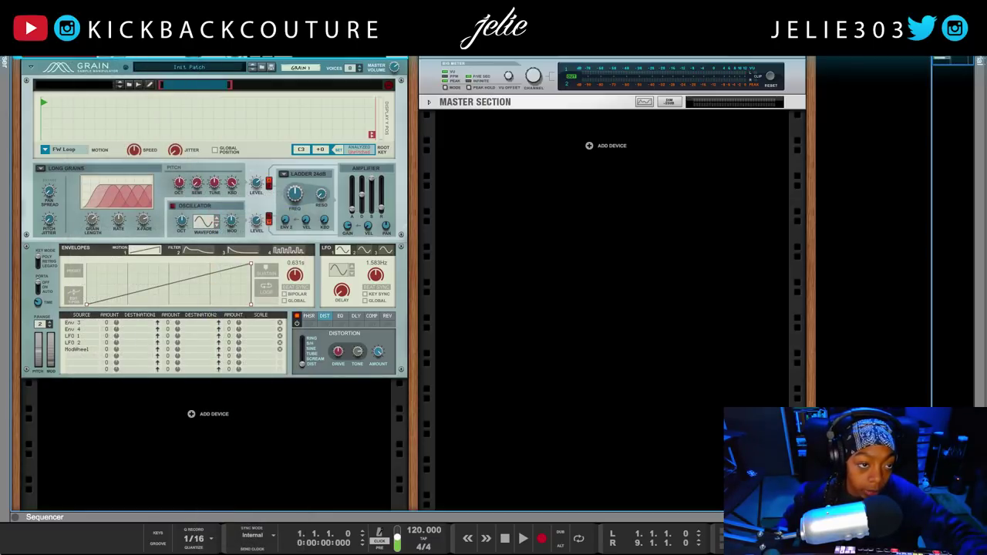
- Rename the Grain device to 808
double_click(298, 68)
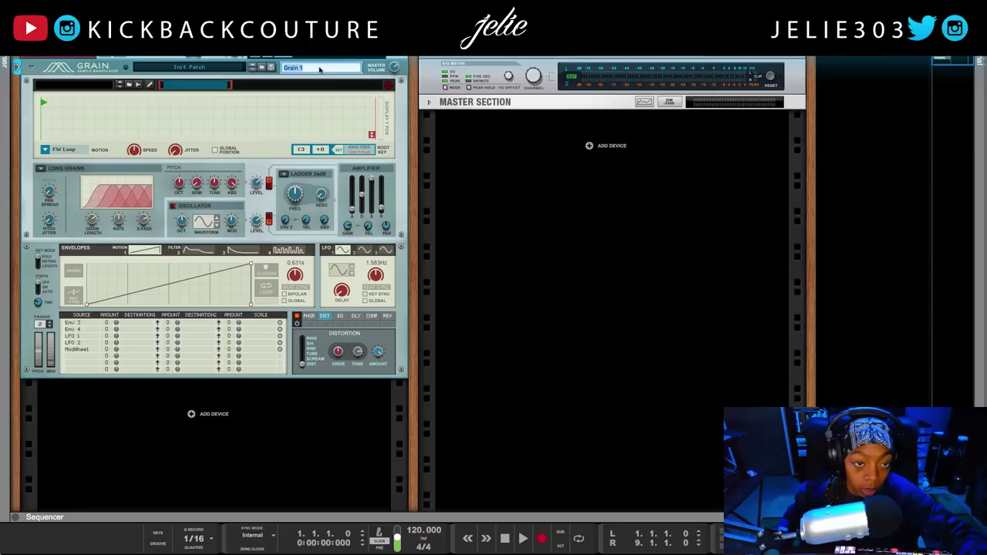
click(408, 77)
double_click(300, 68)
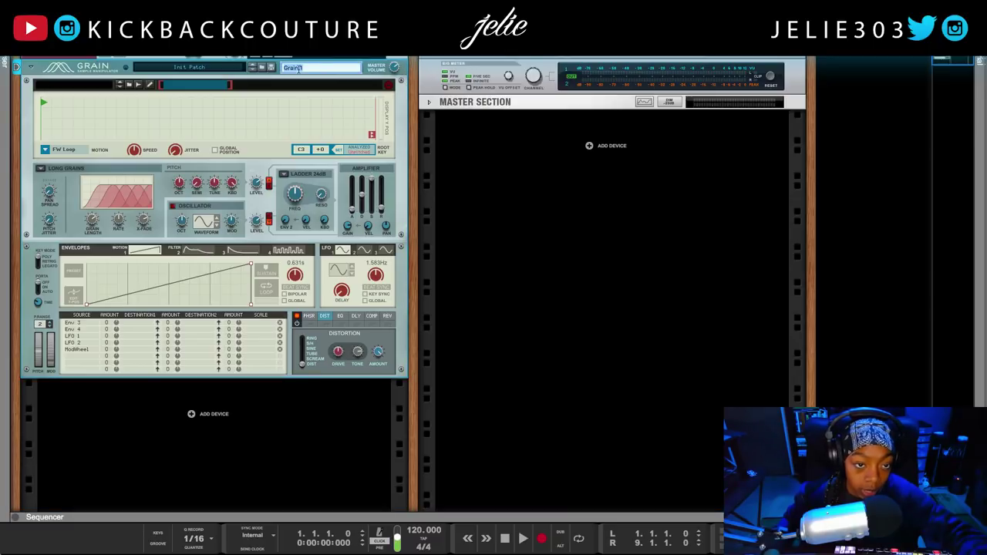
text(808)
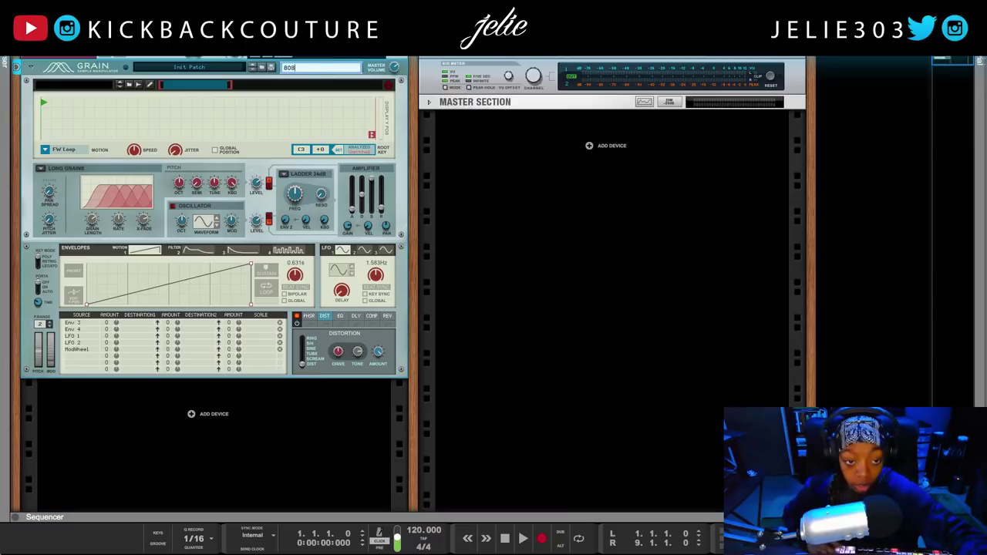
key(Return)
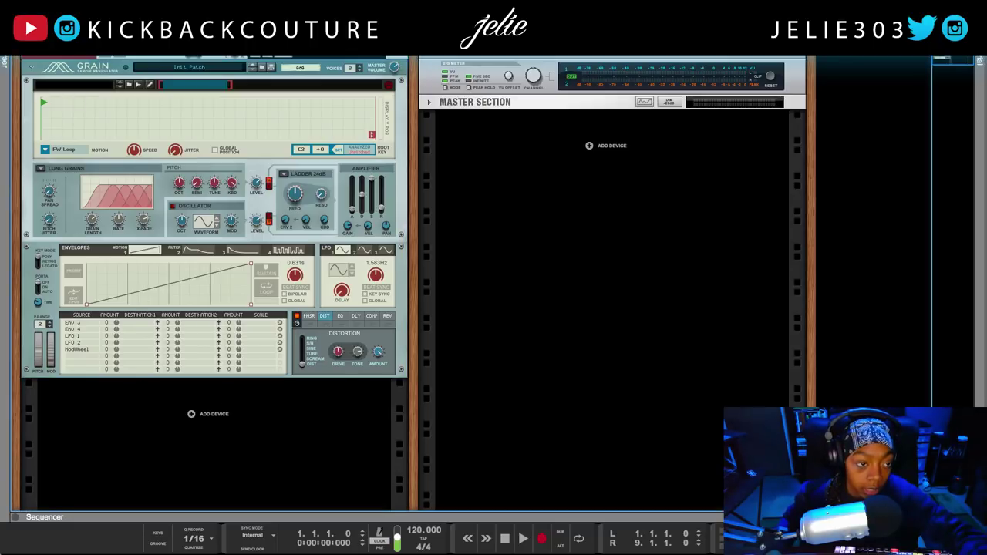
scroll(34, 61, up, 1)
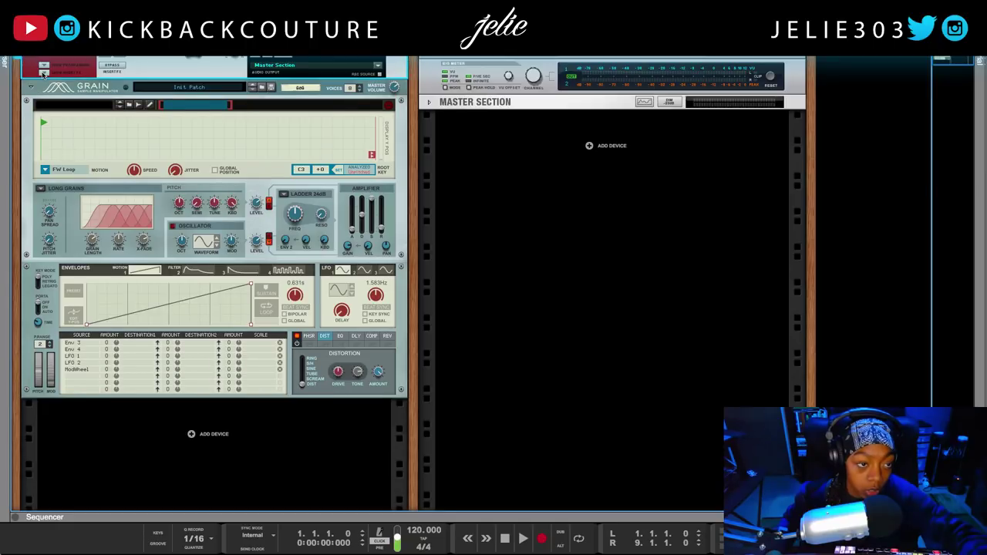
- Reveal the 808 mix channel's insert effects section and move the Grain device into it
click(43, 73)
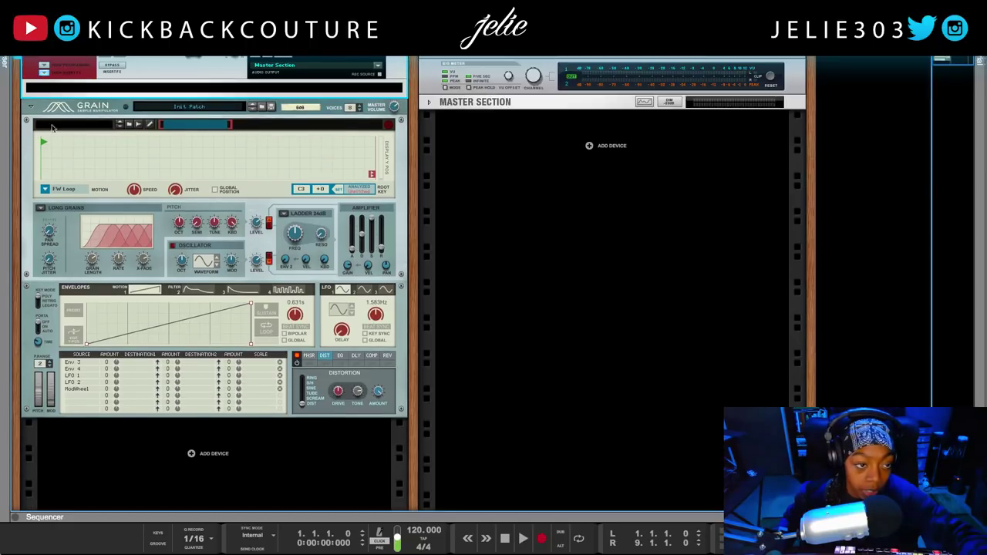
drag(108, 115, 111, 92)
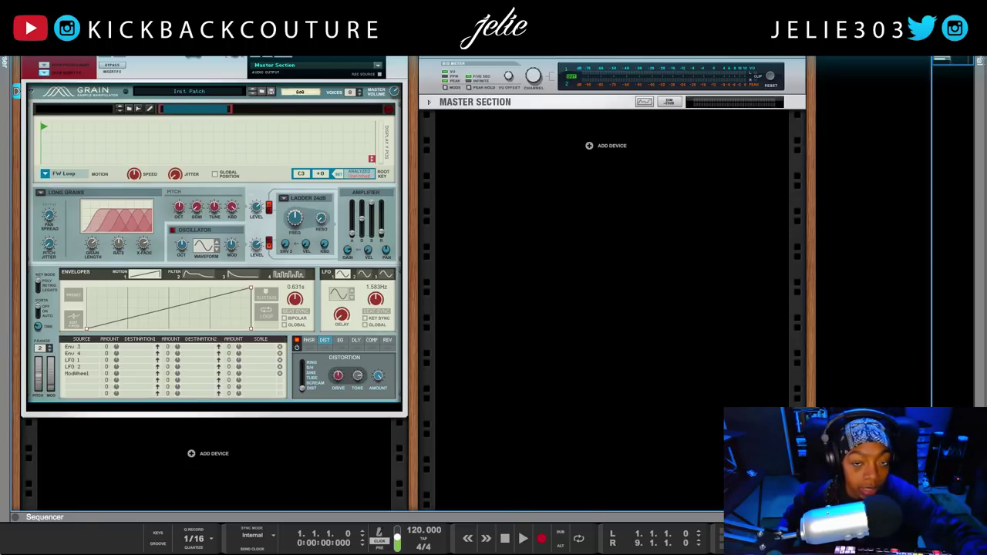
- Show the browser and load the sample K.C. Arcade 808.wav from the 808s folder into the Grain device
click(5, 62)
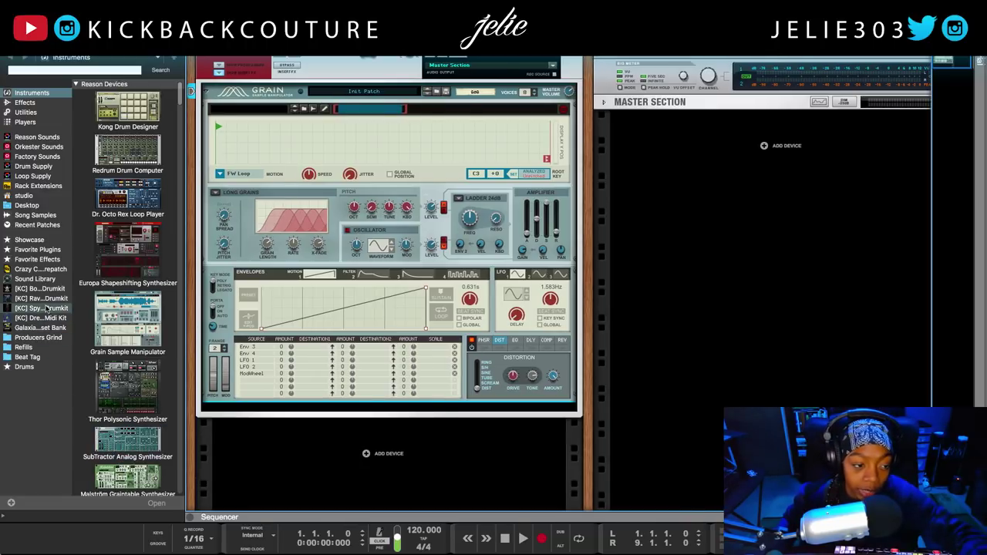
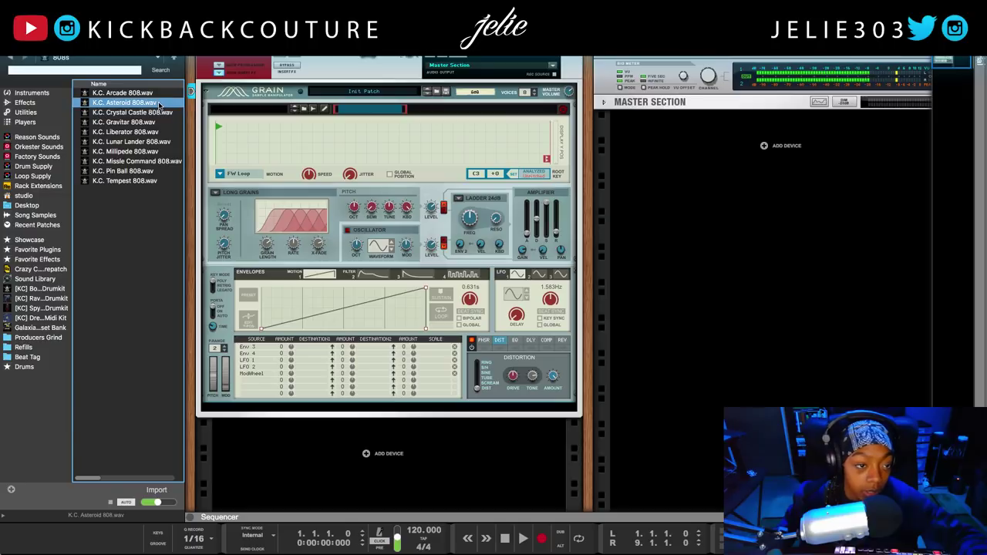
click(160, 93)
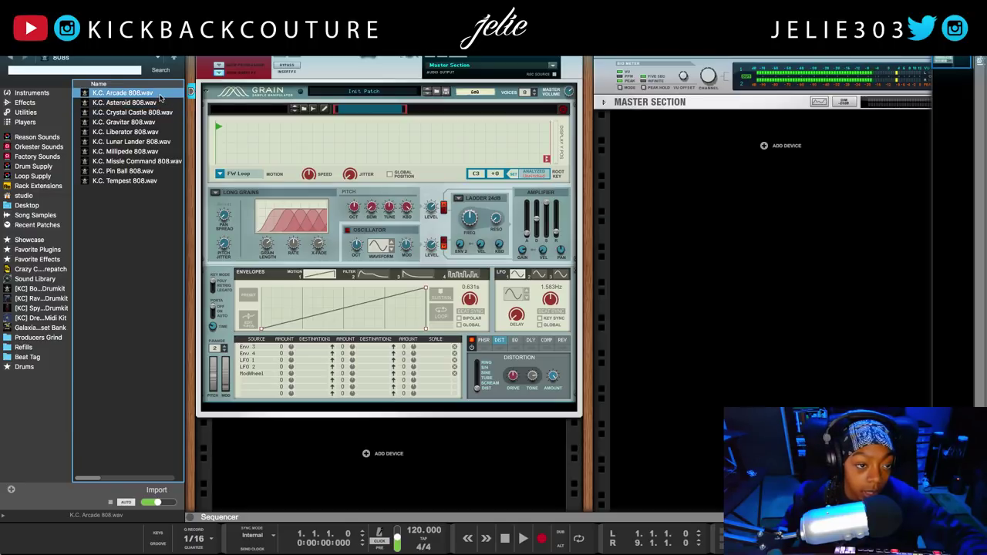
drag(159, 93, 347, 143)
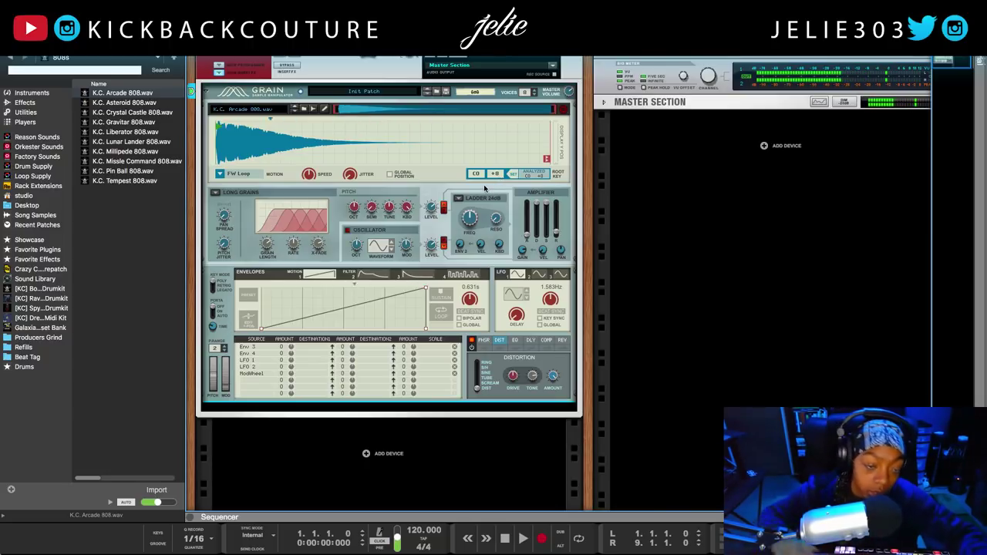
- Set the Grain device's motion mode to One Shot and its playback algorithm to Tape
click(219, 174)
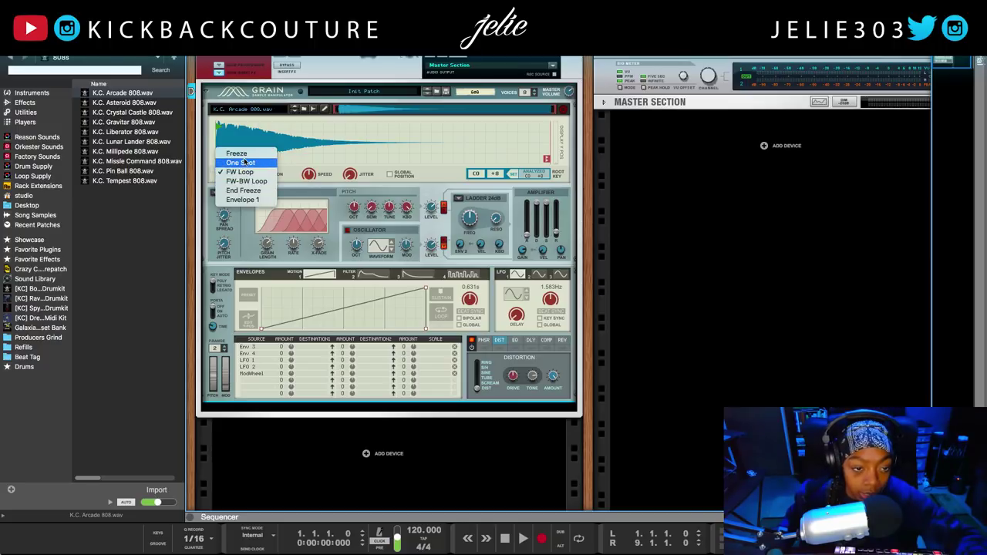
click(243, 163)
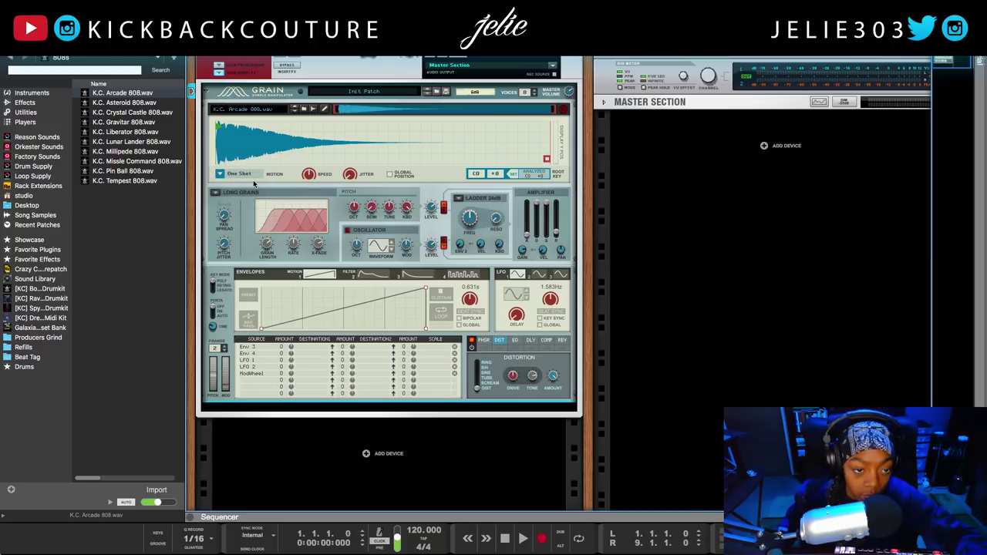
click(216, 195)
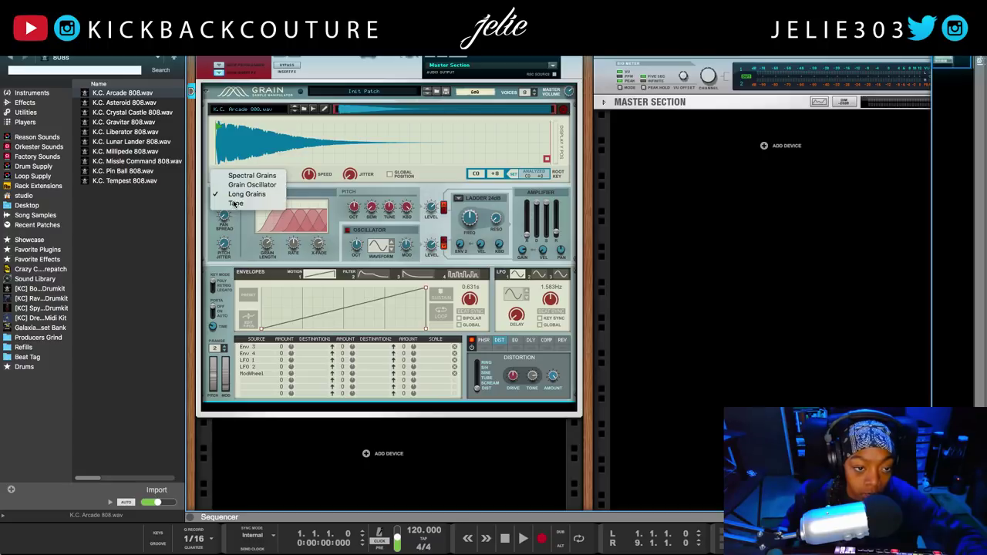
click(234, 203)
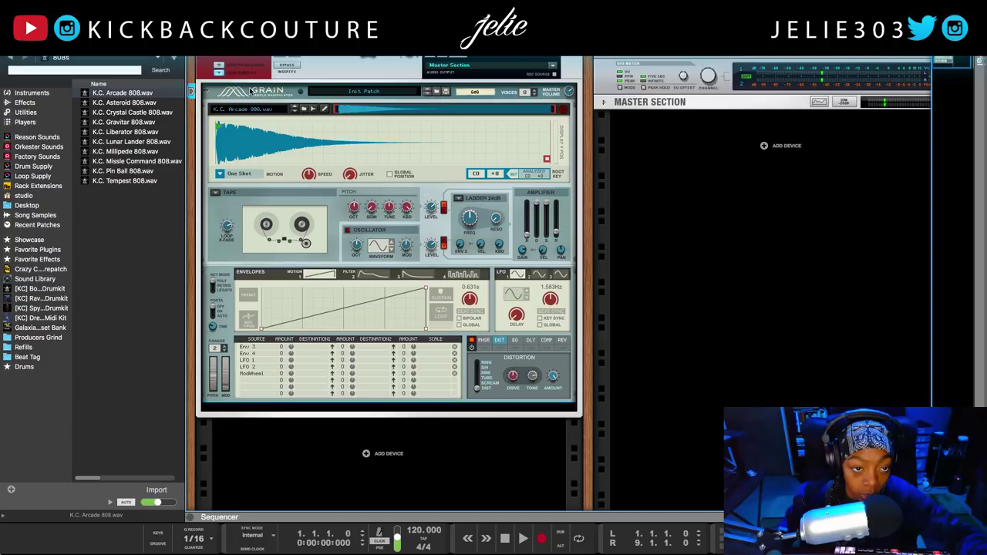
- Collapse the 808 mix channel's insert effects section so the Grain device inside it is hidden
key(super+BackSpace)
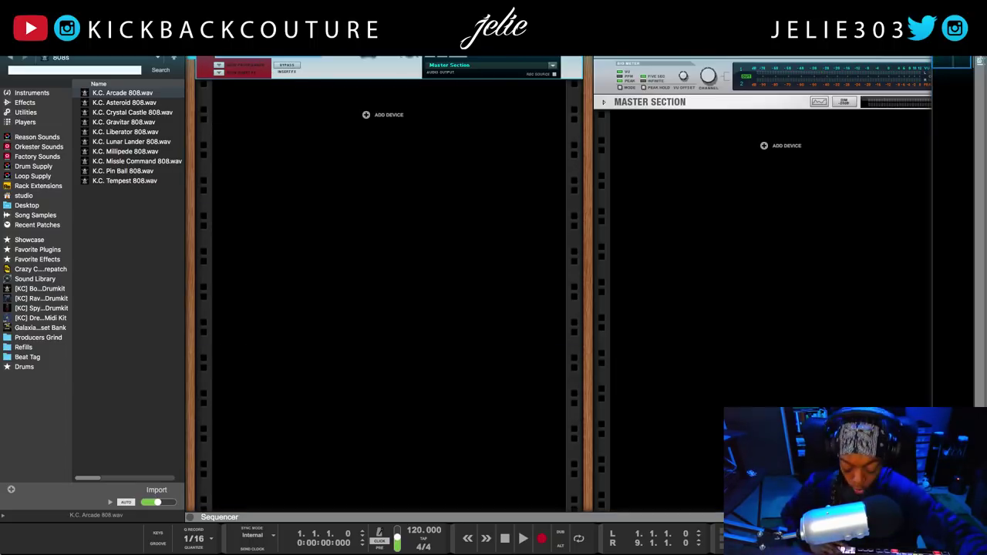
click(272, 73)
click(239, 134)
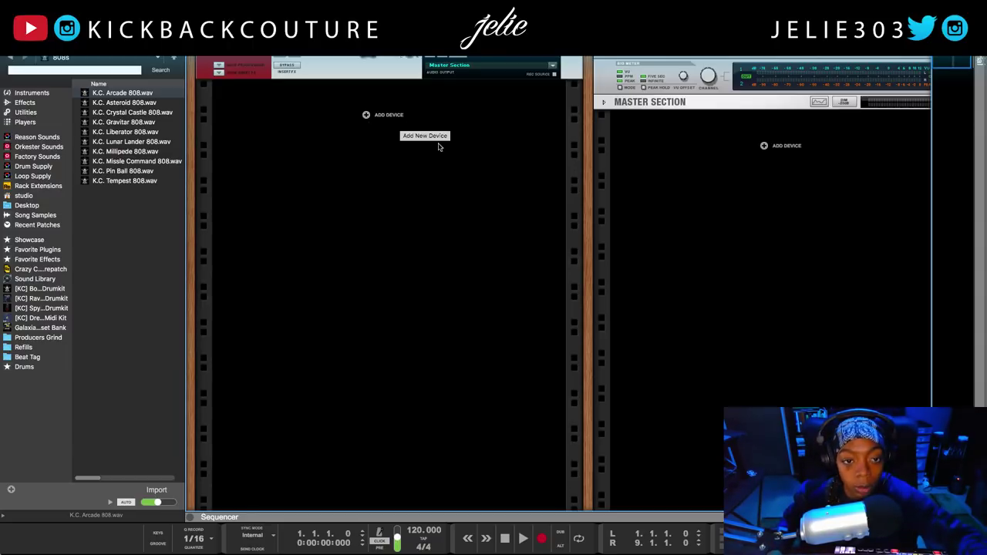
- Create a Propellerhead Software Umpf Retro Beats instrument in the rack column below the 808 mix channel
right_click(384, 119)
mouse_move(409, 196)
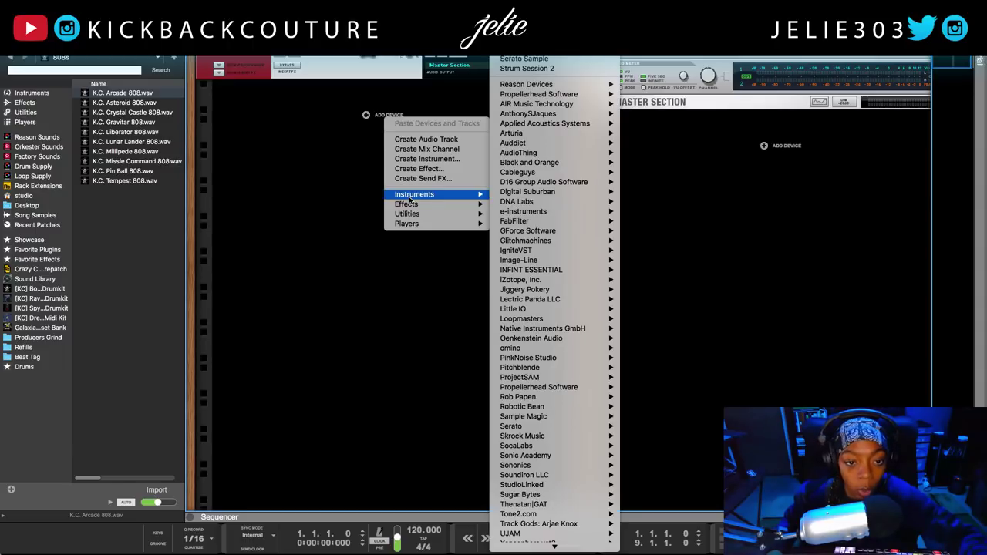
mouse_move(614, 99)
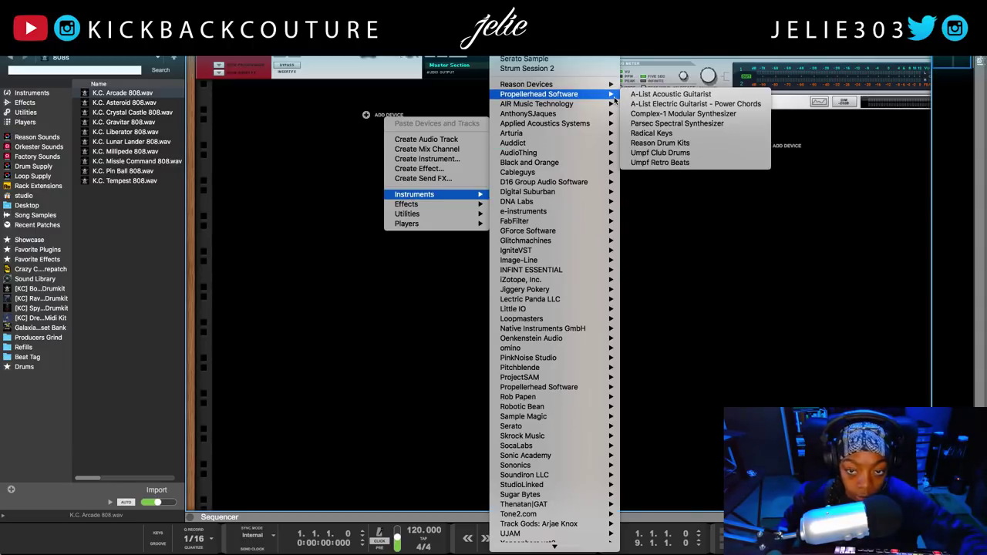
click(687, 163)
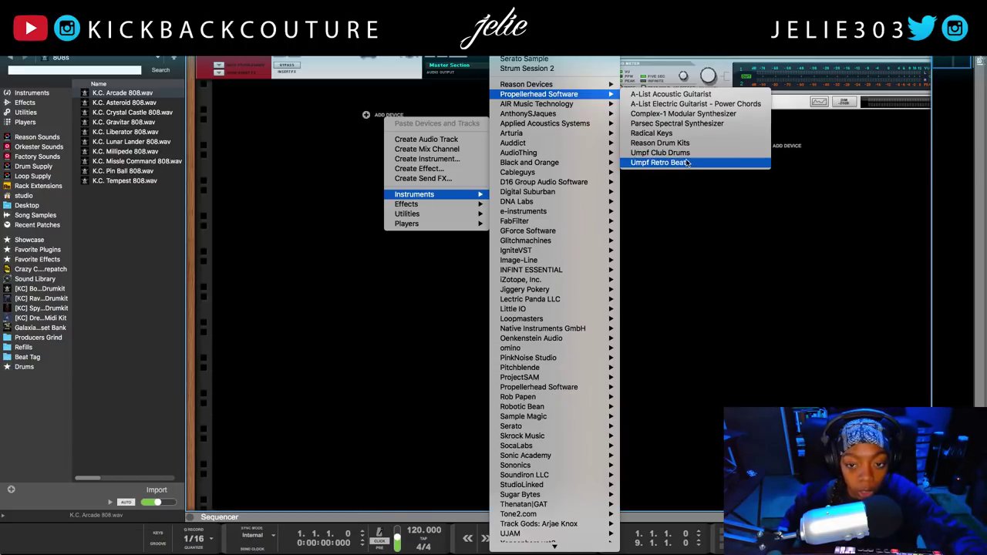
click(687, 163)
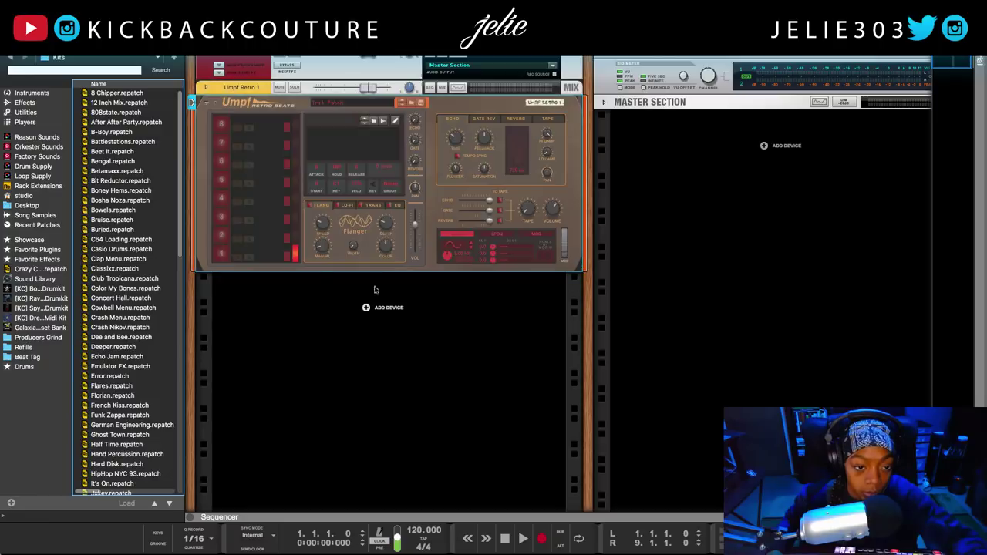
- Add a Drum Sequencer player on top of the Umpf Retro Beats device
click(25, 122)
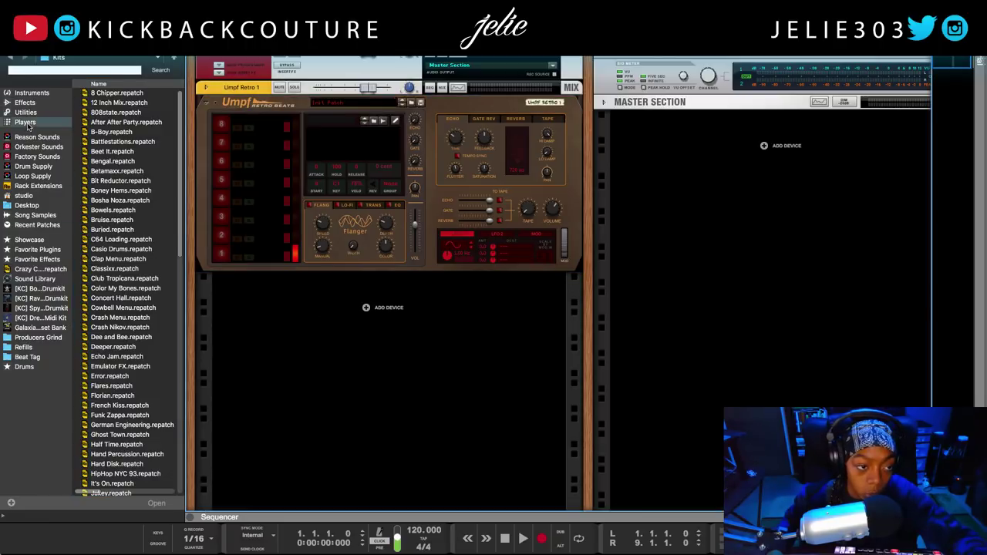
click(119, 204)
drag(123, 212, 282, 130)
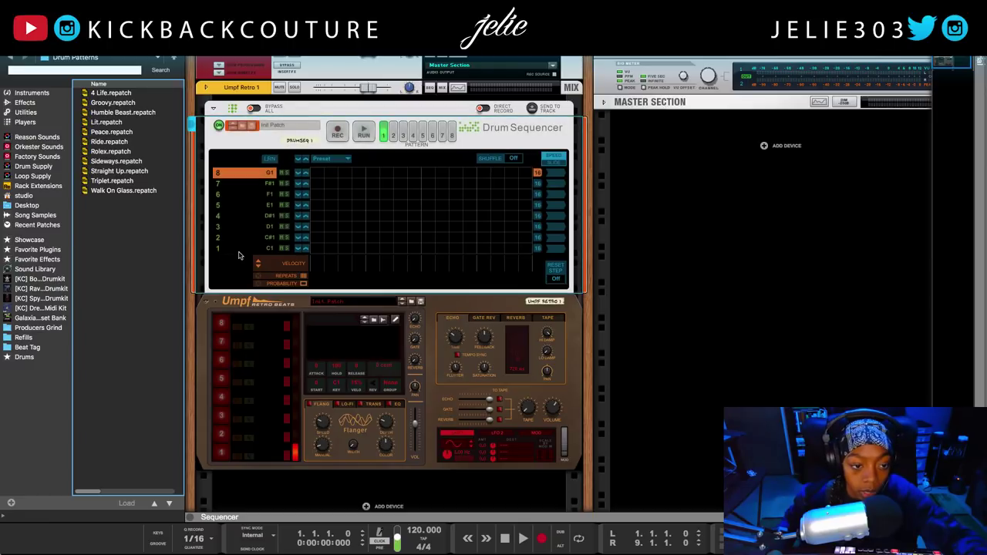
- Name Drum Sequencer lane 1 Kick and lane 2 Snare
double_click(240, 251)
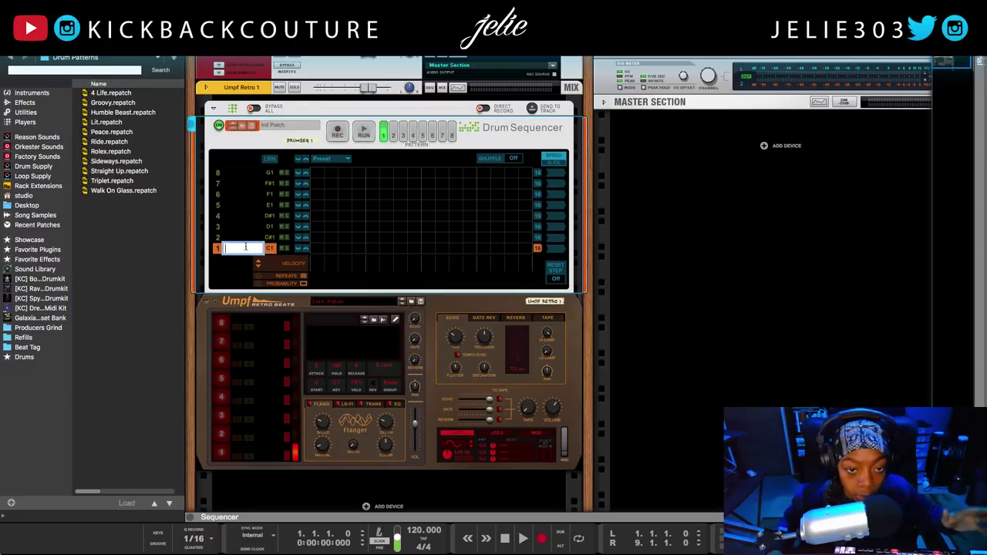
text(Kick)
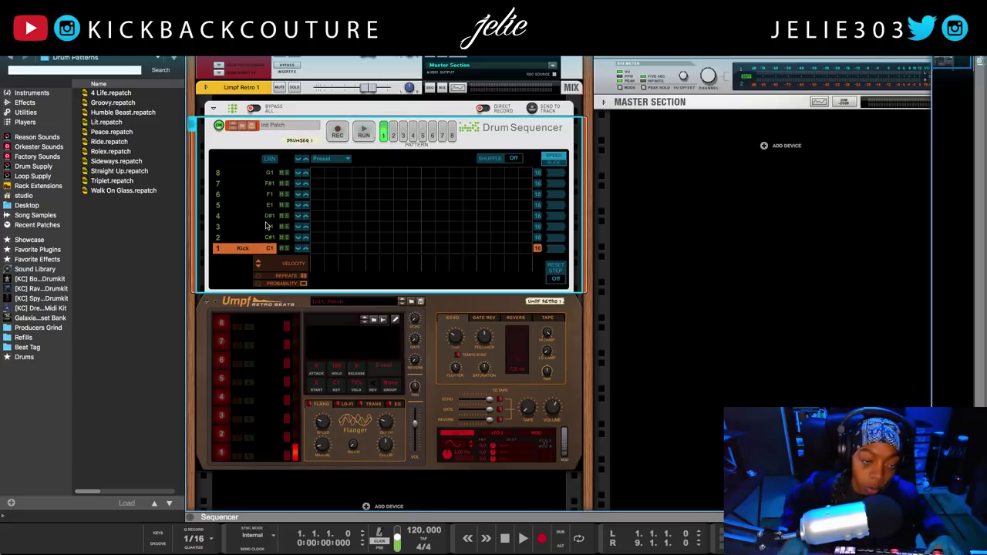
double_click(230, 238)
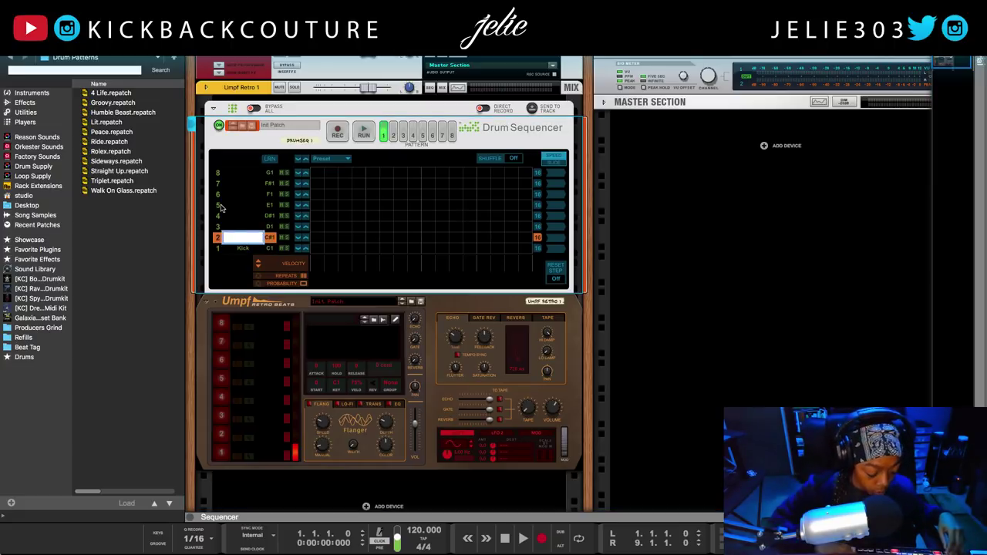
text(Snare)
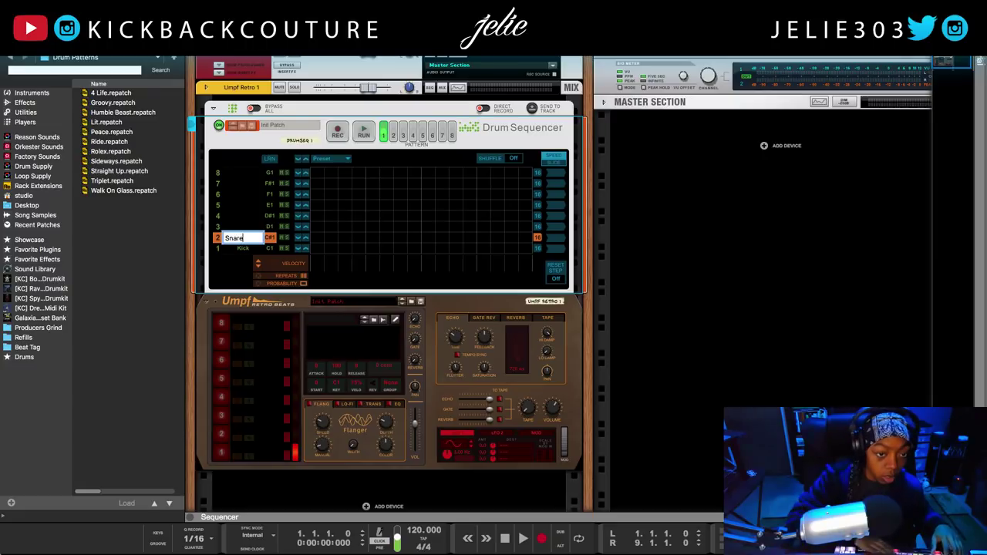
key(Return)
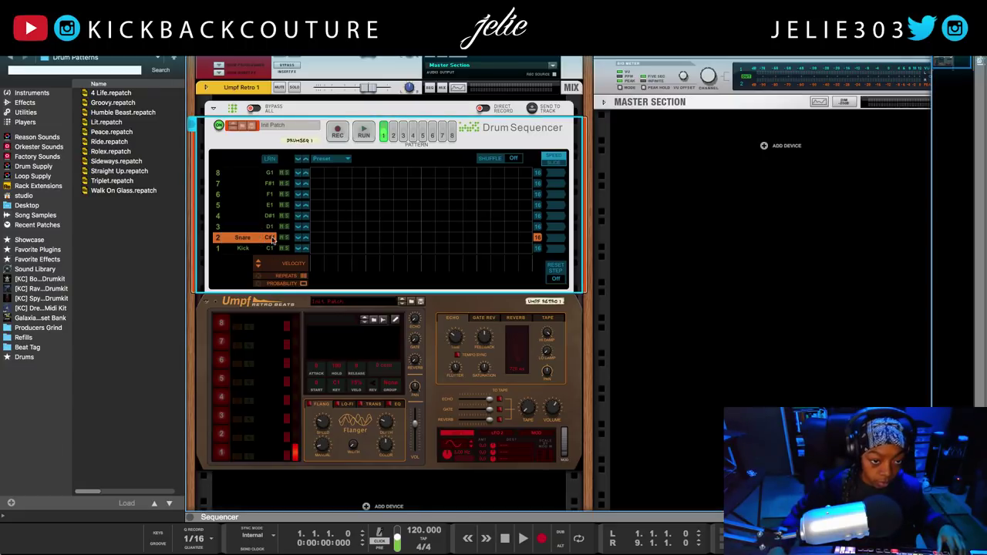
- Name Drum Sequencer lane 3 Snare 2 and lane 4 Clap
double_click(257, 226)
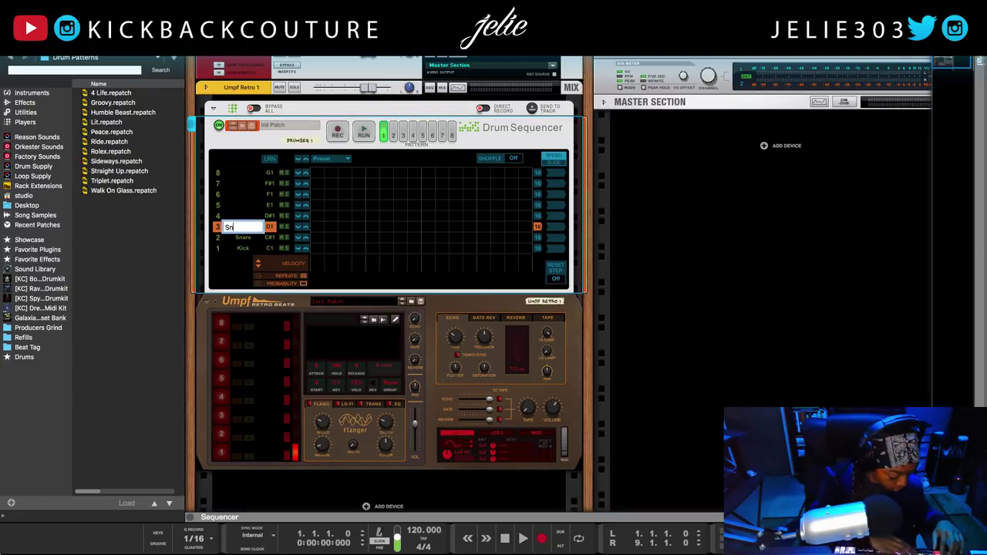
key(Return)
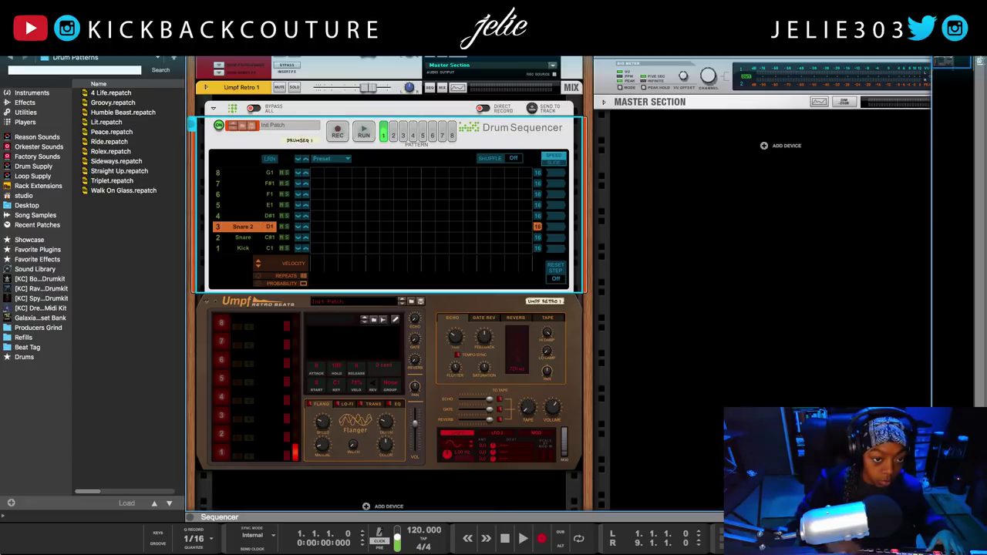
double_click(251, 216)
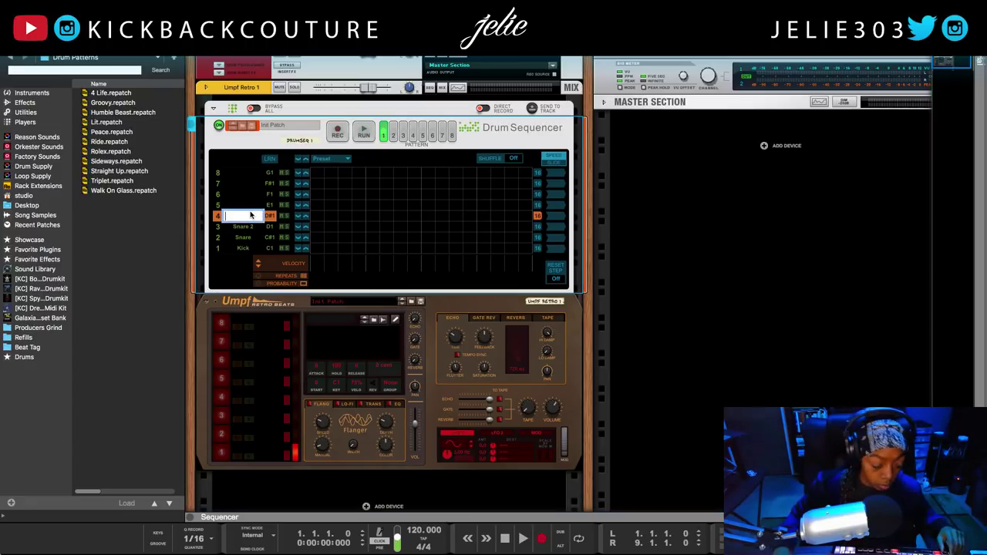
text(Clap)
key(Return)
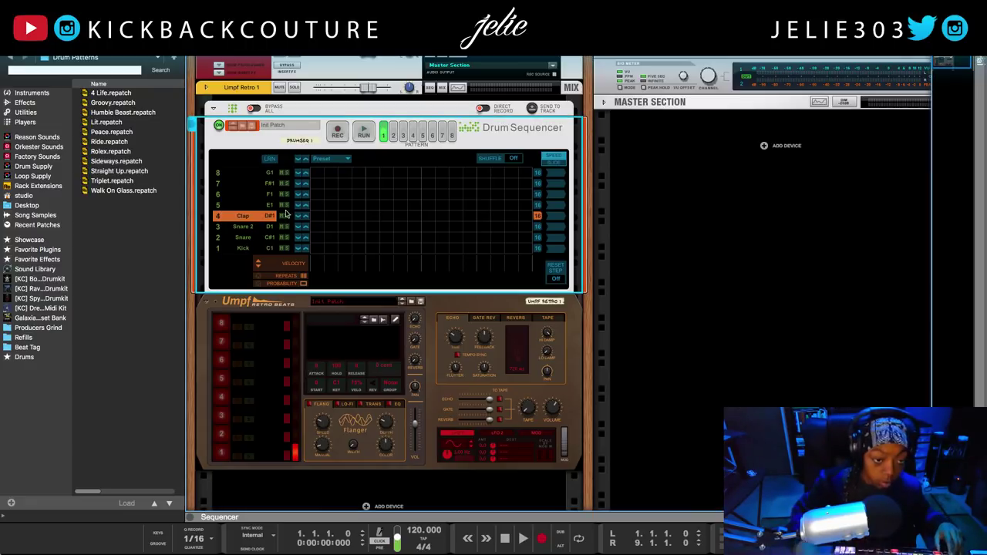
- Name Drum Sequencer lane 5 Hi Hat and lane 6 Open Hat
double_click(239, 206)
text(H)
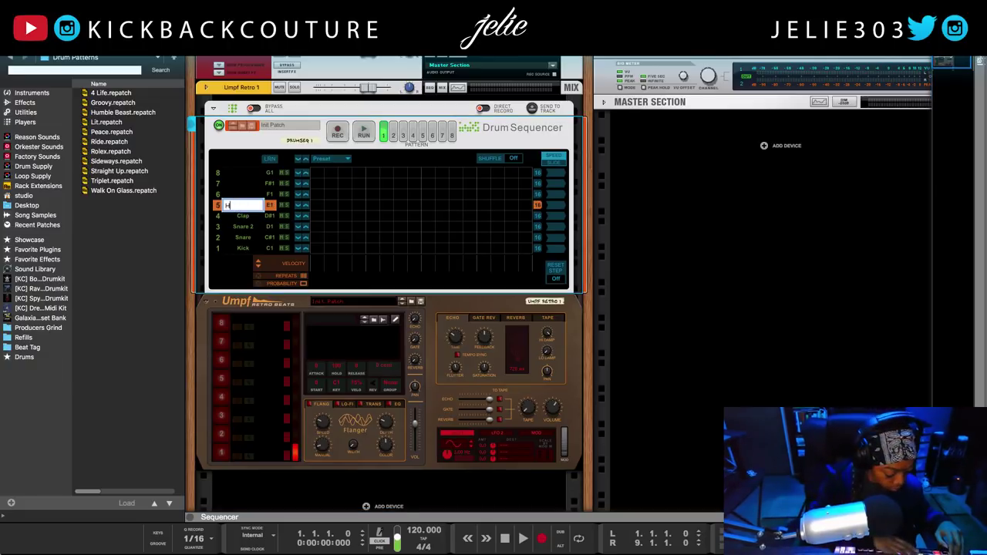
text(i)
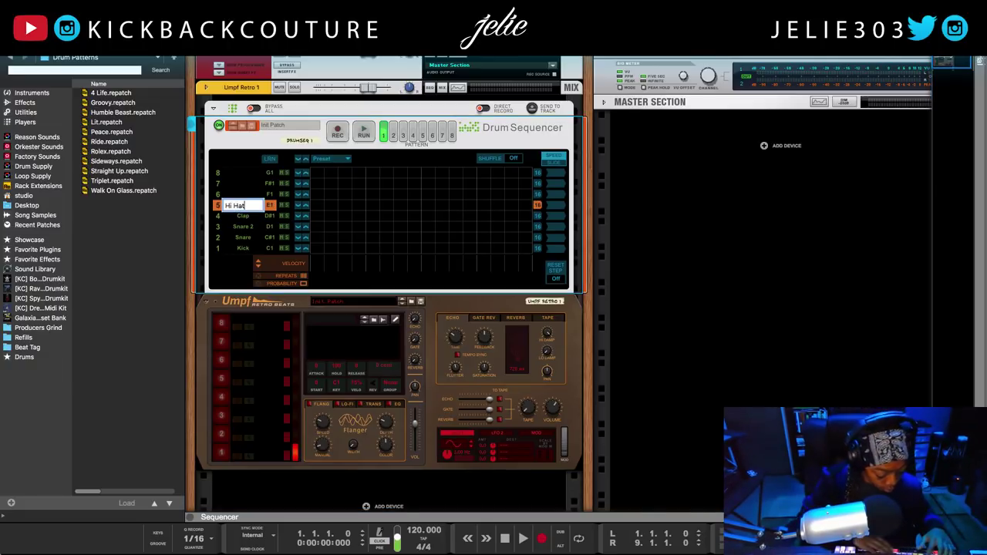
text( Hat)
click(197, 169)
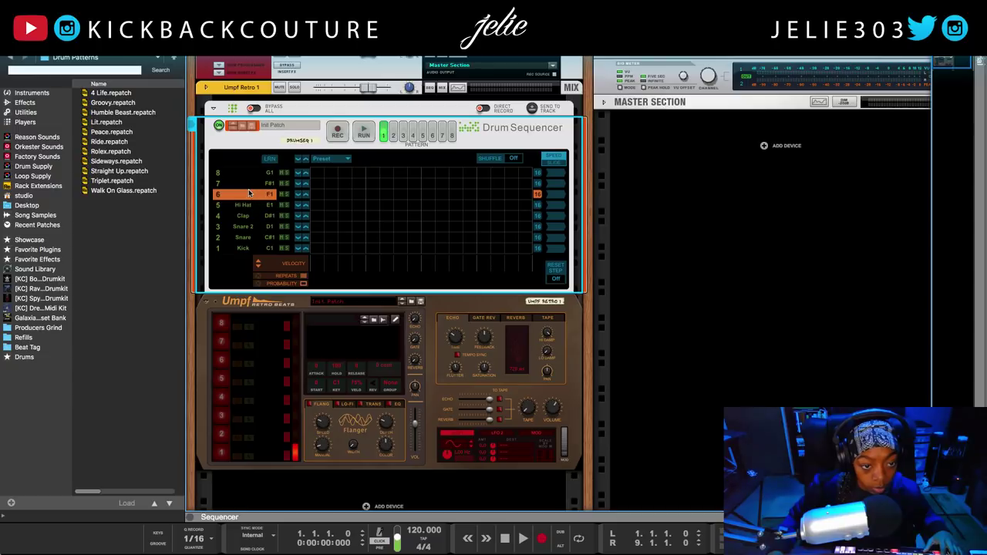
double_click(253, 194)
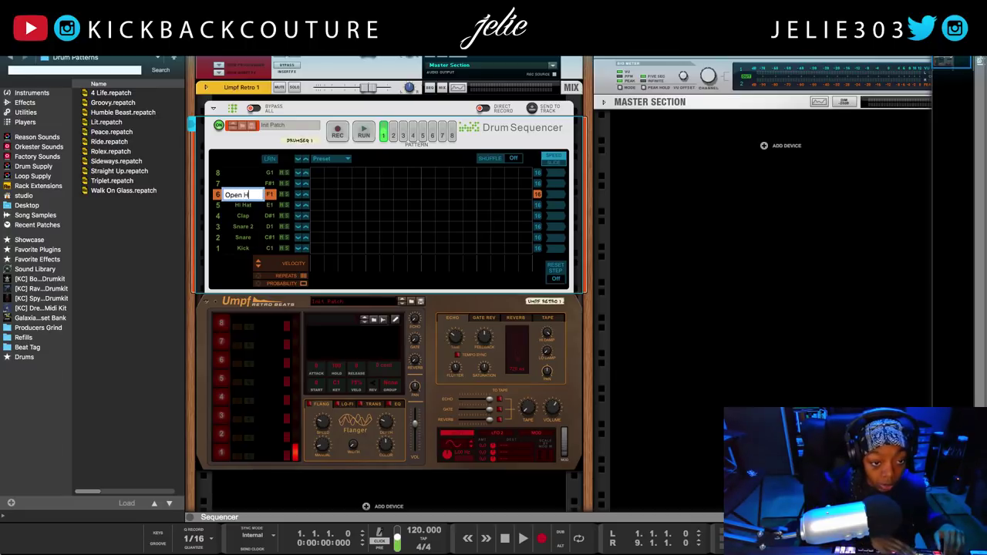
text(t)
key(Return)
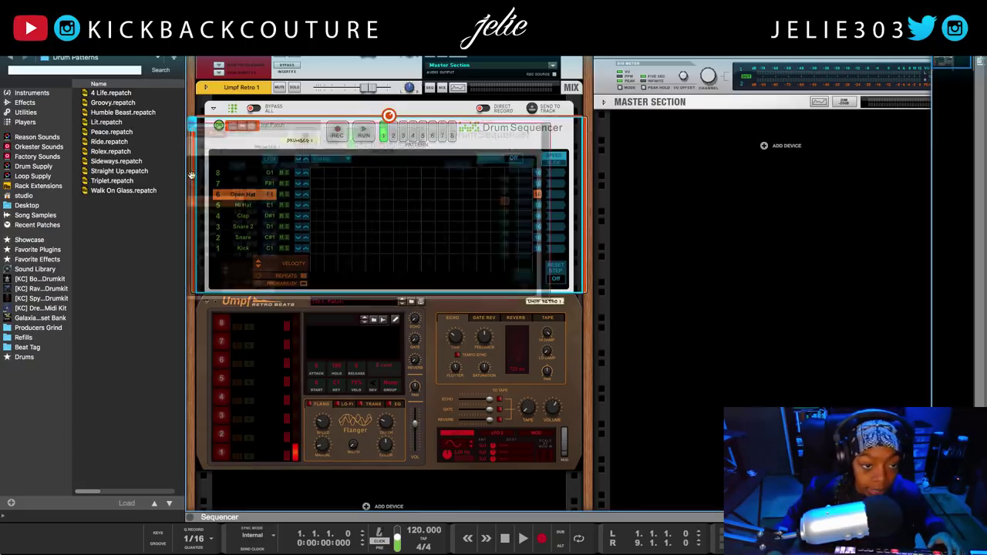
- Name Drum Sequencer lane 7 Perc
click(245, 185)
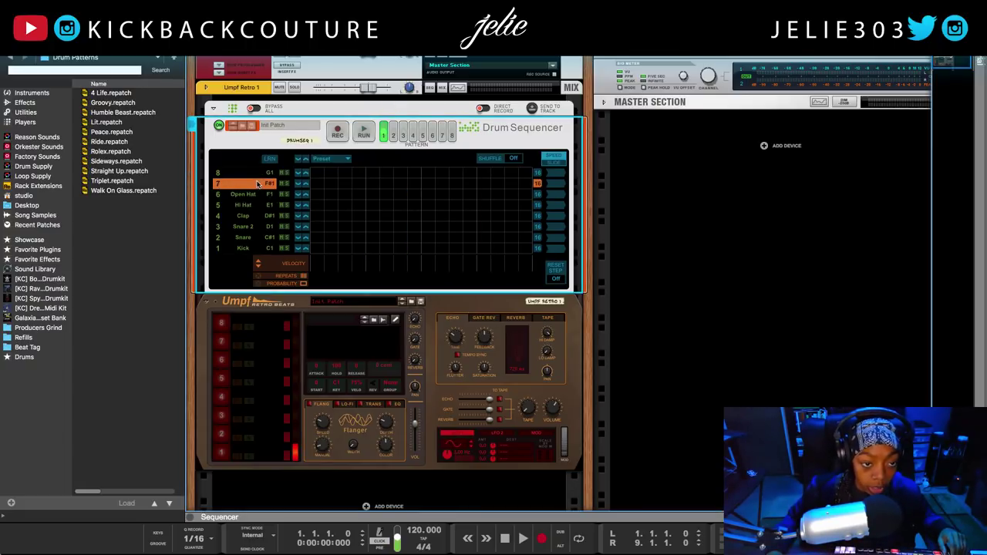
double_click(252, 185)
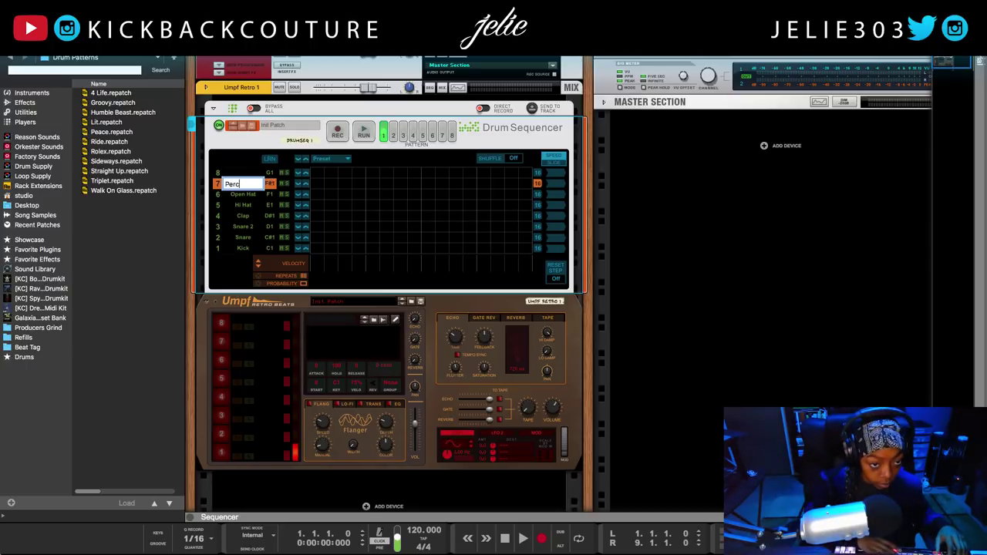
click(229, 188)
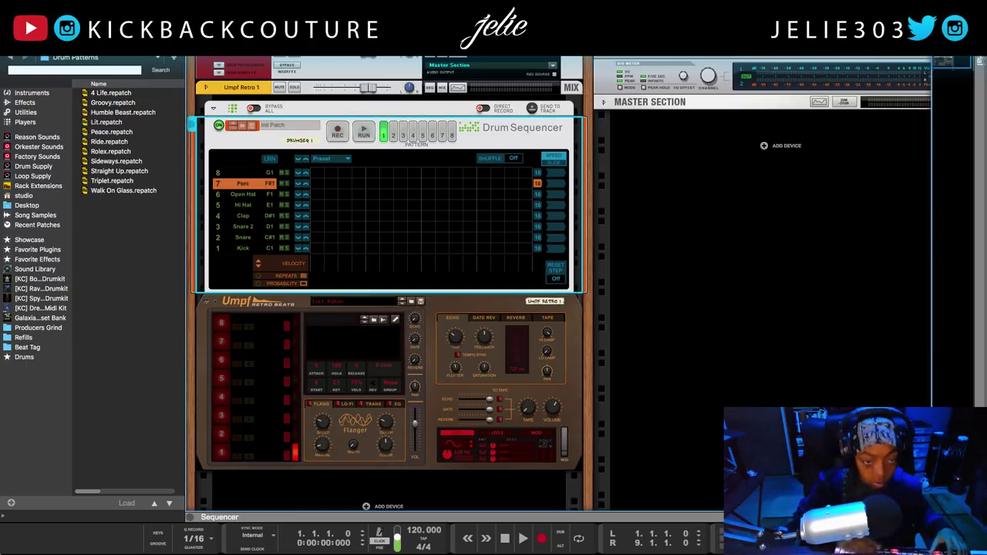
- Name Drum Sequencer lane 8 Perc 2
double_click(239, 173)
text(Perc 2)
key(Return)
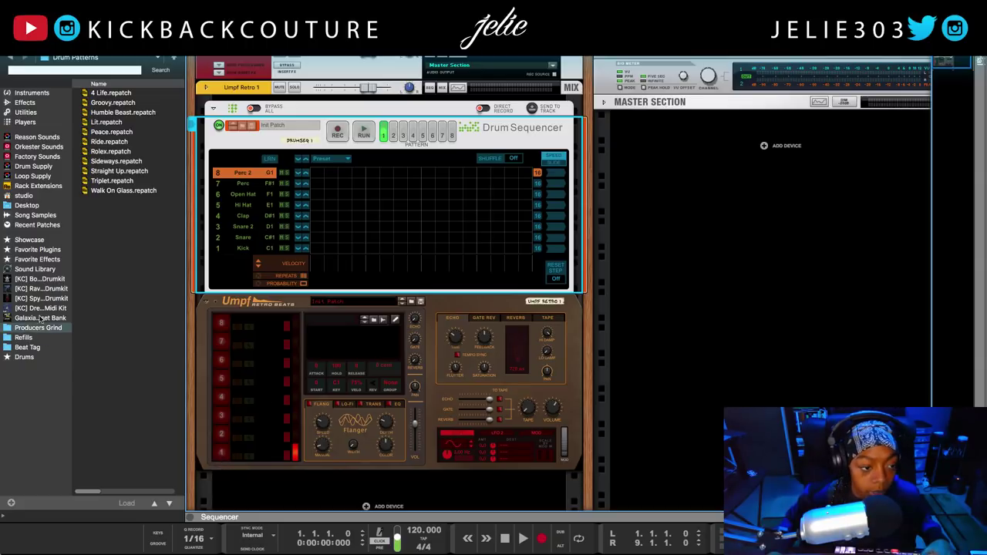
- Load K.C. Cage Kick.wav from the Spyder Demon Drumkit's Kicks folder onto pad 1 of Umpf Retro Beats
click(450, 312)
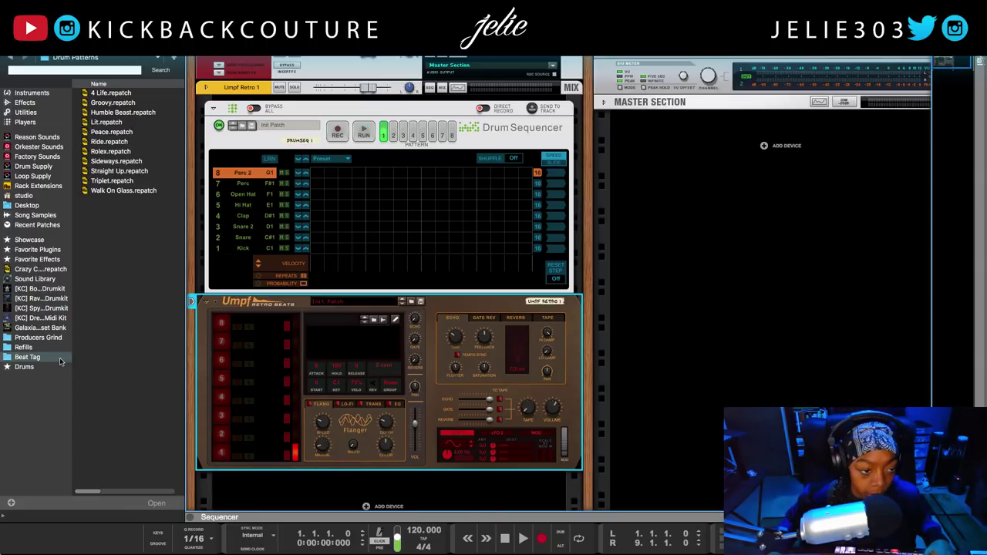
click(50, 309)
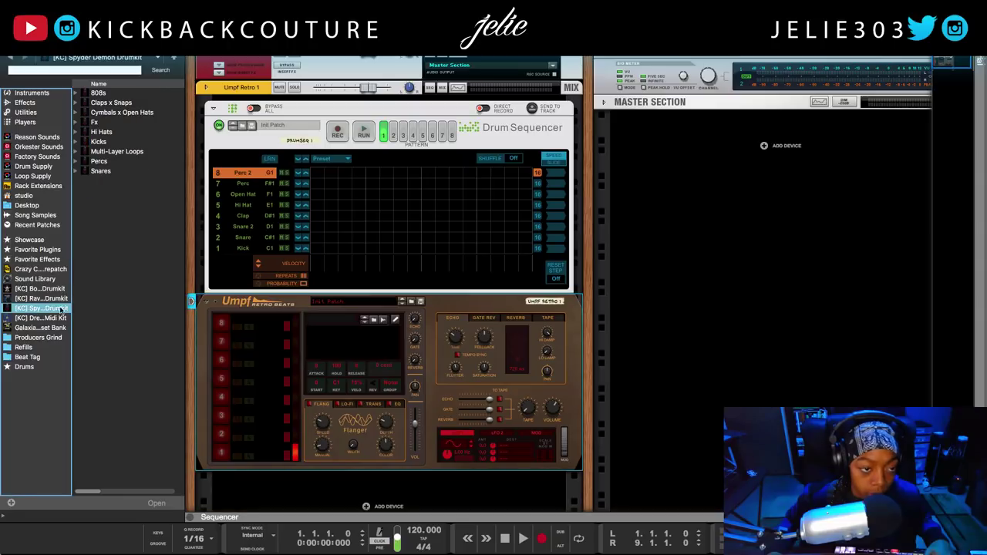
click(124, 131)
double_click(116, 141)
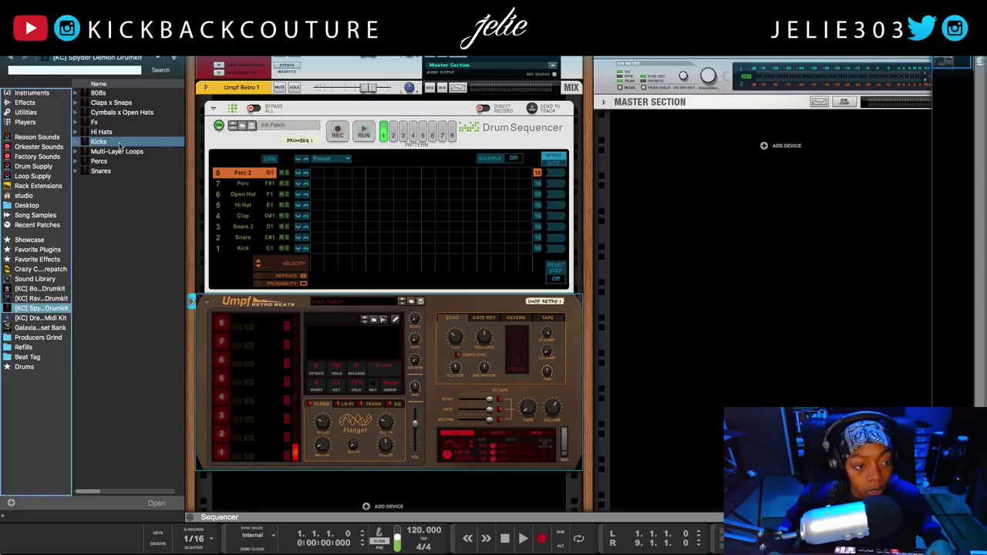
click(145, 93)
click(148, 102)
drag(146, 102, 254, 447)
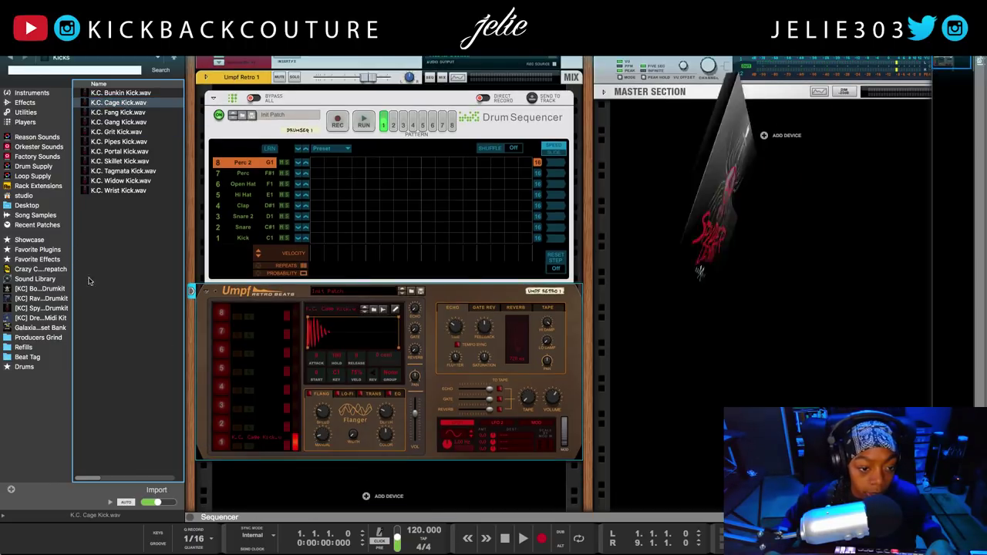
- Audition the first samples in the Spyder Demon Drumkit's Snares folder and raise the browser preview volume to maximum
click(11, 60)
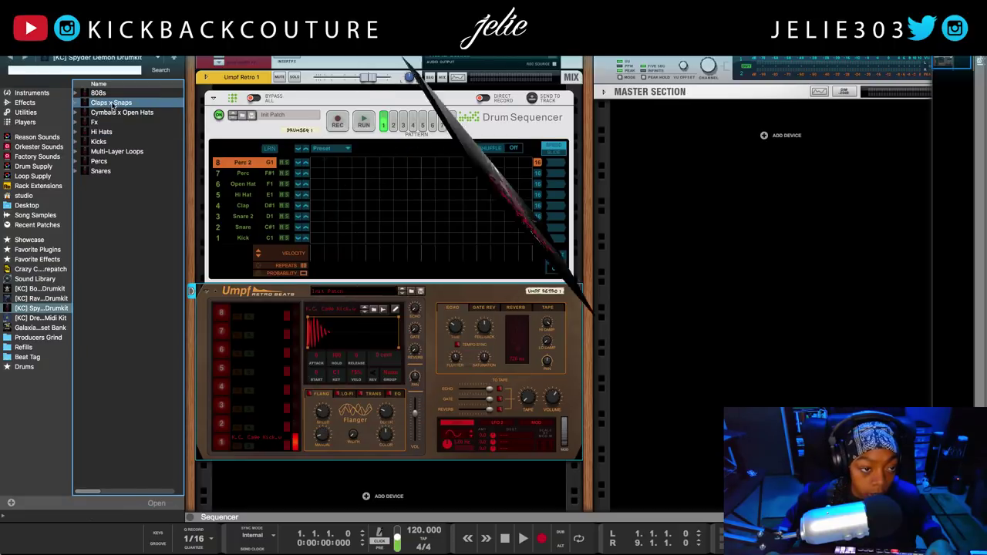
click(118, 162)
double_click(108, 170)
click(124, 92)
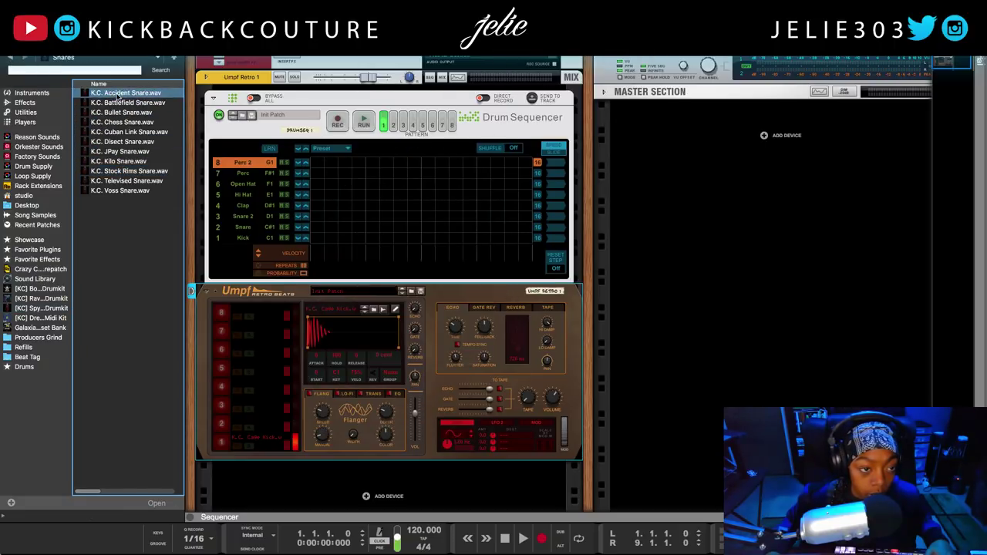
click(124, 103)
click(123, 113)
drag(158, 502, 187, 504)
- Load K.C. Disect Snare.wav onto Umpf pad 2 and K.C. Kilo Snare.wav onto pad 3
click(124, 152)
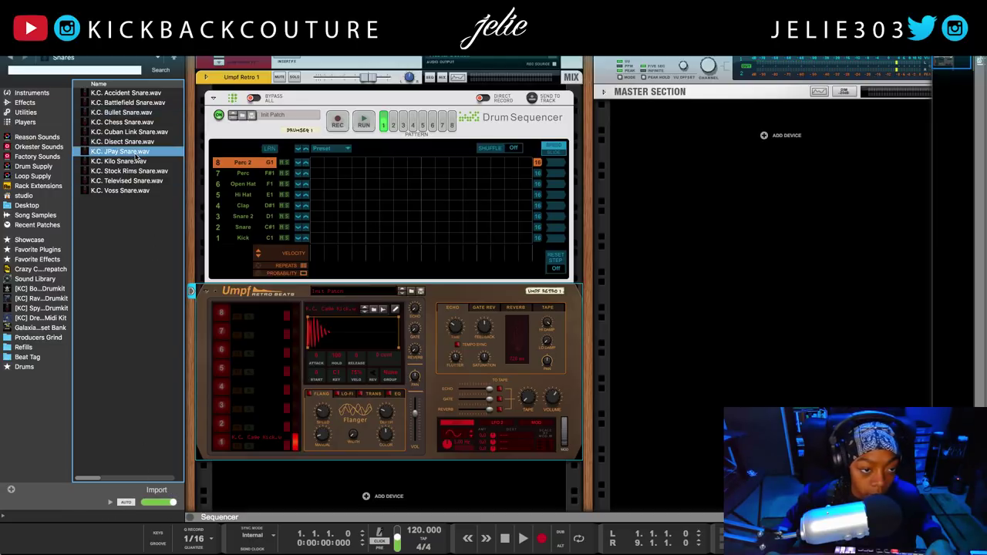
click(136, 142)
drag(136, 144, 259, 433)
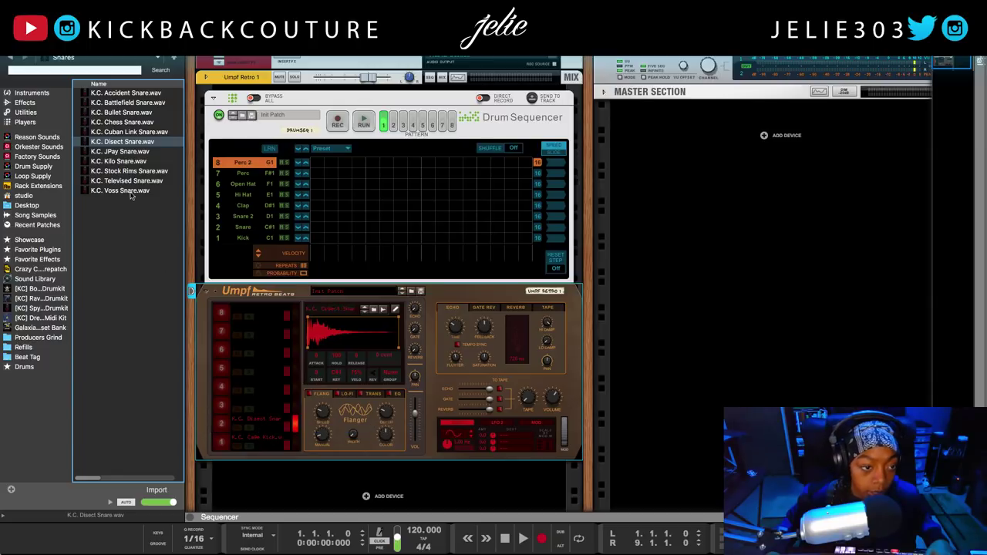
click(123, 161)
drag(123, 161, 254, 405)
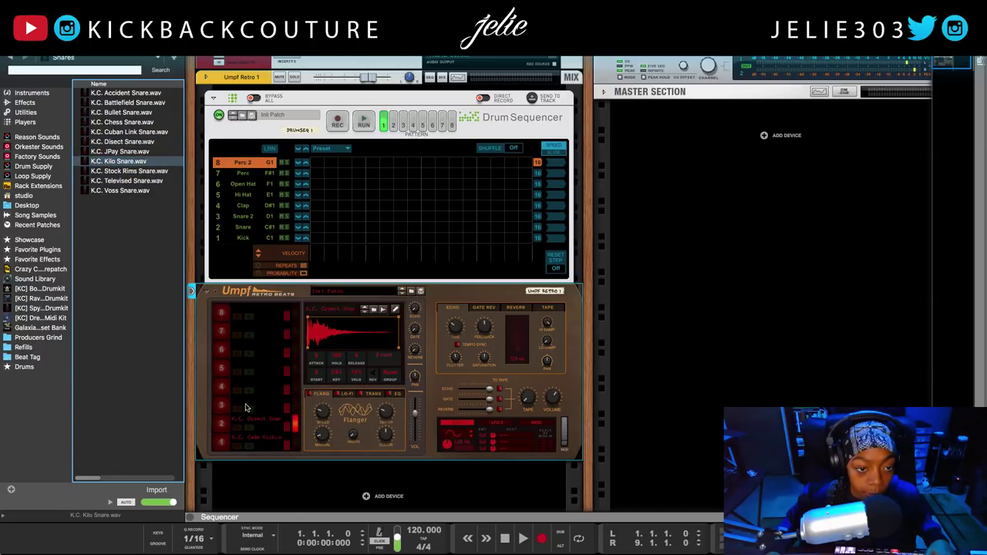
- Audition the clap samples in the Raven Wings Drumkit's Claps folder
click(12, 59)
click(49, 298)
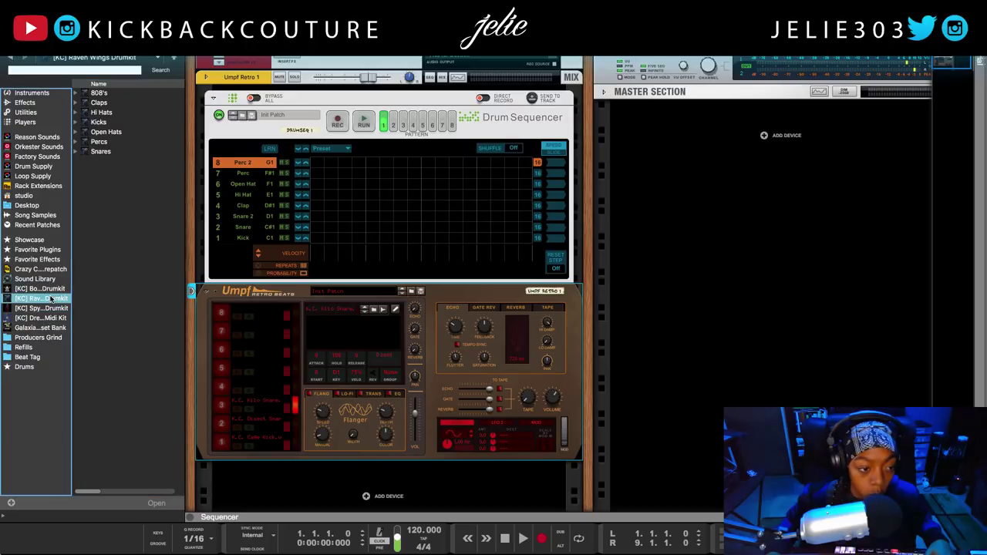
double_click(106, 104)
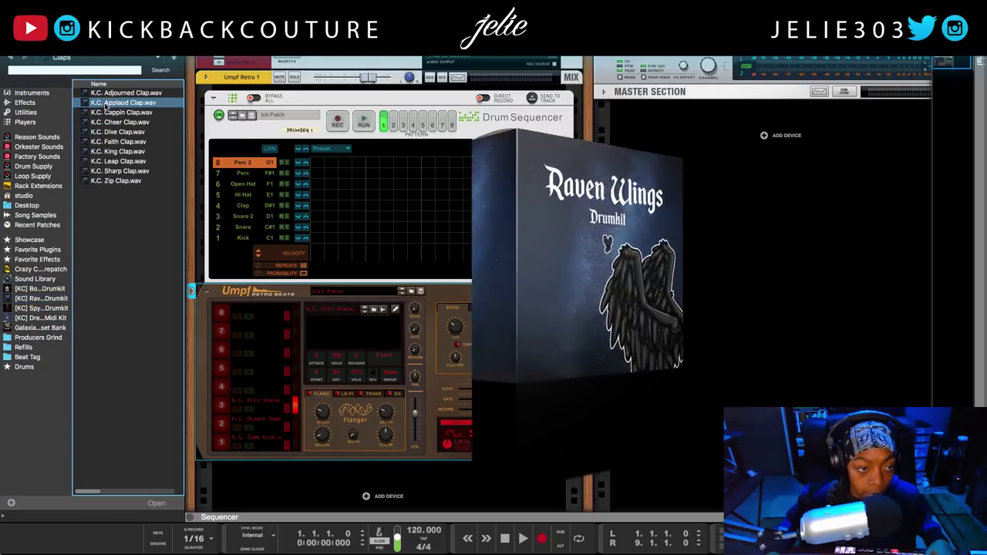
key(Down)
key(Down)
key(Down)
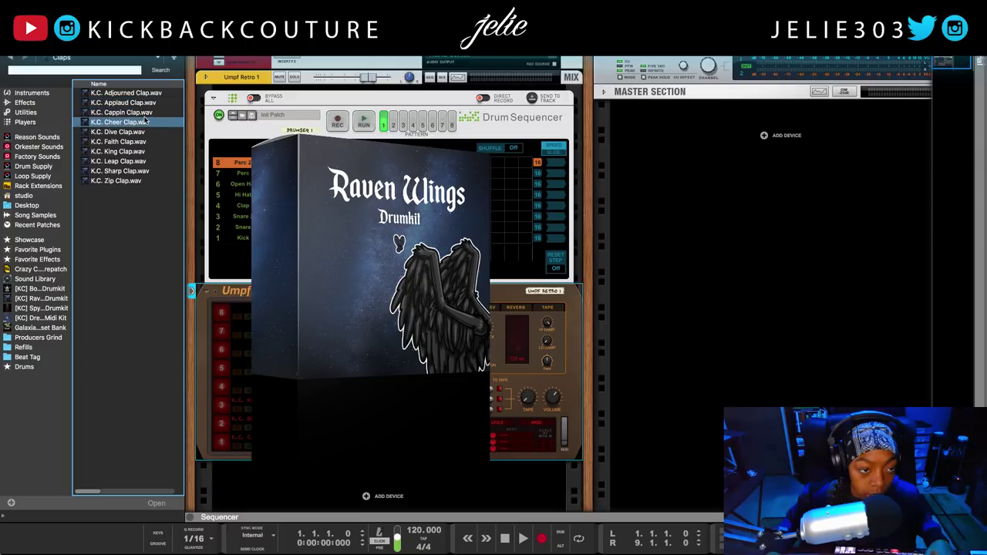
key(Down)
key(Down)
key(Down)
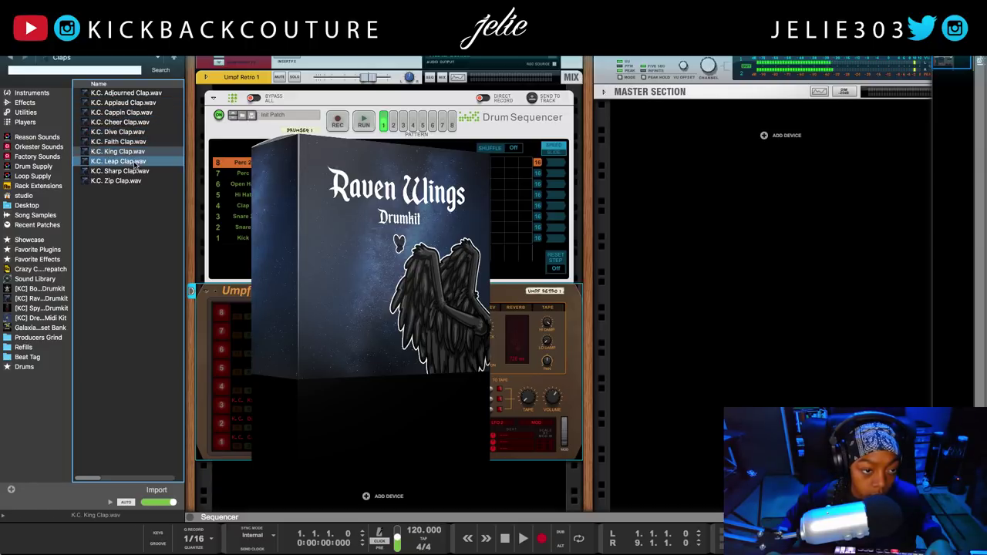
click(123, 171)
click(120, 181)
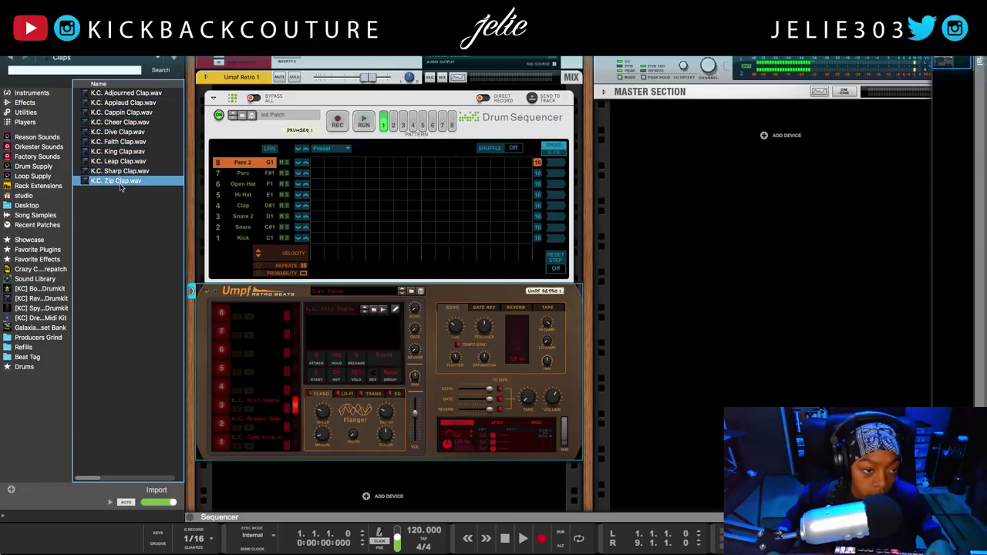
- Compare a few claps again and load K.C. Leap Clap.wav onto Umpf pad 4
click(117, 161)
click(124, 103)
click(124, 93)
click(123, 111)
click(121, 161)
drag(119, 162, 210, 390)
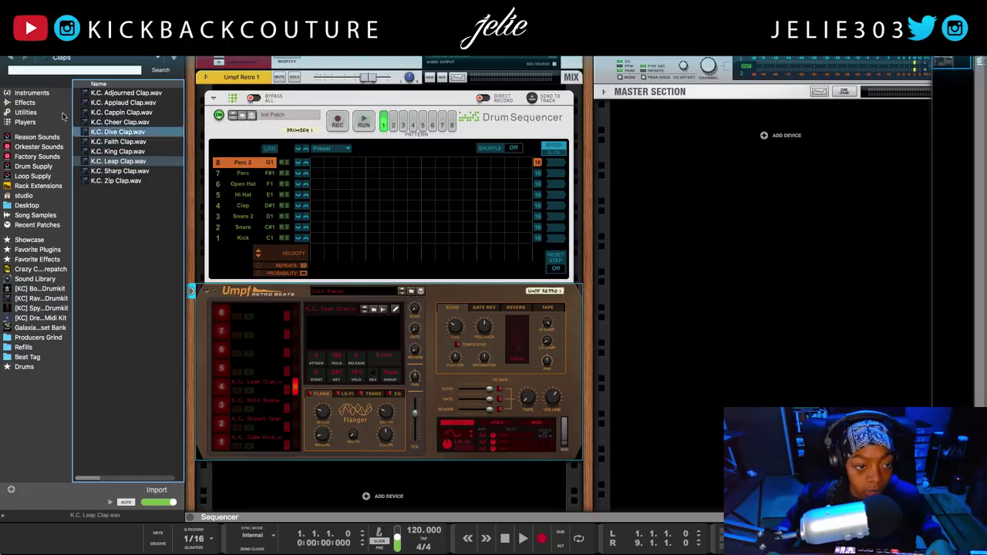
- Load K.C. Accept Hi Hat.wav from the Raven Wings Drumkit's Hi Hats folder onto Umpf pad 5
click(19, 61)
click(91, 112)
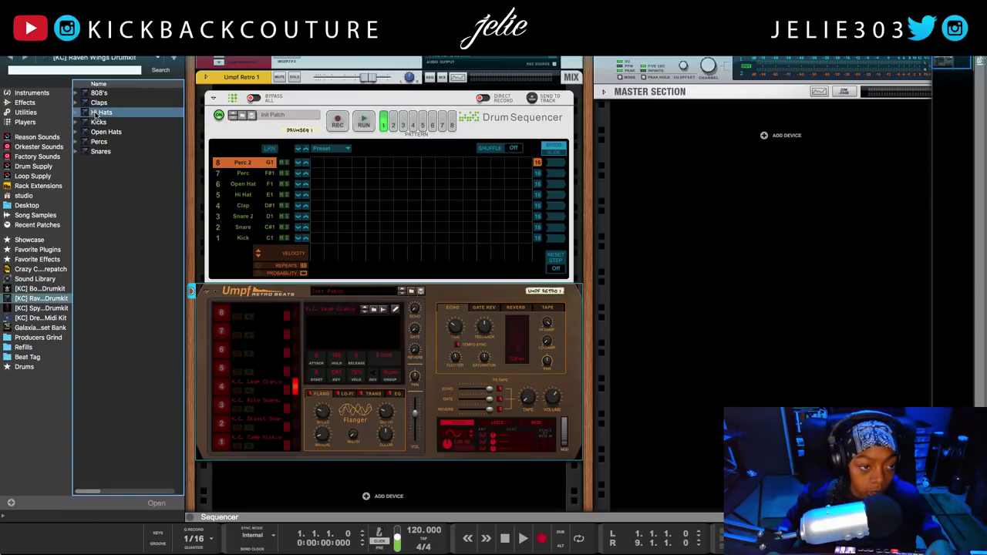
double_click(91, 113)
click(131, 93)
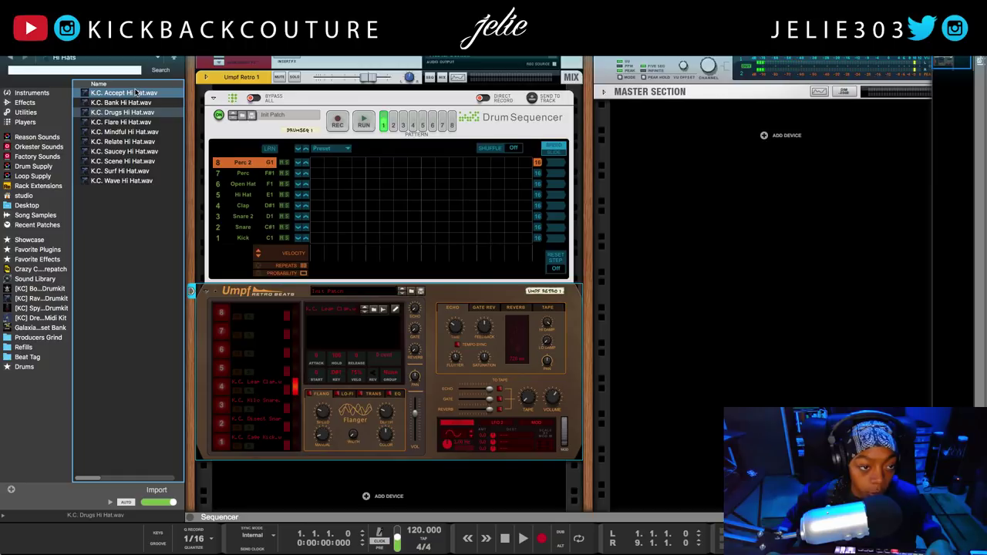
drag(131, 93, 248, 368)
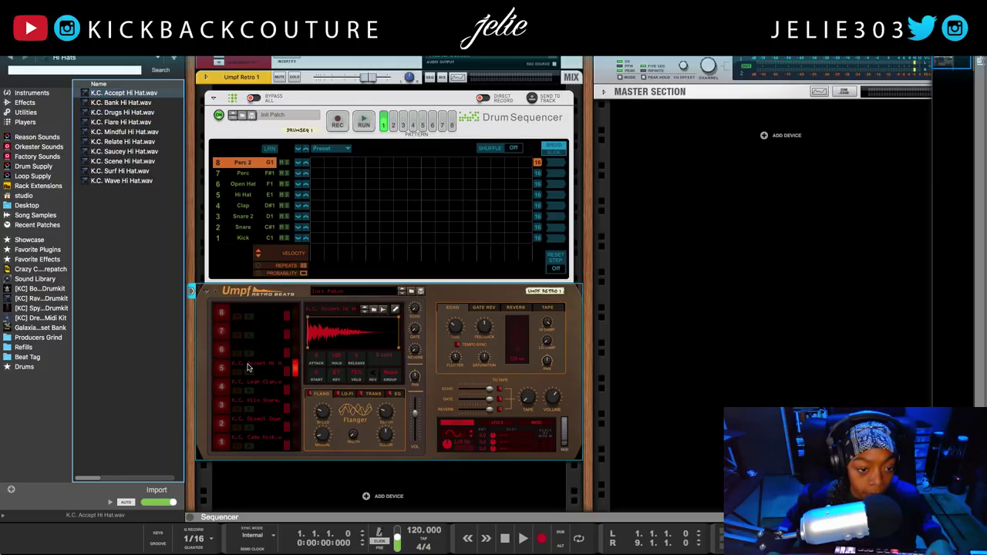
- Audition the Raven Wings Drumkit's Open Hats samples and load K.C. Good Open Hat.wav onto Umpf pad 6
click(13, 61)
click(116, 132)
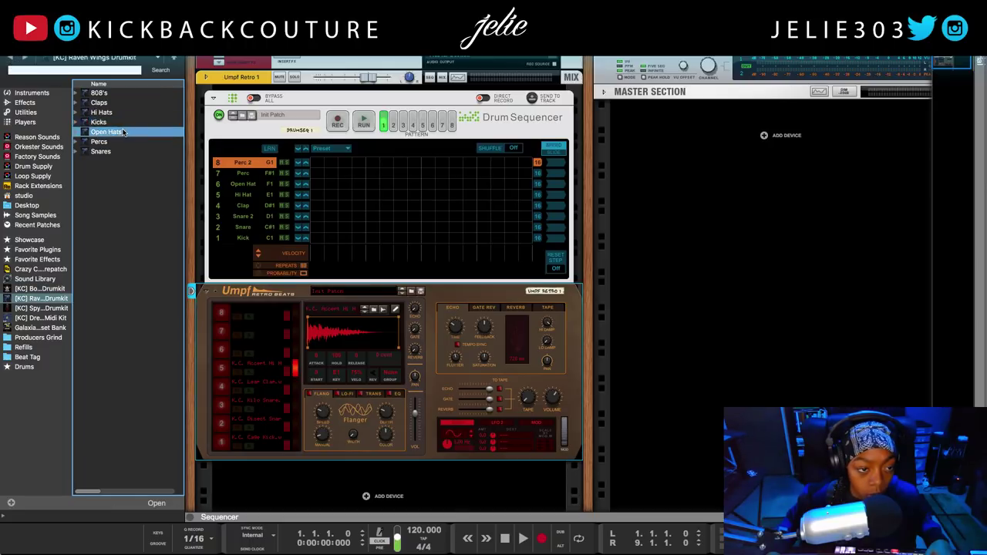
double_click(123, 132)
click(121, 121)
key(Down)
key(Down)
key(Down)
key(Down)
click(124, 84)
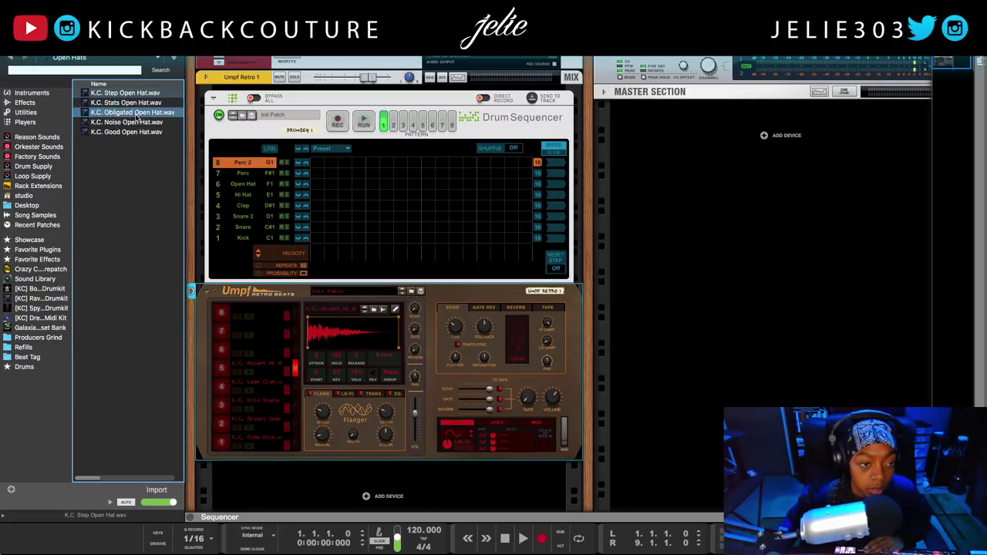
click(125, 84)
click(126, 92)
drag(123, 93, 235, 349)
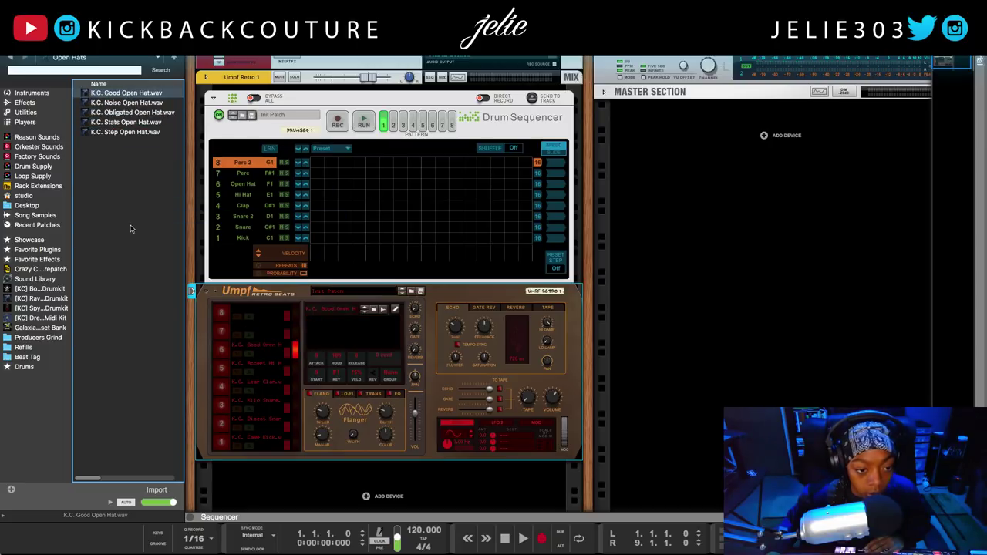
- Audition the percussion samples in the Raven Wings Drumkit's Percs folder
click(11, 58)
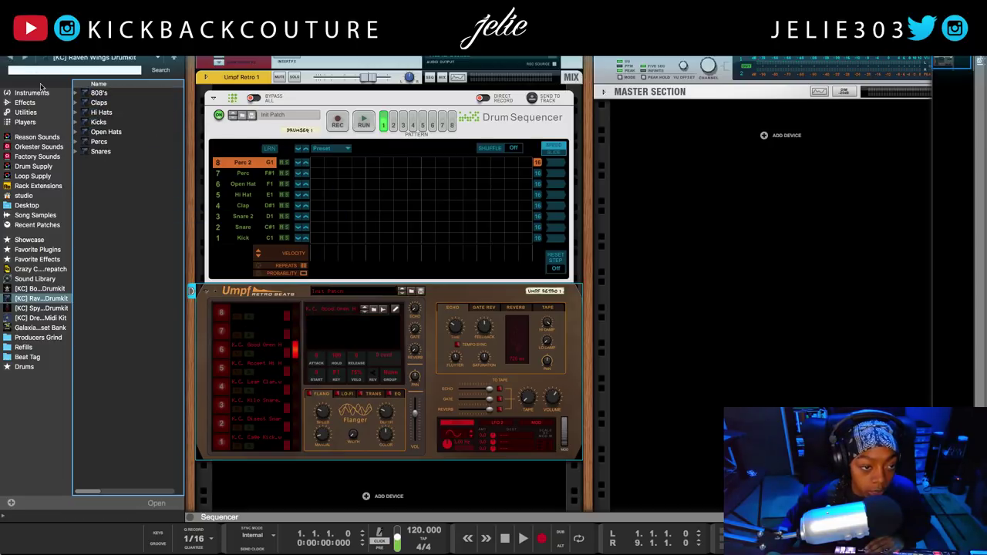
double_click(101, 141)
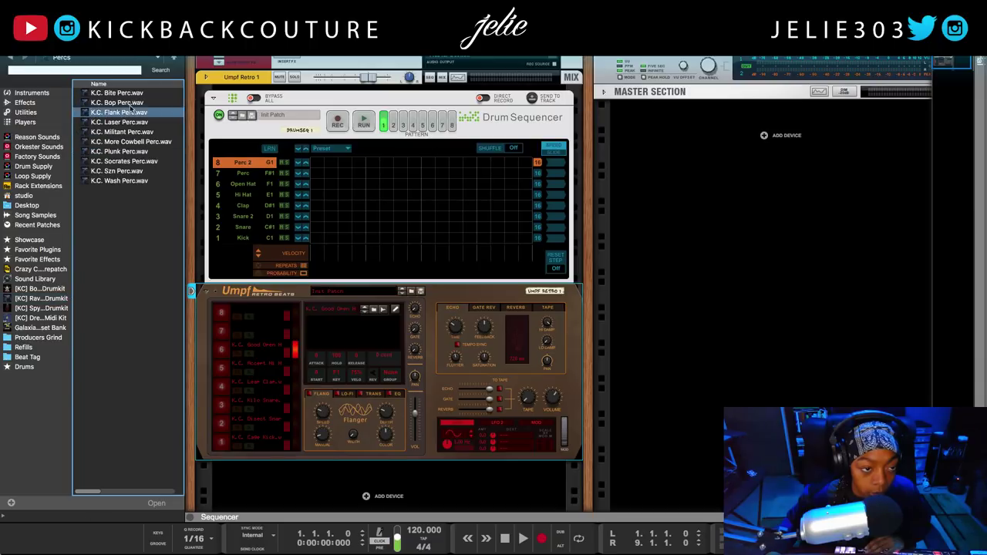
click(138, 93)
key(Down)
key(Down)
key(Down)
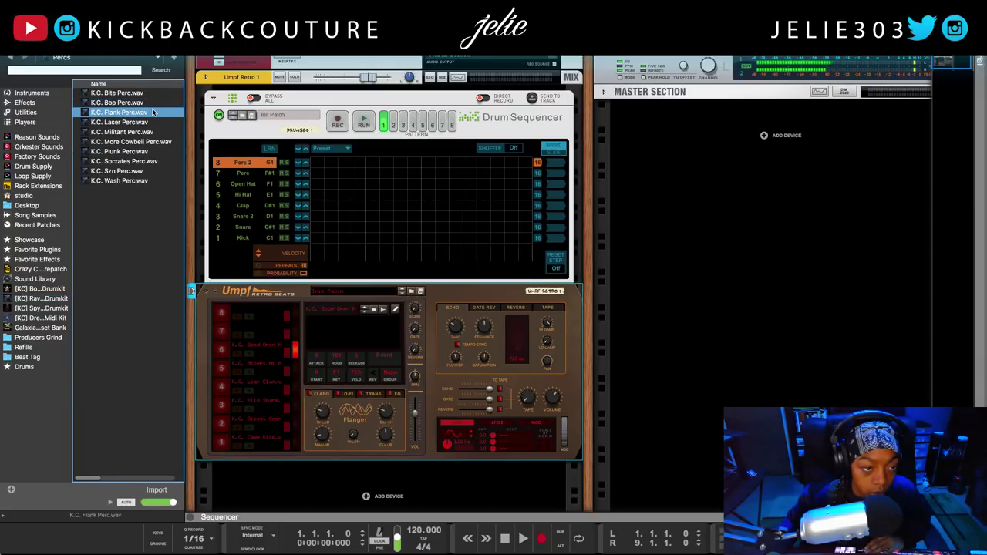
key(Down)
key(Down)
key(Down)
key(Down)
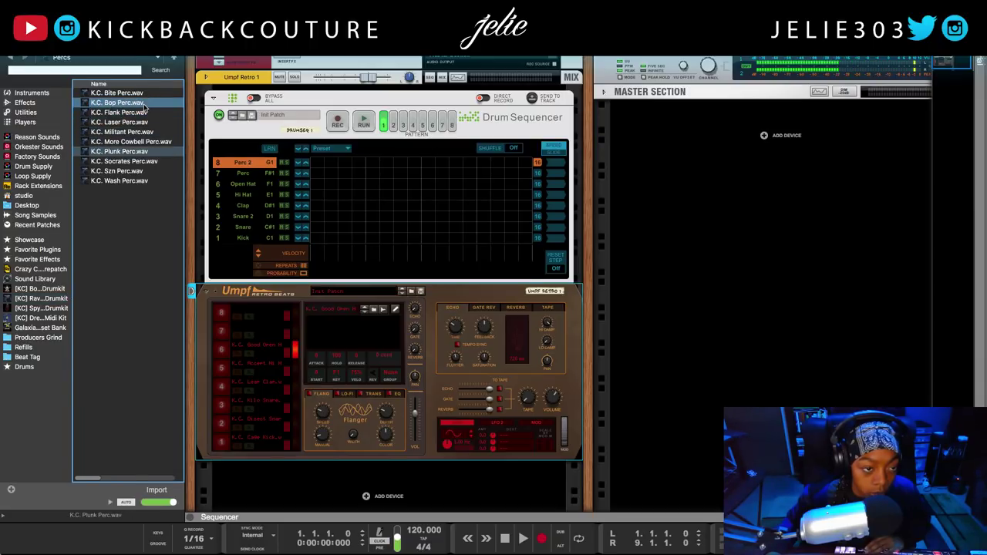
key(Down)
key(Down)
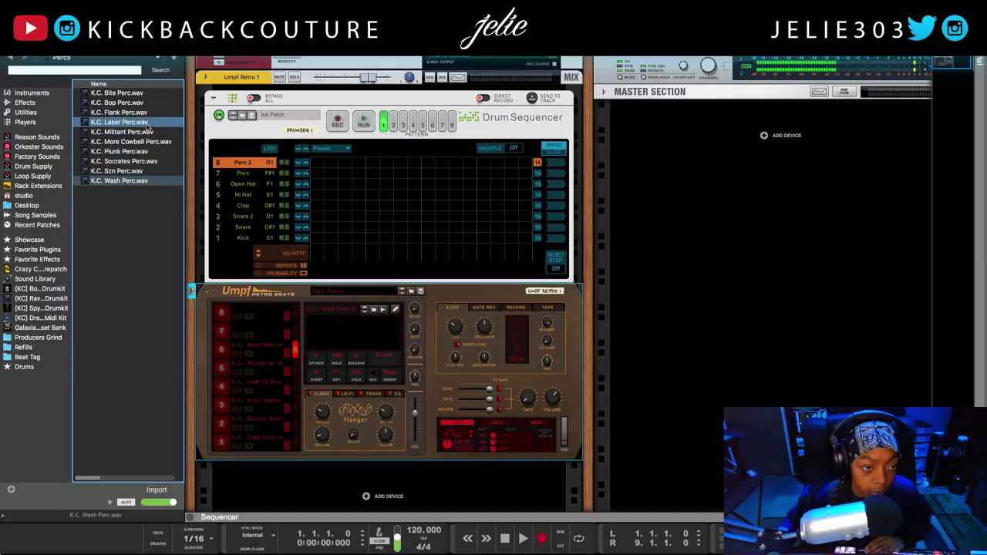
- Load K.C. Bop Perc.wav onto Umpf pad 7
click(147, 123)
click(141, 103)
drag(137, 103, 251, 324)
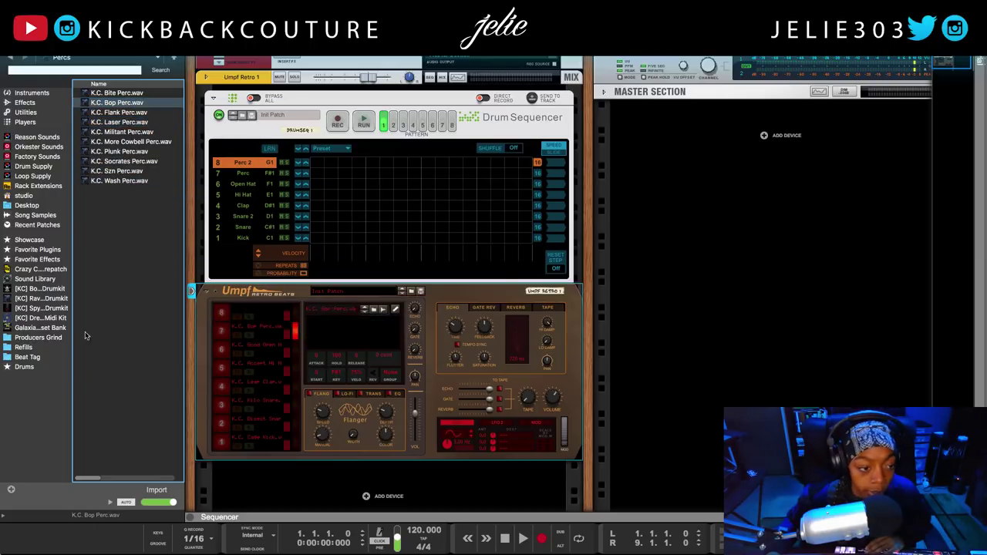
- Audition samples in the Boom Lightyear Drumkit's Percs folder and load K.C. Drop Tr.wav onto Umpf pad 8
click(42, 290)
click(101, 142)
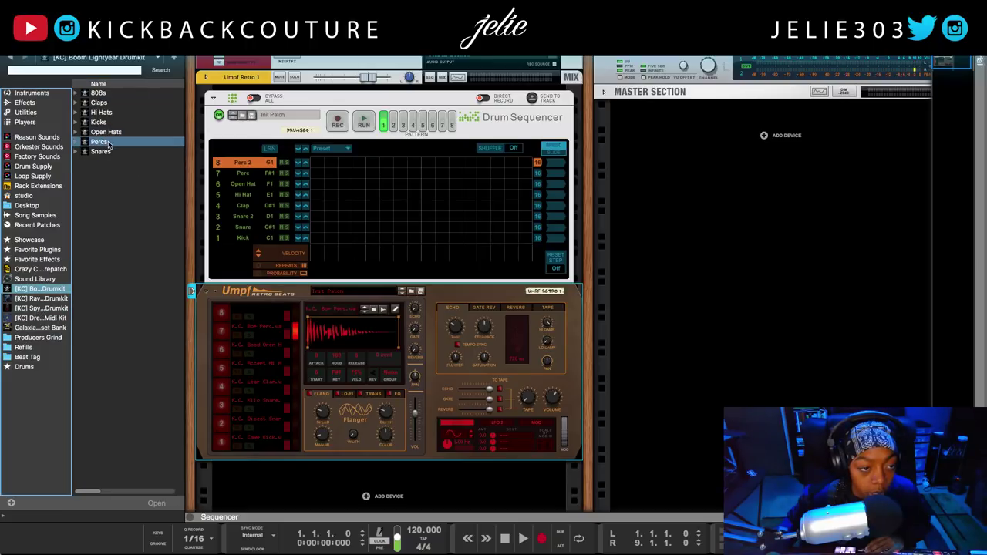
double_click(109, 143)
click(142, 121)
click(141, 113)
click(129, 123)
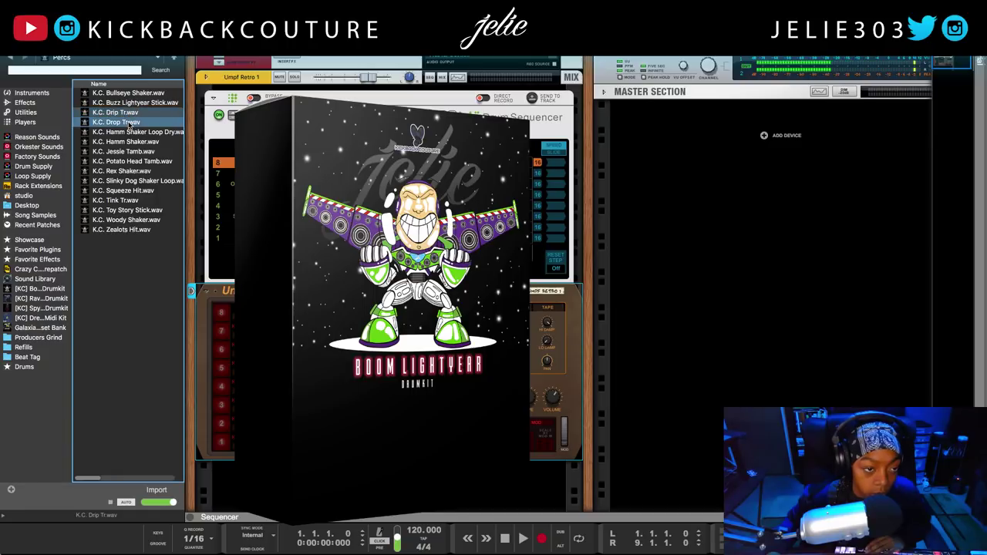
click(129, 124)
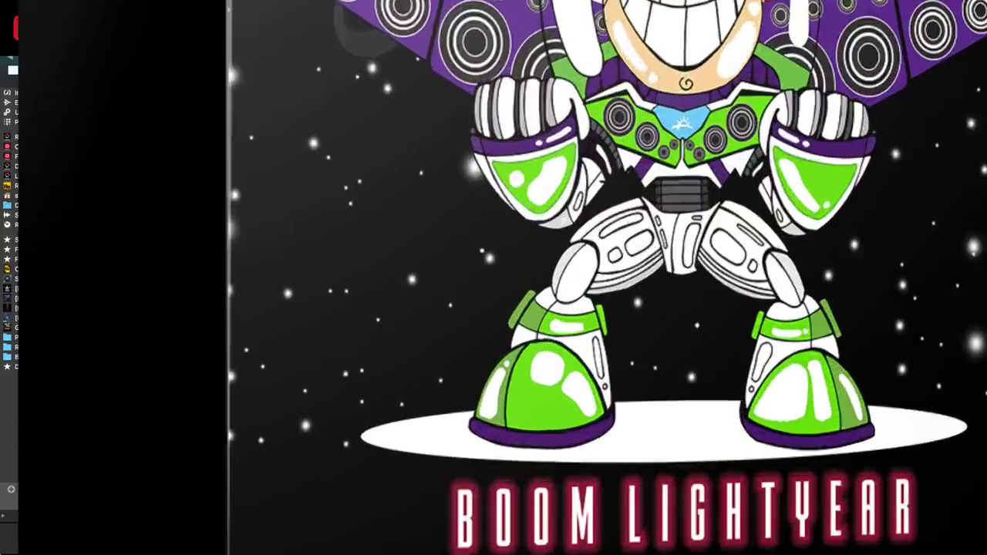
drag(125, 124, 242, 313)
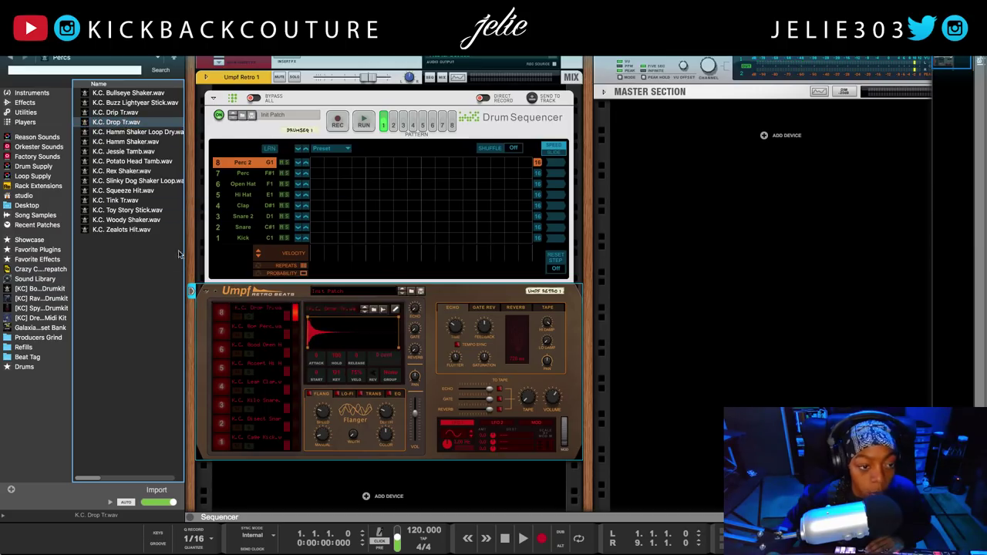
- Hide the browser and bring the whole Umpf Retro Beats device into view
key(F3)
click(600, 370)
scroll(417, 352, down, 1)
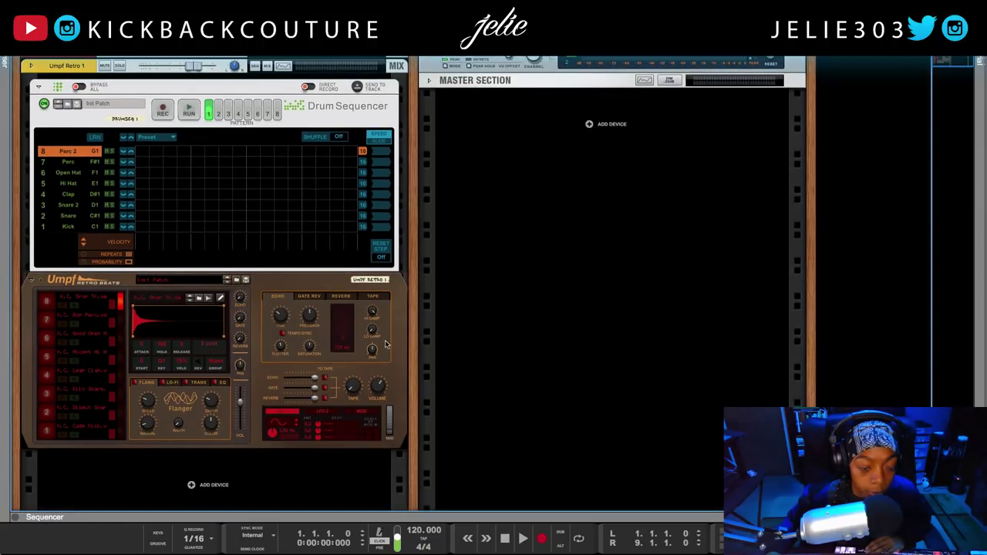
scroll(271, 445, down, 2)
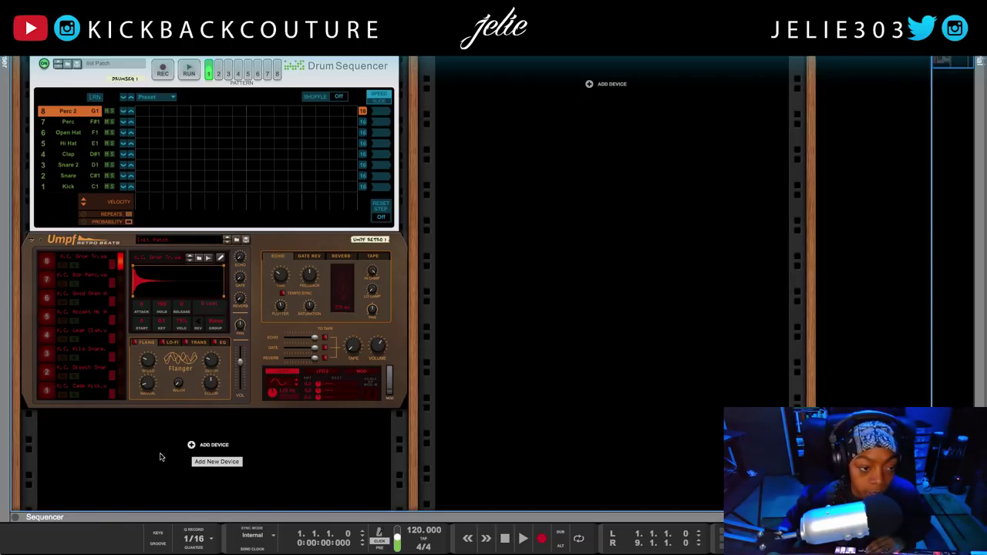
- Play Umpf pads 1 through 8 in order to check the loaded drum samples
click(48, 391)
click(47, 372)
click(47, 353)
click(47, 333)
click(45, 316)
click(47, 298)
click(46, 279)
click(46, 261)
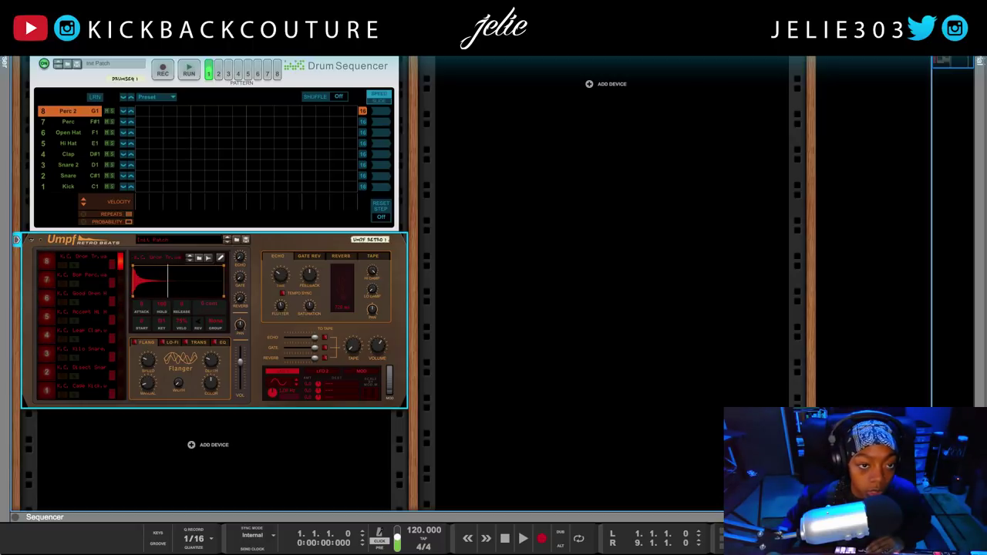
key(F5)
drag(345, 506, 345, 237)
double_click(838, 219)
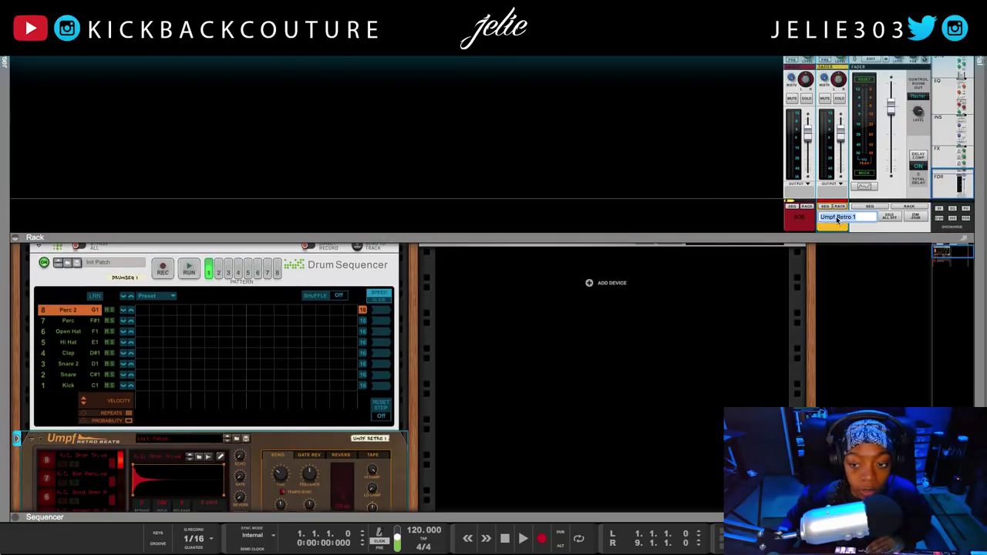
click(833, 231)
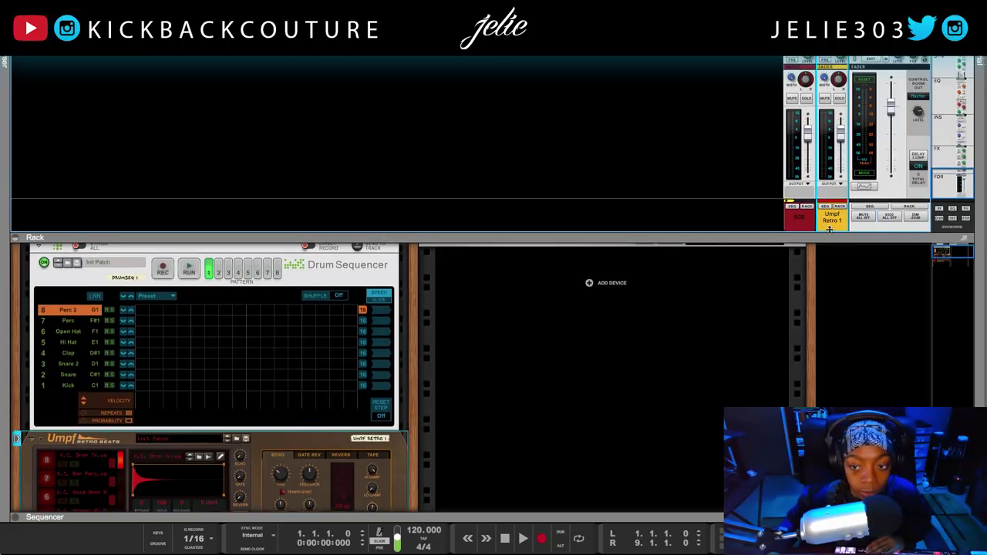
key(F5)
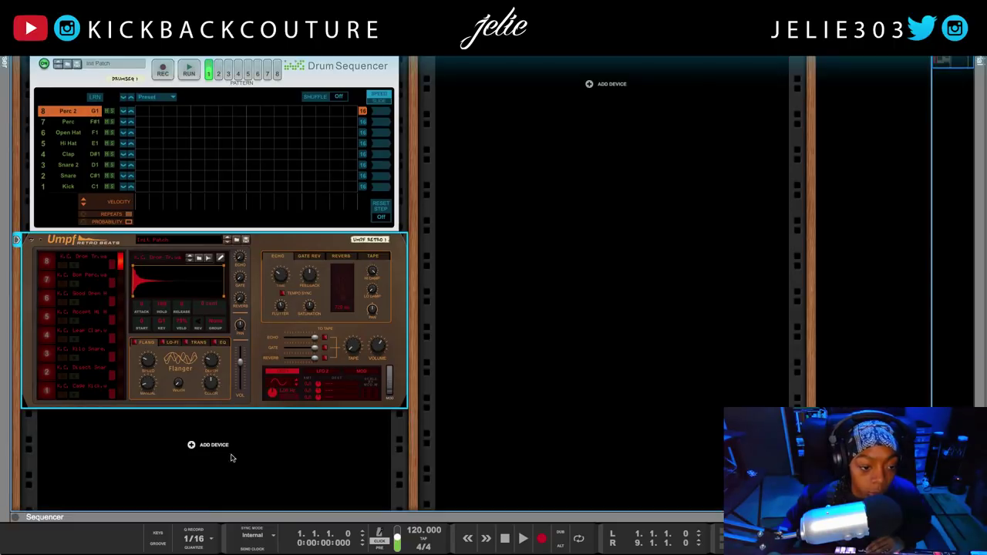
- Create a mix channel below the Umpf device and duplicate it until there are eight
right_click(218, 447)
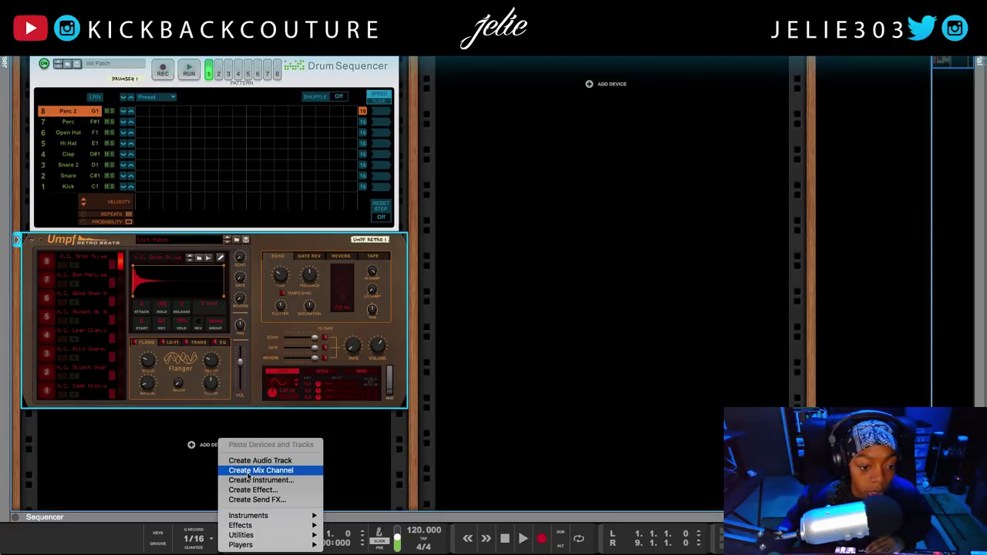
click(249, 472)
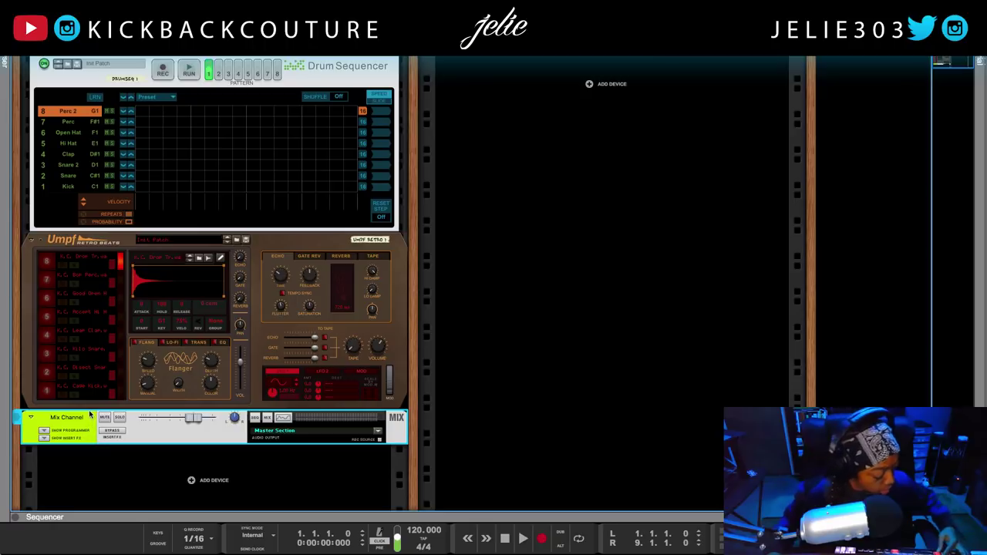
key(ctrl+d)
key(ctrl+d)
key(ctrl+d)
key(ctrl+d)
key(ctrl+d)
key(ctrl+d)
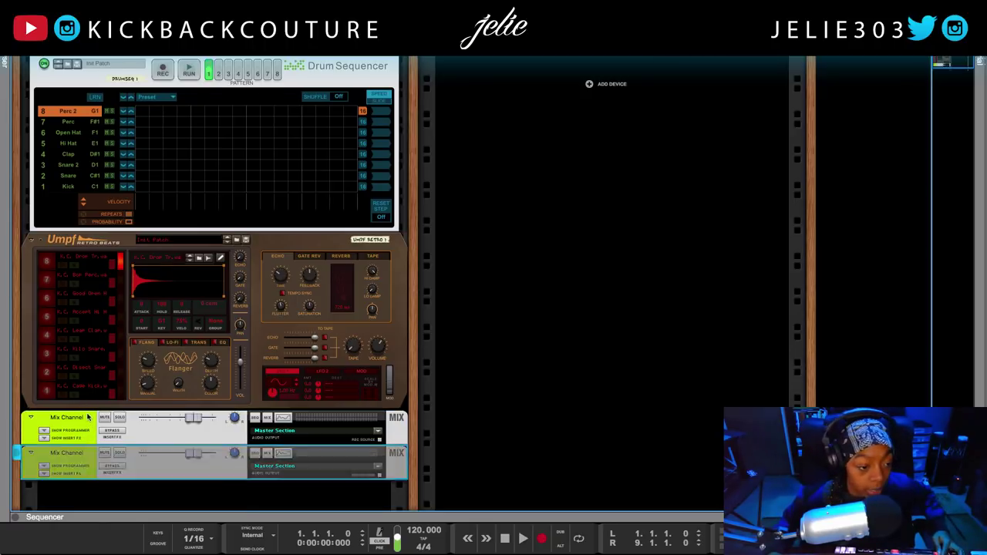
key(ctrl+d)
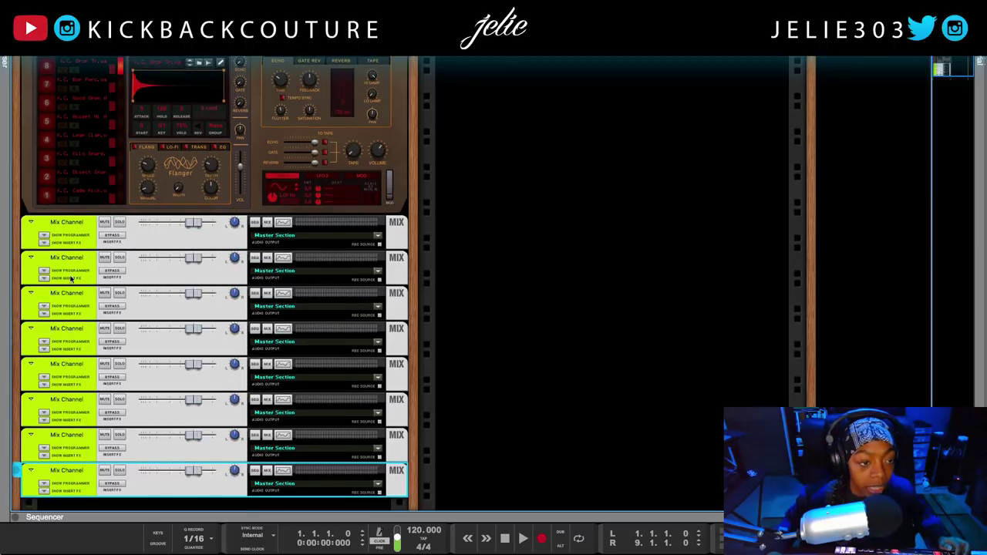
- On the rear of the rack, cable Umpf's separate output 1 to the input of the lowest mix channel
scroll(77, 281, up, 1)
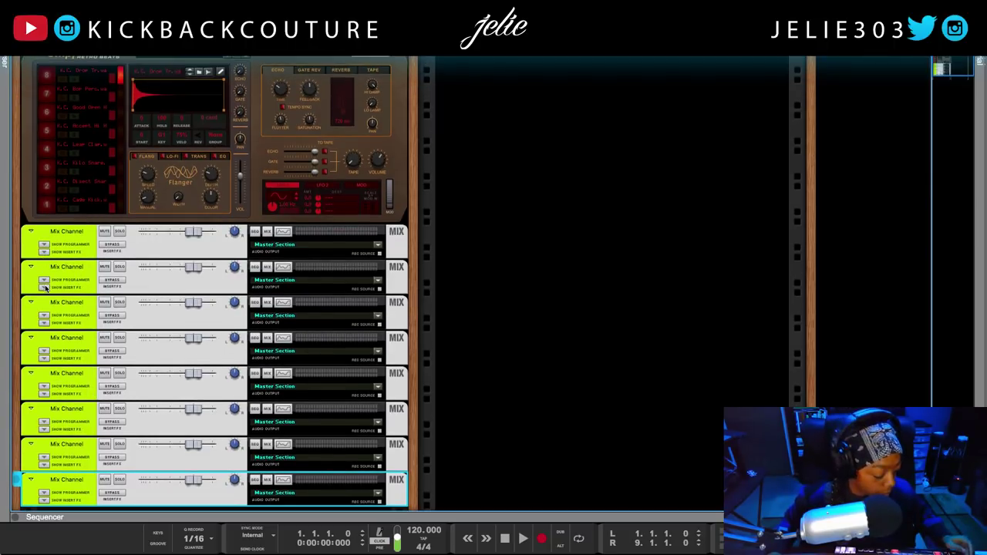
key(Tab)
scroll(83, 278, up, 2)
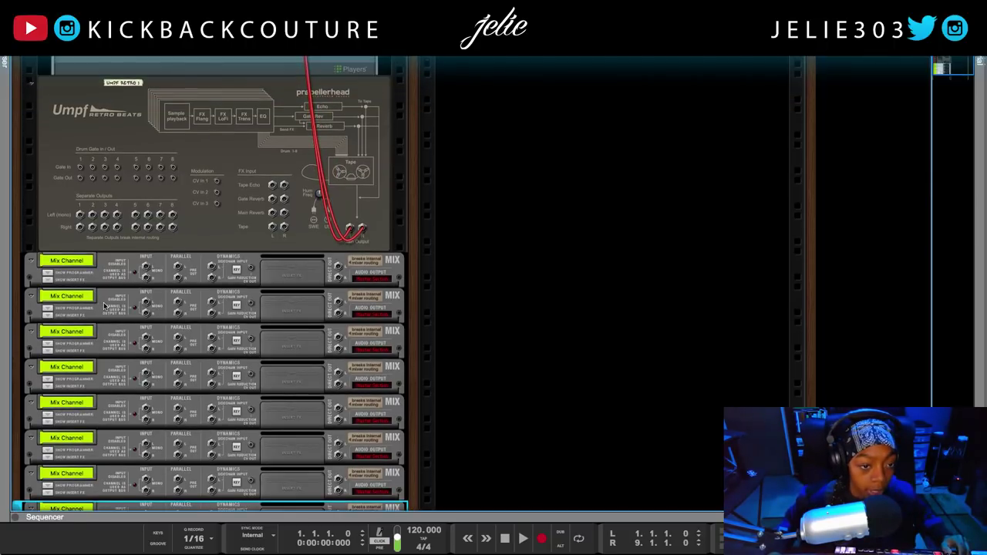
scroll(237, 374, up, 1)
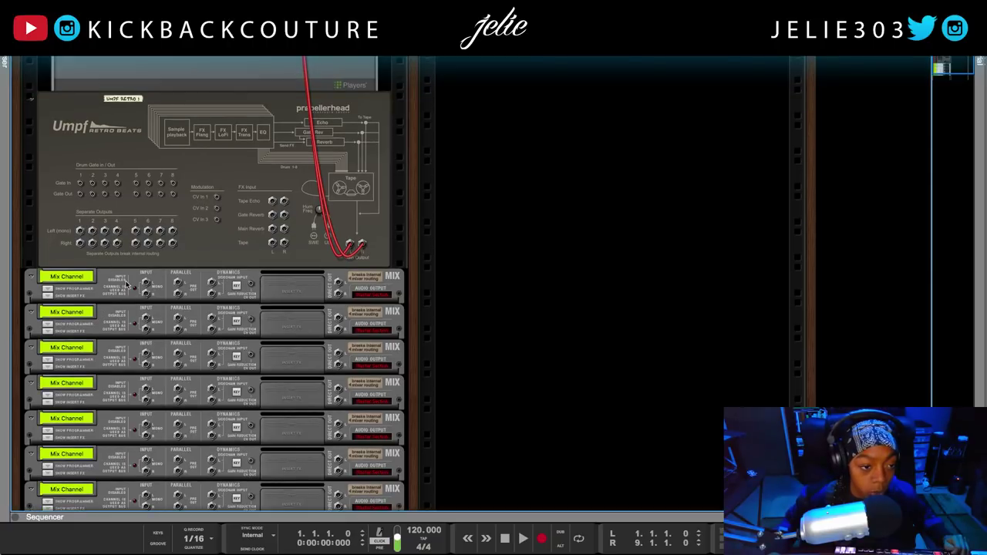
drag(80, 231, 145, 449)
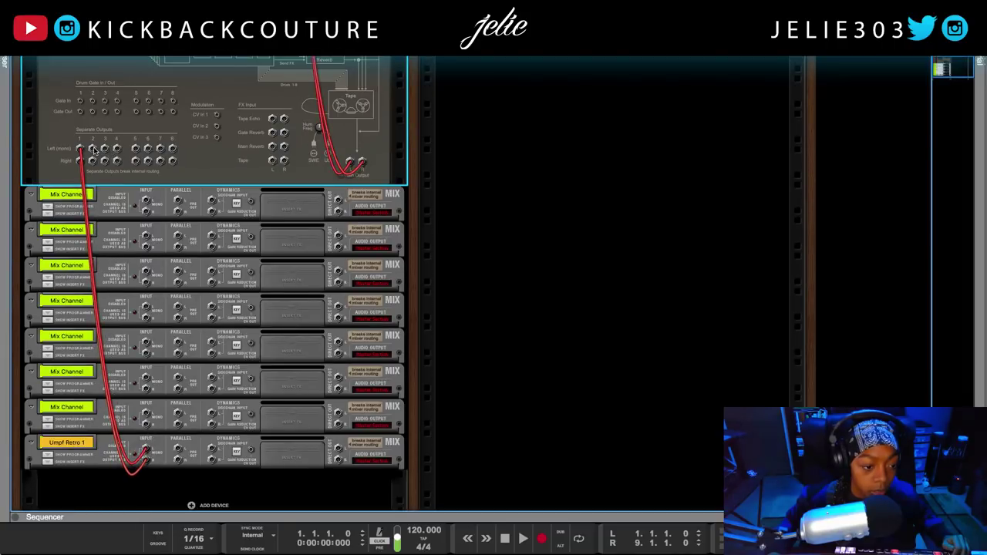
- Cable Umpf's separate outputs 2 through 8 to the remaining mix channels from the bottom up, and return to the rack's front
drag(94, 150, 145, 411)
drag(104, 149, 147, 378)
drag(117, 148, 145, 343)
mouse_move(135, 149)
mouse_down()
mouse_move(142, 314)
mouse_move(148, 216)
mouse_move(147, 274)
mouse_up()
drag(161, 150, 151, 205)
key(Tab)
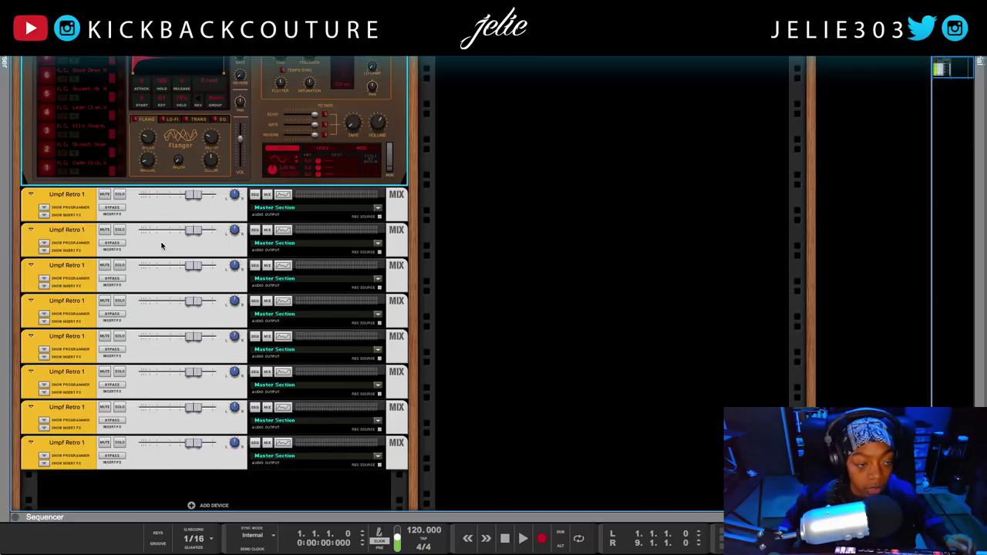
- Play Umpf pads 1 through 8 in order to check each one's signal on its own mix channel
scroll(159, 258, up, 2)
click(47, 199)
click(46, 179)
click(46, 160)
click(44, 140)
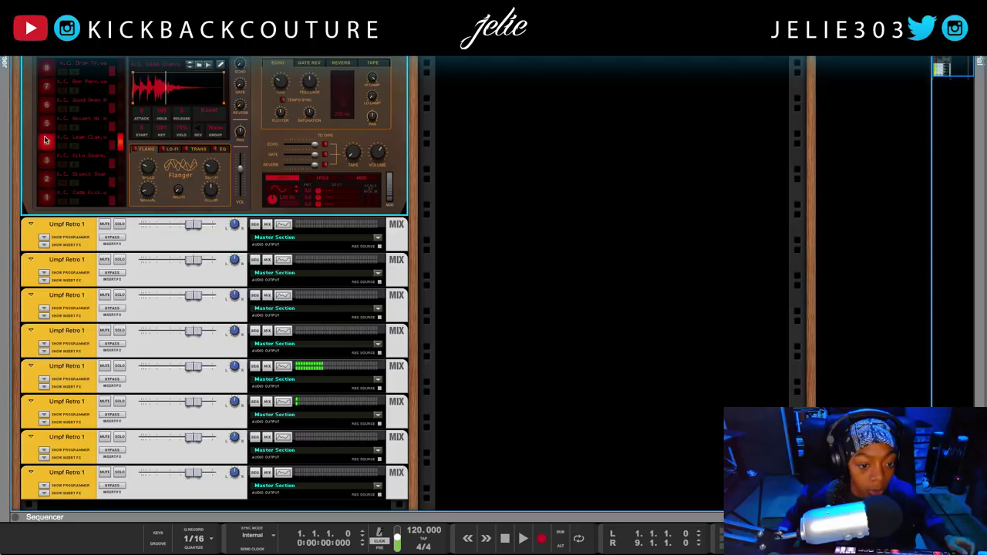
click(46, 122)
click(46, 104)
click(46, 86)
click(46, 69)
- Set the track color of all eight Umpf mix channels to Burgundy
click(73, 230)
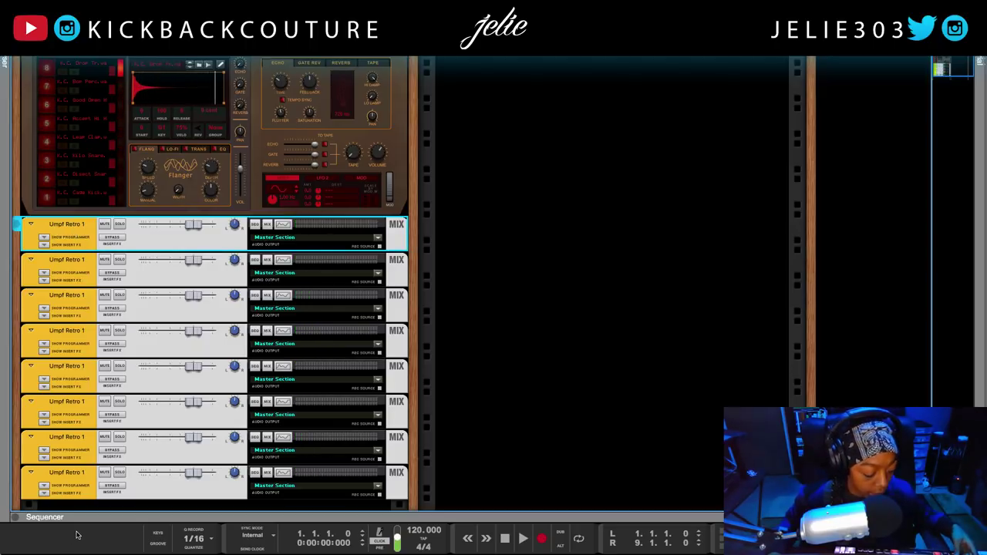
shift+click(78, 490)
right_click(78, 488)
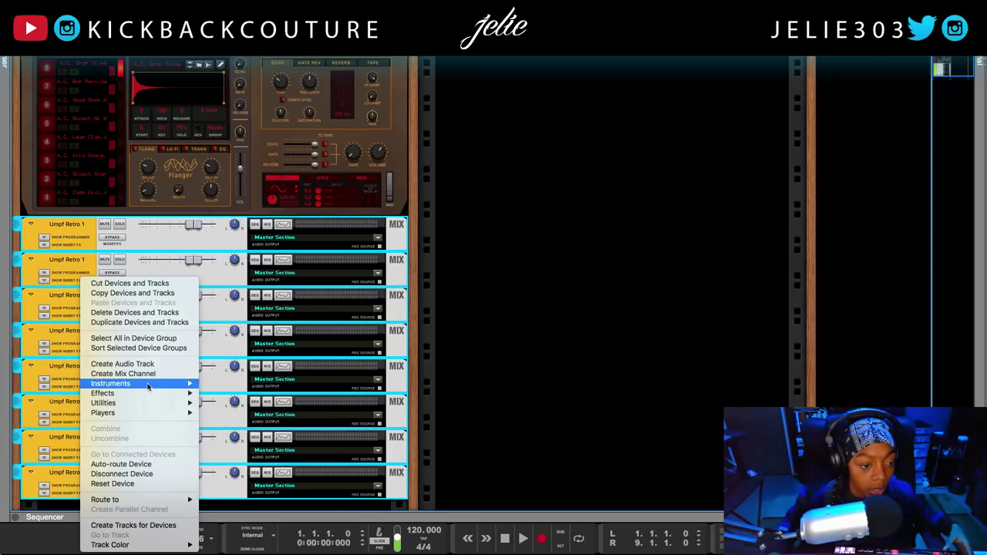
mouse_move(116, 544)
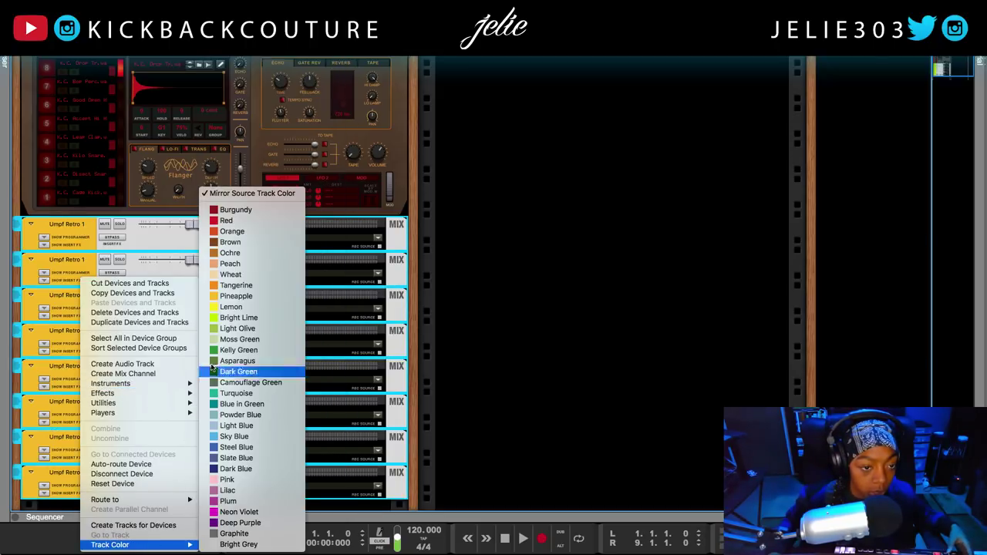
click(231, 210)
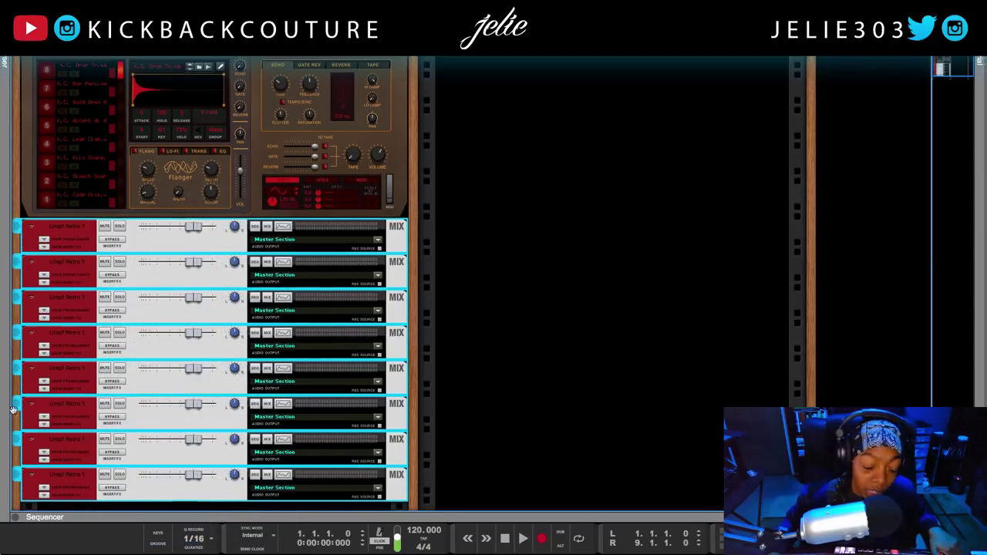
- Rename the lowest Umpf mix channel as Kick
scroll(78, 428, down, 2)
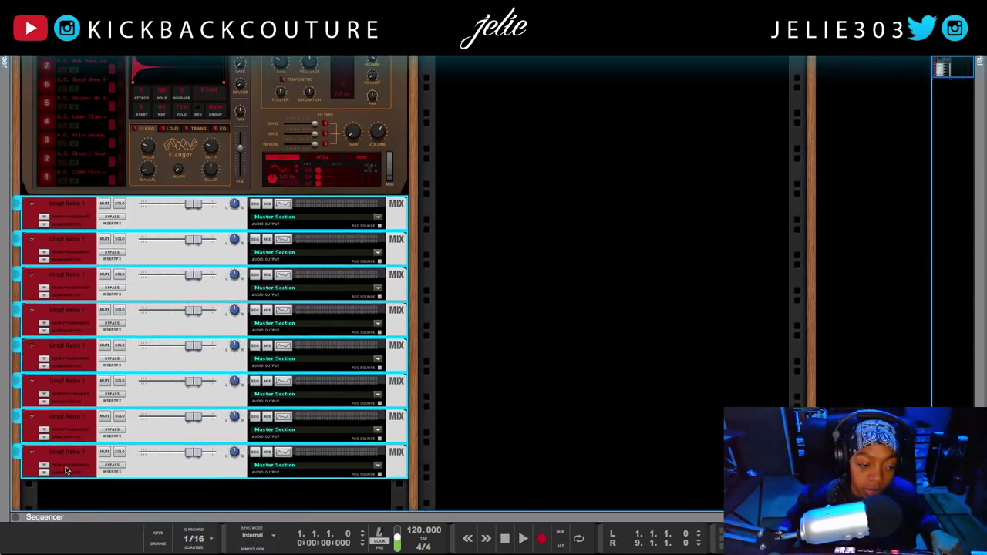
click(72, 452)
double_click(73, 453)
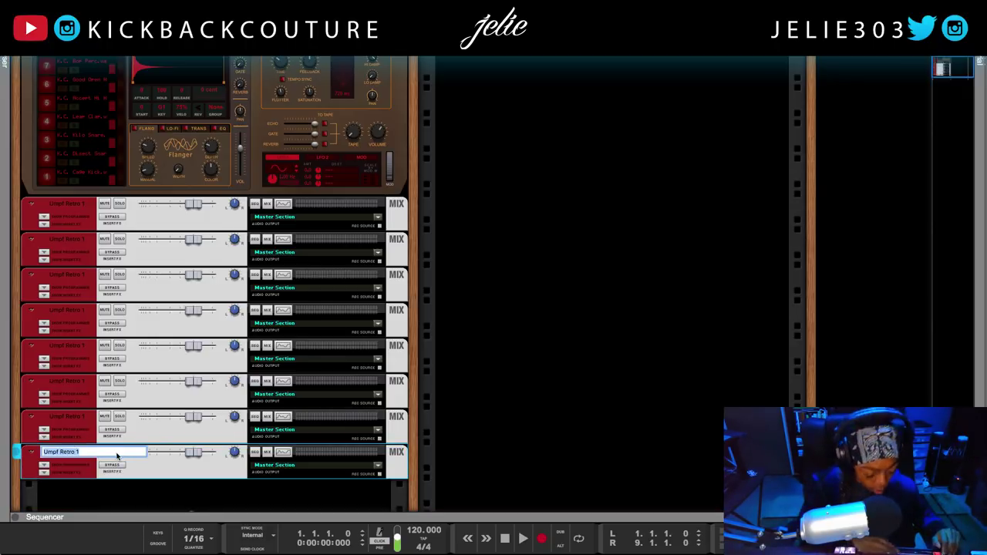
text(K)
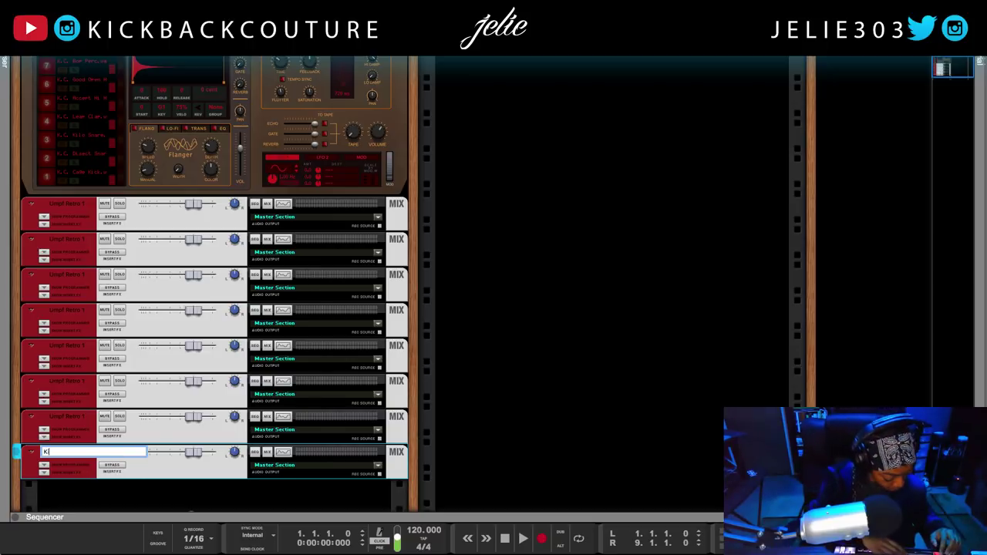
text(ick)
key(Return)
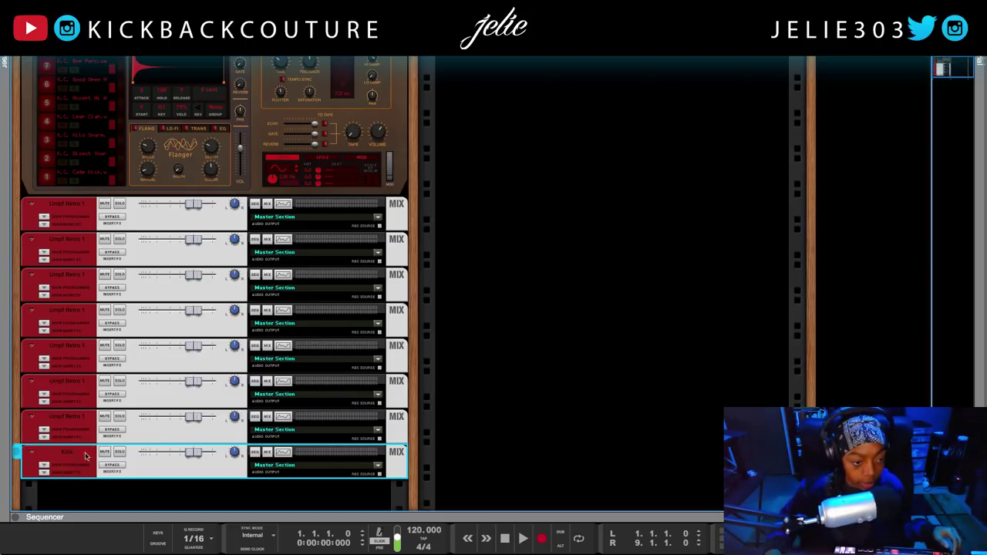
- Rename the two mix channels above Kick as Snare and Snare 2, from the bottom up
double_click(85, 416)
text(Sna)
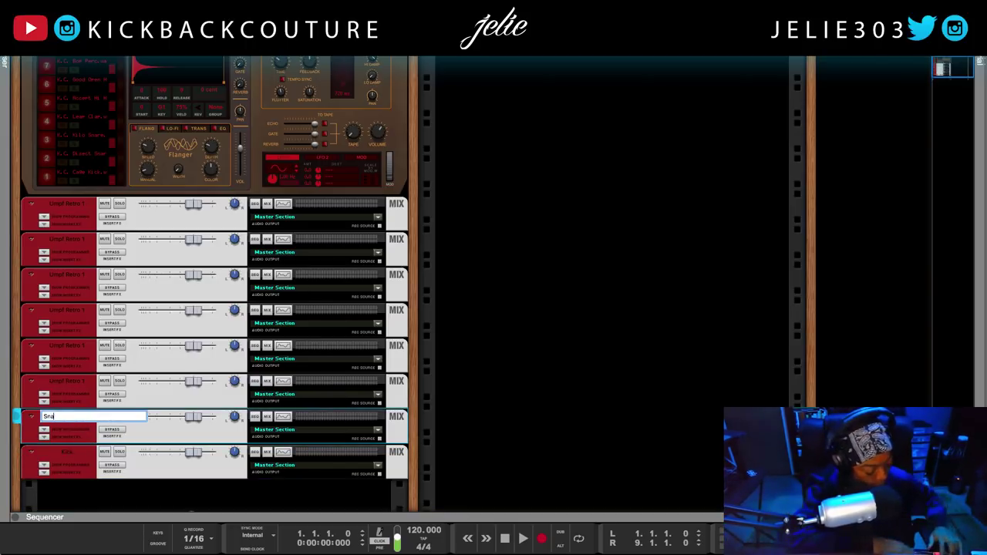
text(re)
key(Return)
double_click(84, 382)
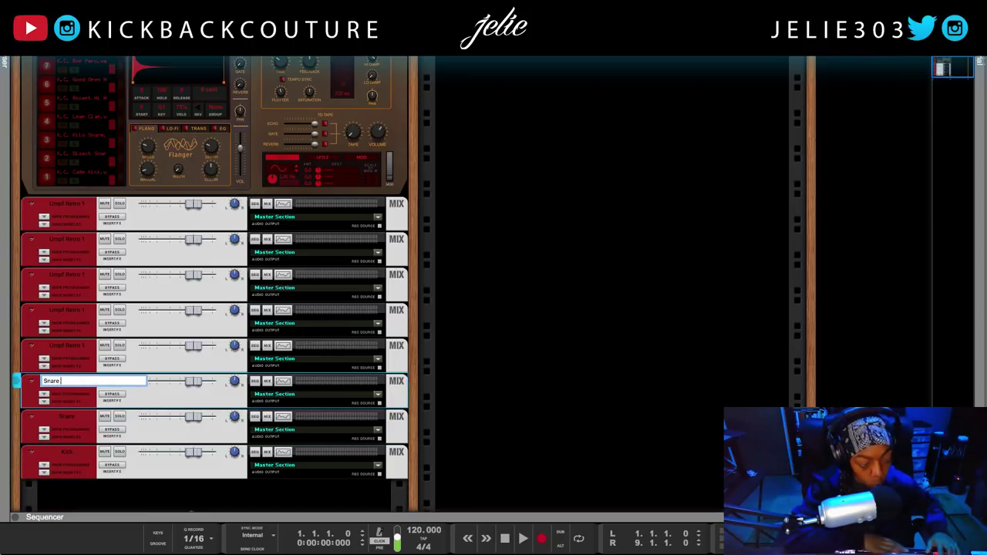
key(Return)
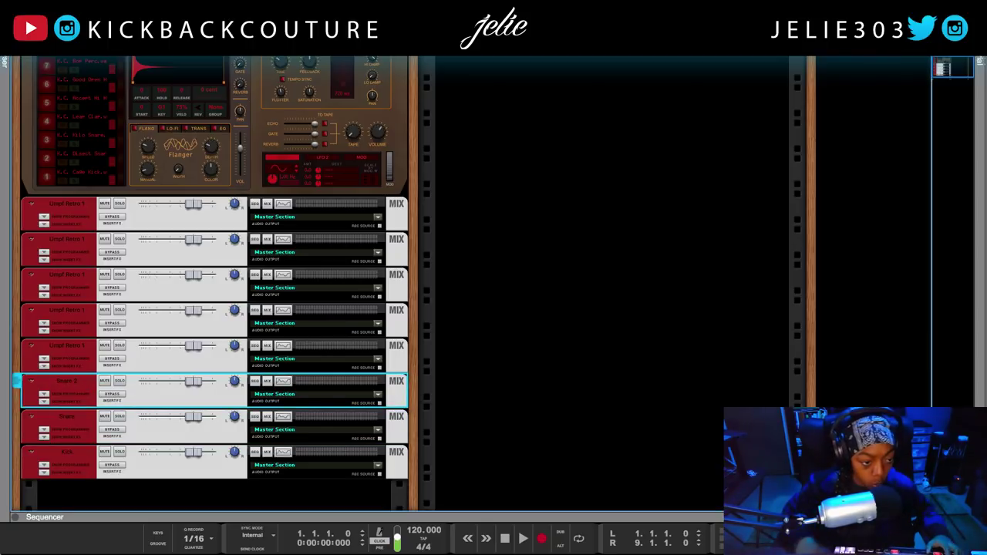
- Name the mix channel directly above Snare 2 as Snare 3
double_click(71, 346)
text(Snare 3)
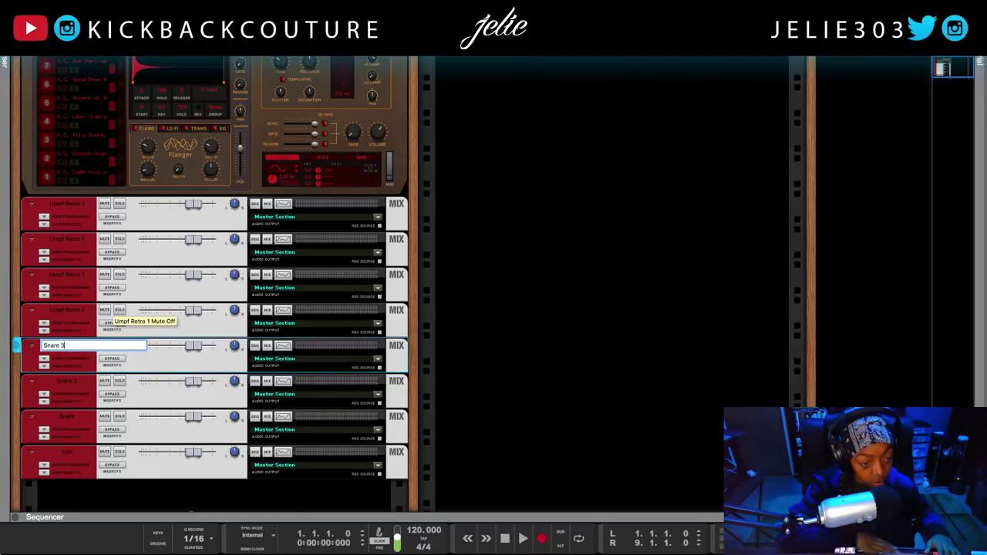
key(Return)
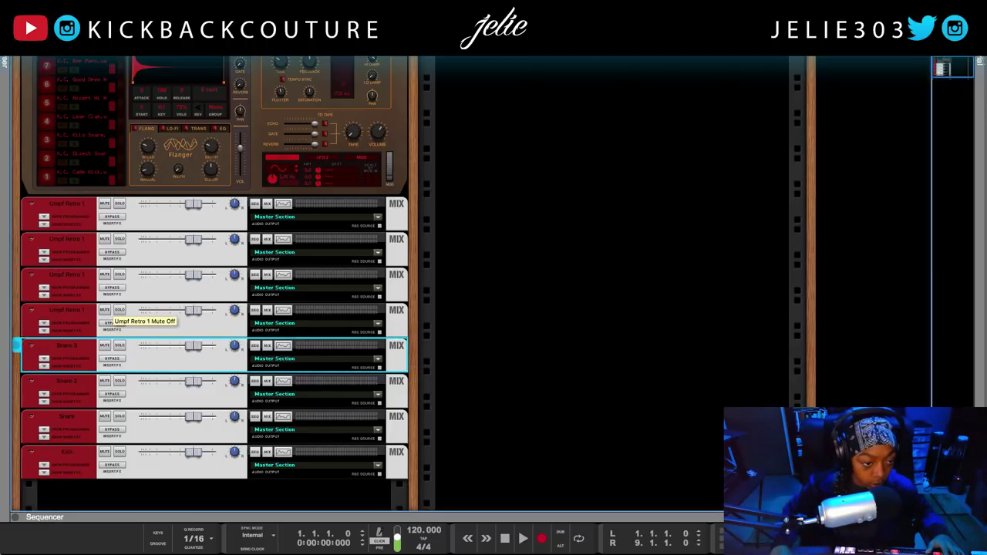
- Rename the Snare 3 mix channel as Clap and the channel above it as Hi Hat
click(71, 346)
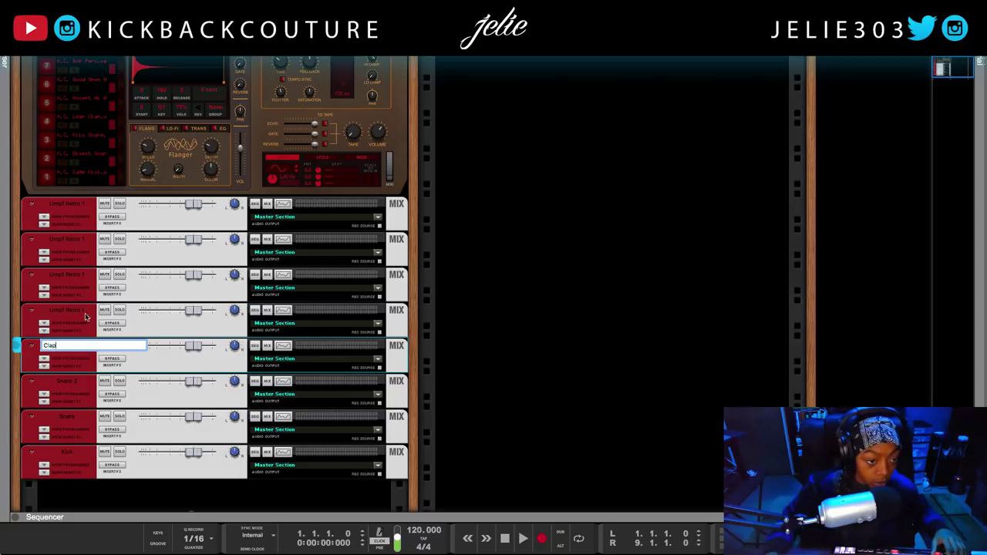
click(80, 314)
click(80, 315)
text(Hi Hat)
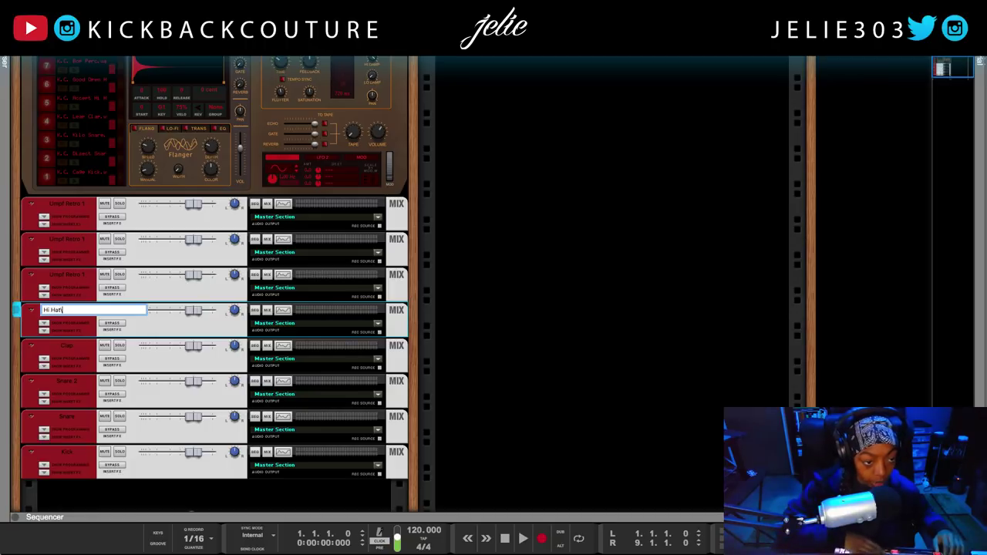
key(Return)
- Rename the two mix channels above Hi Hat as Open Hat and Perc, from the bottom up
click(74, 280)
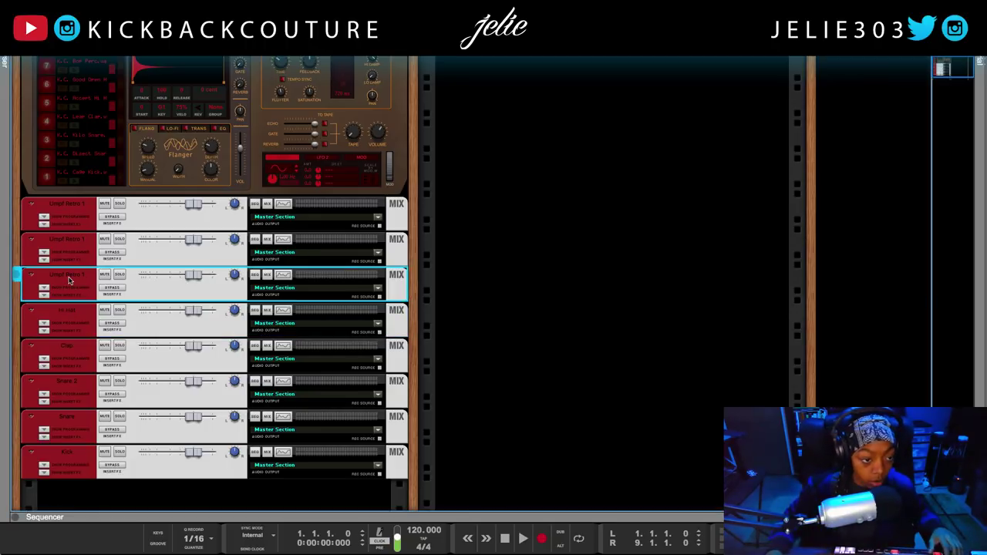
click(71, 277)
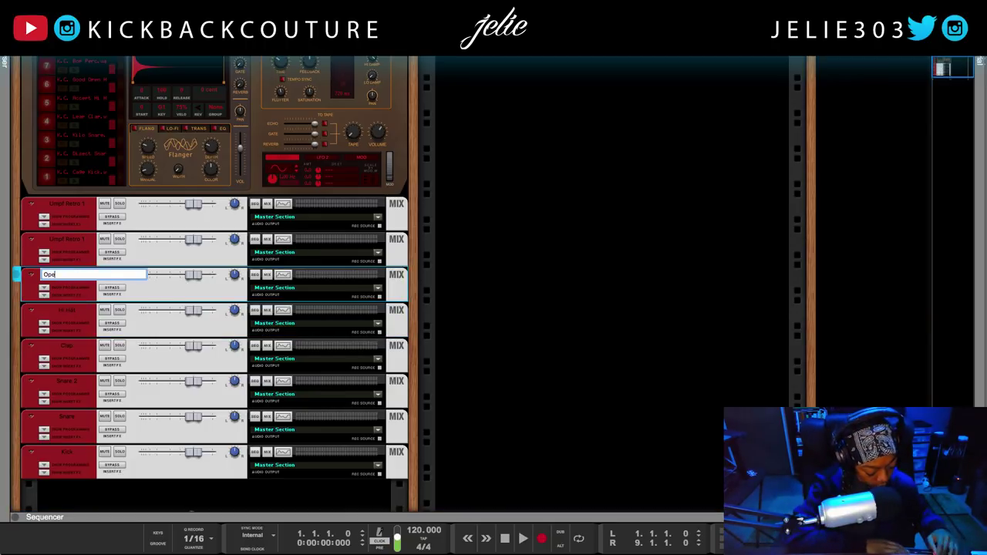
text(Open Hat)
key(Return)
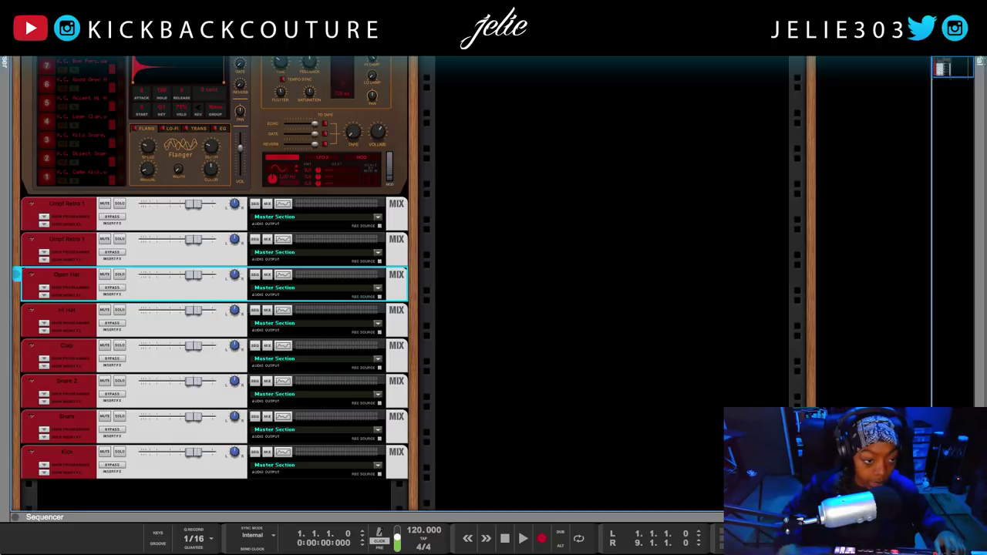
click(63, 241)
click(66, 240)
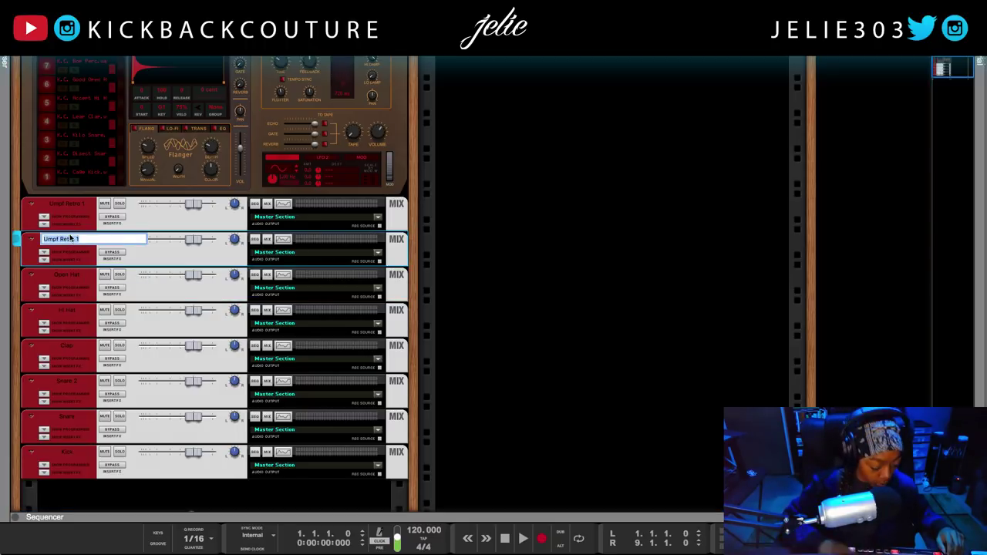
key(Return)
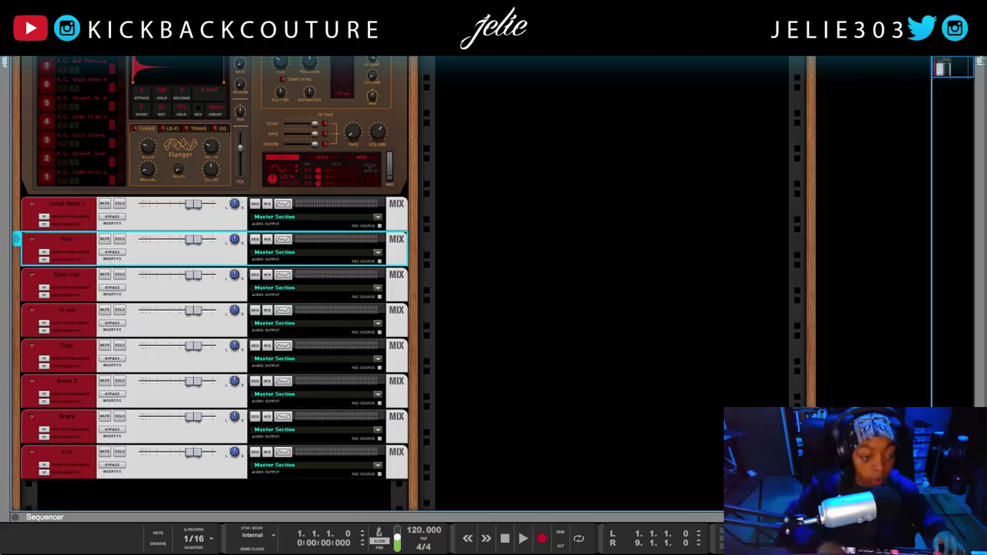
- Rename the topmost Umpf mix channel, directly above Perc, as Perc 2
click(75, 212)
click(80, 203)
text(Perc 2)
key(Return)
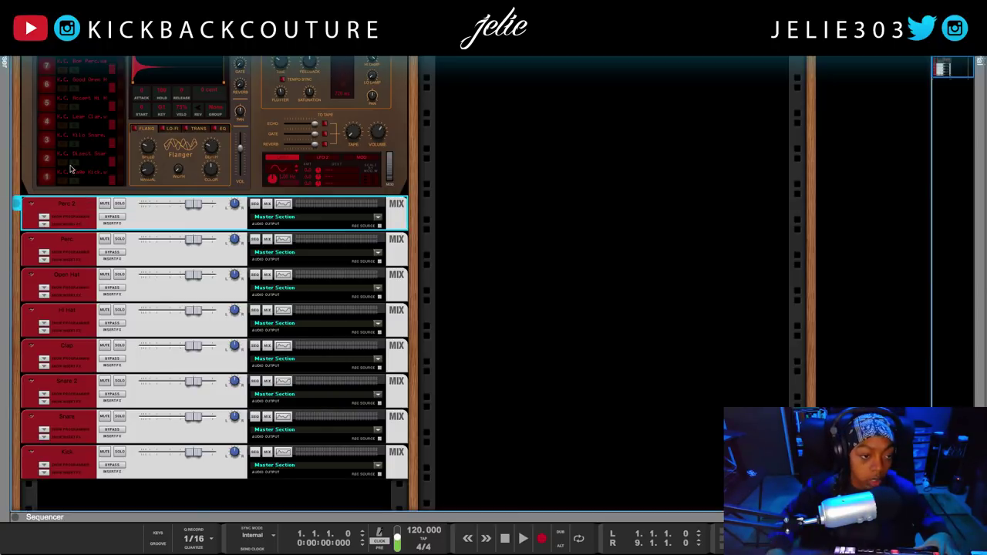
scroll(192, 347, down, 2)
scroll(195, 327, up, 8)
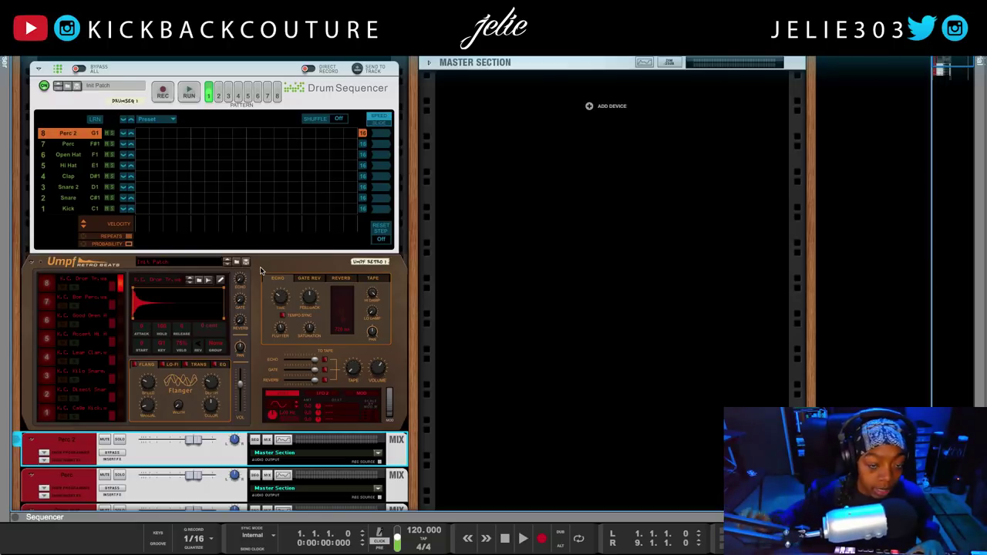
scroll(111, 222, down, 4)
scroll(110, 222, down, 5)
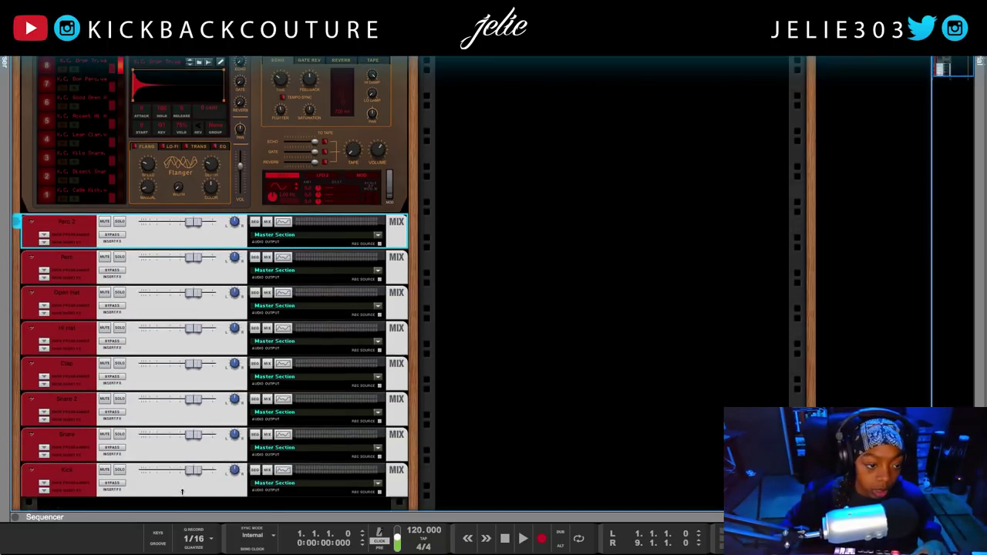
right_click(276, 463)
click(309, 457)
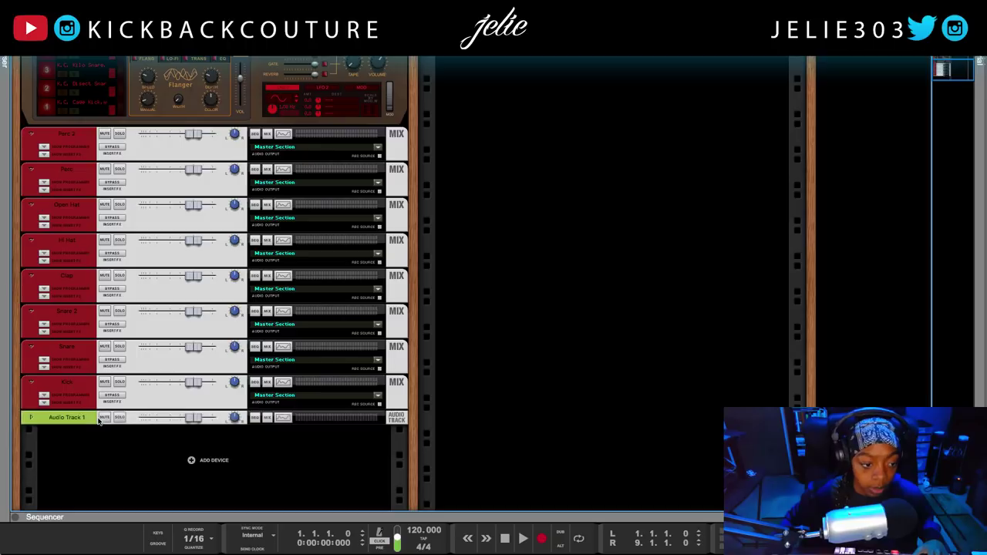
key(ctrl+z)
- Create an NN-XT Advanced Sampler below the Kick mix channel and duplicate it together with its mix channel
click(206, 486)
right_click(199, 435)
right_click(193, 440)
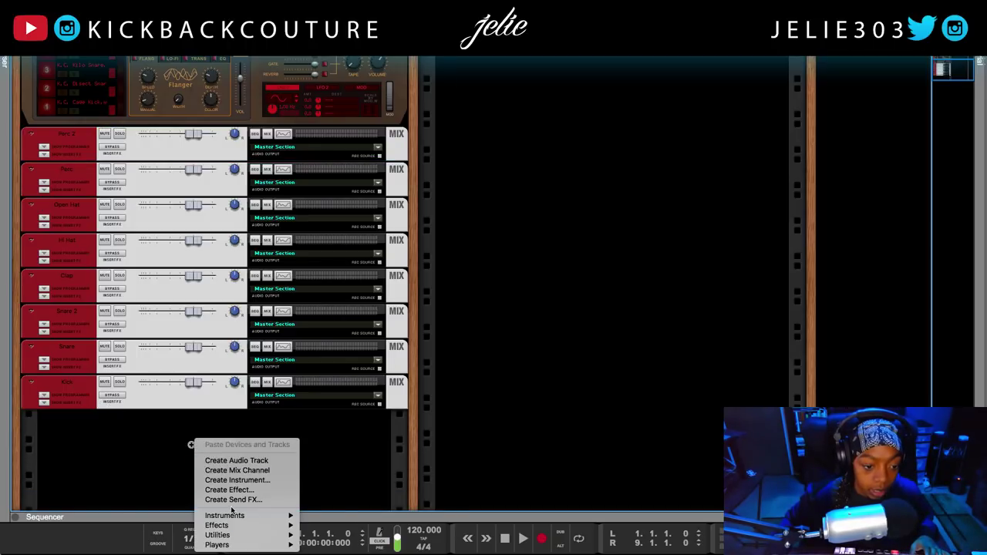
mouse_move(232, 516)
mouse_move(372, 87)
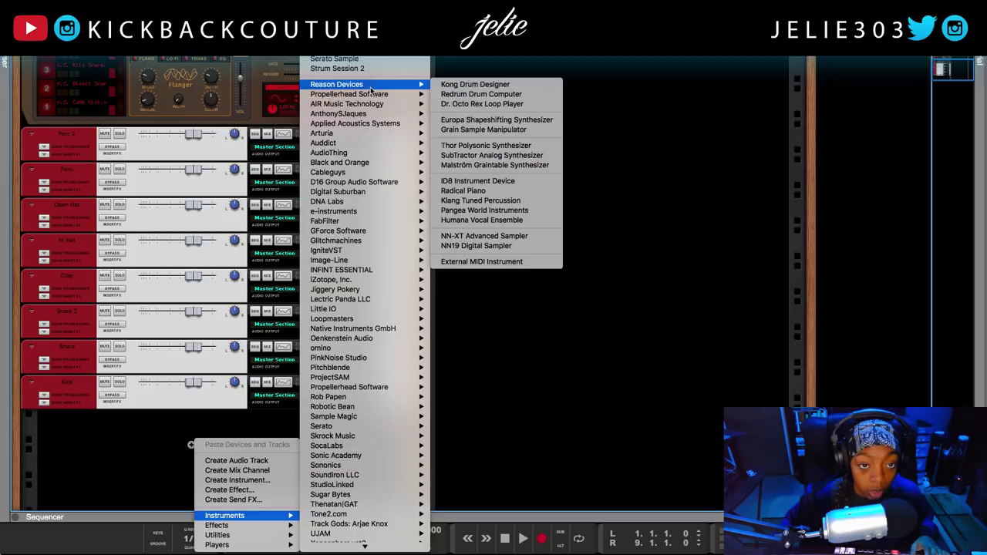
click(490, 236)
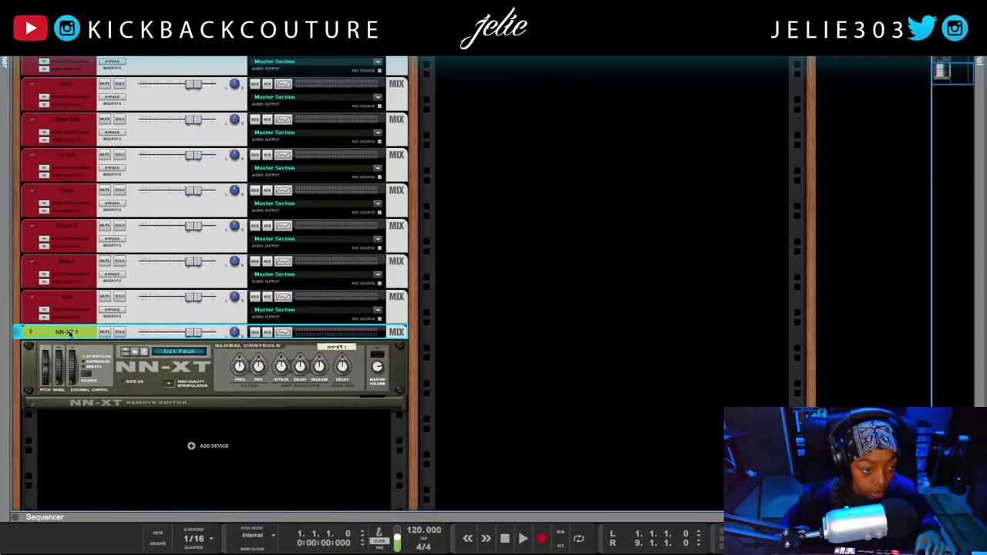
key(ctrl+d)
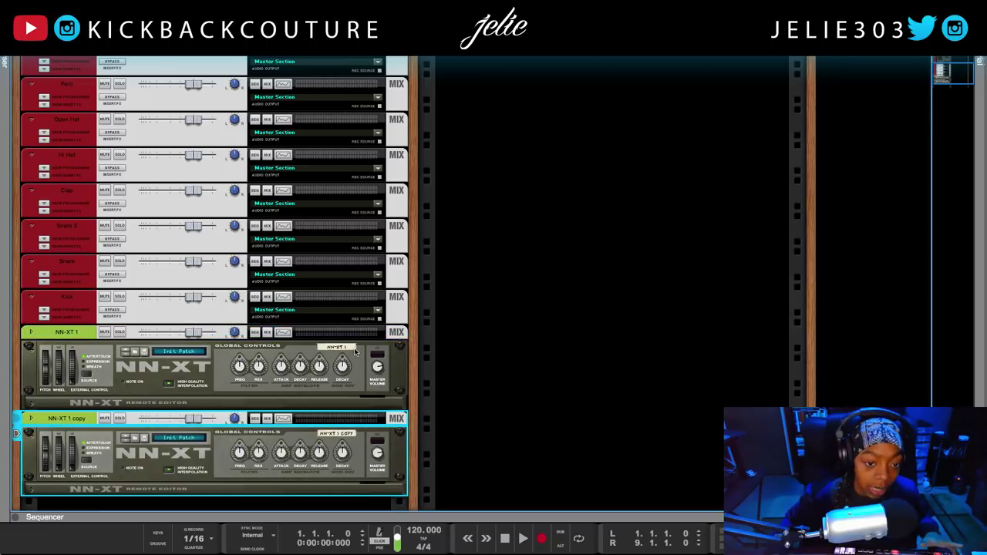
- Rename the first NN-XT sampler, directly below the Kick channel, as Open Hat 2
click(349, 350)
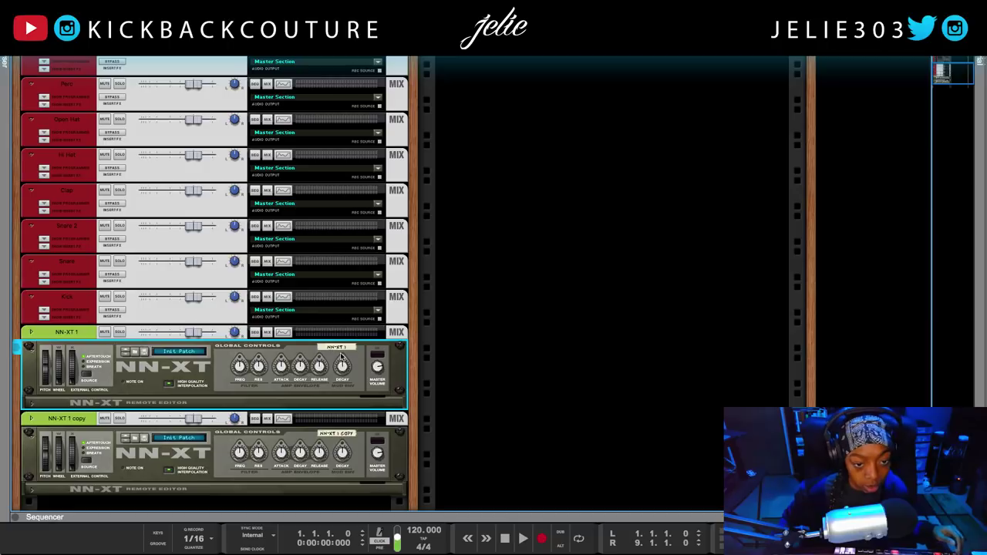
double_click(343, 348)
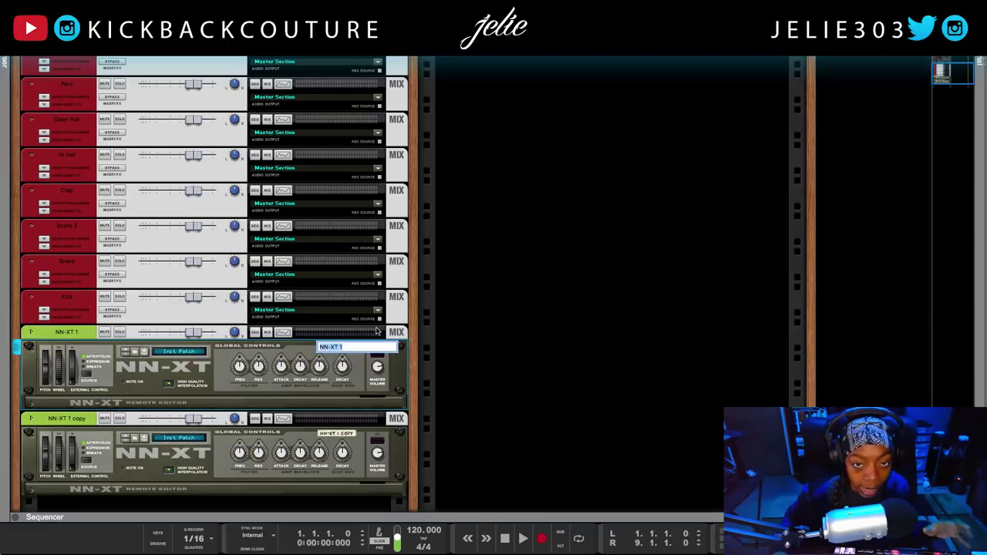
text(O)
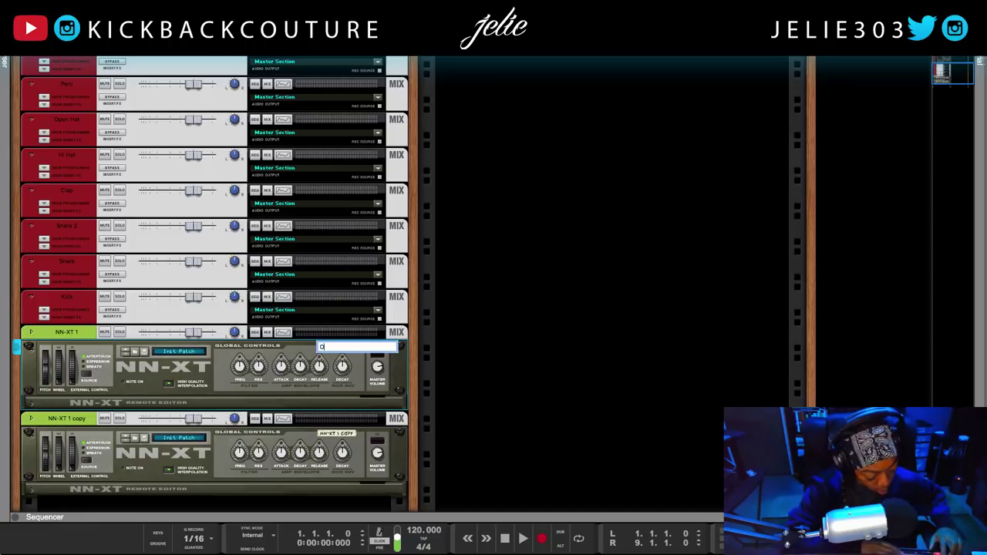
text(pen Hat 2)
key(Return)
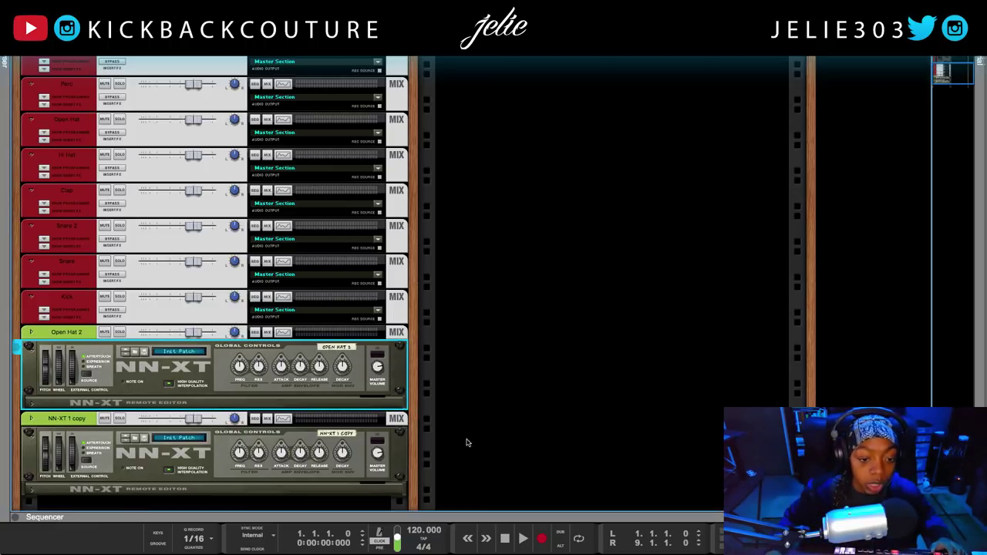
- Rename the duplicated NN-XT sampler as Hi Hat 2
click(341, 430)
double_click(342, 433)
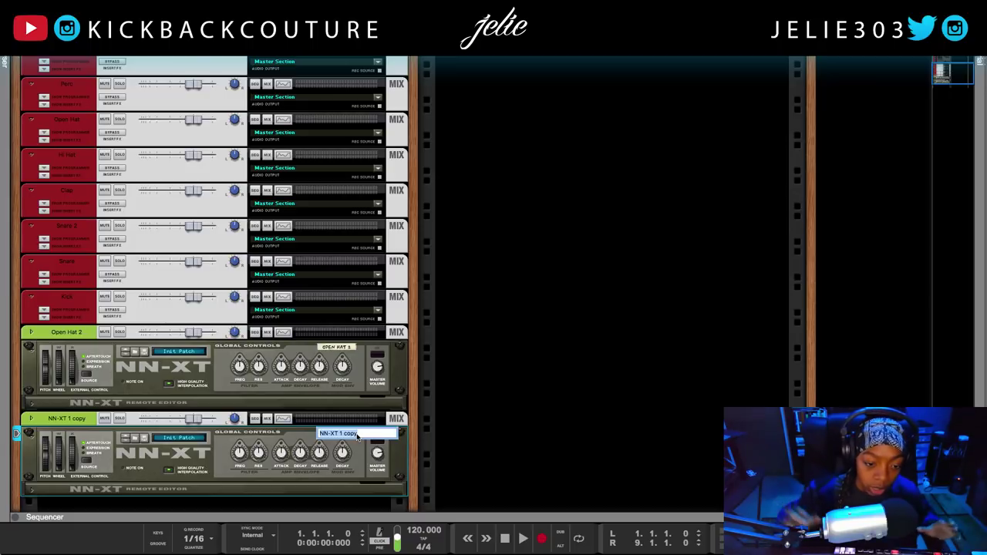
text(Hi)
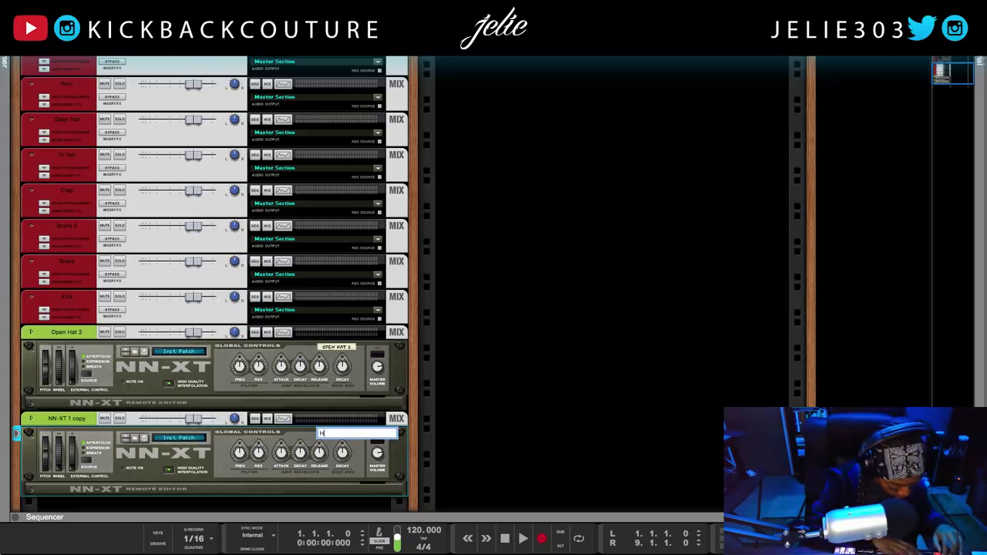
text( Hat 2)
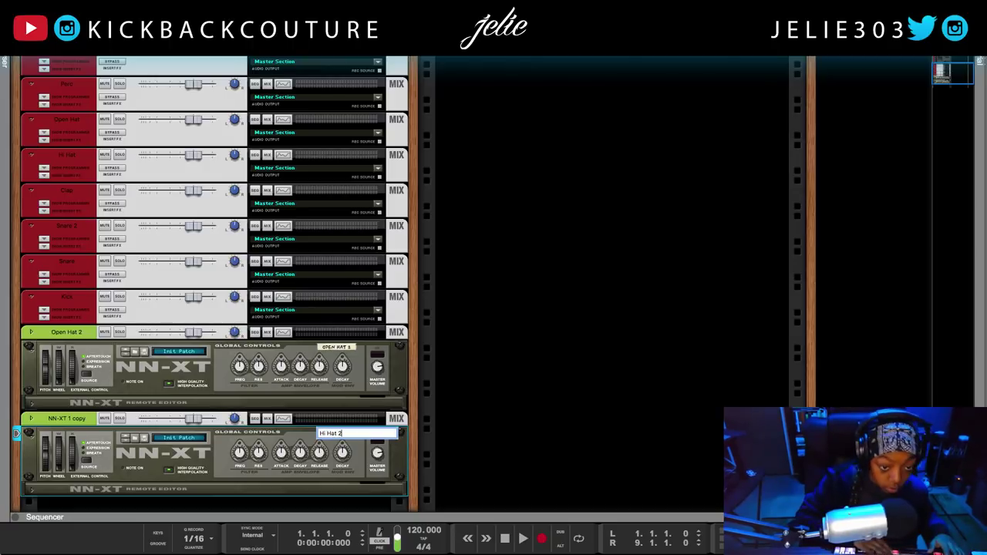
key(Return)
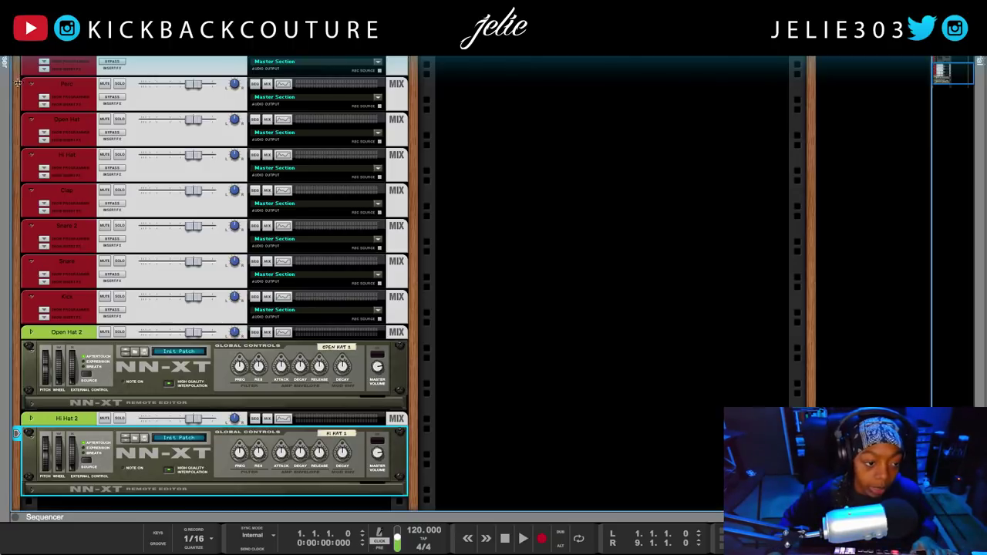
- Load K.C. Coordinate Open Hat.wav from the Spyder Demon Drumkit's Cymbals x Open Hats folder into the Open Hat 2 sampler's remote editor
click(93, 402)
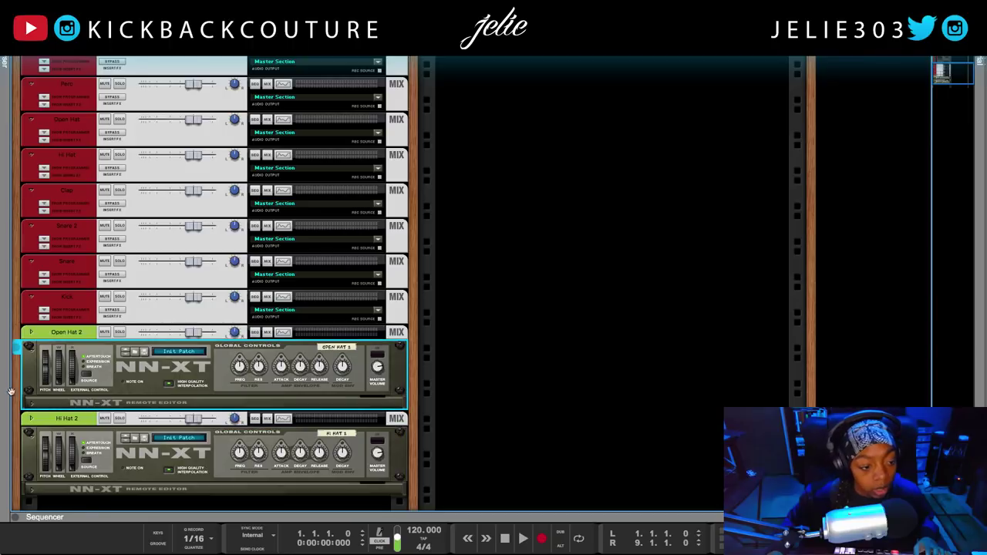
click(30, 403)
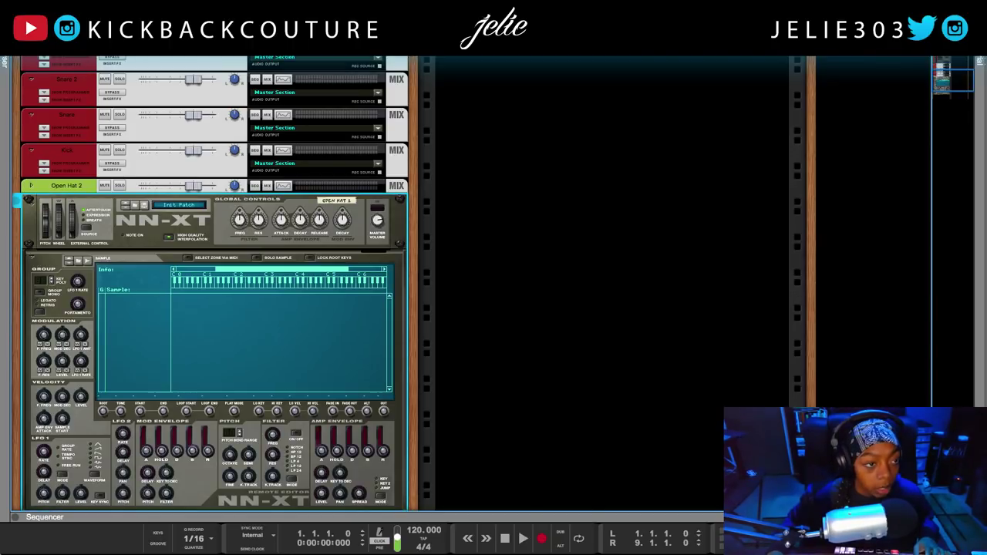
key(F3)
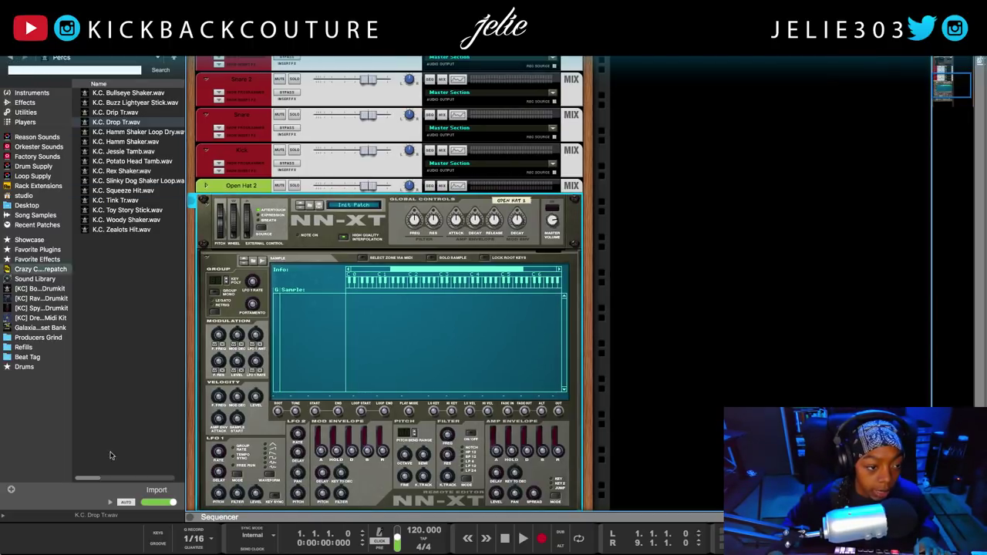
click(41, 308)
click(135, 171)
click(131, 160)
click(132, 151)
click(137, 122)
click(138, 115)
double_click(139, 115)
click(150, 93)
drag(150, 93, 303, 349)
- Set the open hat sample's root note from pitch detection, extend its key zone down to C0, and collapse the remote editor
right_click(315, 301)
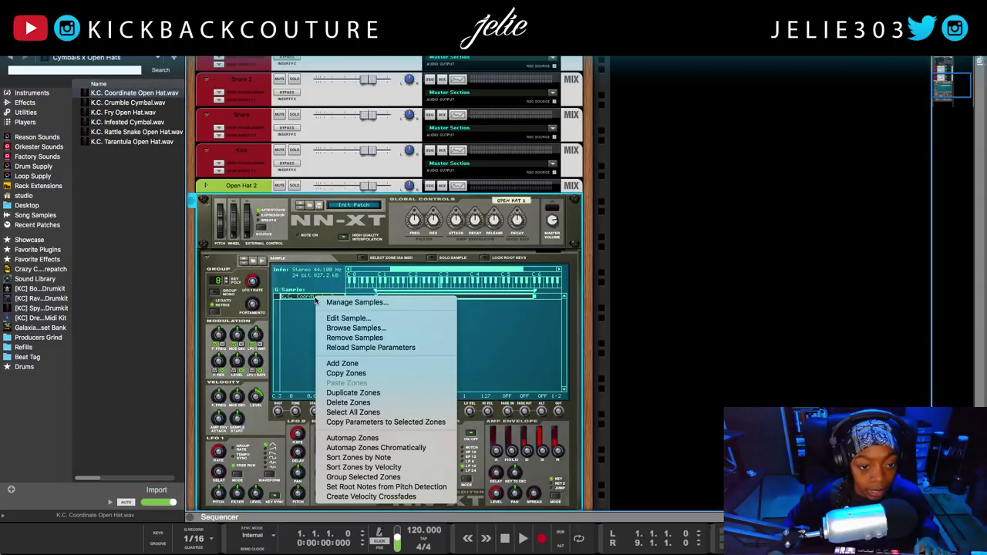
click(358, 487)
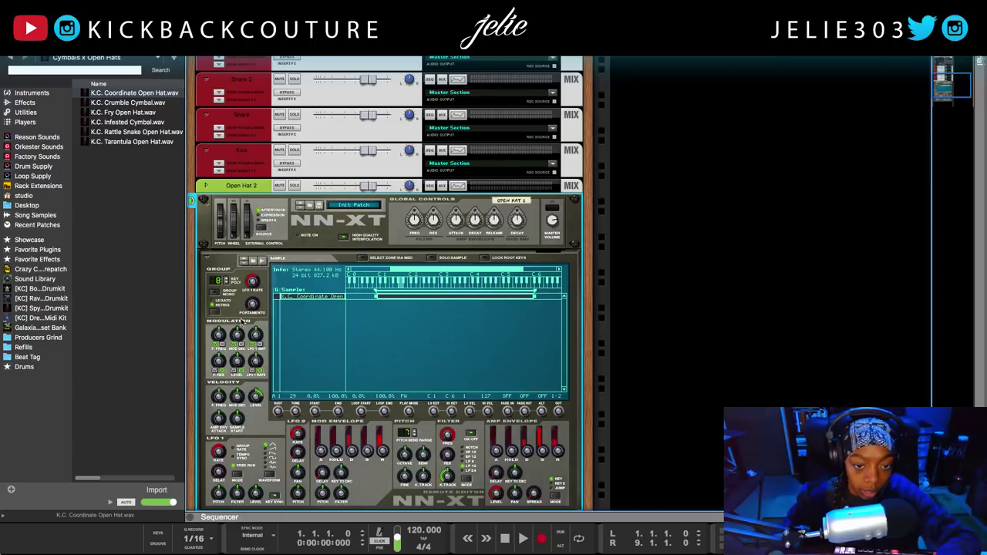
drag(376, 298, 348, 303)
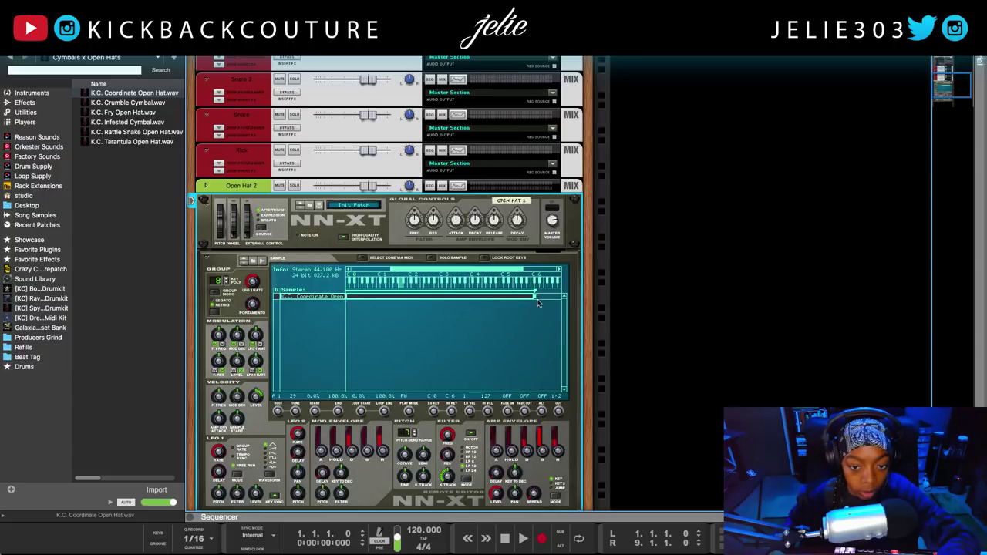
scroll(277, 336, down, 1)
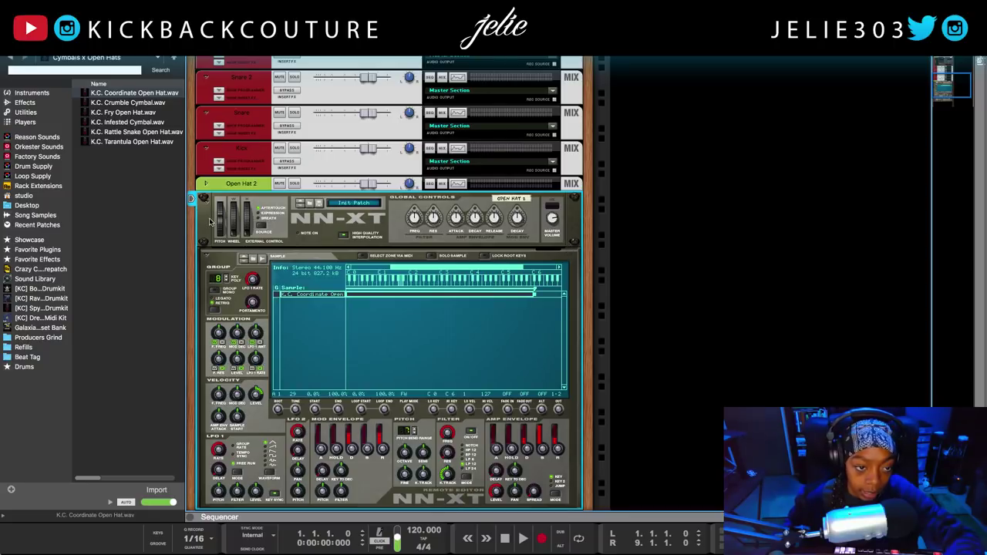
click(206, 256)
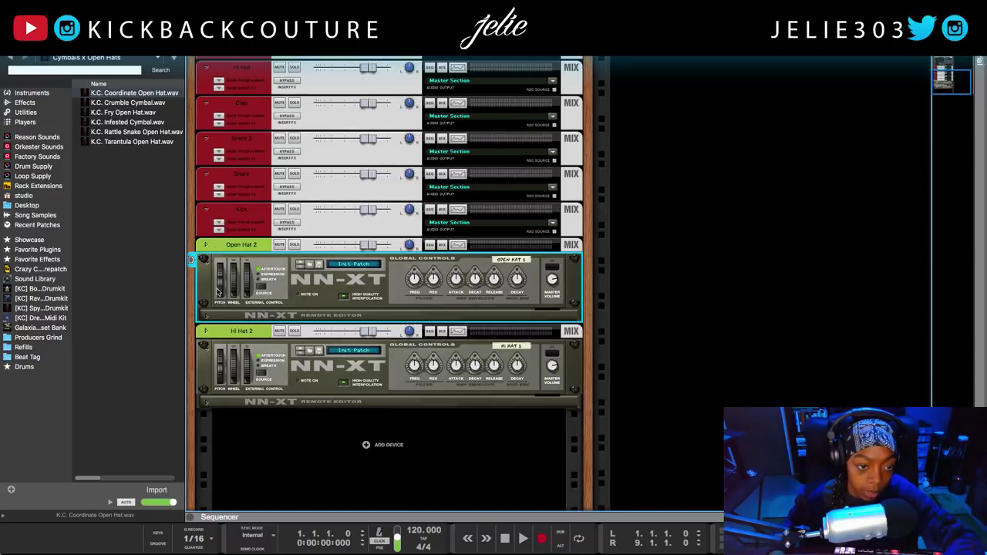
- Load K.C. Drugs Hi Hat.wav from the Raven Wings Drumkit's Hi Hats folder into the Hi Hat 2 sampler's remote editor
click(41, 307)
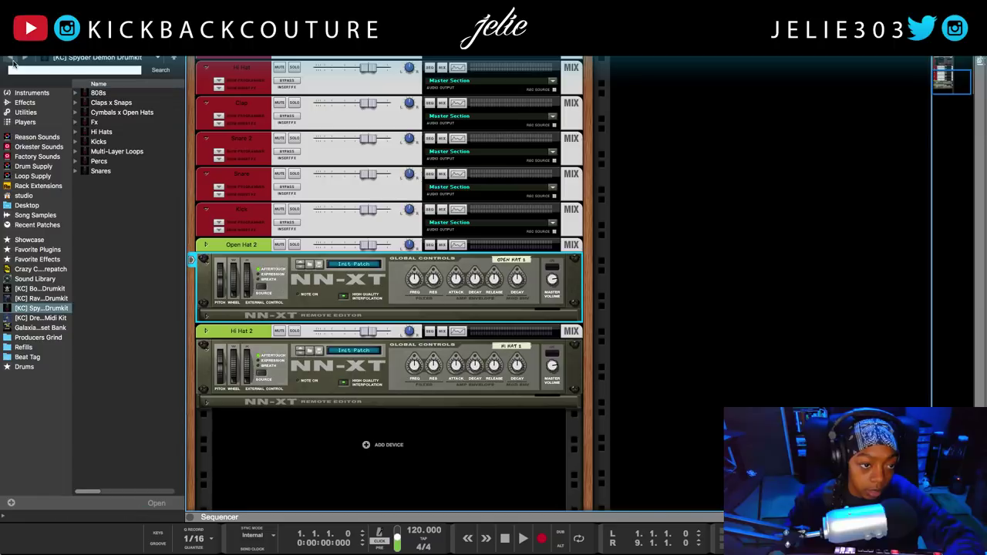
click(40, 299)
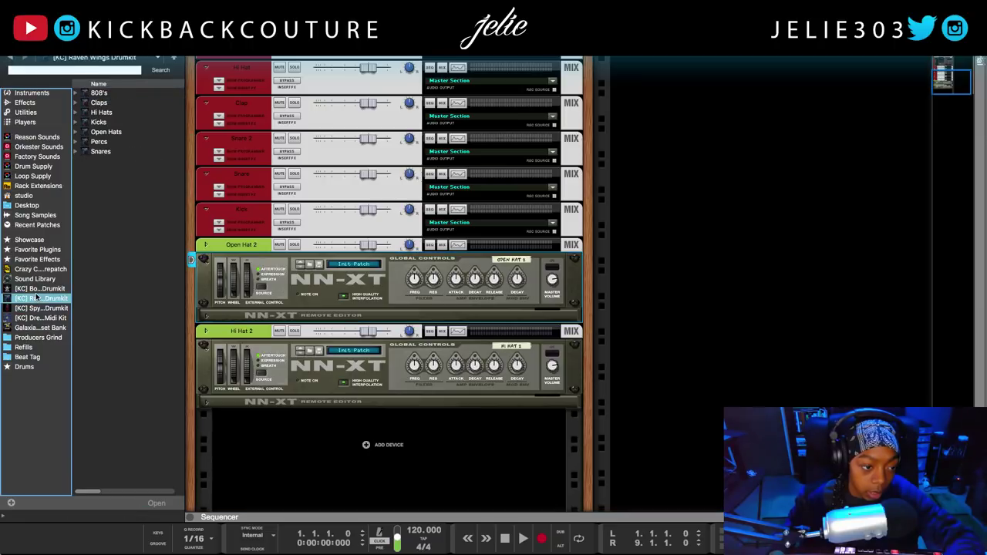
double_click(98, 112)
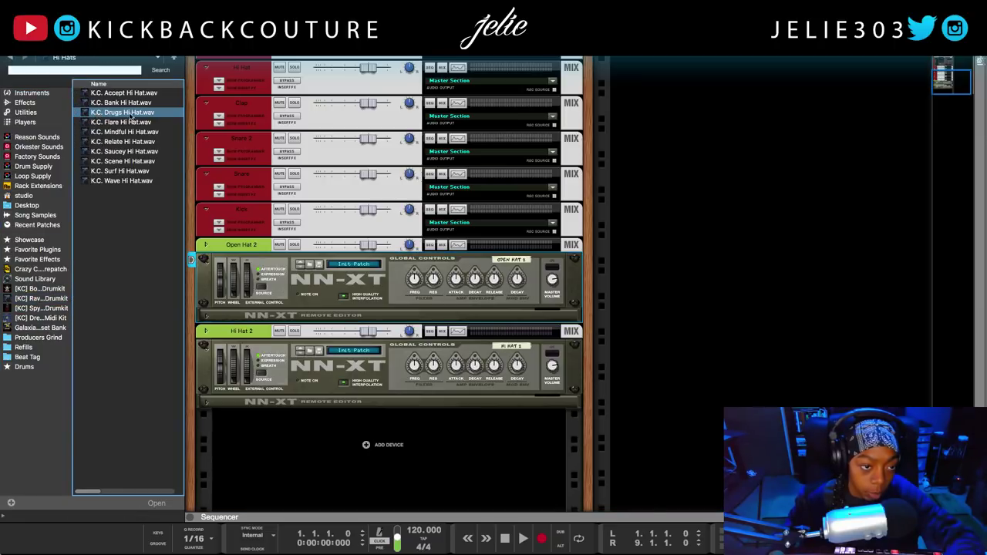
click(143, 111)
click(208, 405)
click(209, 405)
click(127, 112)
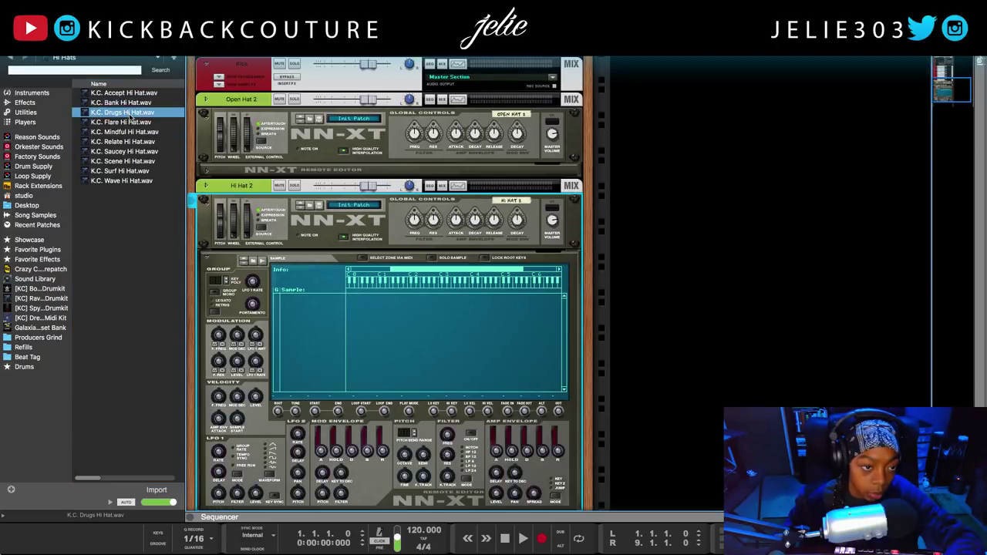
drag(127, 113, 363, 339)
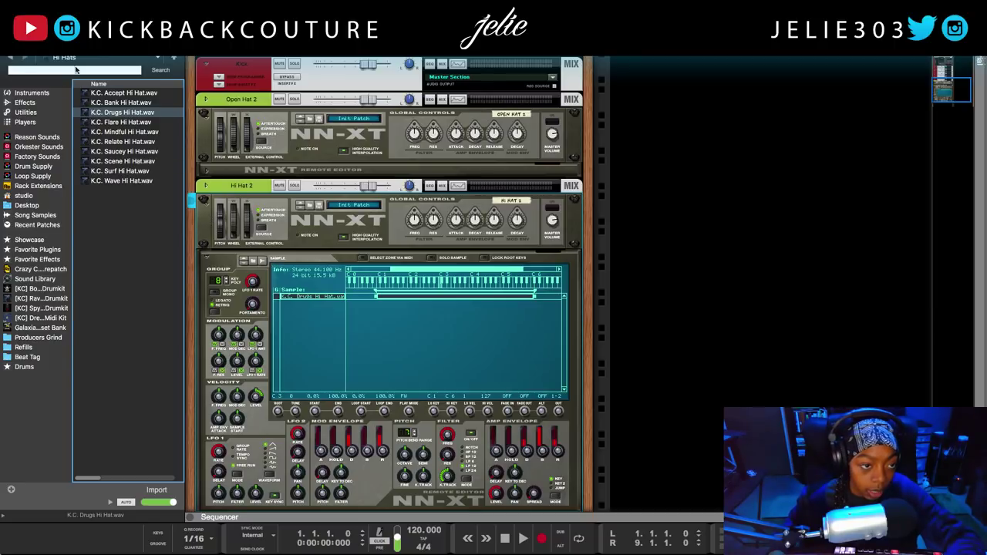
- Hide the browser and set the root note of the K.C. Drugs Hi Hat sample from pitch detection
click(115, 93)
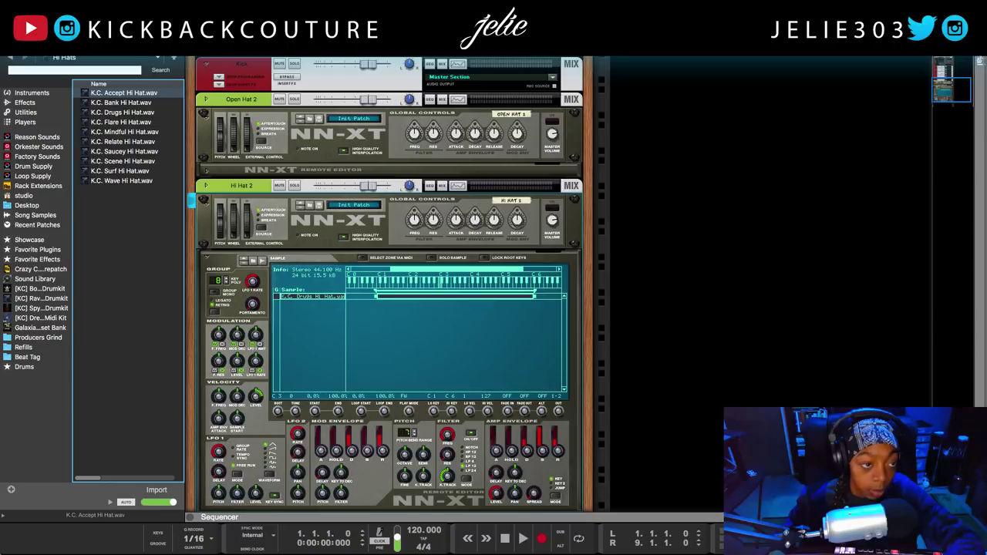
key(F3)
click(165, 301)
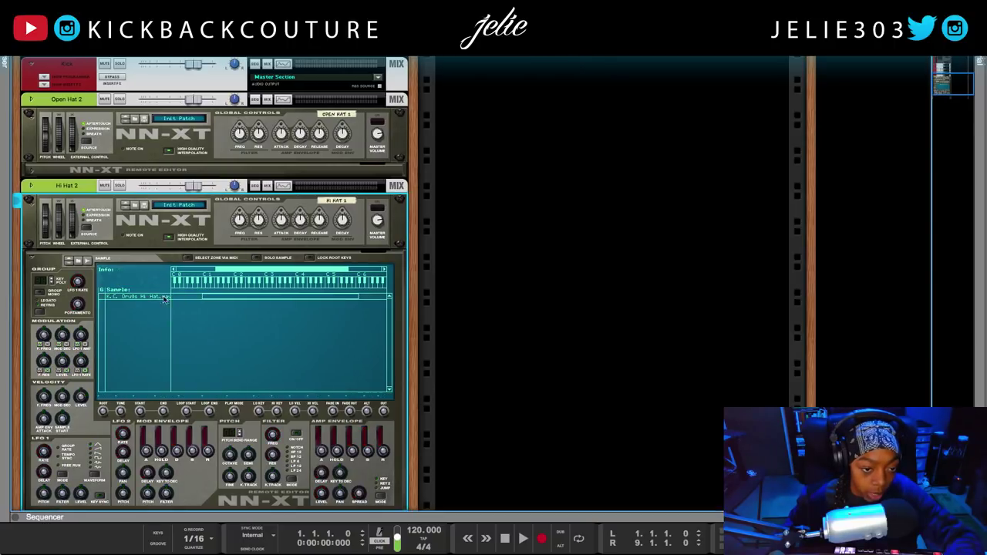
right_click(158, 301)
click(224, 487)
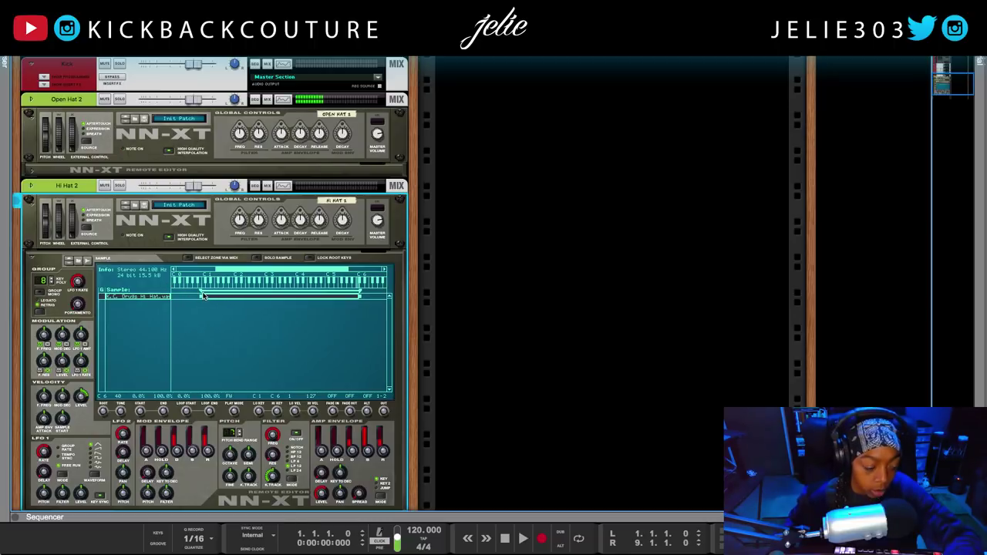
- Fold the Hi Hat 2 and Open Hat 2 NN-XT samplers down to their compact size
click(21, 201)
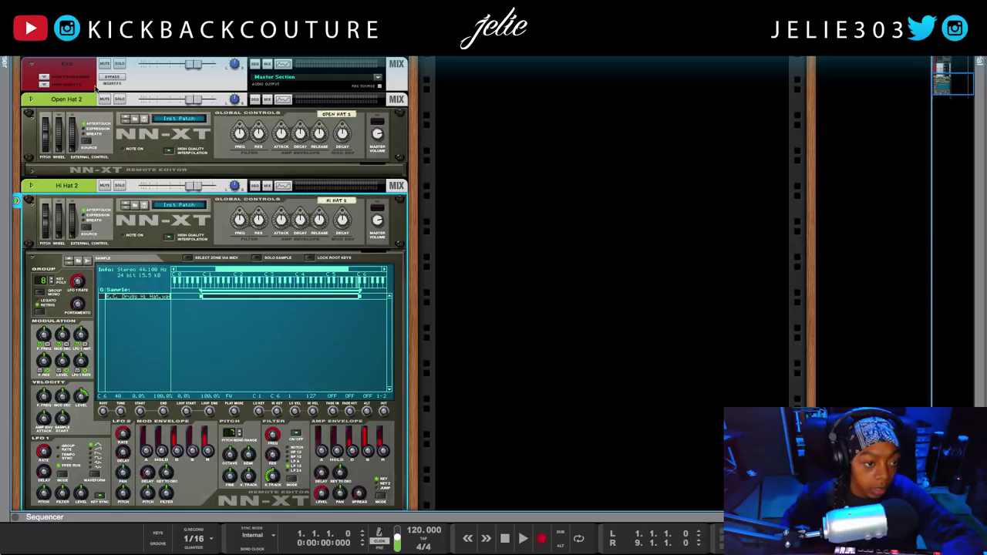
click(31, 259)
click(32, 350)
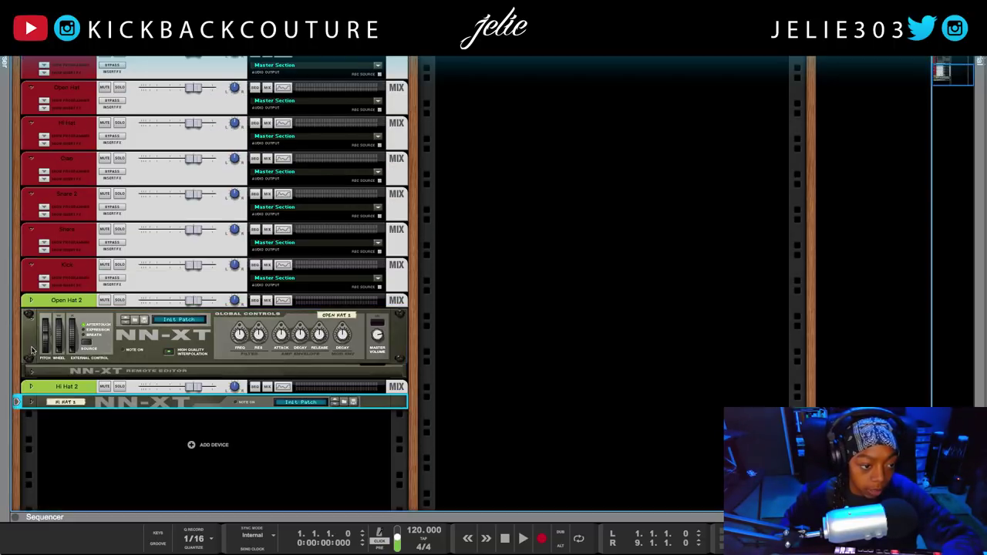
click(31, 318)
- Add a Kong Drum Designer at the start of the empty rack column beside the drum sequencer, then hide the browser
scroll(421, 220, up, 5)
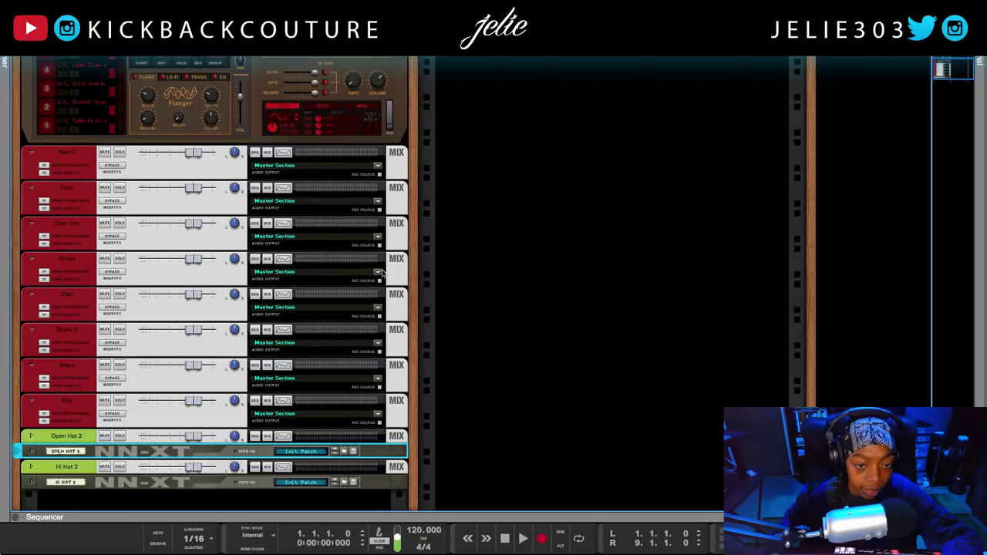
scroll(415, 204, up, 8)
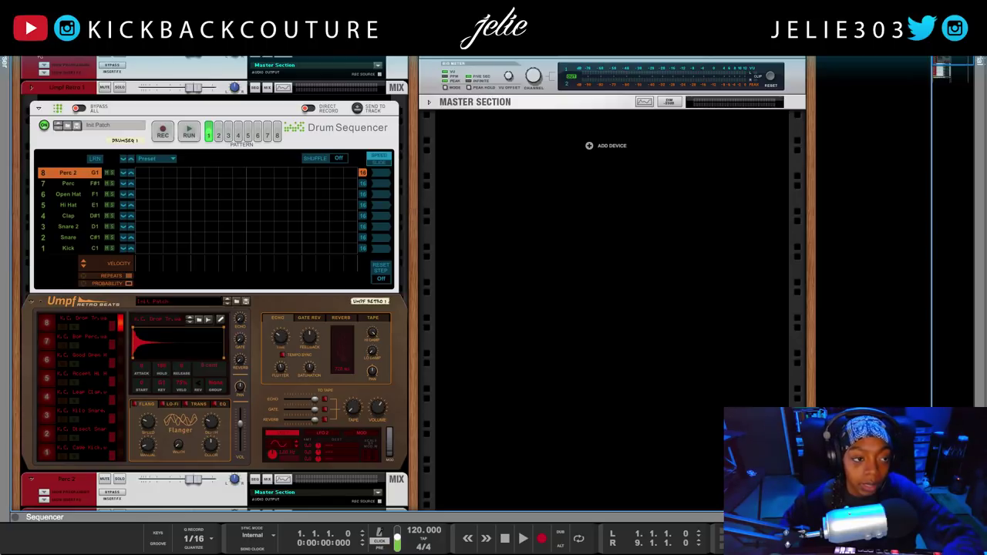
key(F3)
click(31, 93)
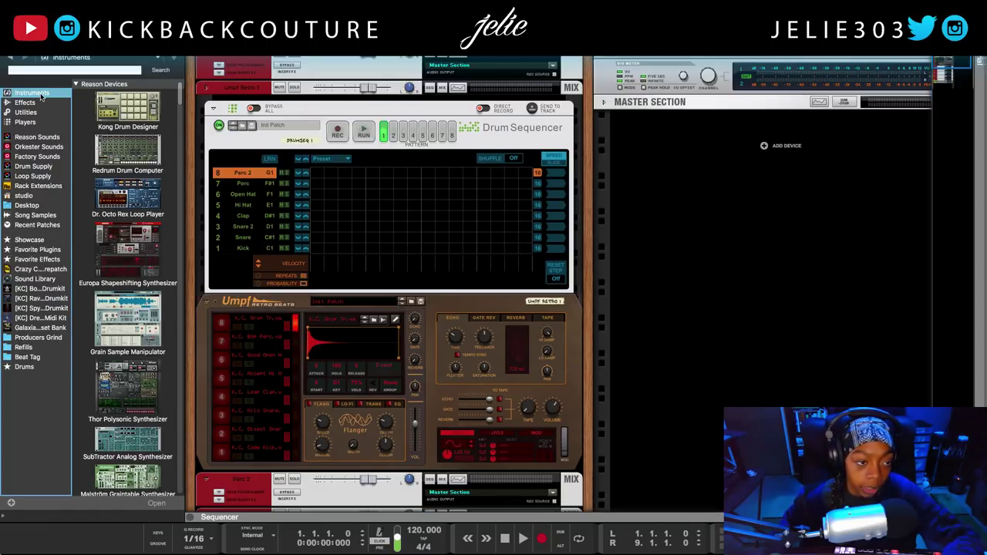
drag(127, 108, 583, 135)
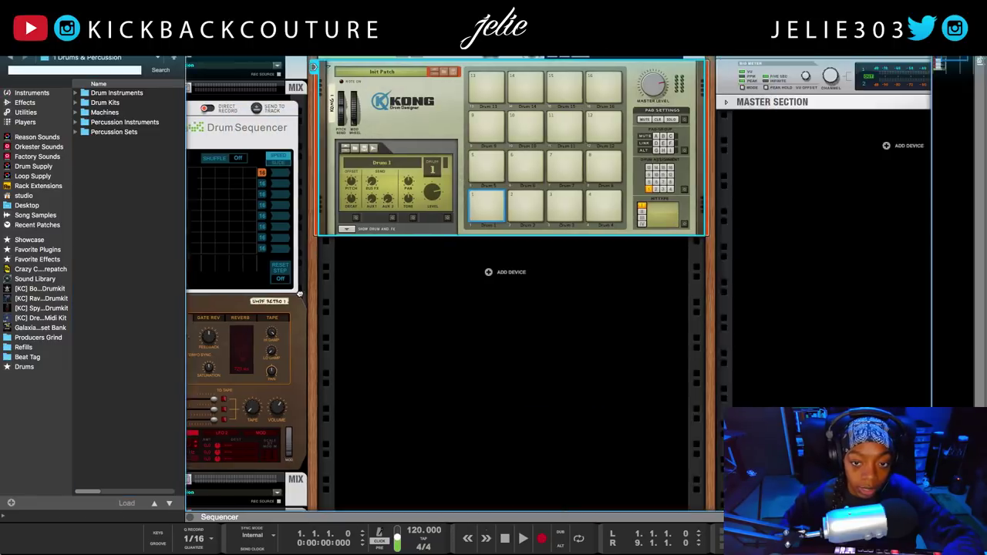
key(F3)
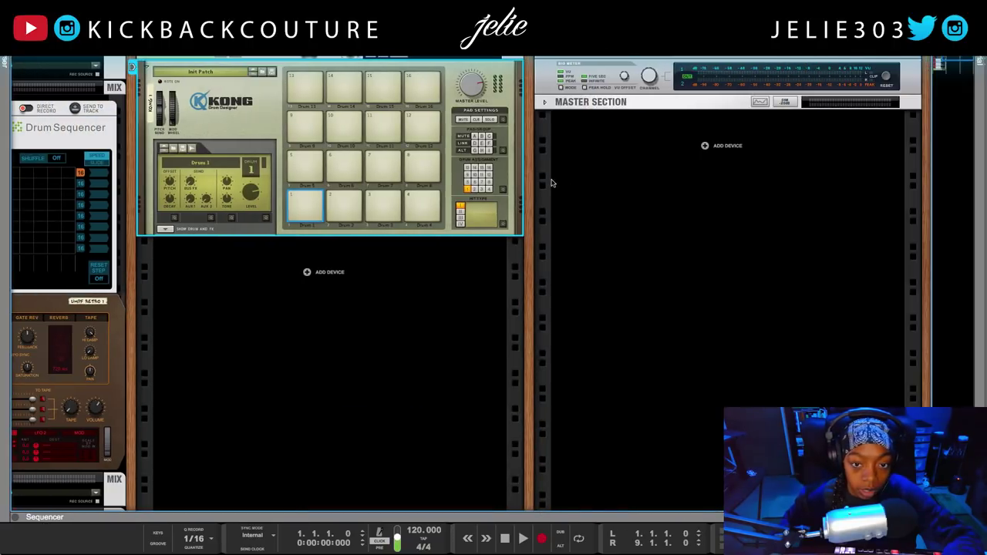
scroll(539, 189, left, 1)
- Try Harley Combinator.jpg from the TrapDrops Vol.3 Harley folder as the Kong's backdrop
right_click(292, 117)
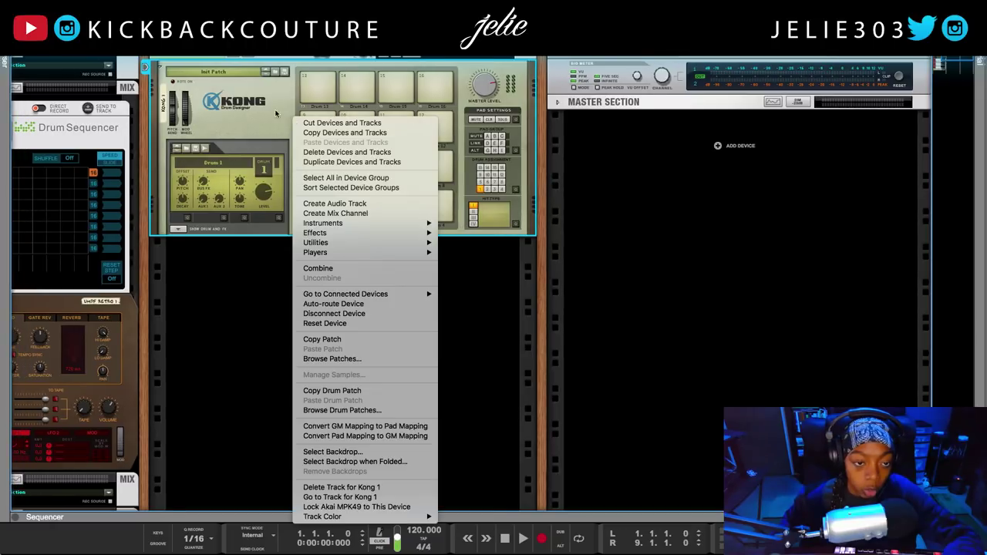
click(410, 452)
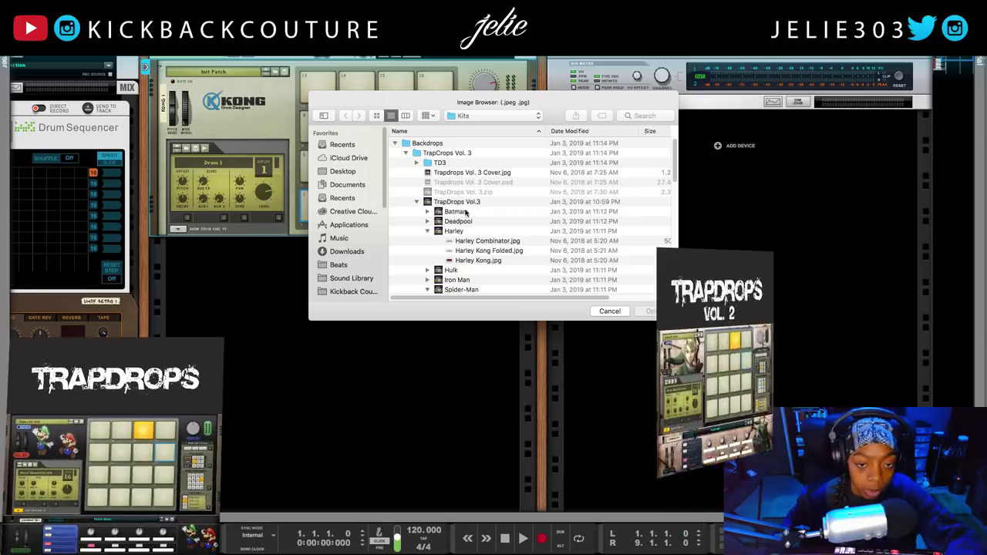
click(480, 242)
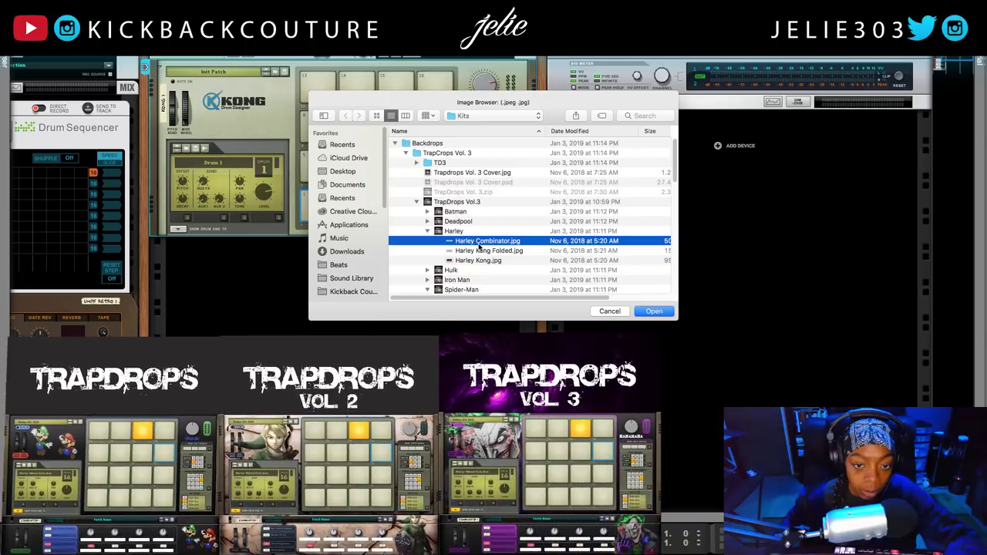
click(653, 312)
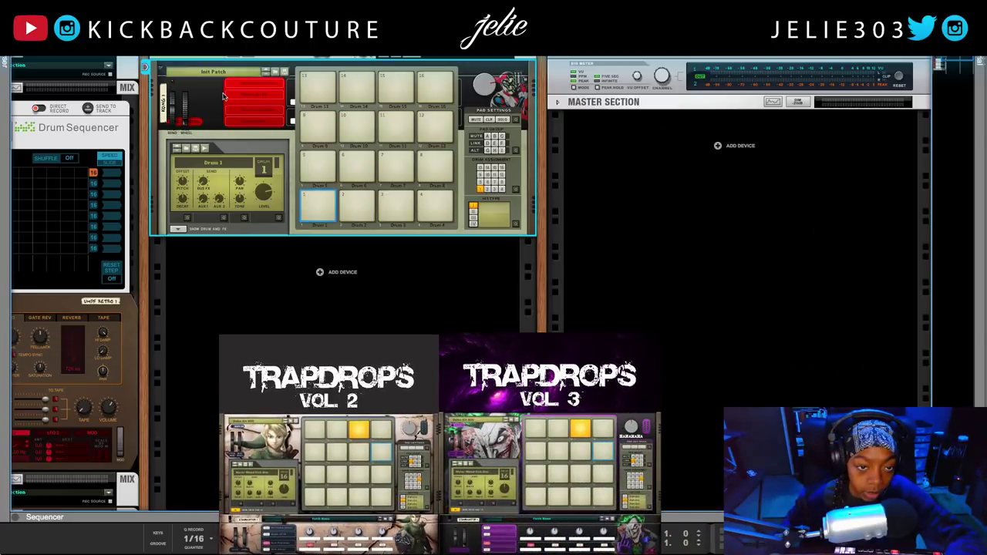
- Set the Kong's backdrop to The Joker Kong.jpg from the TrapDrops Vol.3 The Joker folder
right_click(224, 93)
click(344, 433)
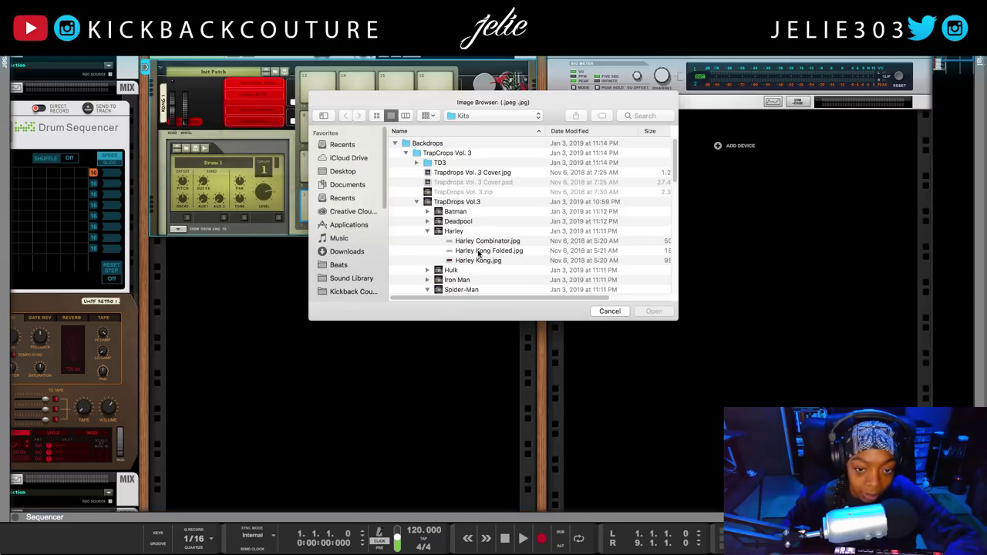
click(480, 261)
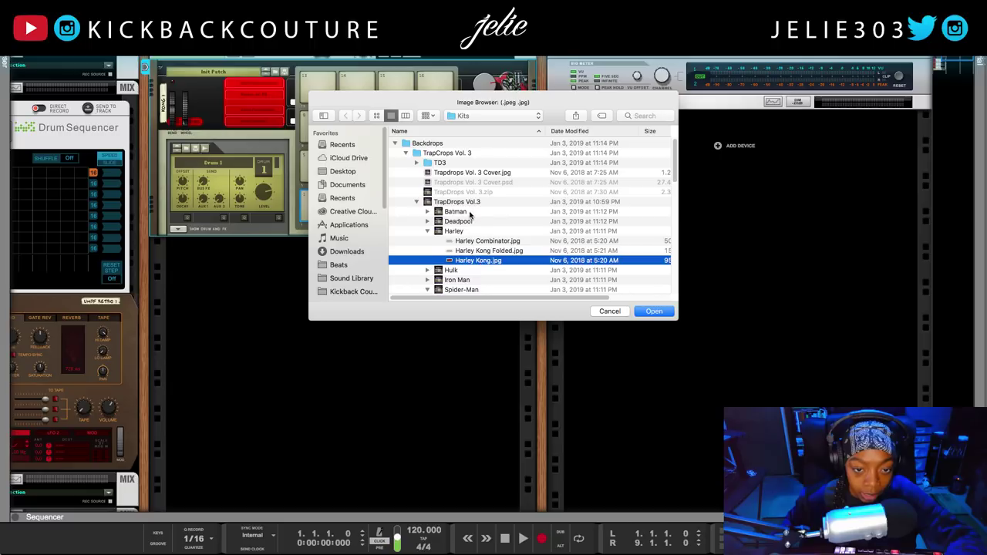
scroll(479, 247, down, 5)
scroll(479, 250, down, 3)
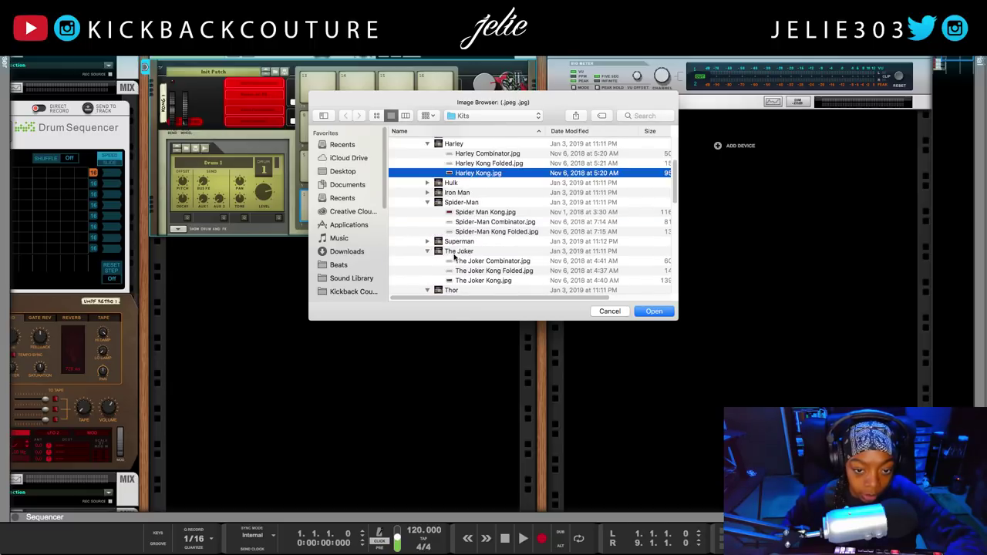
click(458, 253)
click(486, 282)
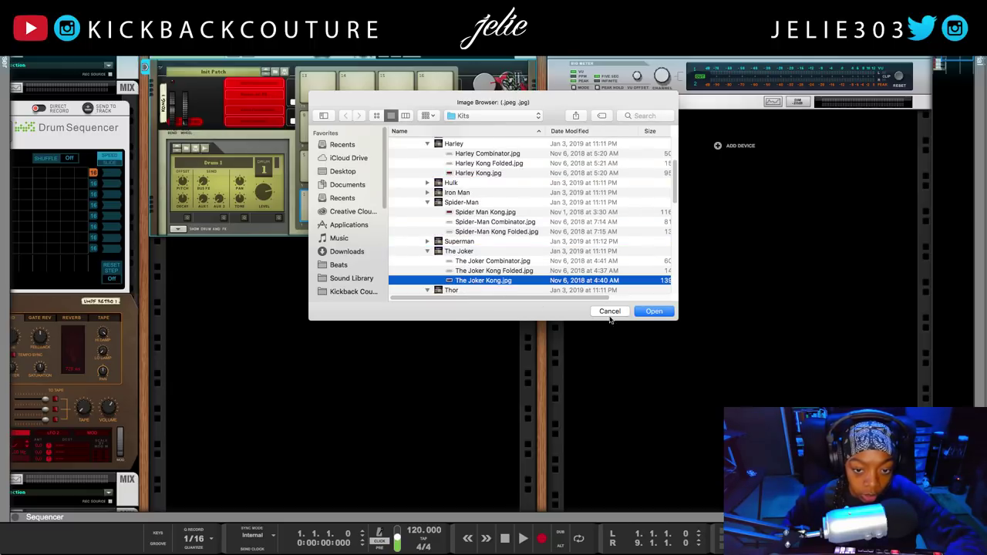
click(652, 311)
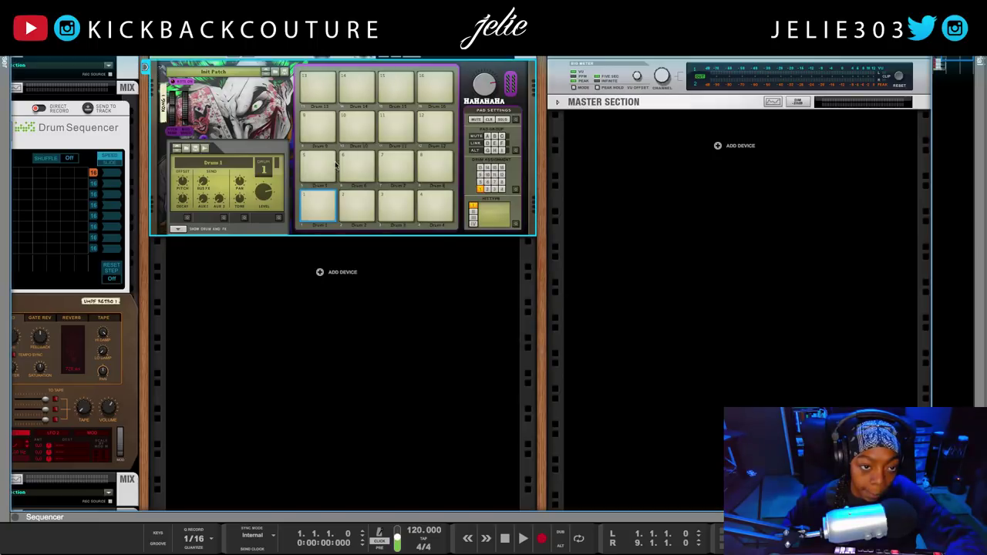
- Set the Kong's folded-state backdrop to The Joker Kong Folded.jpg
right_click(260, 108)
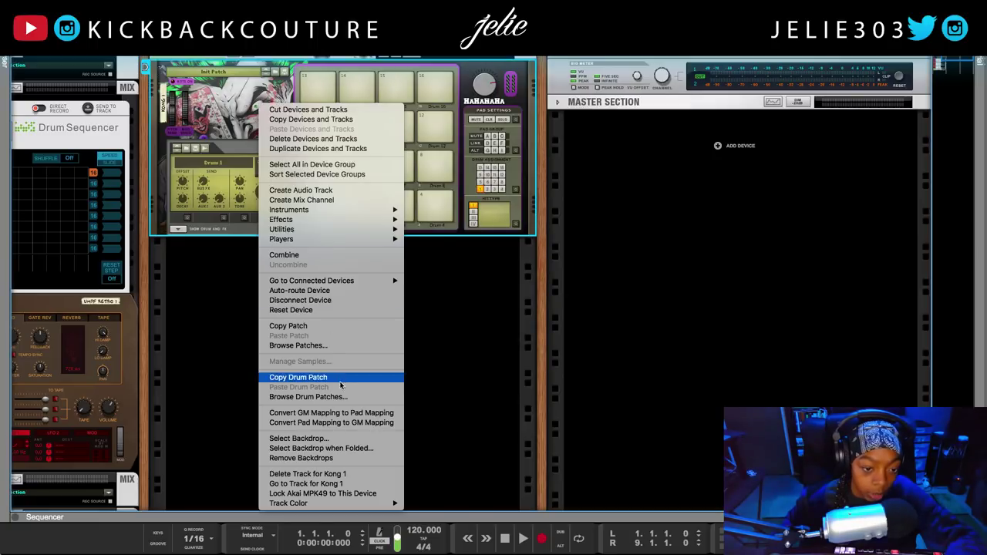
click(348, 448)
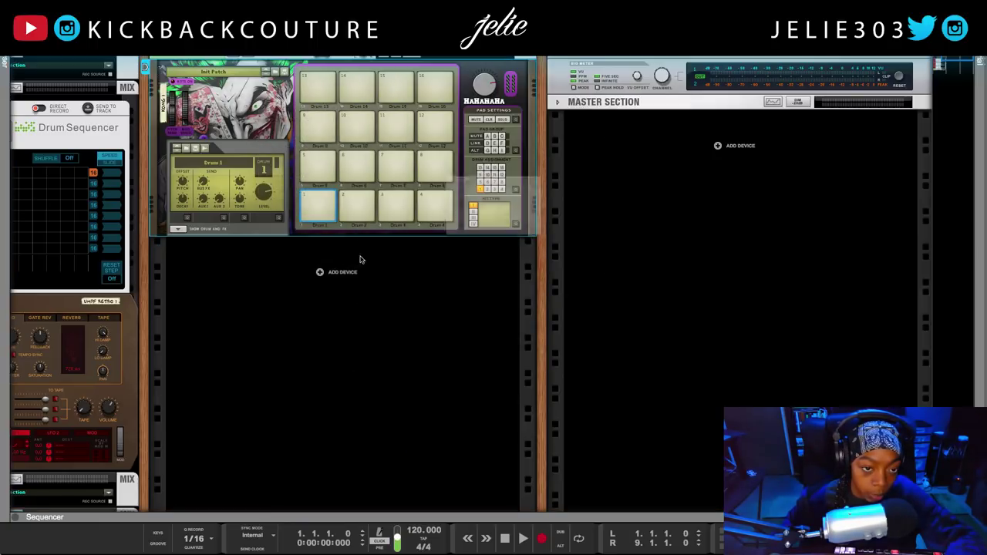
scroll(465, 266, down, 5)
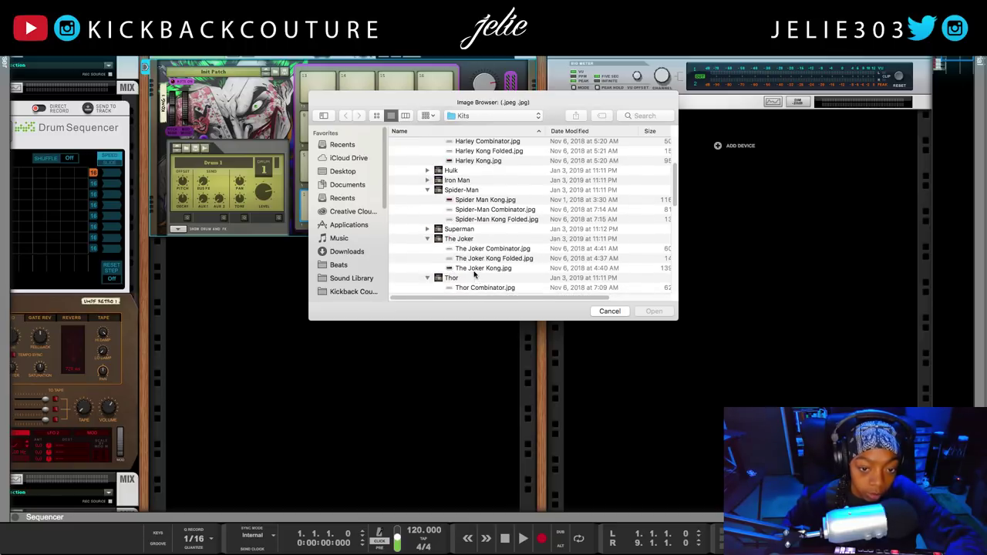
click(478, 260)
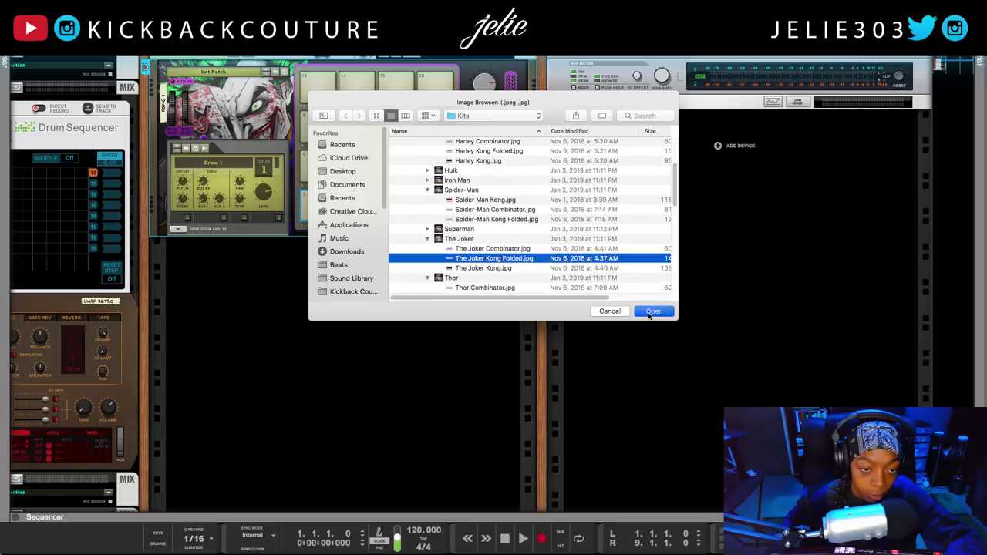
click(653, 311)
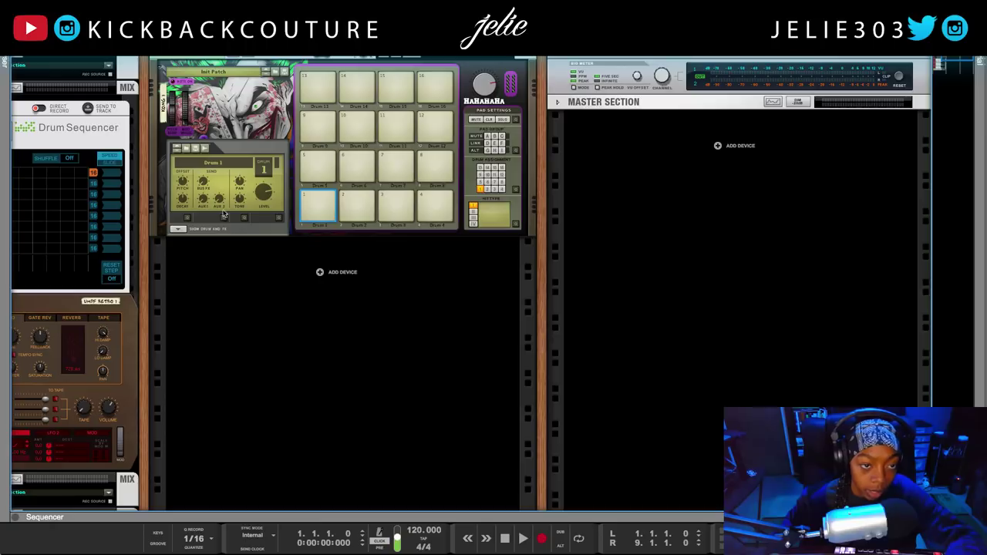
- Rename the Kong device as Sampler
double_click(162, 110)
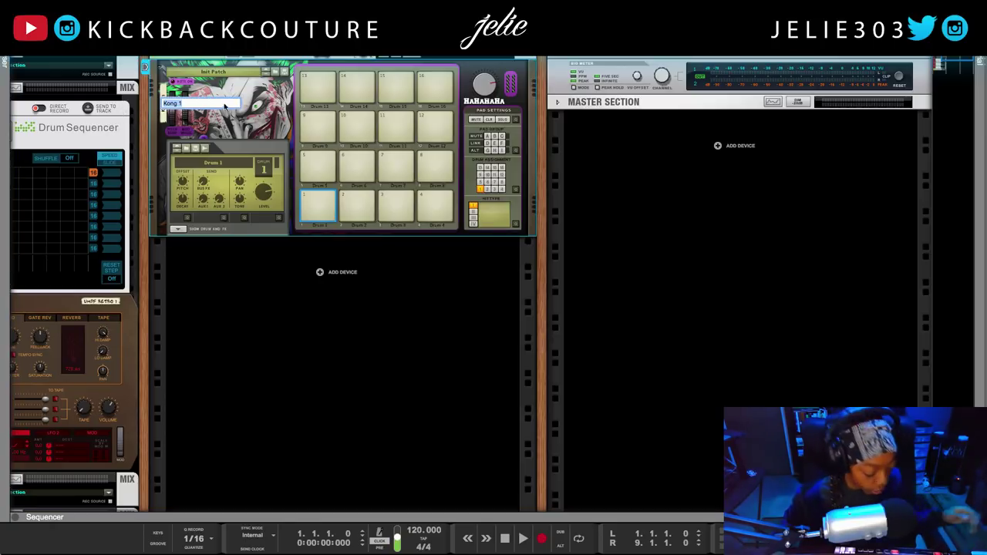
text(Sampler)
key(Return)
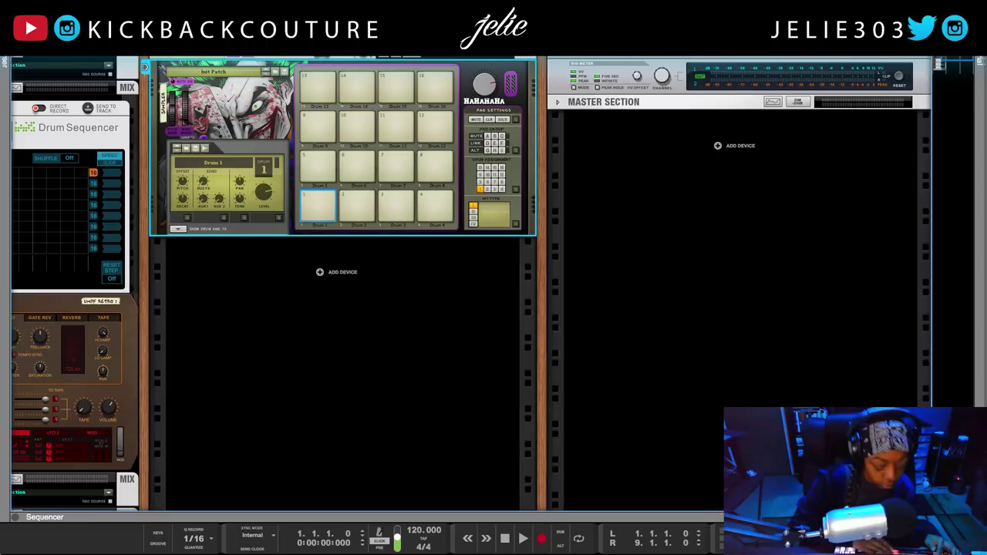
click(267, 370)
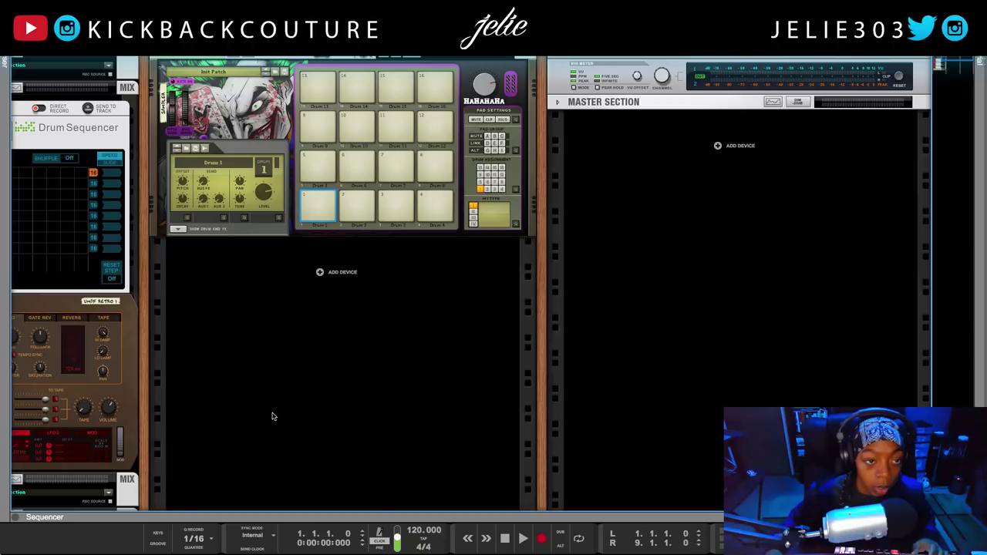
- Set the track color of the Sampler's mix channel to Deep Purple and clear the selection
drag(139, 312, 149, 339)
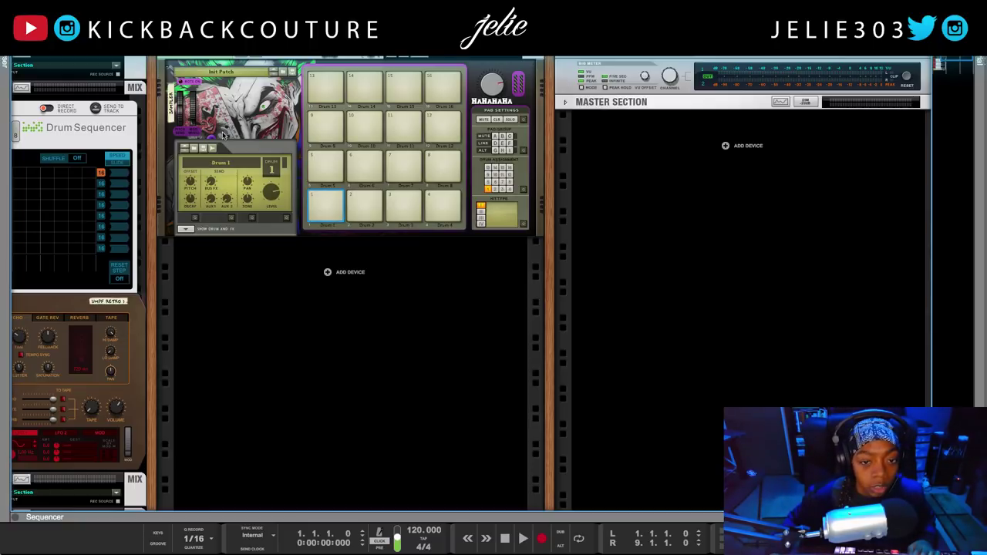
right_click(213, 223)
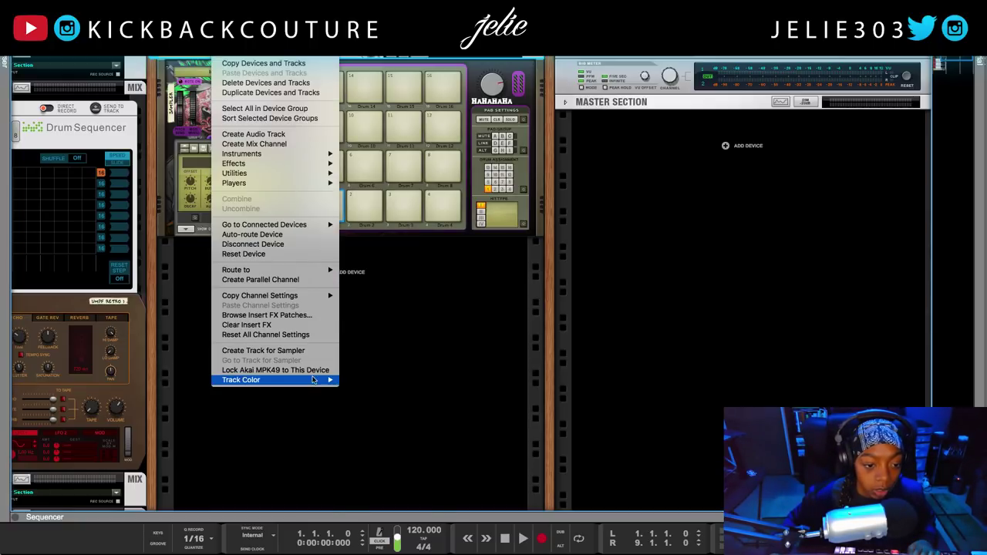
mouse_move(315, 380)
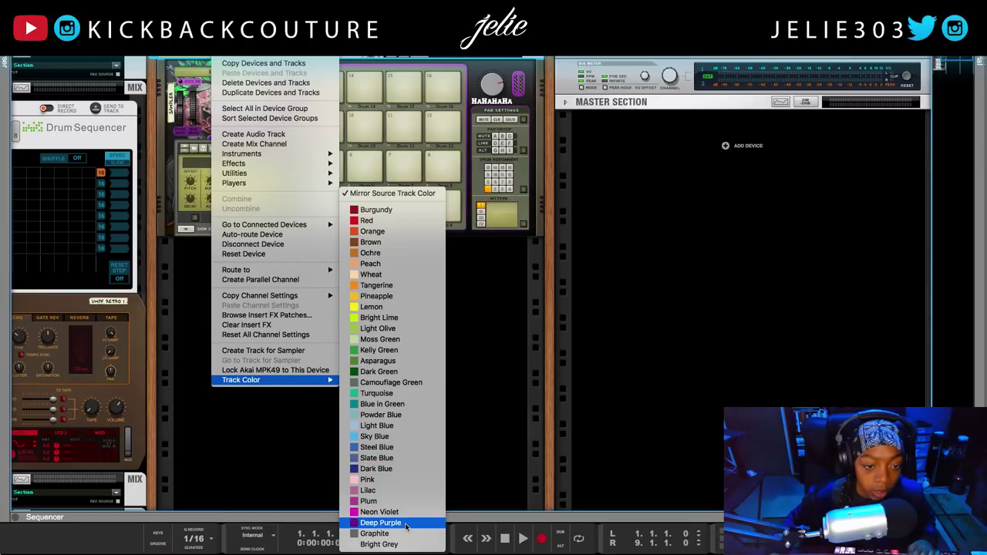
click(381, 523)
click(215, 357)
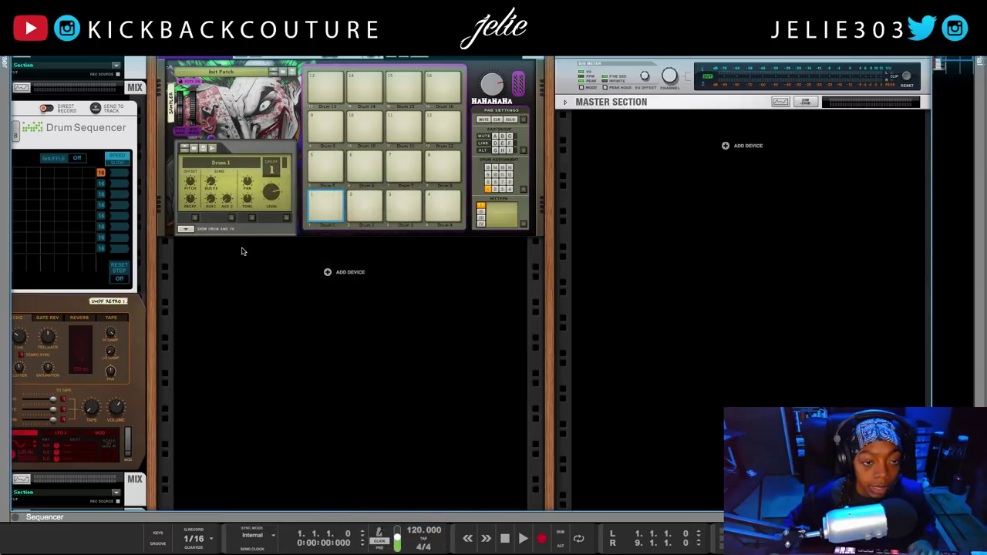
- Show the Kong's drum and FX section and load the Nurse Rex Loop Player as the drum module for pad 1
click(326, 210)
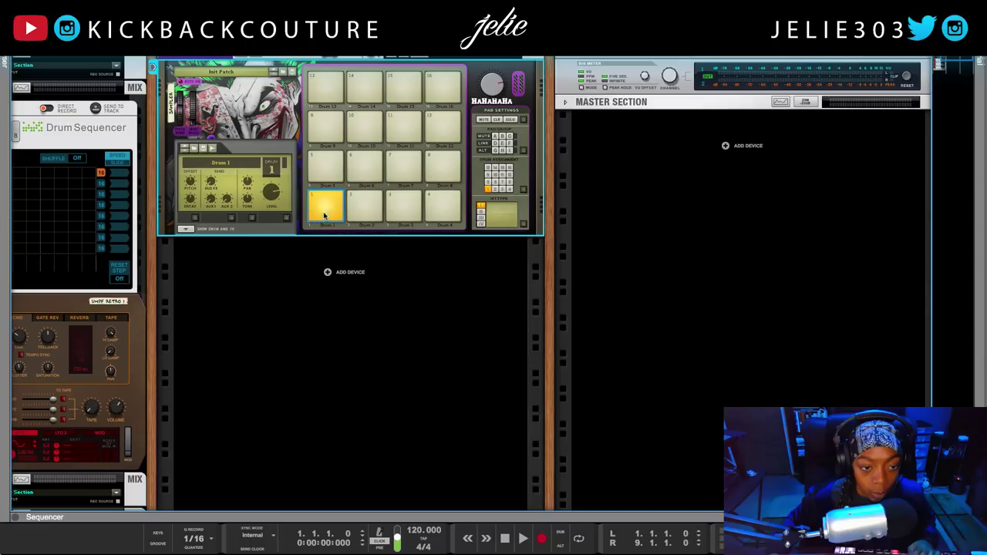
click(185, 230)
click(179, 249)
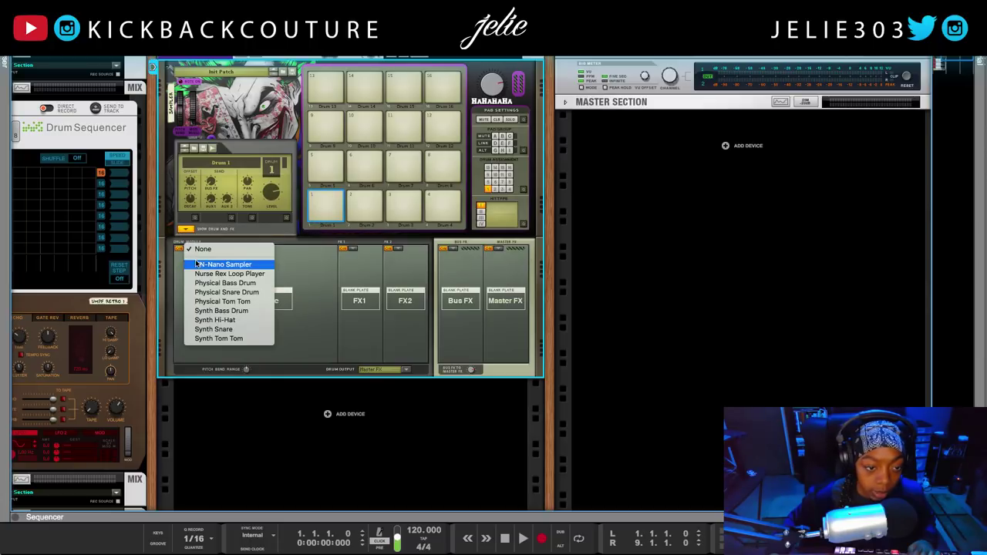
click(201, 274)
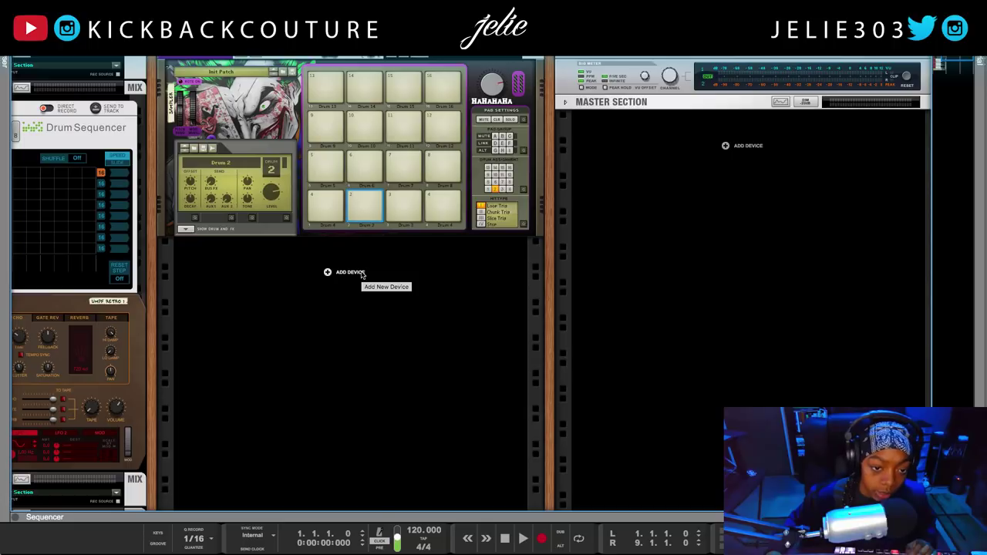
- Search the instruments for wbl and add the WBL3001 Non-scientific Visualization below the Sampler Kong
right_click(361, 274)
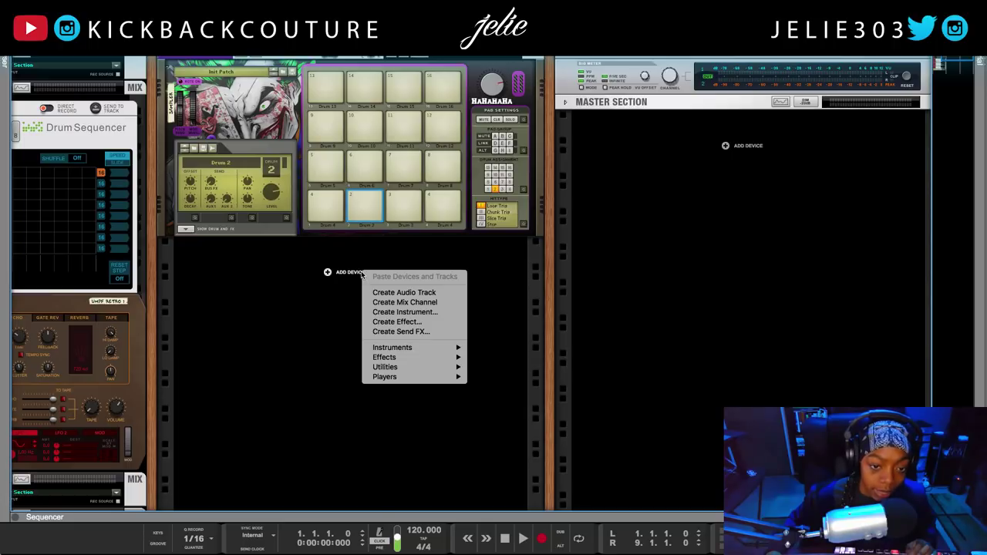
mouse_move(389, 347)
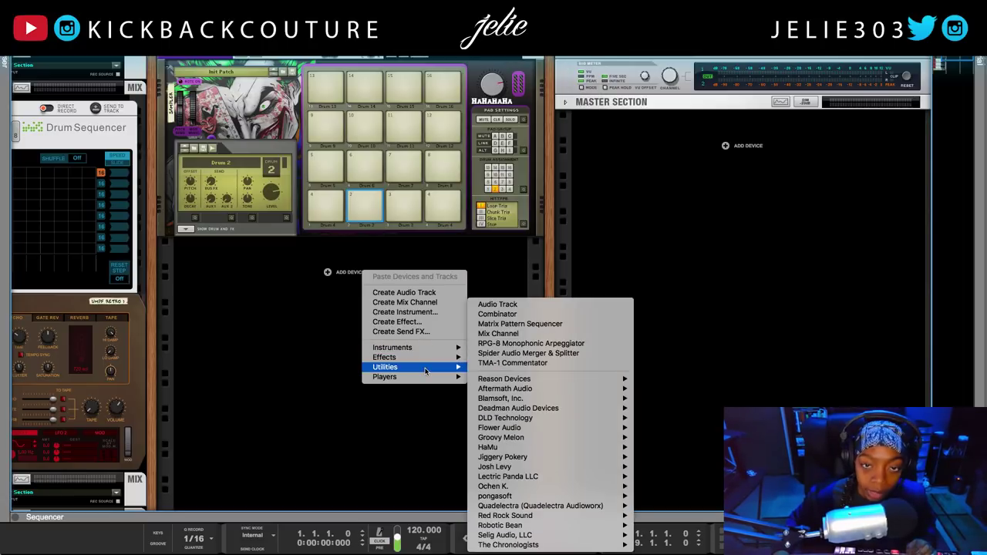
mouse_move(425, 359)
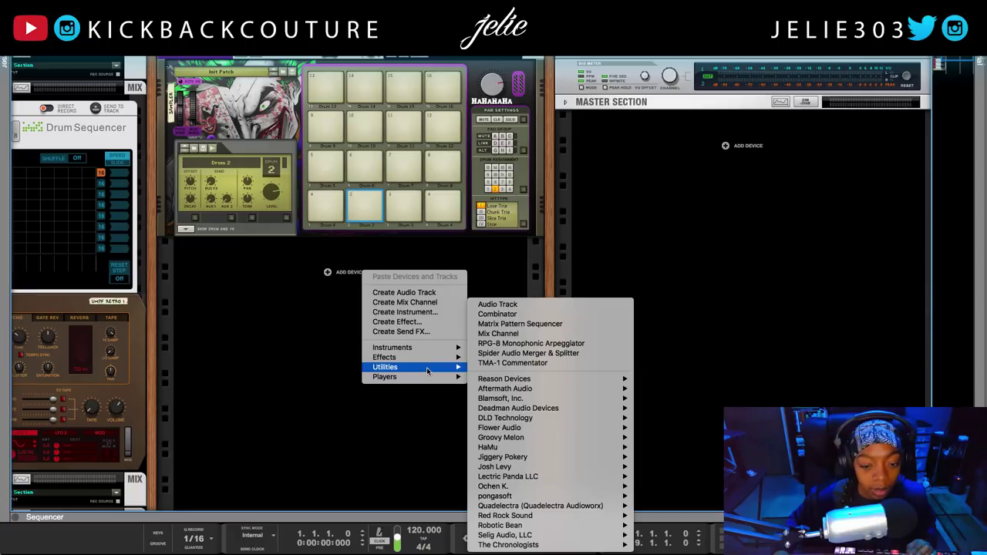
mouse_move(533, 488)
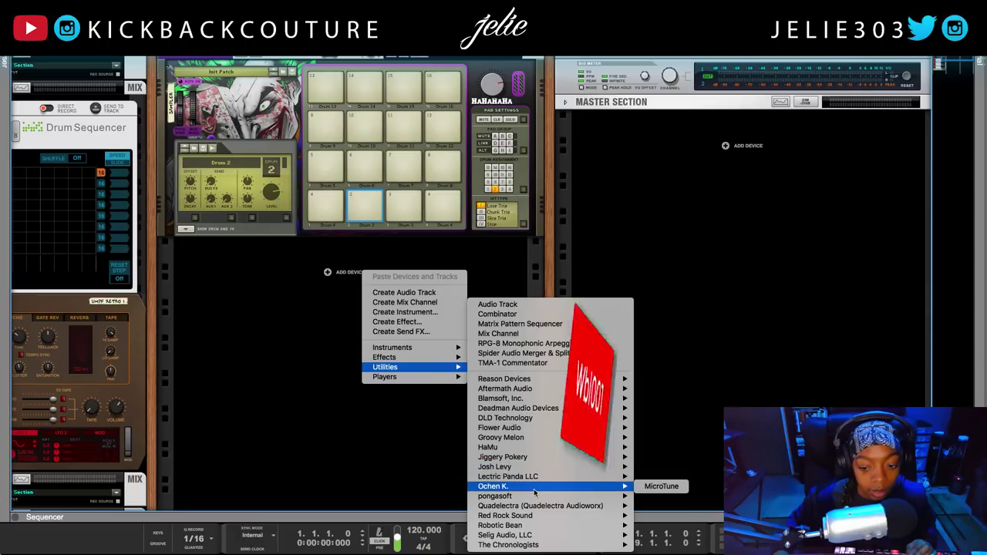
mouse_move(531, 509)
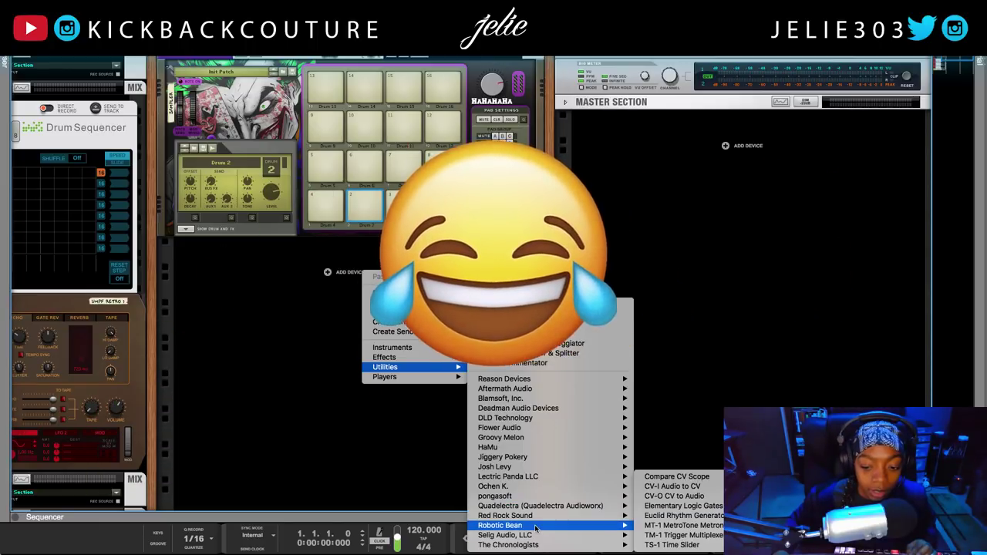
mouse_move(531, 545)
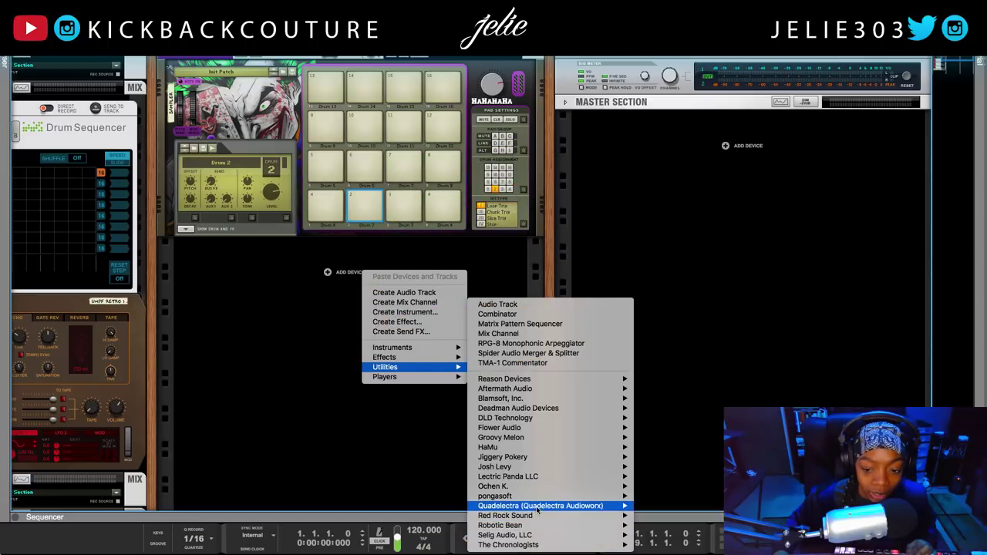
mouse_move(537, 409)
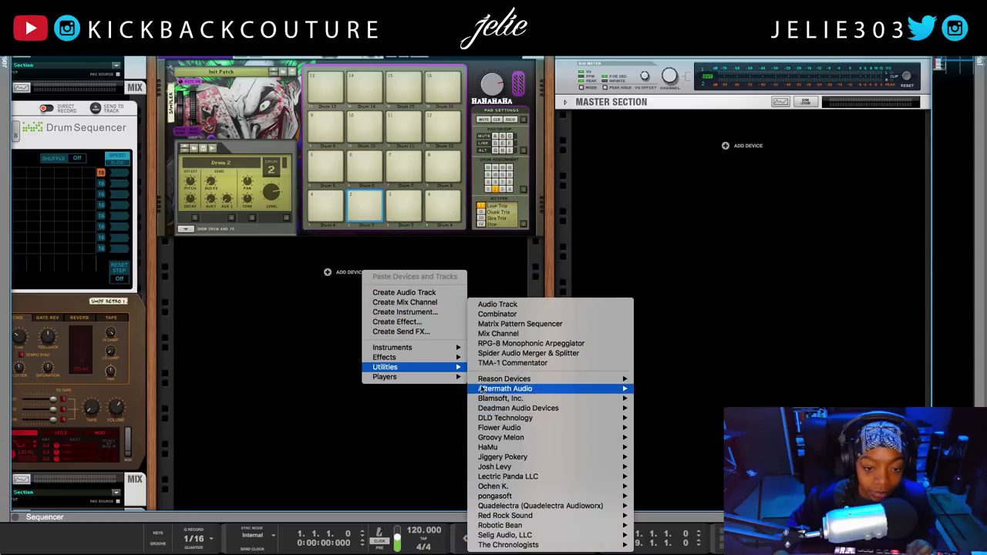
click(405, 311)
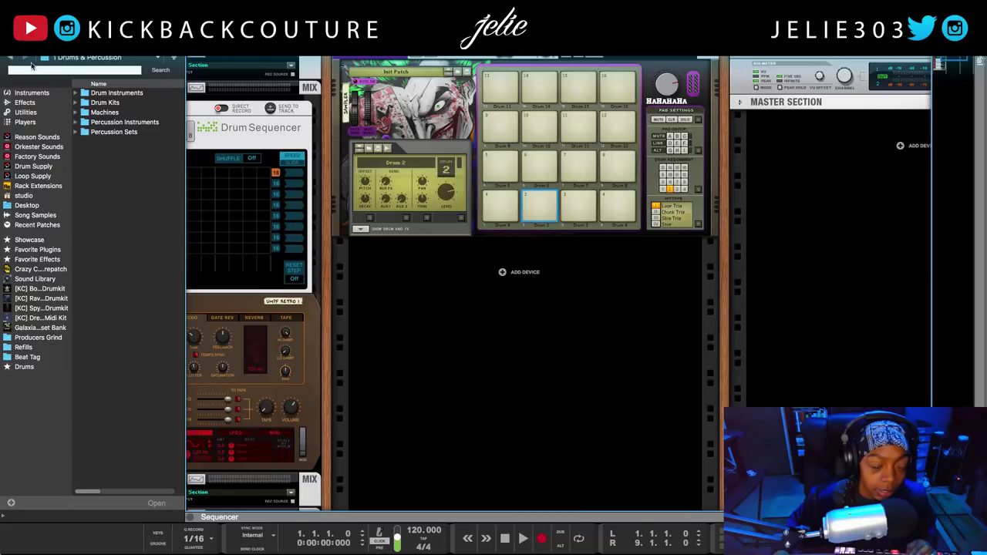
click(62, 67)
text(wo)
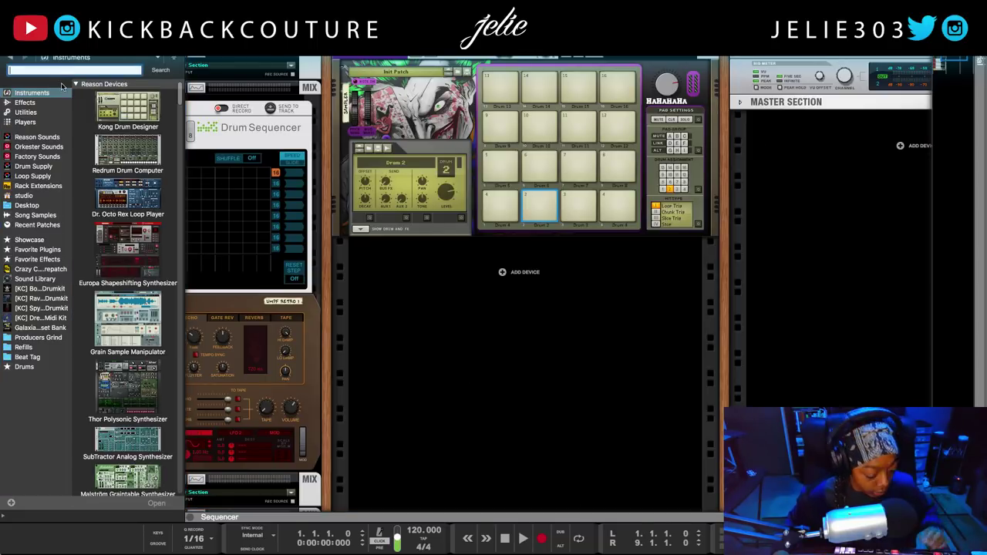
text(l)
key(Return)
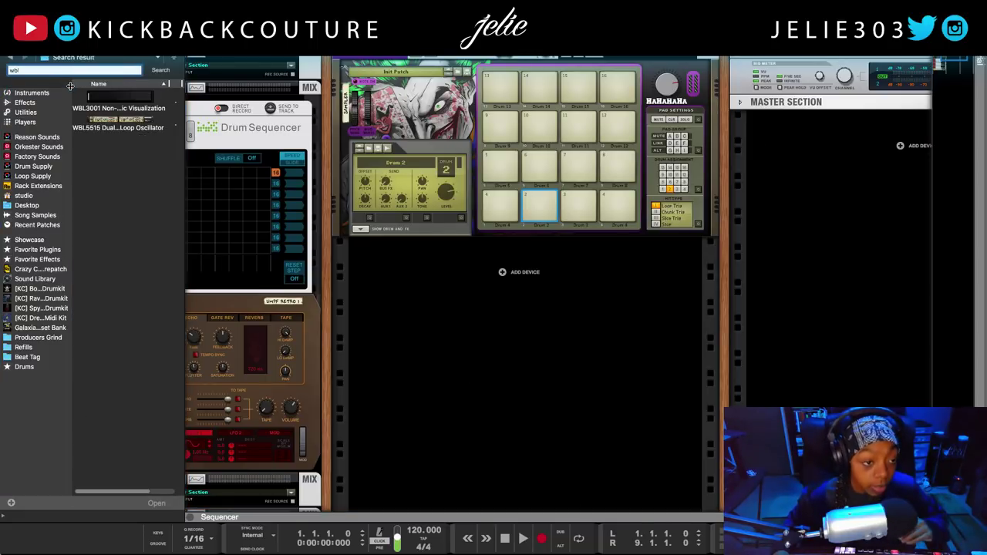
click(104, 107)
drag(104, 107, 509, 334)
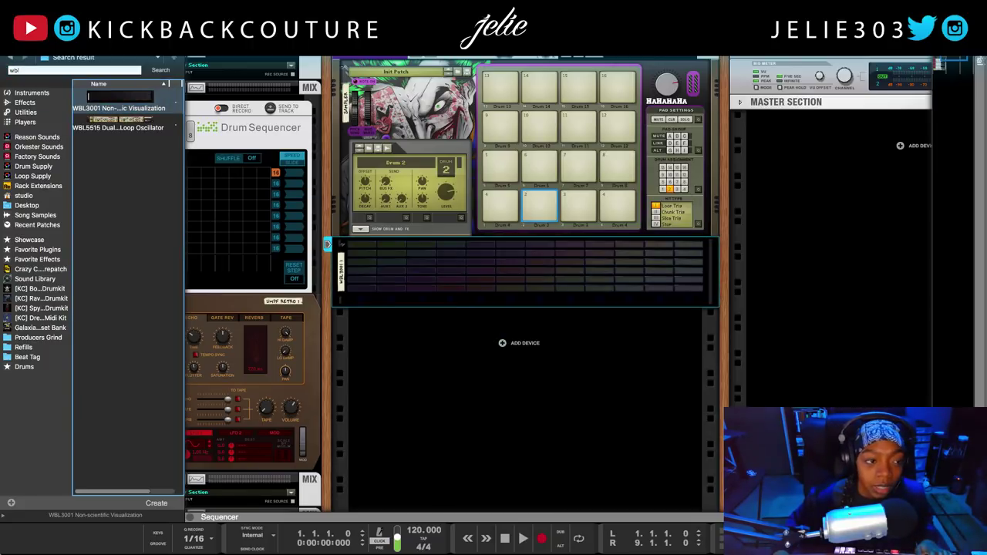
- Hide the browser and duplicate the WBL3001 device twice to make a stack of three
key(F3)
click(311, 400)
click(226, 291)
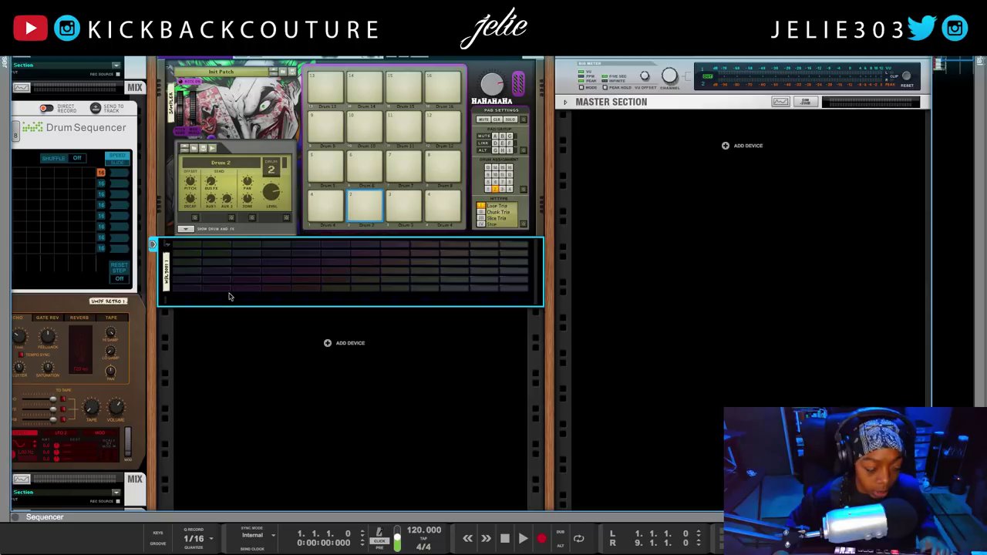
key(ctrl+d)
key(ctrl+d)
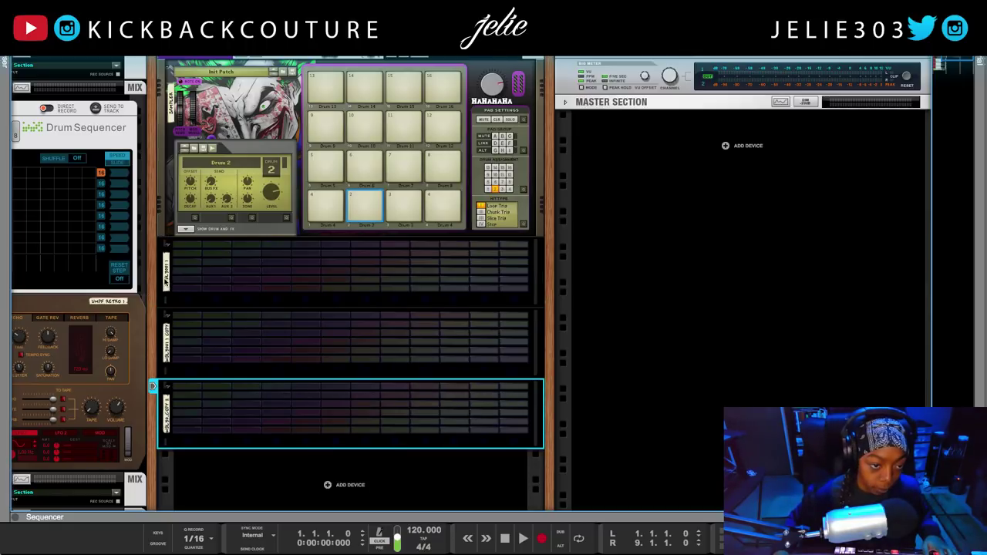
- Rename all three WBL3001 devices as Lights and clear the selection
double_click(165, 282)
key(BackSpace)
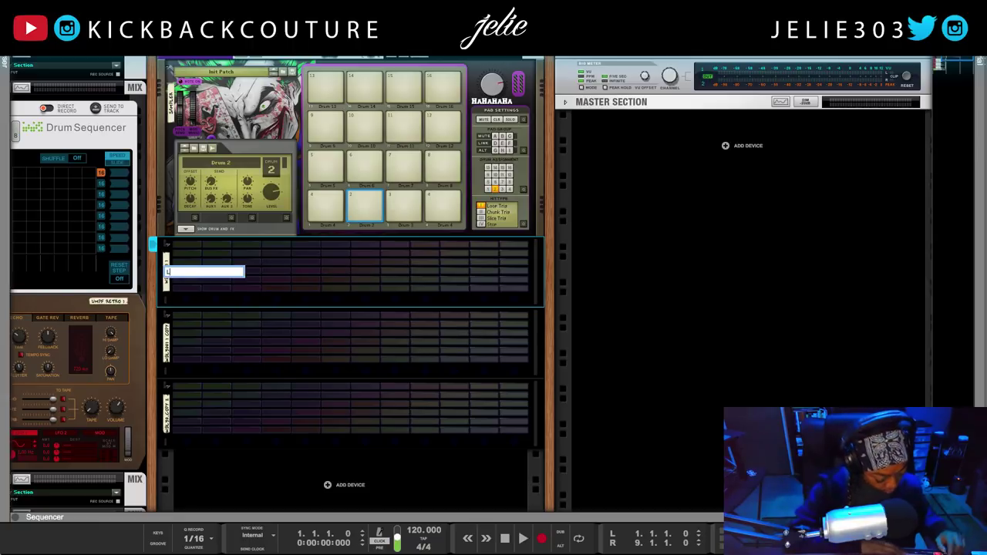
text(Lights)
key(Return)
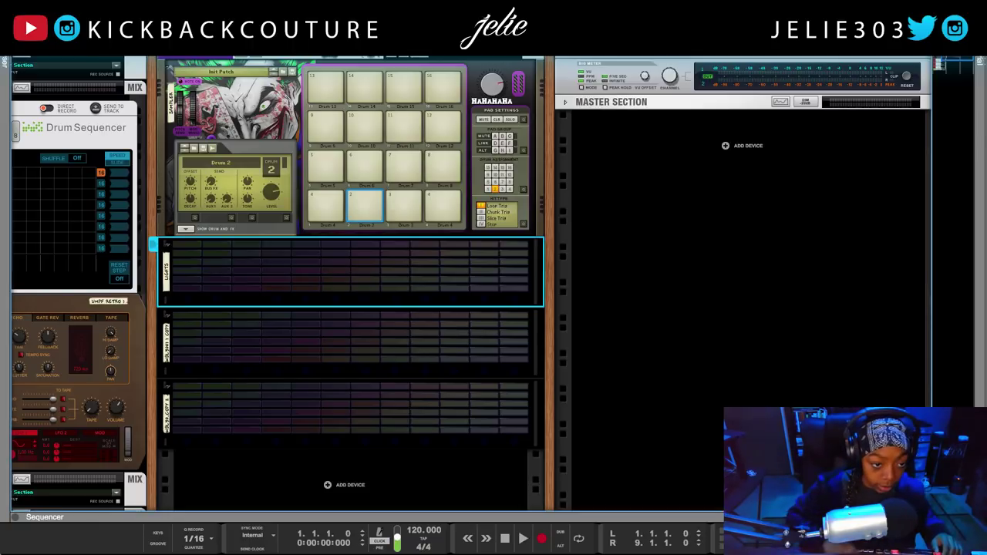
double_click(166, 347)
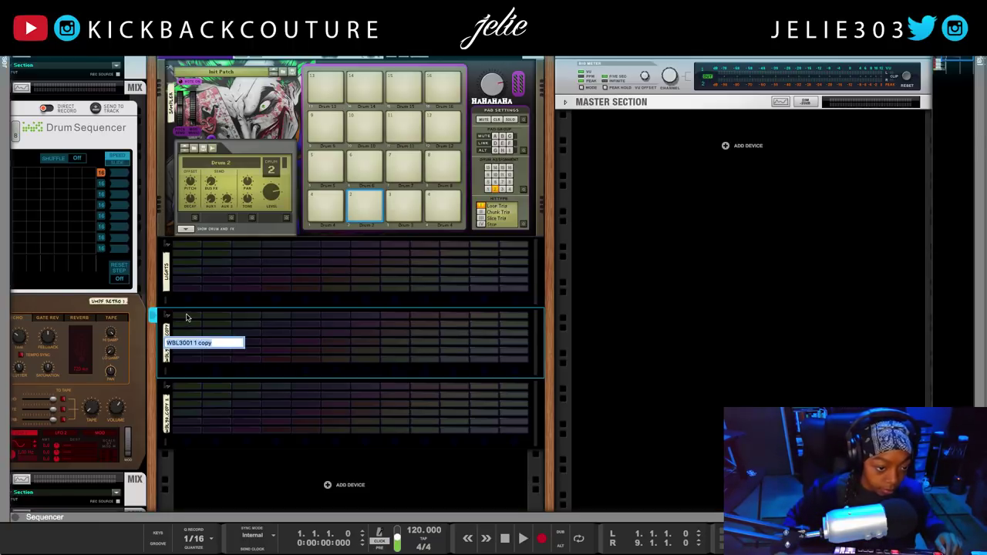
text(Lights)
key(Return)
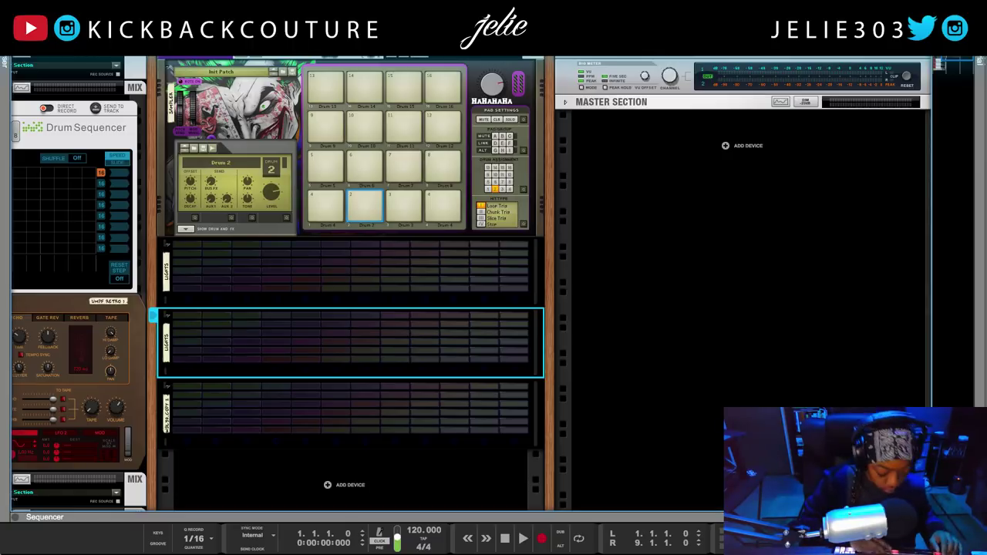
double_click(166, 423)
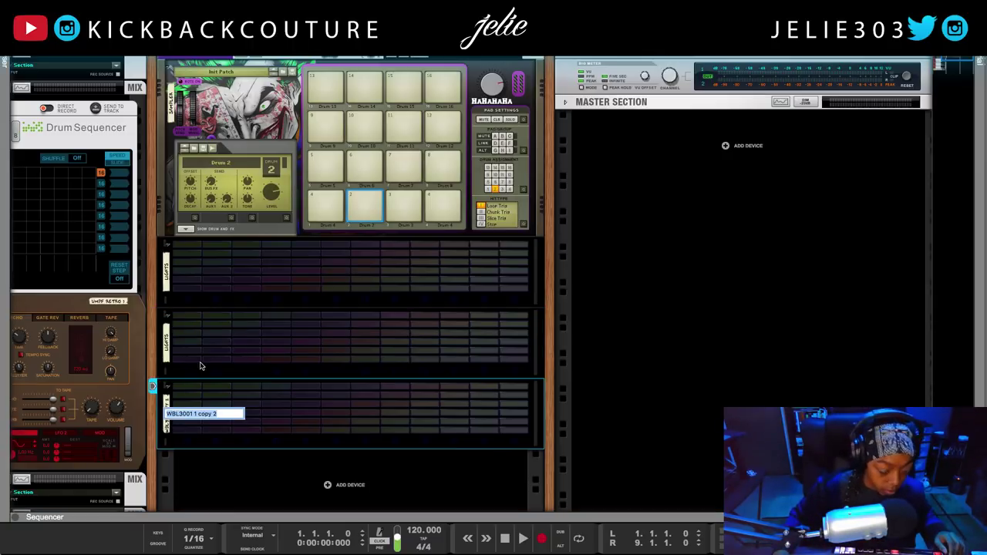
text(Lights)
key(Return)
scroll(227, 413, down, 1)
click(251, 443)
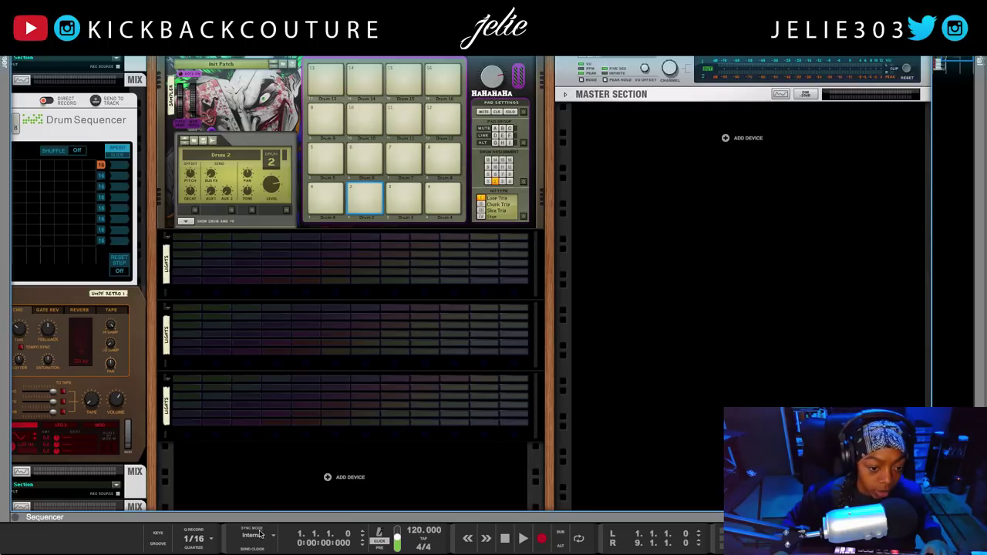
- Show the sequencer at full height and go through the three Lights tracks by selecting each in turn
drag(258, 515, 258, 56)
click(45, 391)
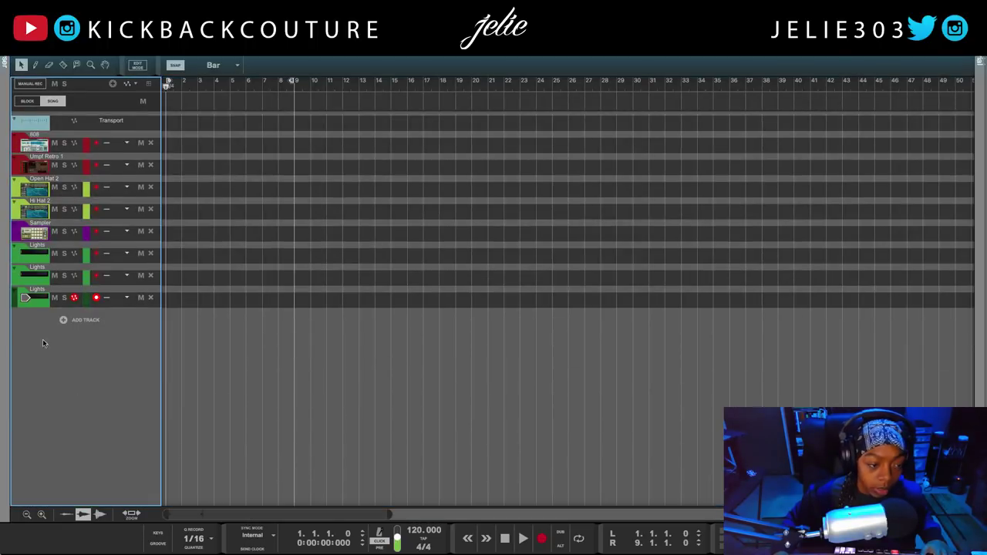
click(31, 254)
click(36, 278)
click(39, 299)
click(34, 262)
click(40, 280)
click(43, 302)
click(40, 259)
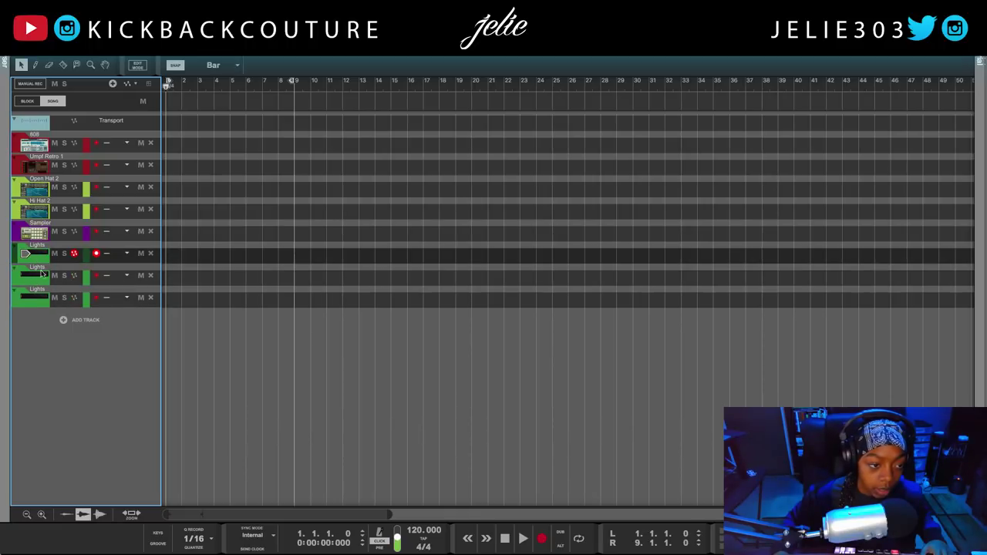
click(44, 280)
click(42, 301)
click(35, 279)
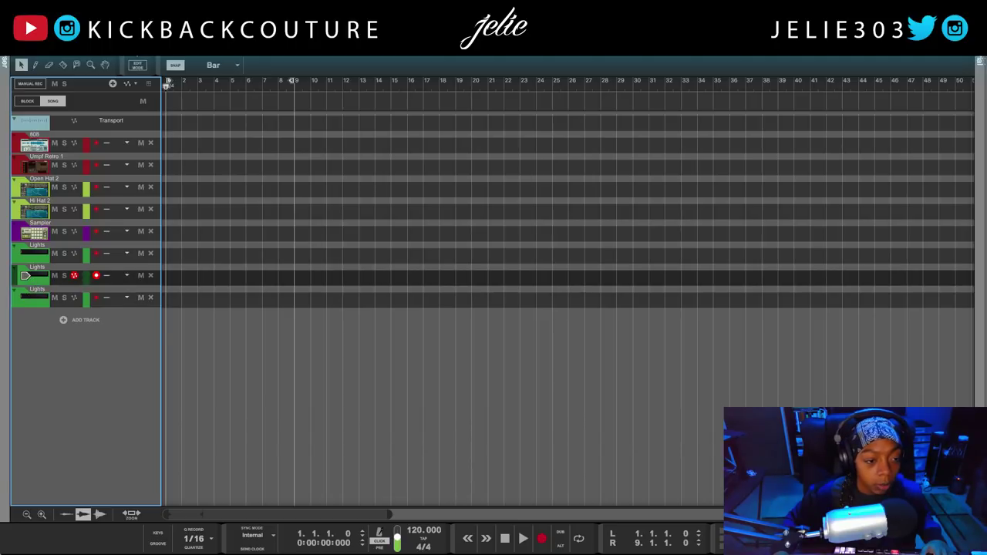
- From the Drenched By Design Midi Kit, place 4 Shizzle 148bpm.mid, Balance 152bpm.mid and Bluesta 160bpm.mid at bar 1 on the three Lights tracks respectively
key(F3)
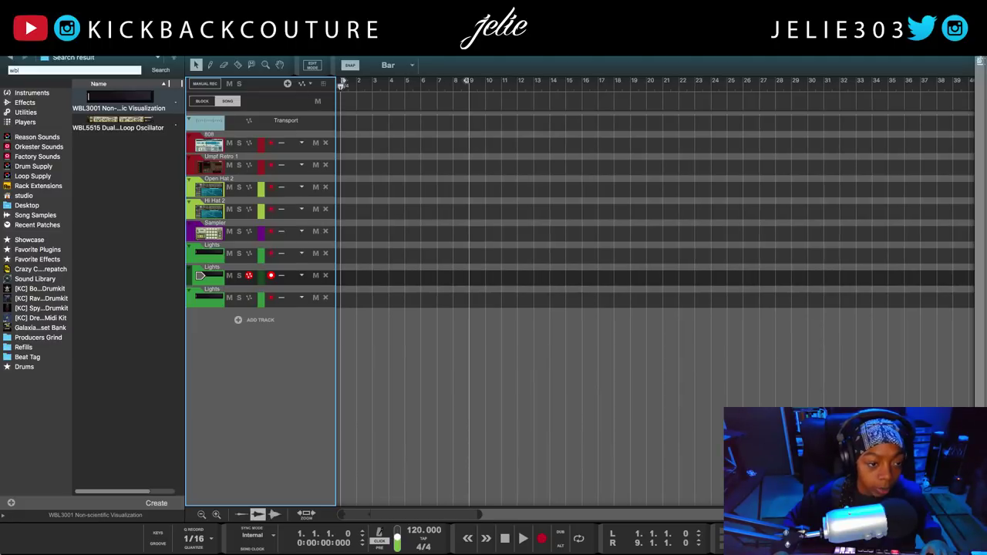
click(48, 319)
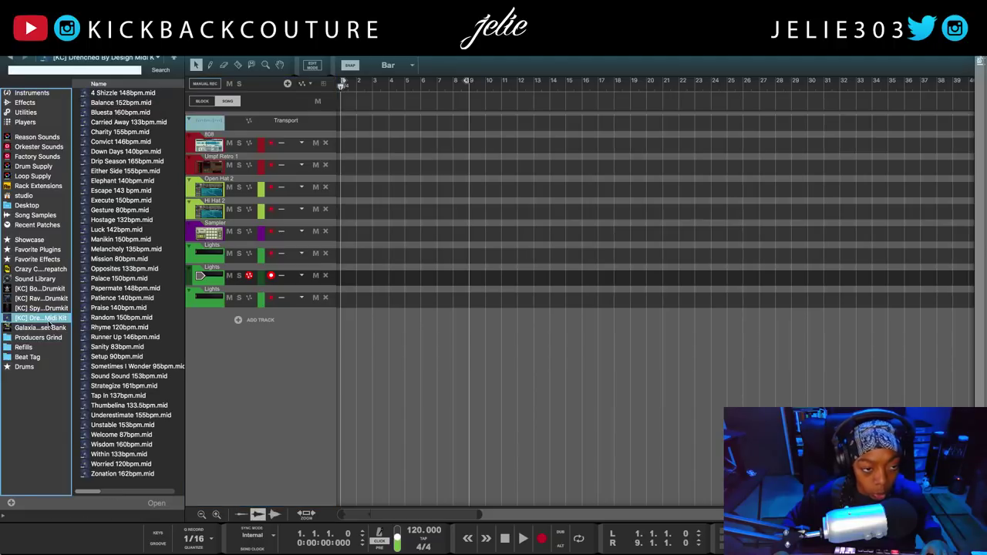
click(112, 93)
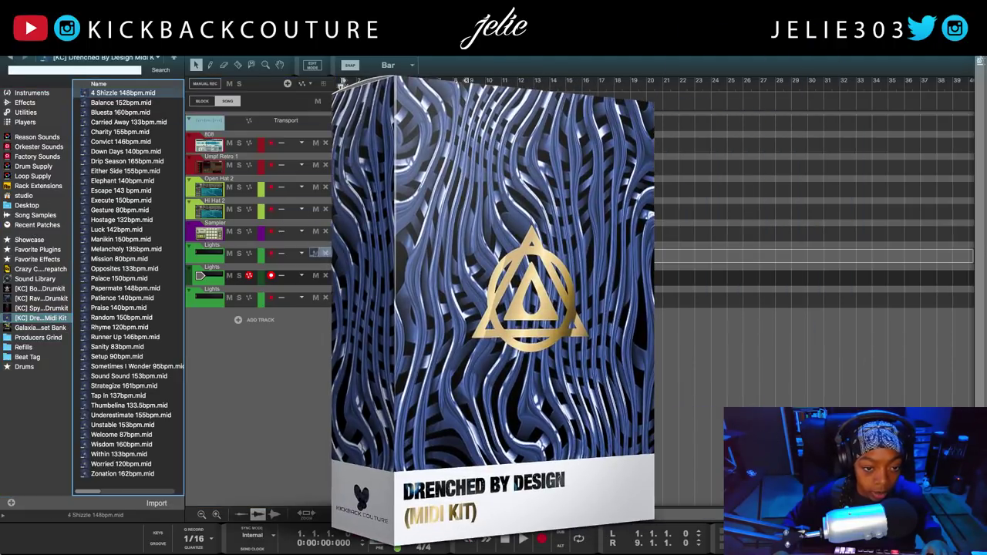
drag(330, 253, 336, 253)
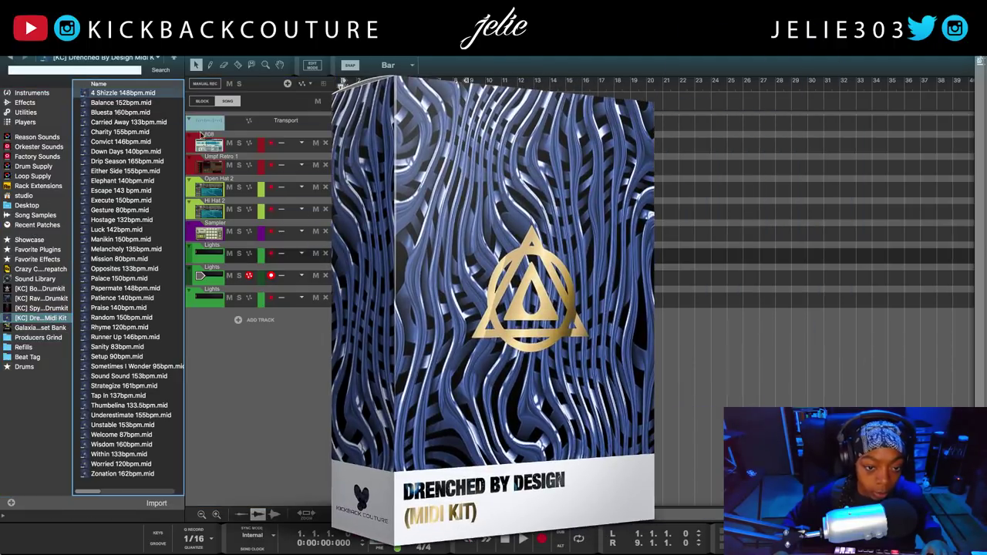
click(119, 111)
click(117, 103)
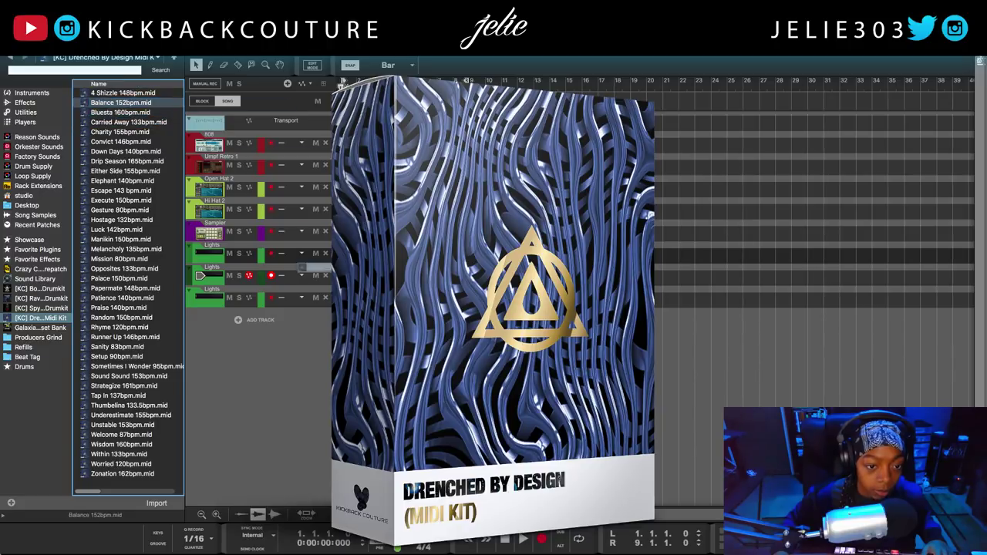
drag(119, 115, 343, 301)
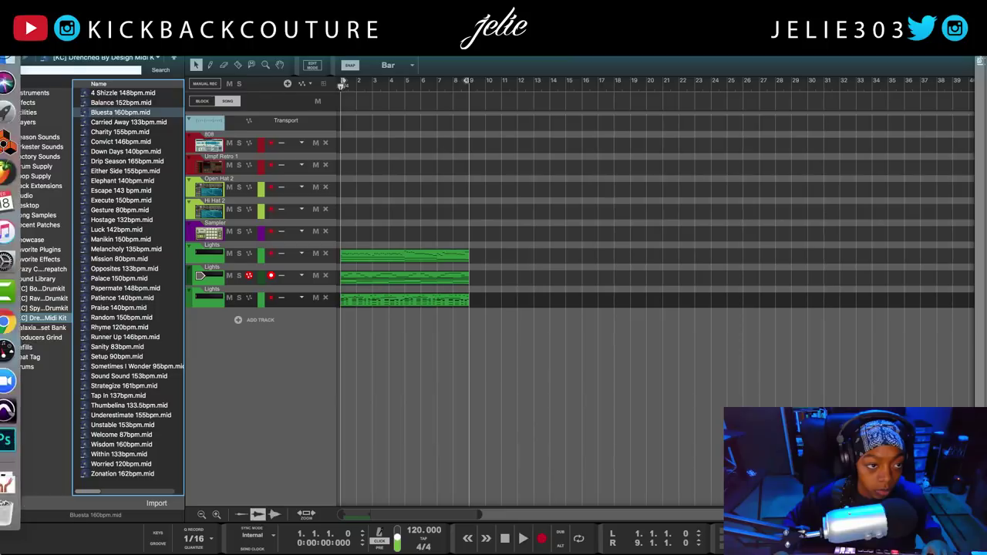
- Hide the browser, return to the rack and play the song while viewing the three Lights devices
key(F3)
key(F6)
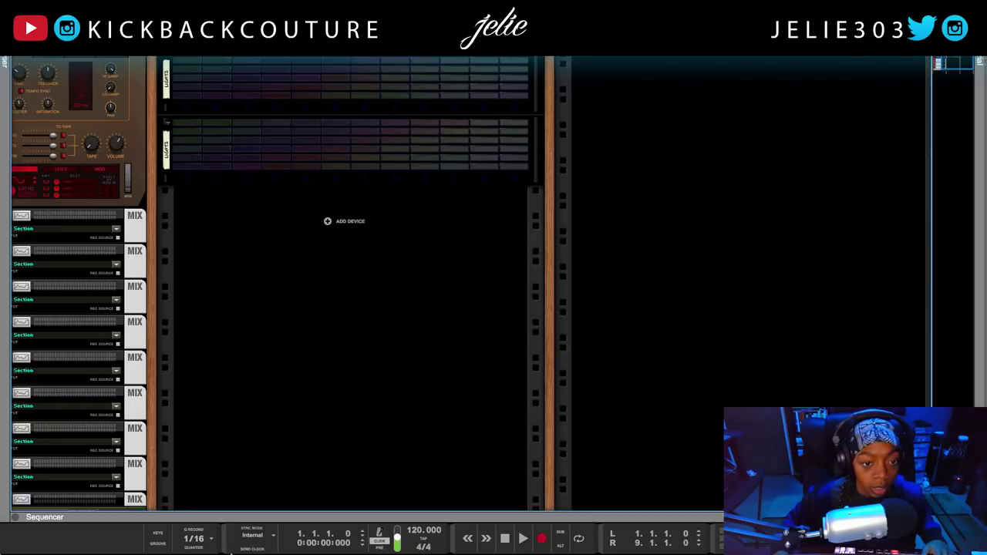
key(space)
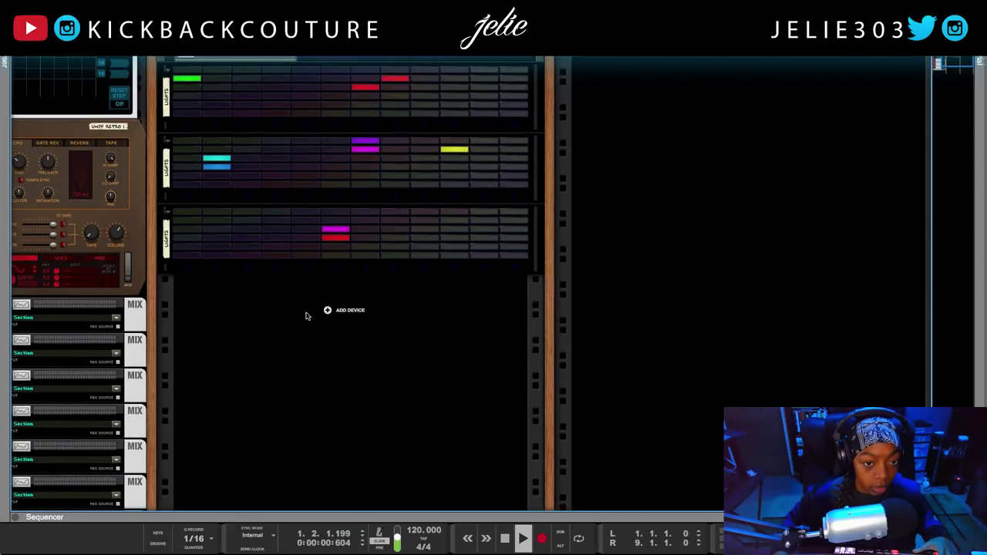
scroll(335, 357, up, 3)
scroll(339, 363, up, 1)
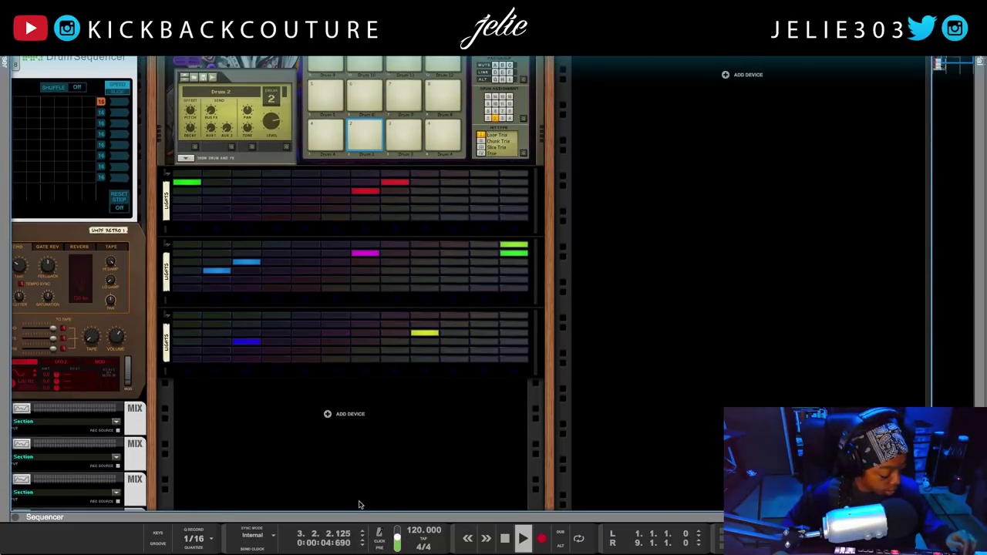
- Flip the middle visualization switch on the back of the first Lights device and compare its front and rear displays during playback
key(Tab)
scroll(355, 248, up, 1)
scroll(353, 231, up, 1)
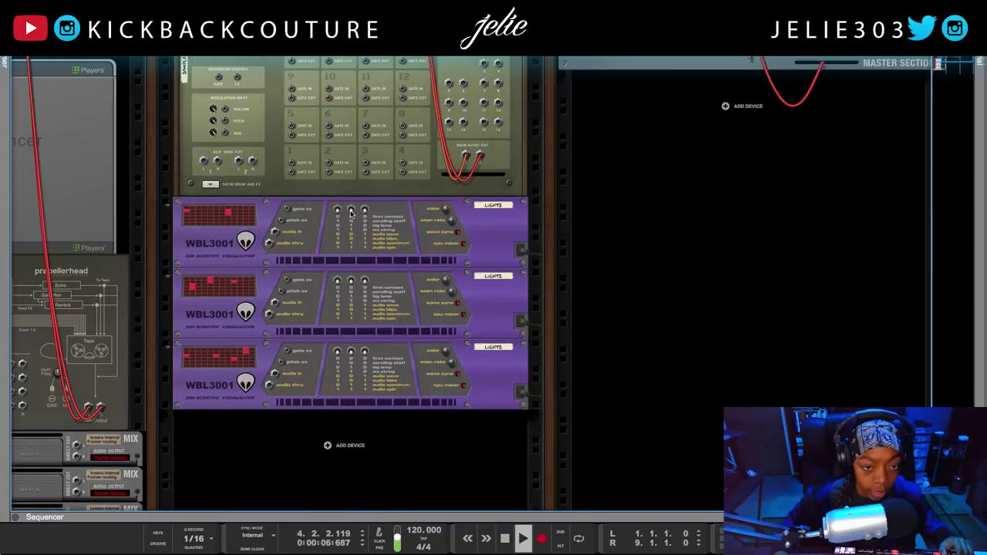
click(348, 217)
key(Tab)
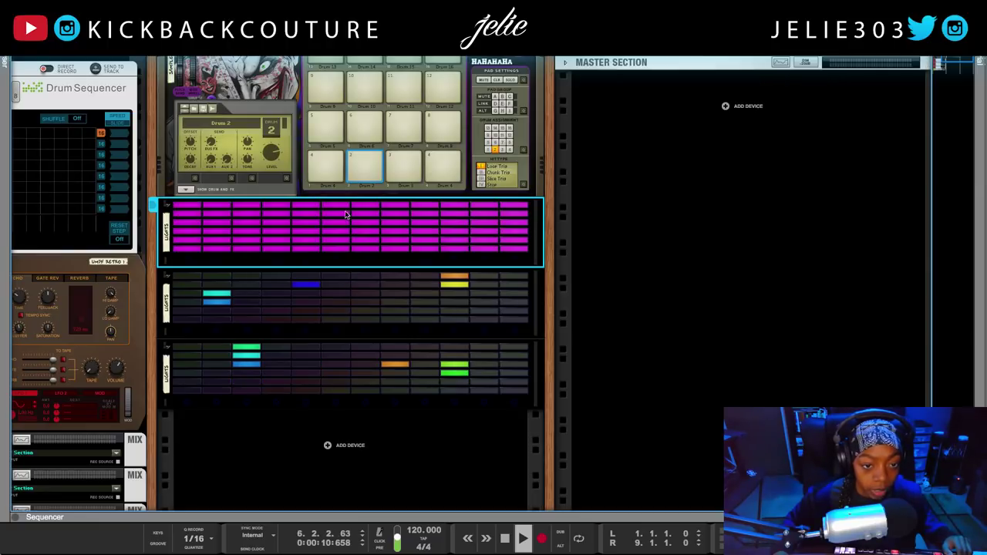
key(Tab)
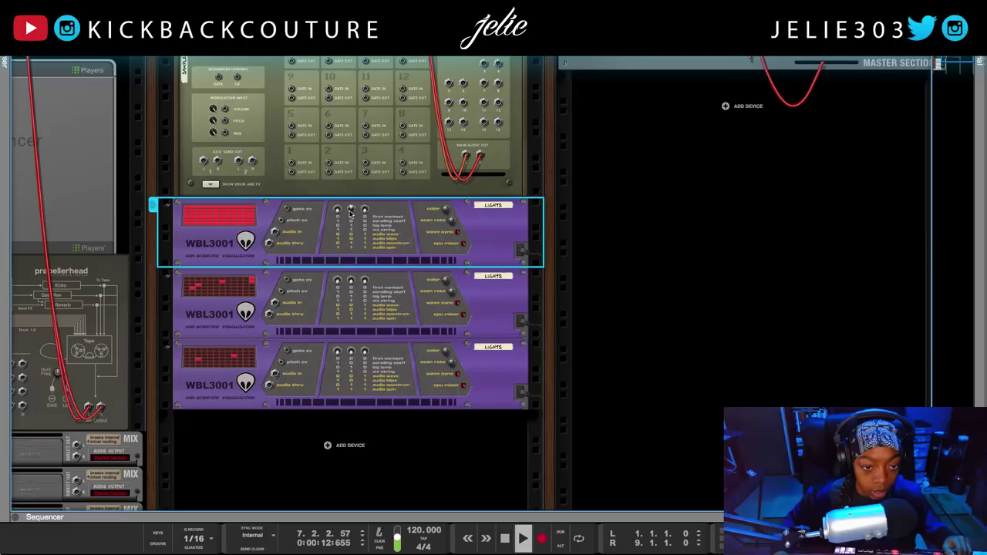
key(Tab)
key(Tab)
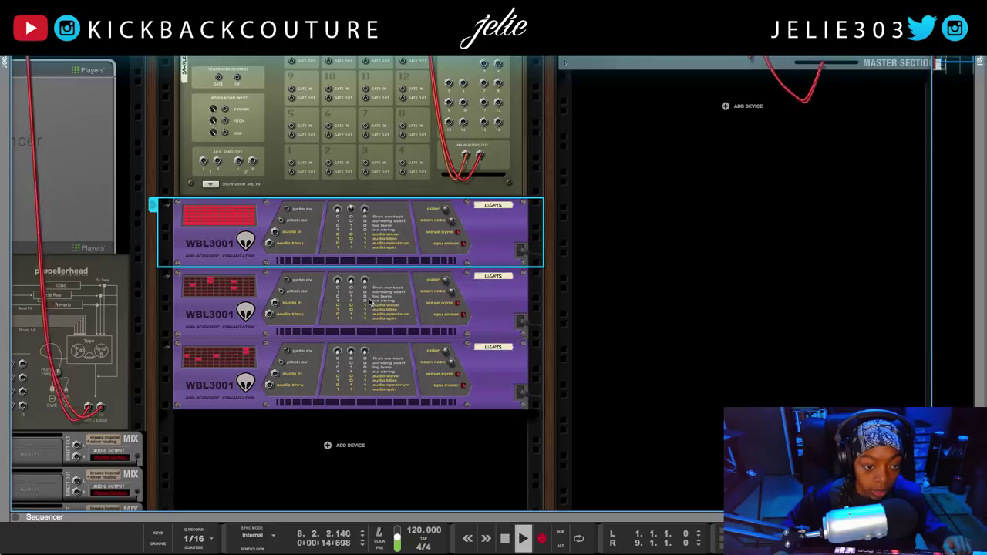
- Flip the Mode 3 visualization switch on the back of the second Lights device and compare its front and rear displays
click(367, 282)
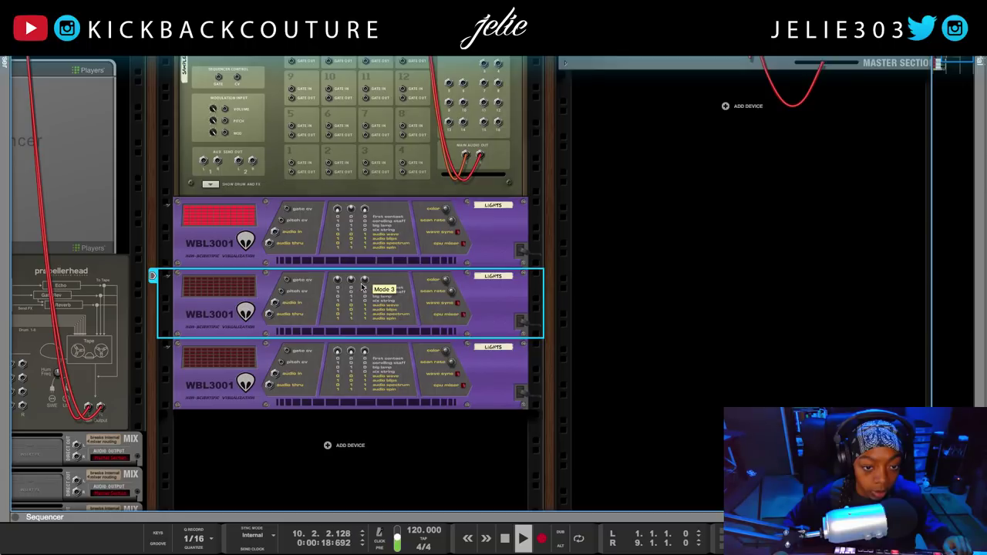
key(Tab)
key(Tab)
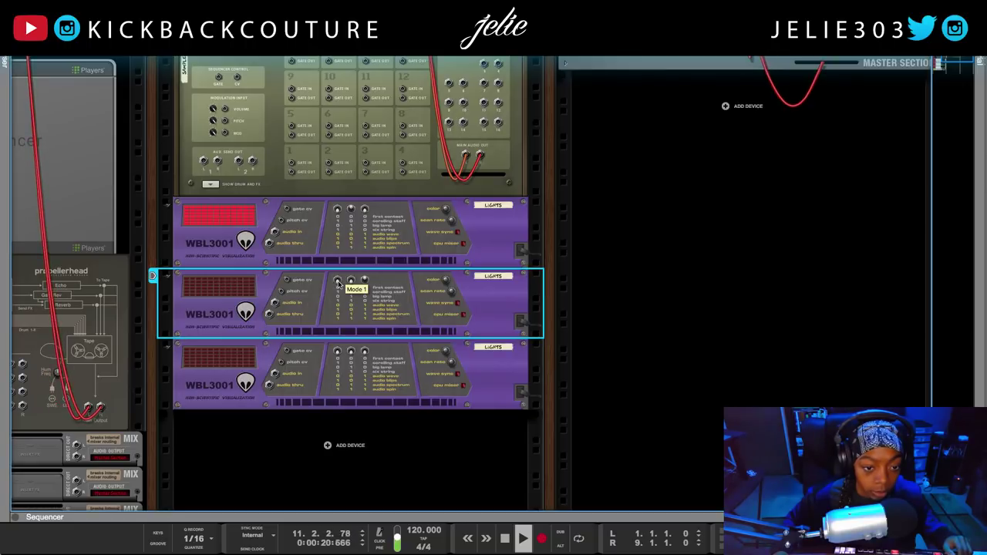
key(Tab)
key(Tab)
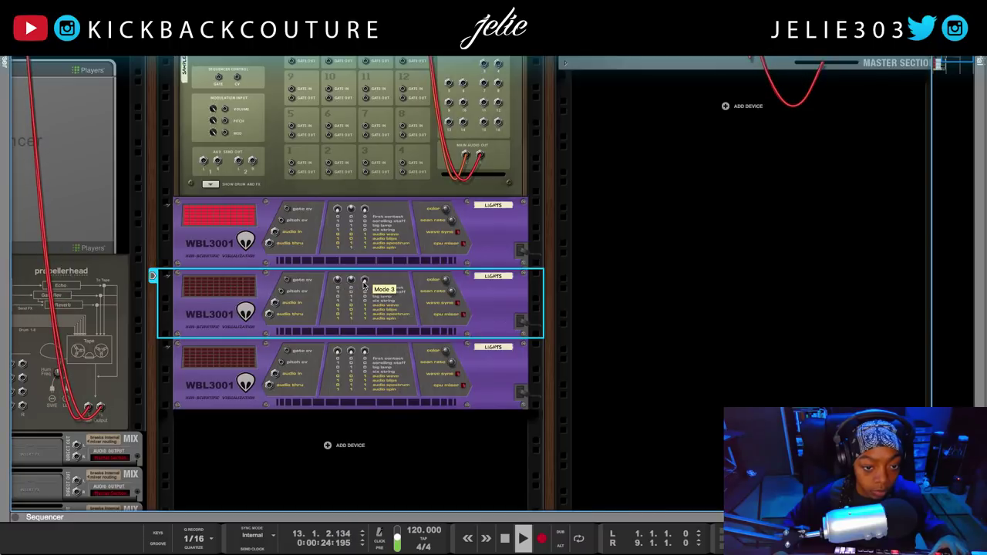
- Show the sequencer, play the song from the start with looping on, and return to the full-height rack
drag(330, 515, 336, 196)
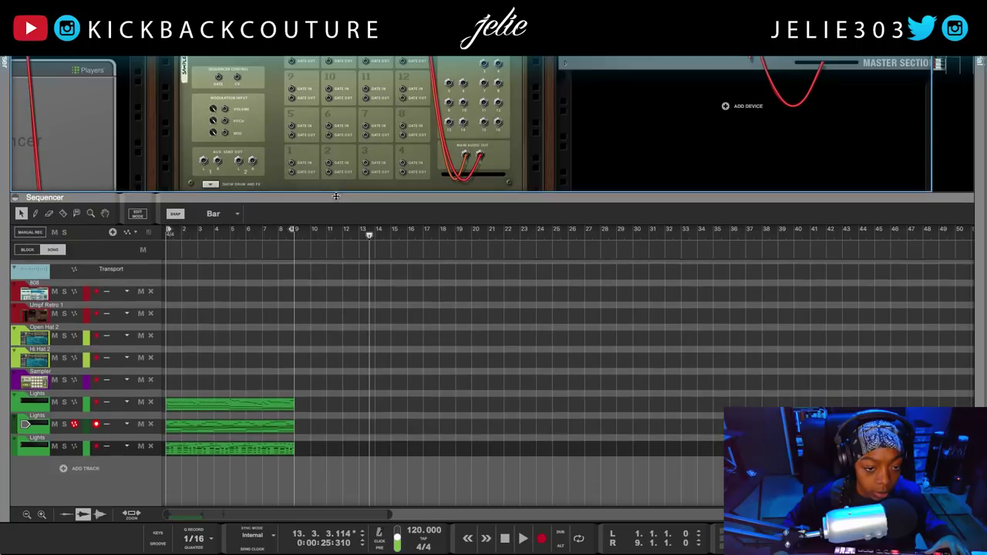
key(shift+Return)
key(l)
key(space)
drag(353, 199, 369, 552)
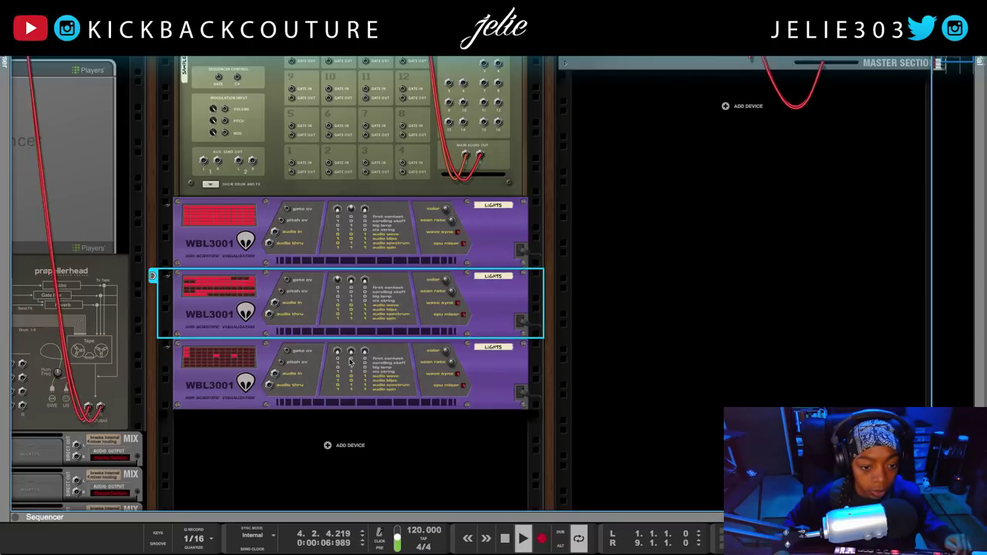
- Try the visualization switches on the back of the third Lights device and view the front of the rack
click(364, 353)
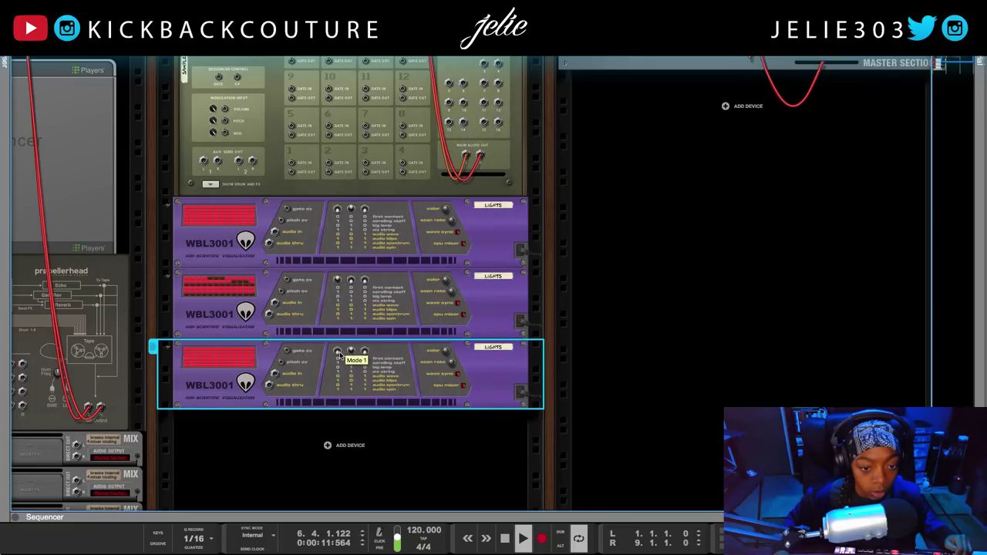
key(Tab)
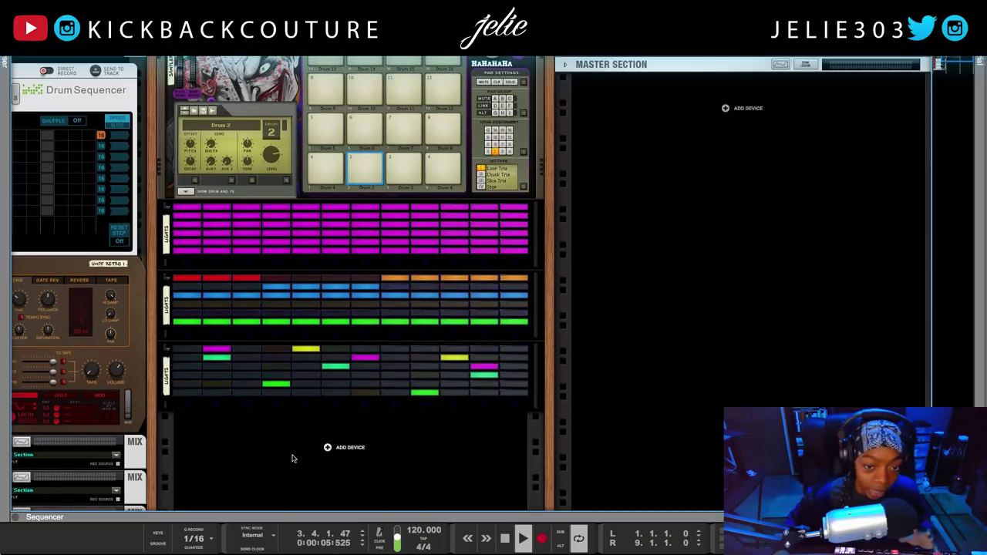
- Add an ID8 instrument below the Lights devices and name it Piano
right_click(328, 448)
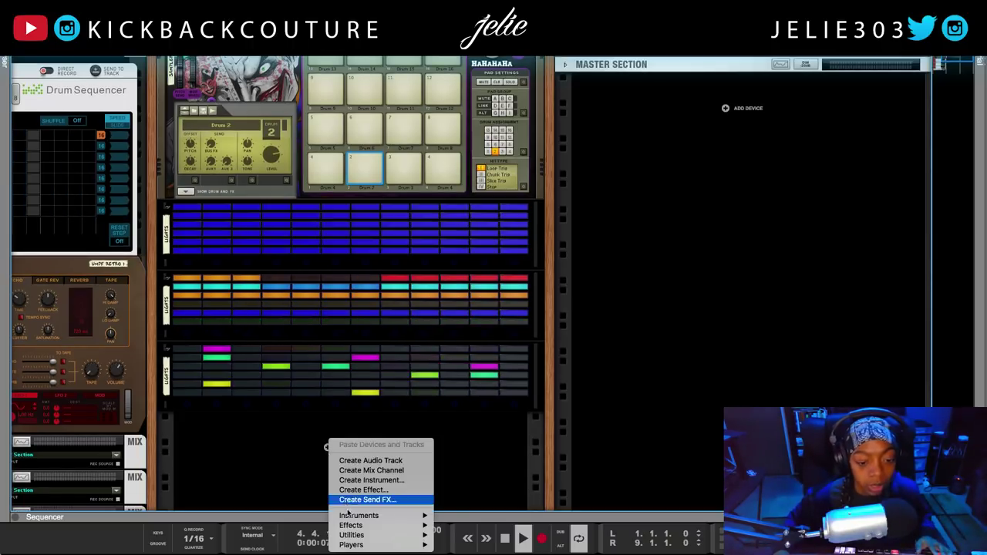
mouse_move(353, 521)
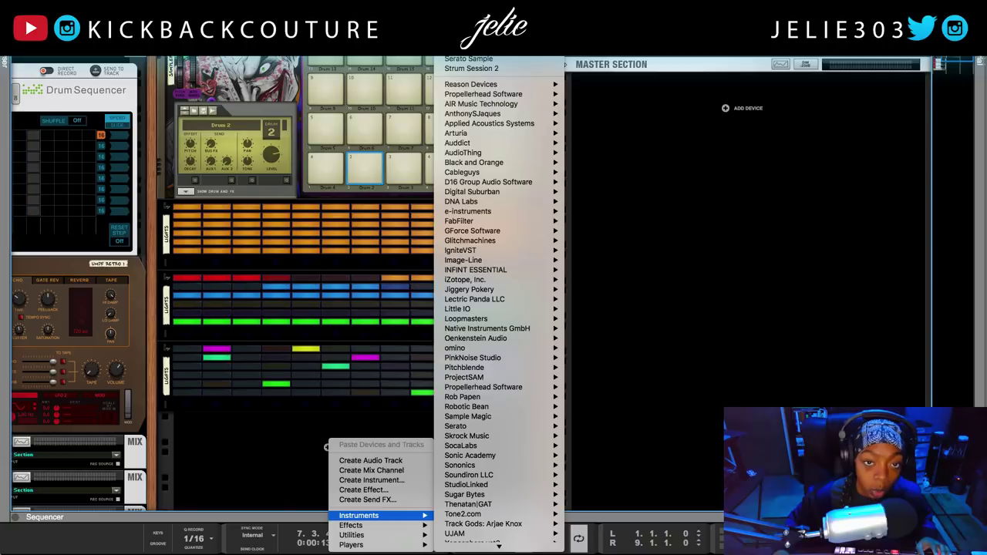
click(470, 48)
scroll(248, 471, down, 3)
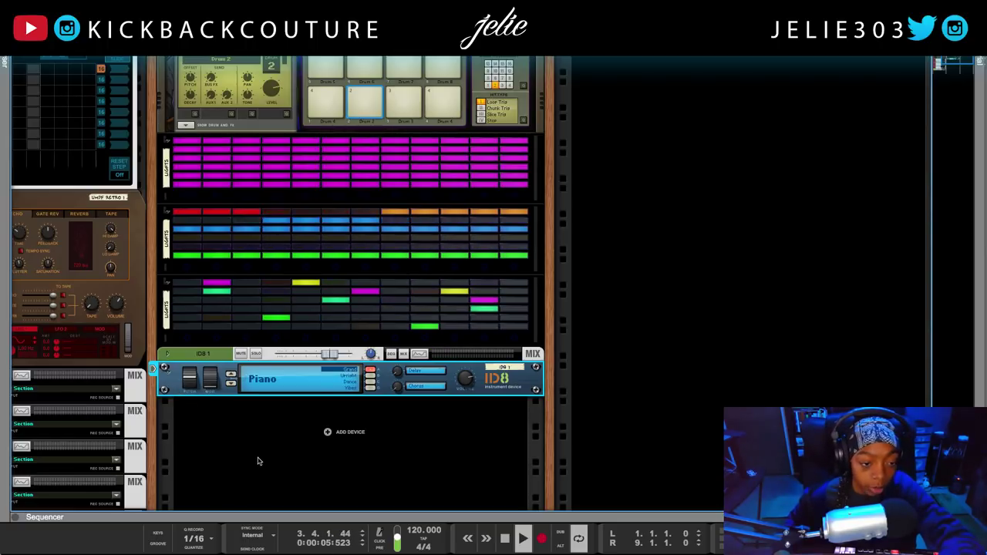
double_click(509, 369)
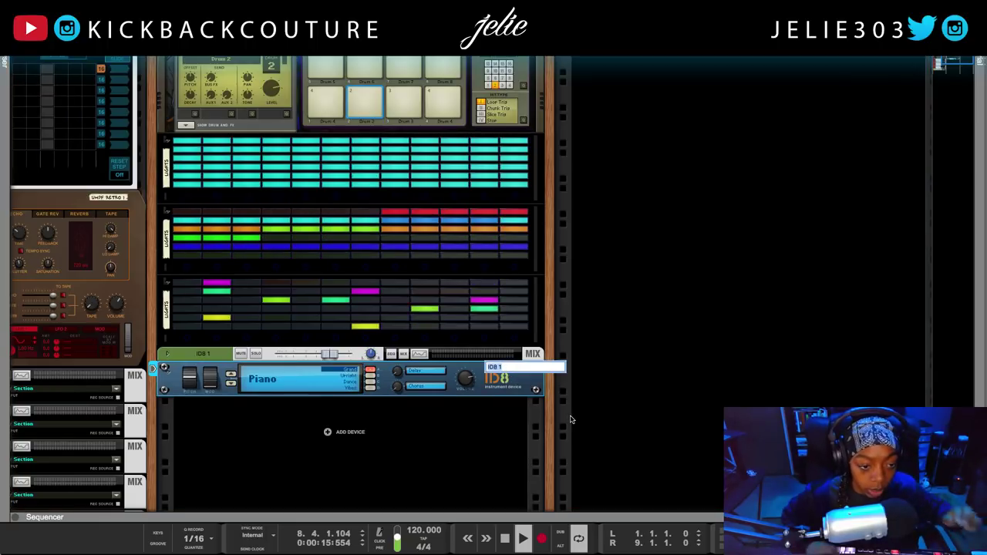
text(Piano)
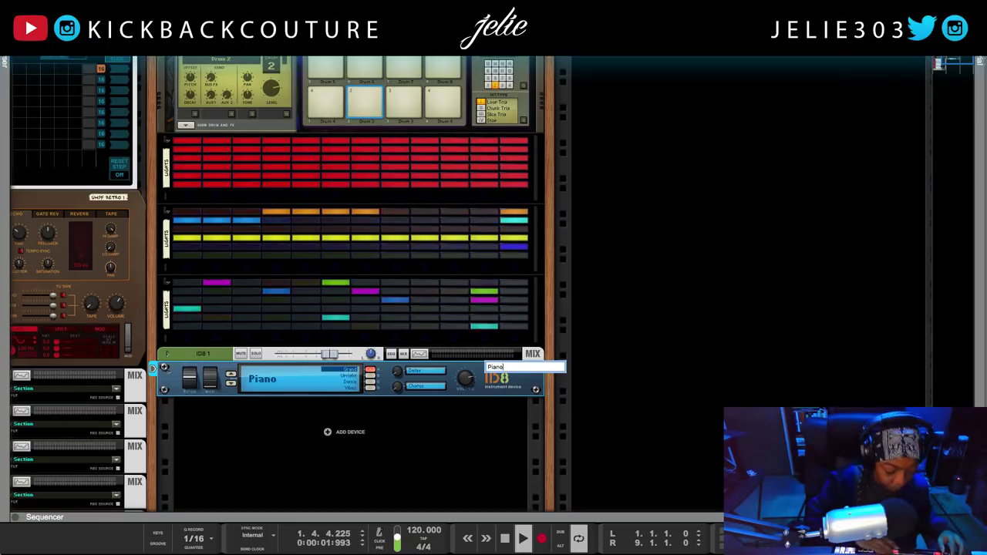
key(Return)
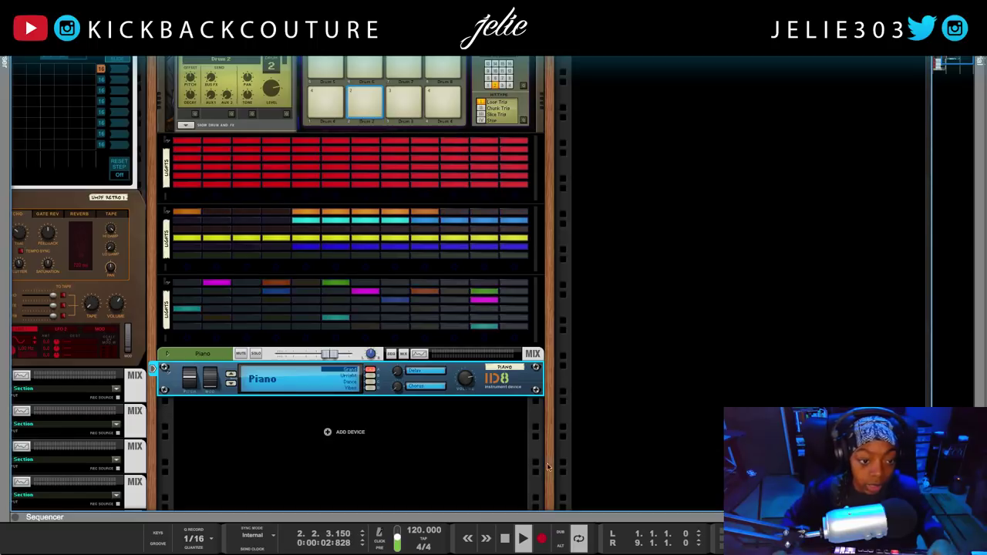
- Set the track color of the Piano channel to Sky Blue
right_click(231, 378)
mouse_move(283, 545)
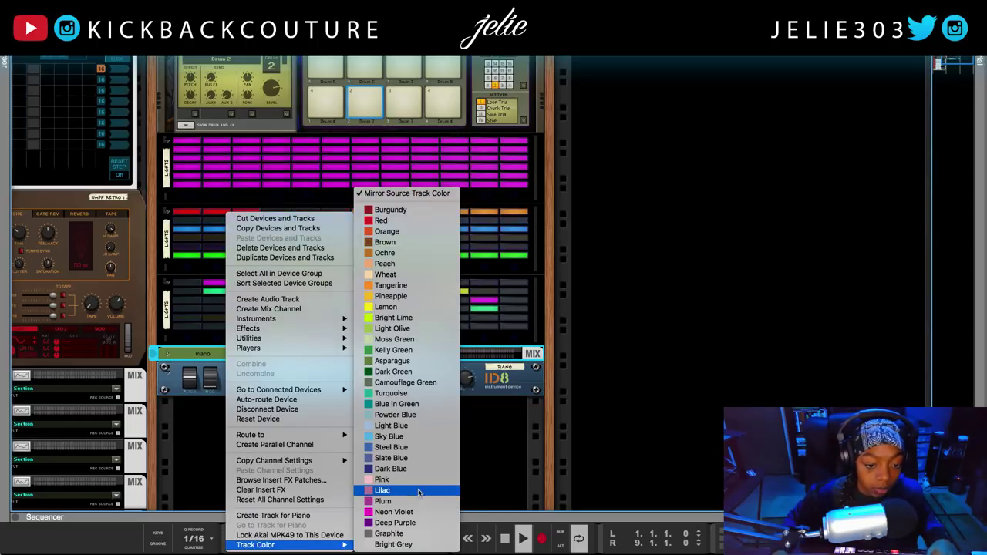
click(431, 436)
right_click(320, 438)
click(265, 466)
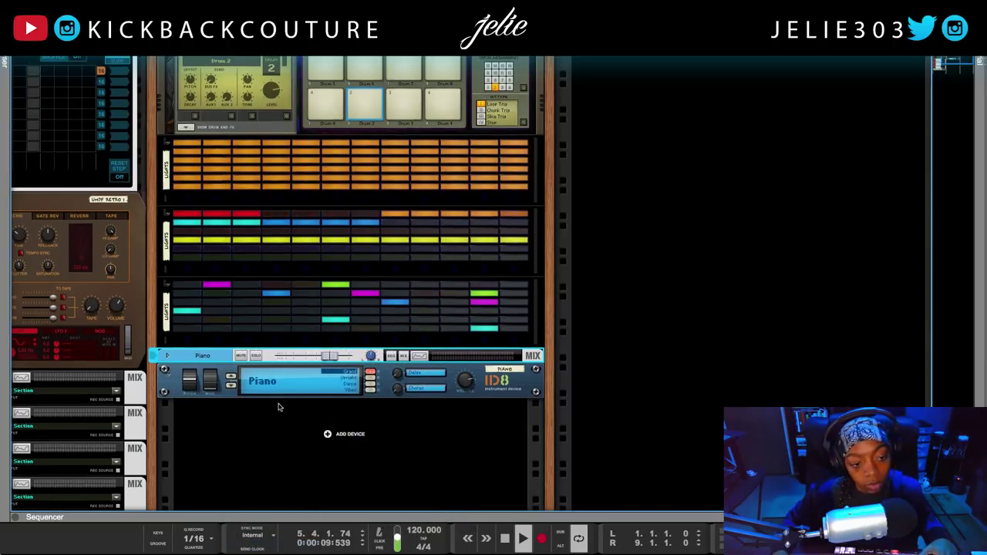
scroll(283, 410, down, 1)
right_click(279, 421)
click(242, 445)
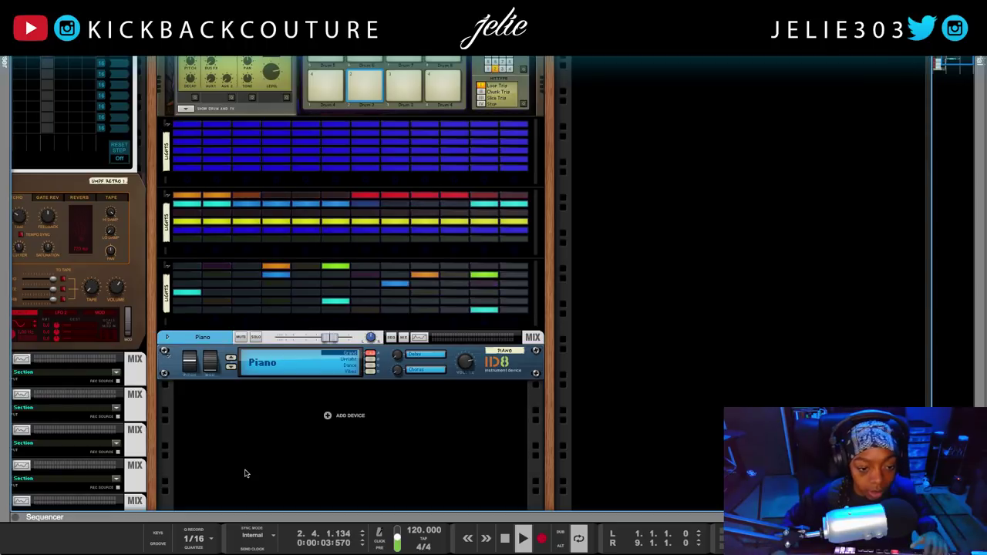
- Create a mix channel below the Piano instrument and name it Melody Grp
right_click(349, 421)
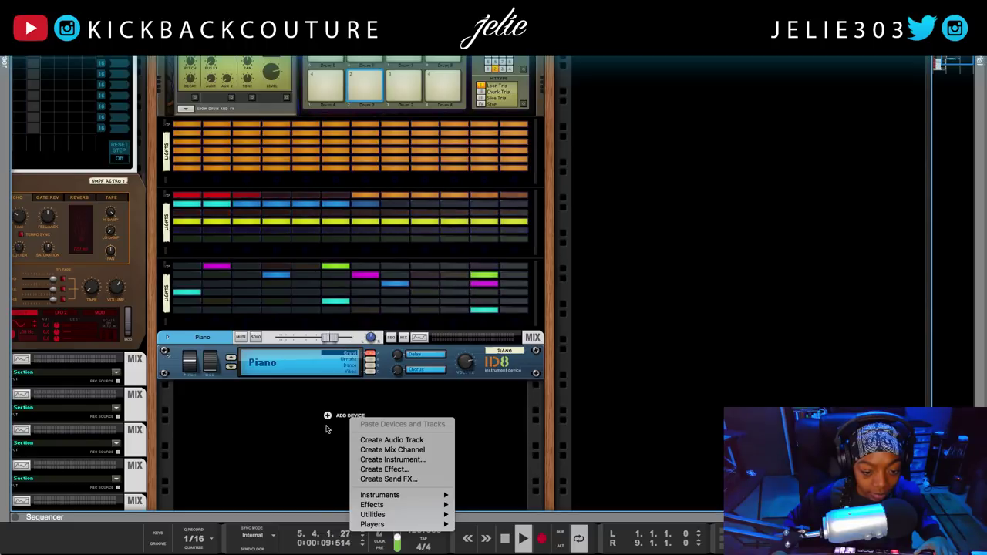
click(374, 450)
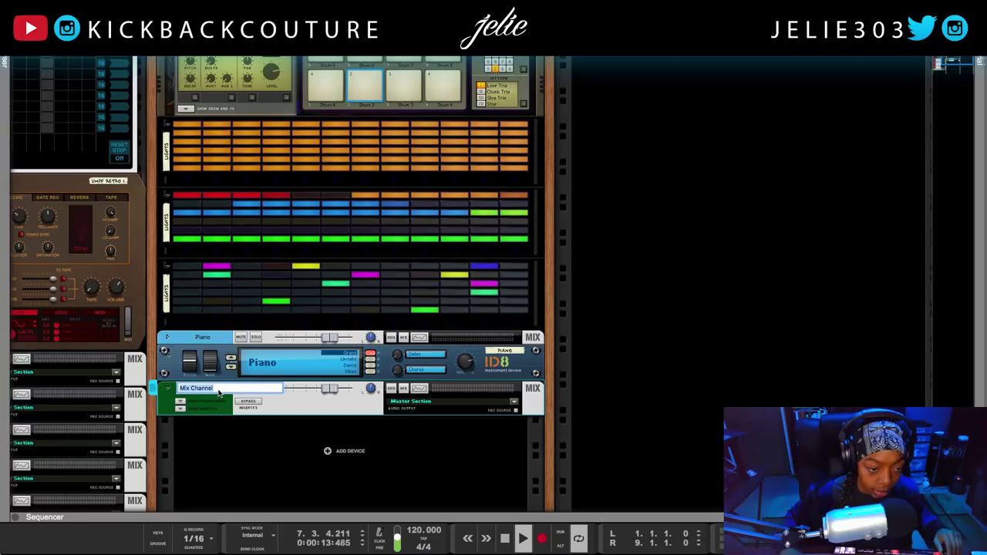
text(Melo)
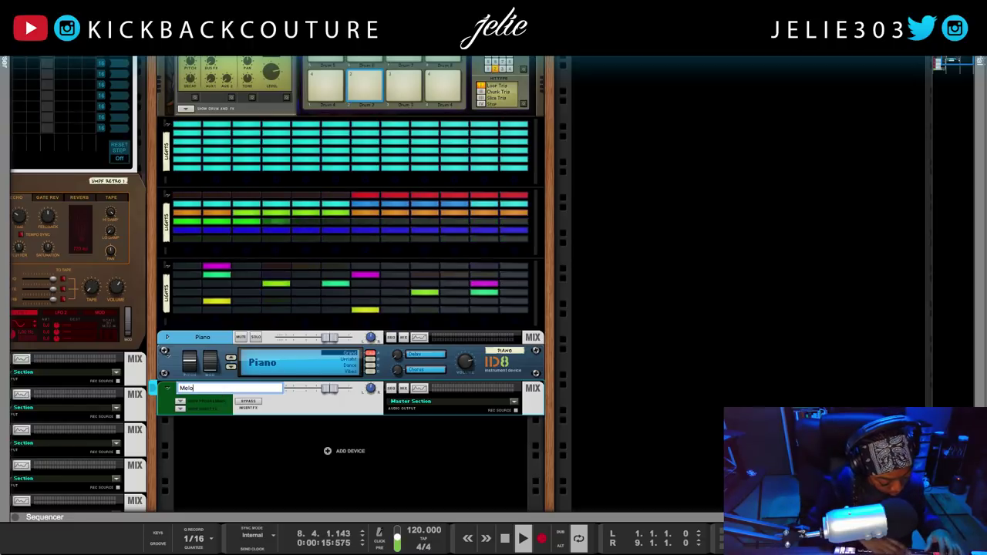
text(g)
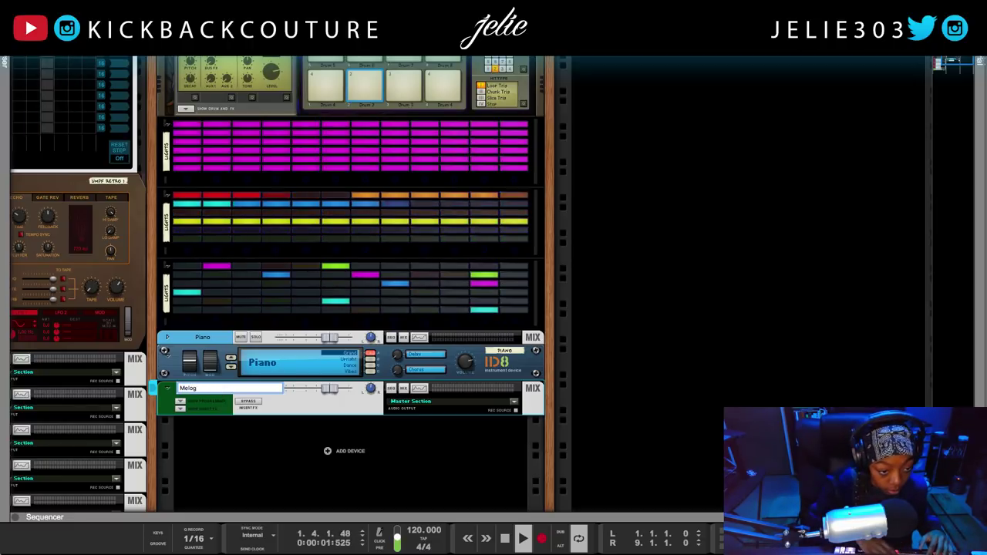
key(BackSpace)
text(dy Grp)
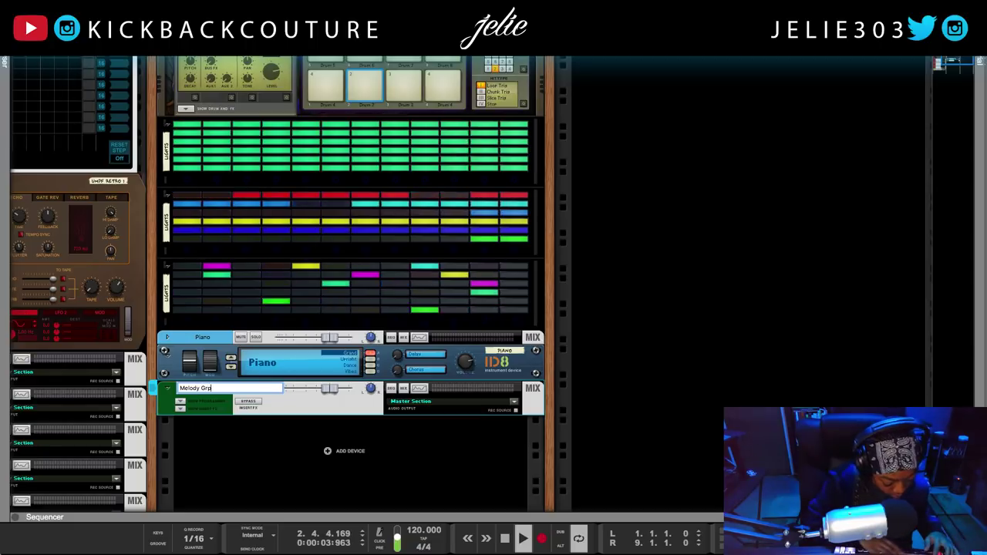
key(Return)
- Set the track color of the Melody Grp mix channel to Sky Blue
right_click(199, 395)
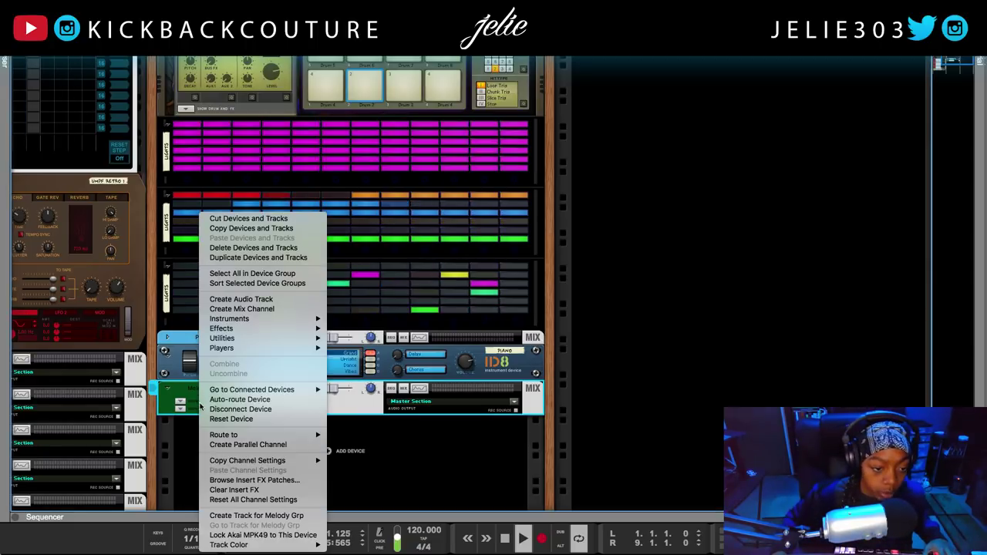
mouse_move(231, 544)
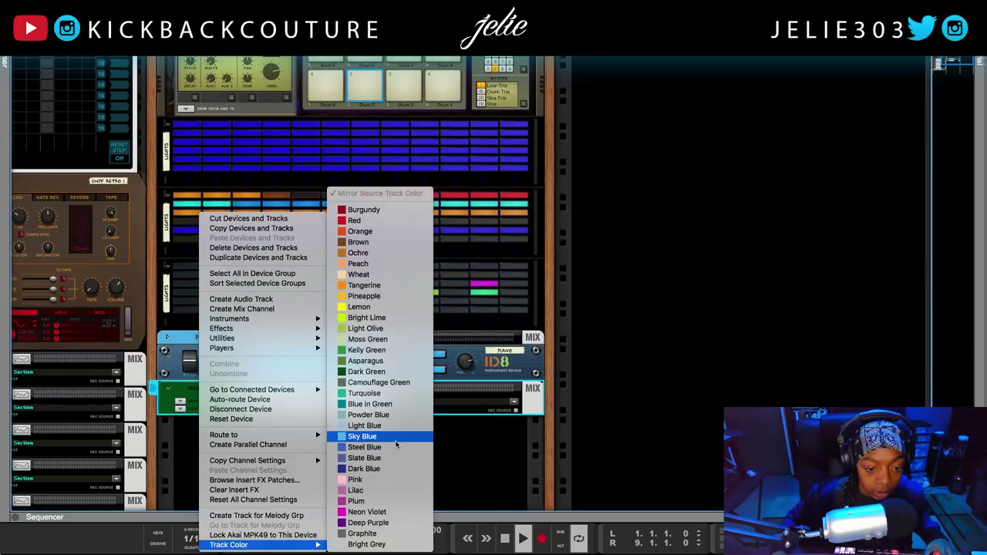
click(361, 437)
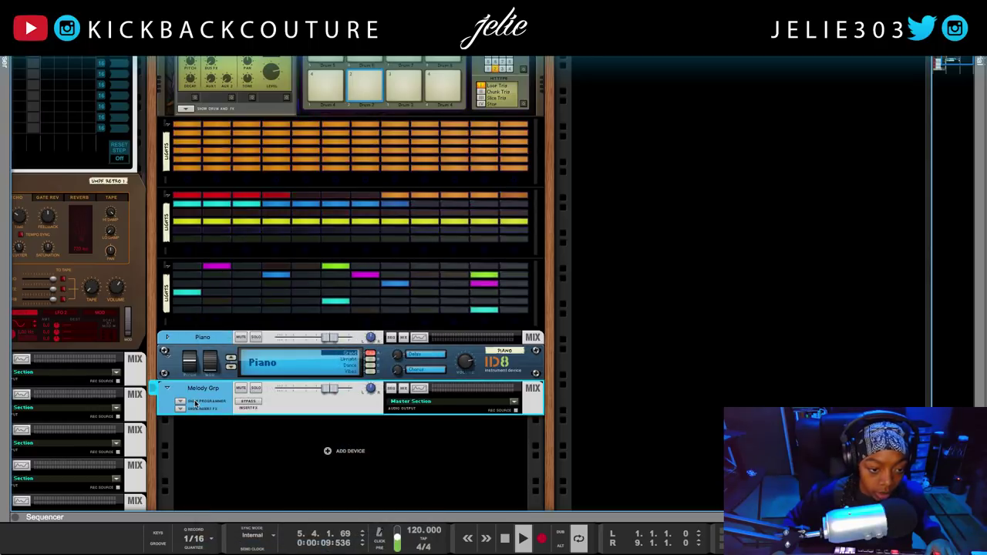
- Route the Piano channel to Melody Grp and show the insert FX section of Melody Grp
right_click(180, 342)
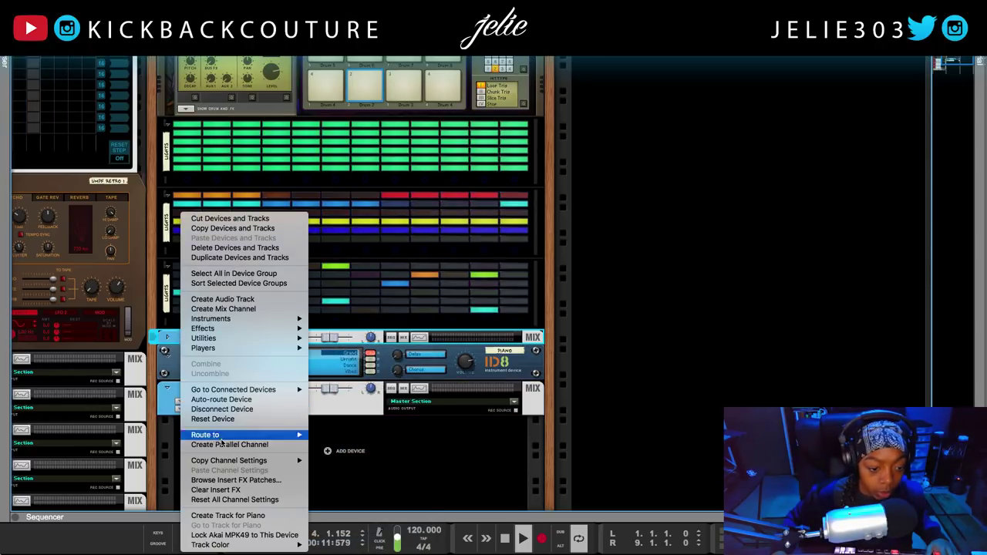
mouse_move(247, 437)
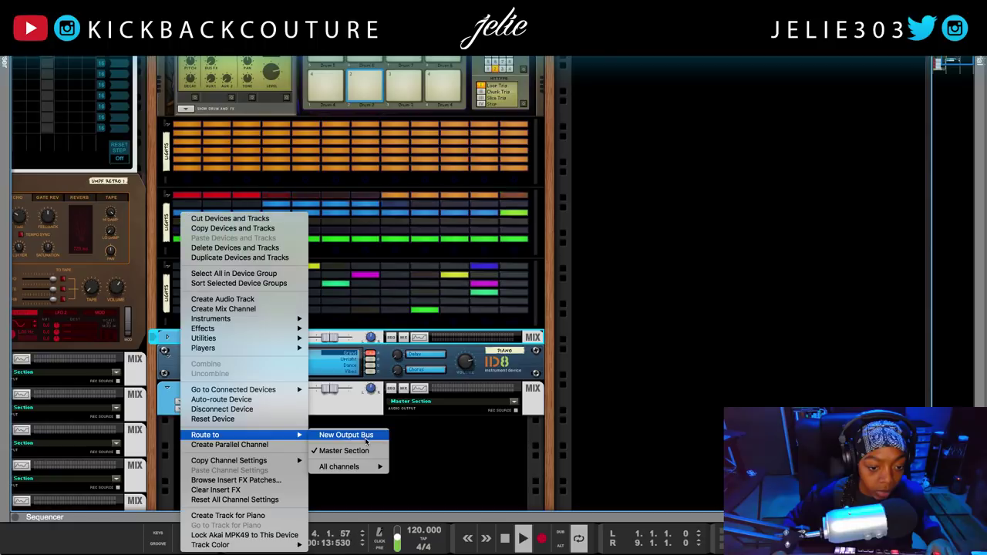
mouse_move(370, 466)
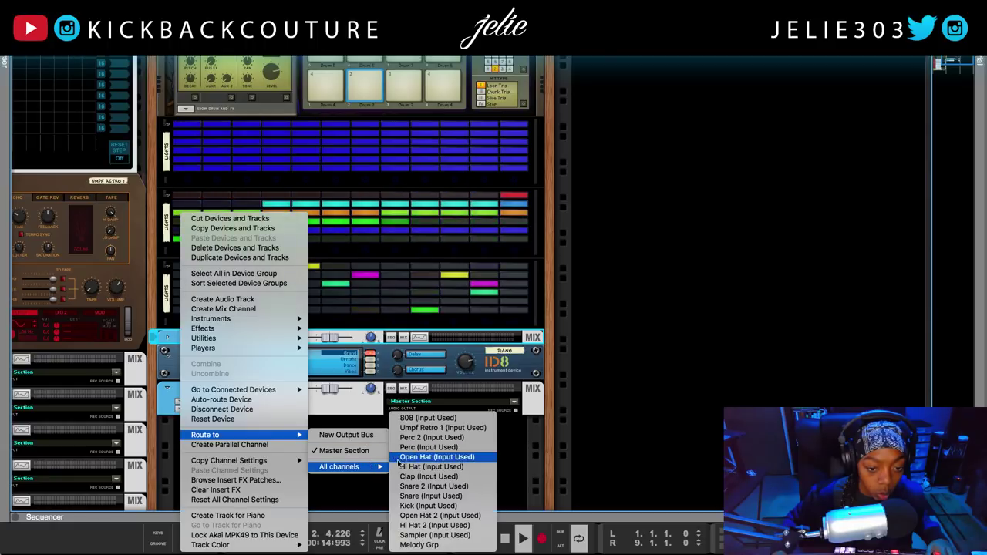
click(421, 545)
click(205, 401)
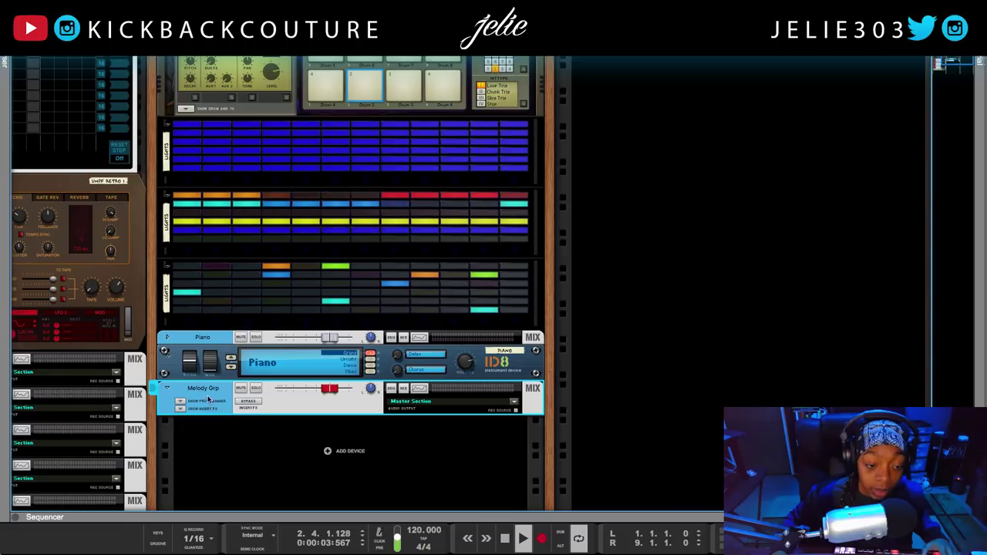
click(205, 340)
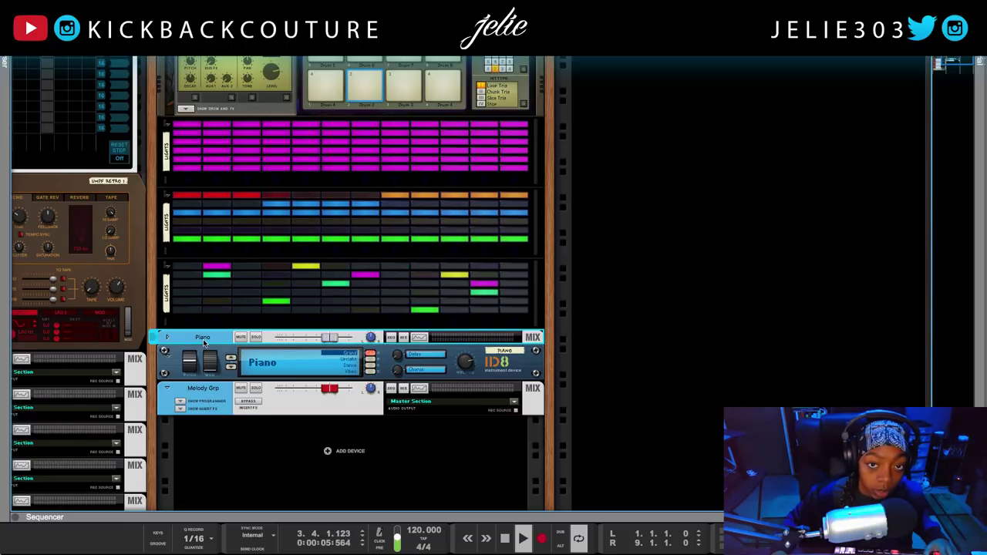
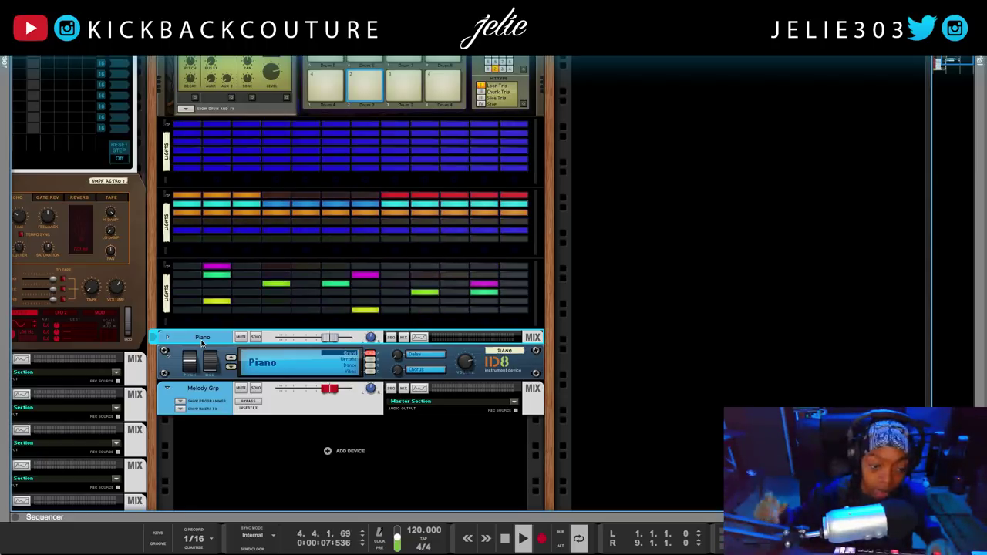
click(179, 409)
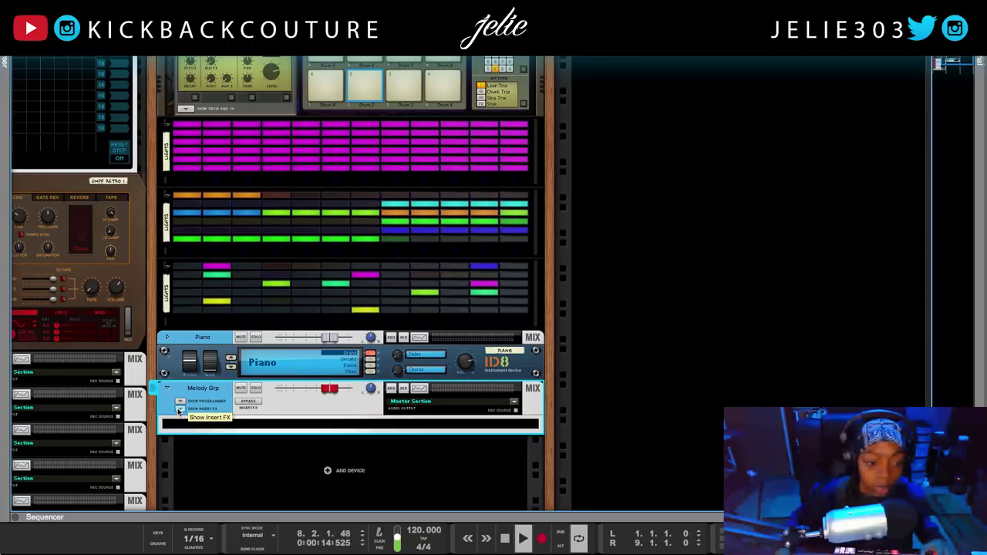
- Try to add a Combinator below the Melody Grp channel
right_click(199, 446)
mouse_move(261, 517)
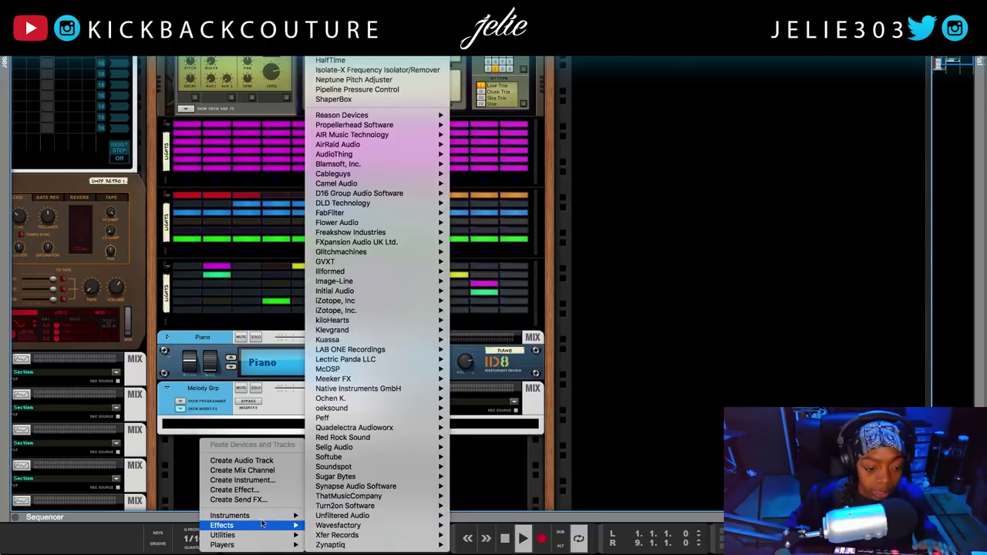
mouse_move(259, 534)
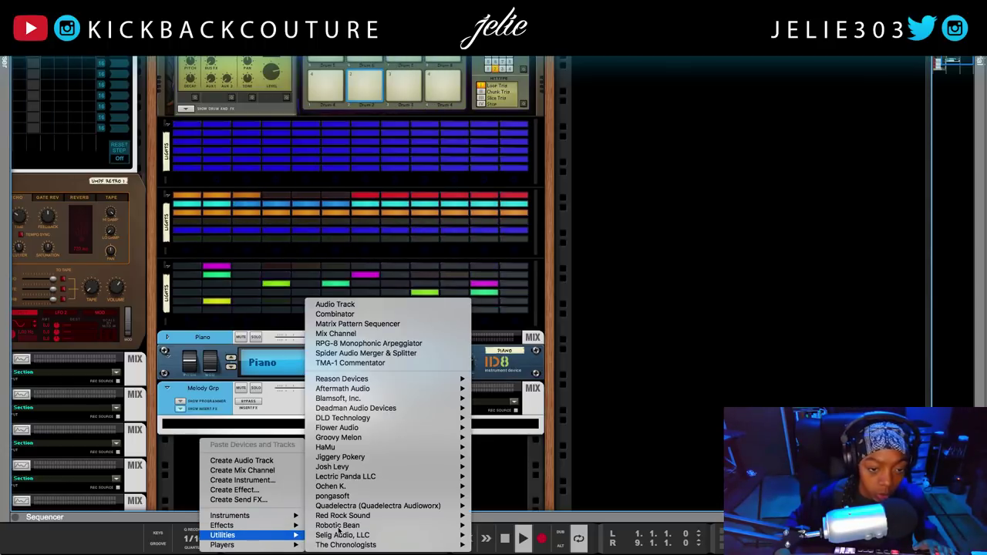
click(355, 314)
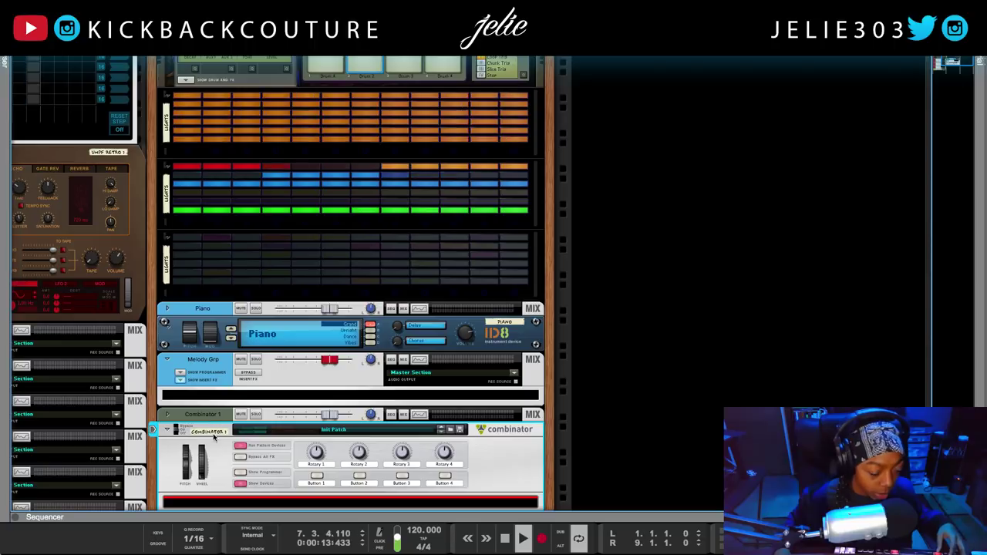
key(super+z)
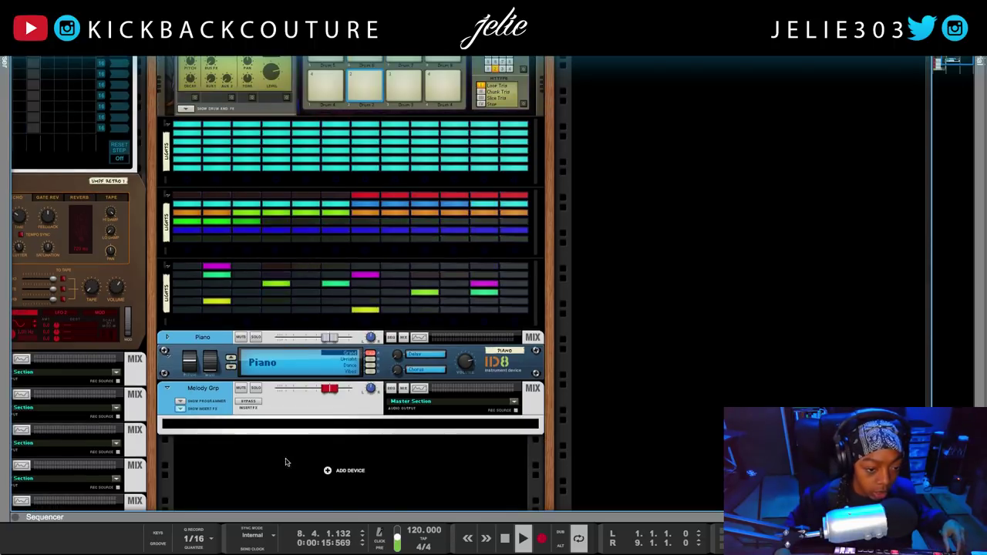
- Add a Combinator below the Melody Grp mix channel
right_click(316, 439)
mouse_move(354, 515)
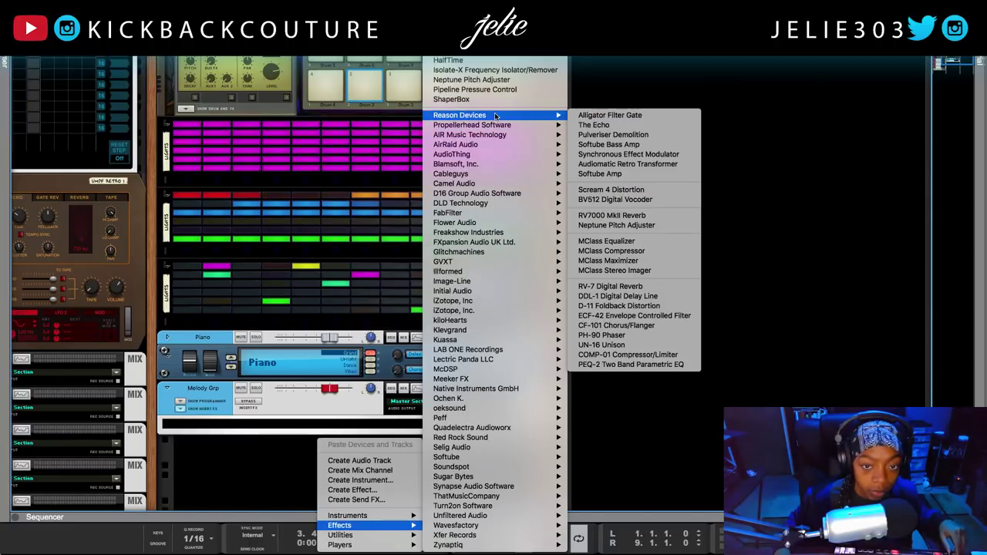
mouse_move(359, 545)
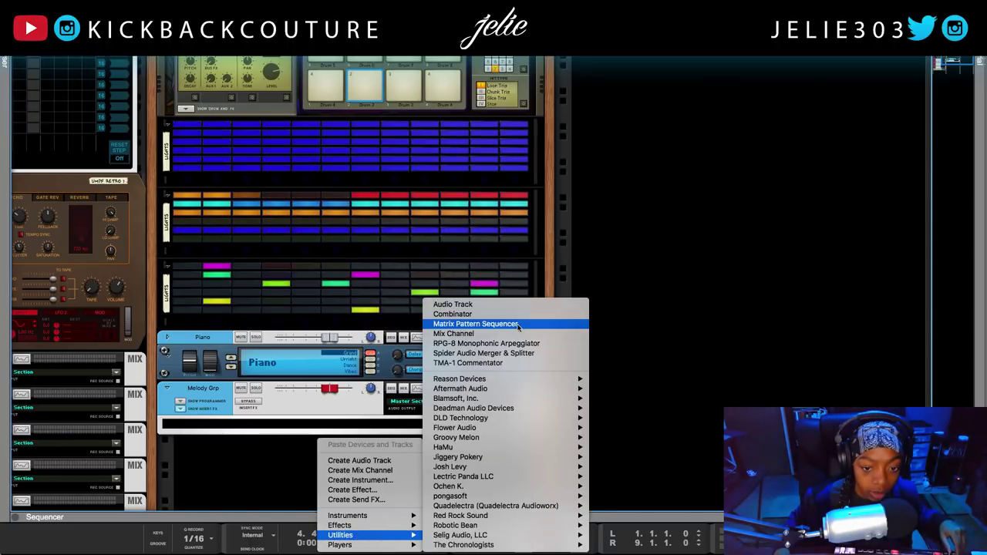
click(463, 314)
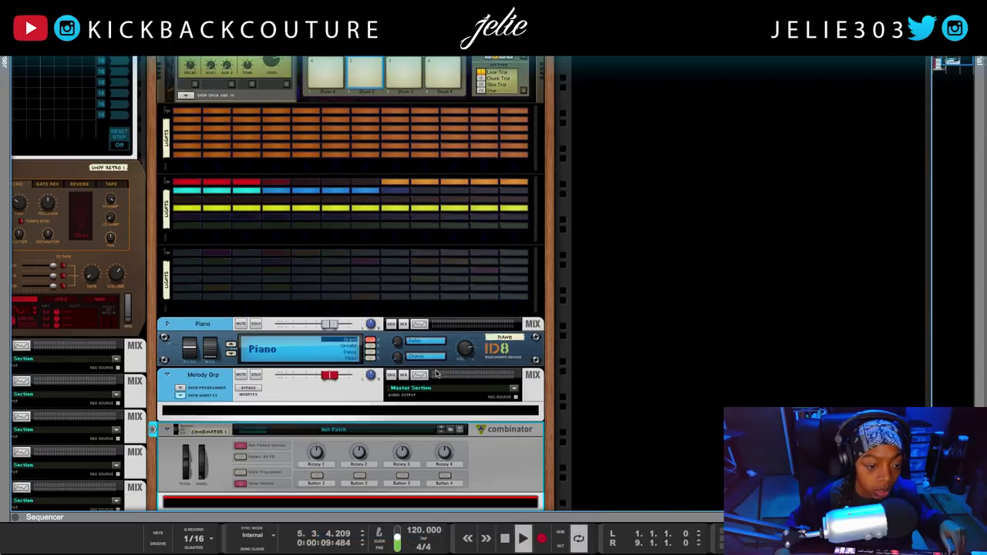
- Unfold the Piano mix channel and cable the Combinator's stereo Combi Output to the Melody Grp channel's input on the rack's rear
key(Tab)
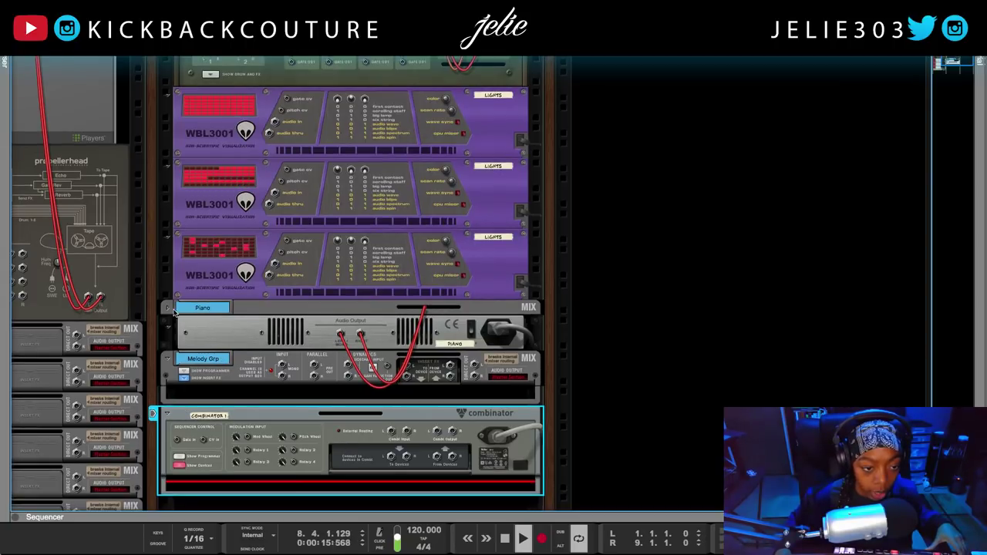
click(171, 308)
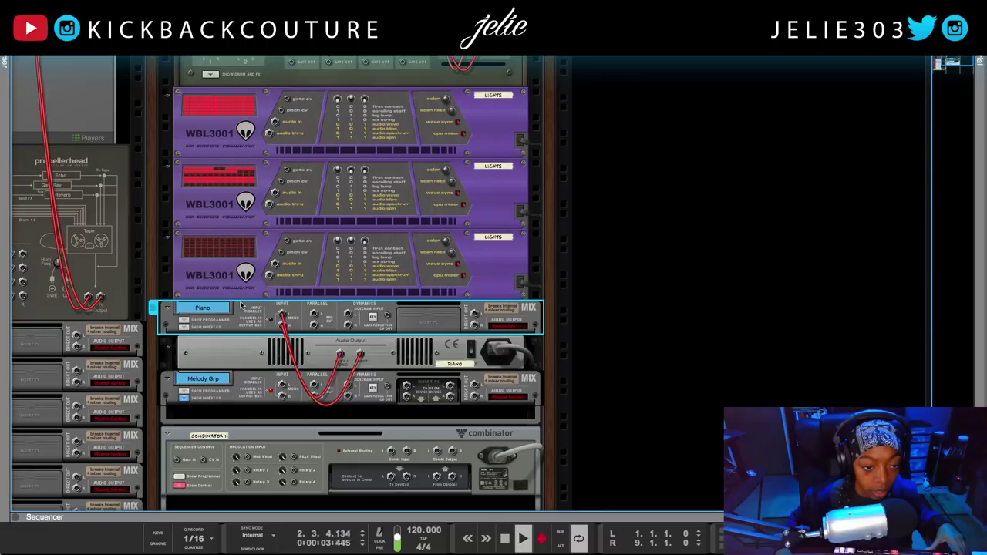
click(386, 355)
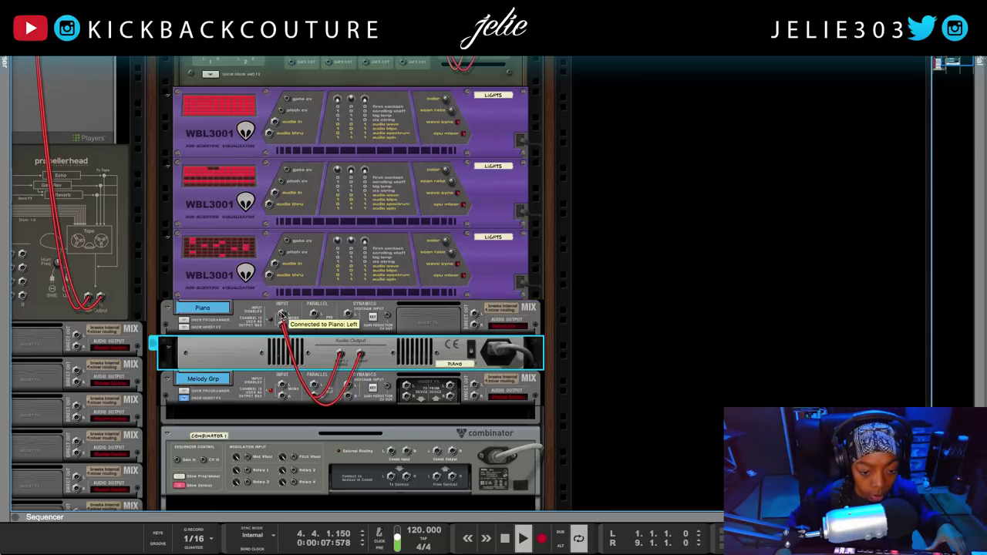
drag(436, 452, 282, 386)
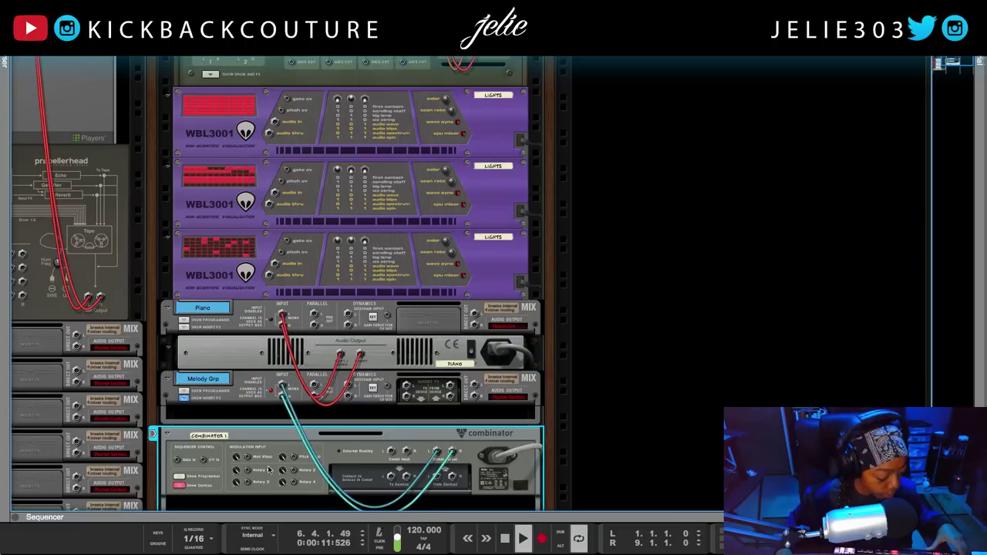
key(Tab)
- Set the Combinator's backdrop to Sonic Combinator.jpg from the Sonic folder in Trapdrops Vol. 2
scroll(324, 439, down, 4)
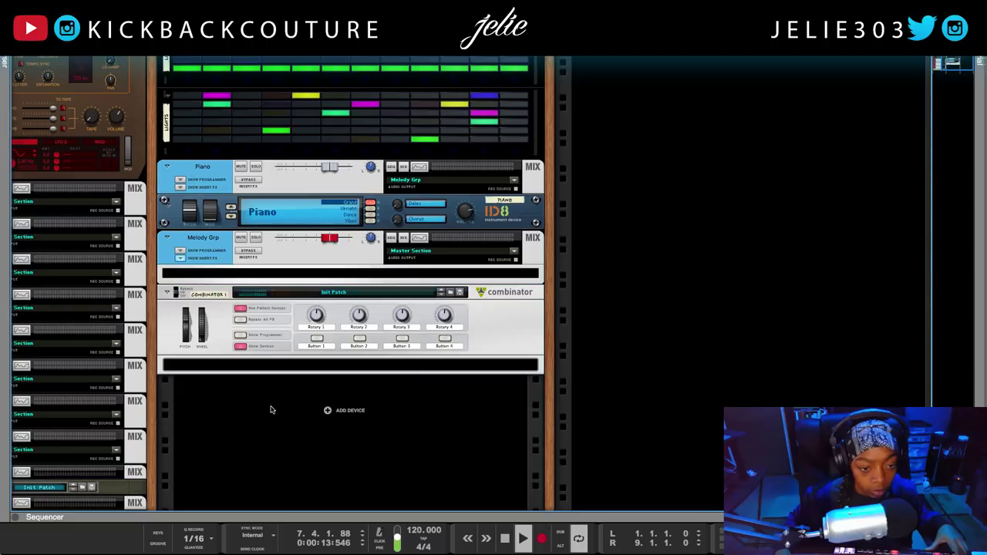
right_click(506, 334)
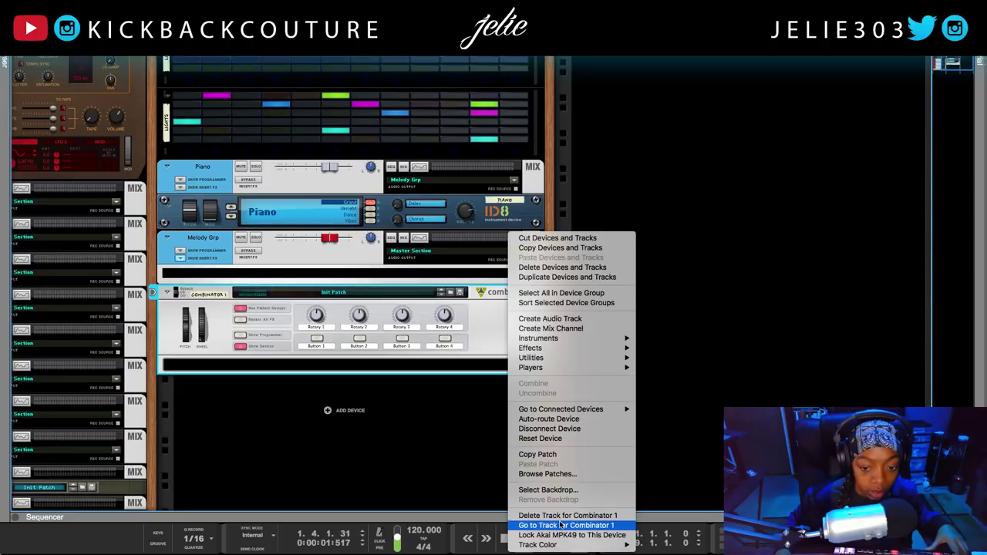
click(567, 491)
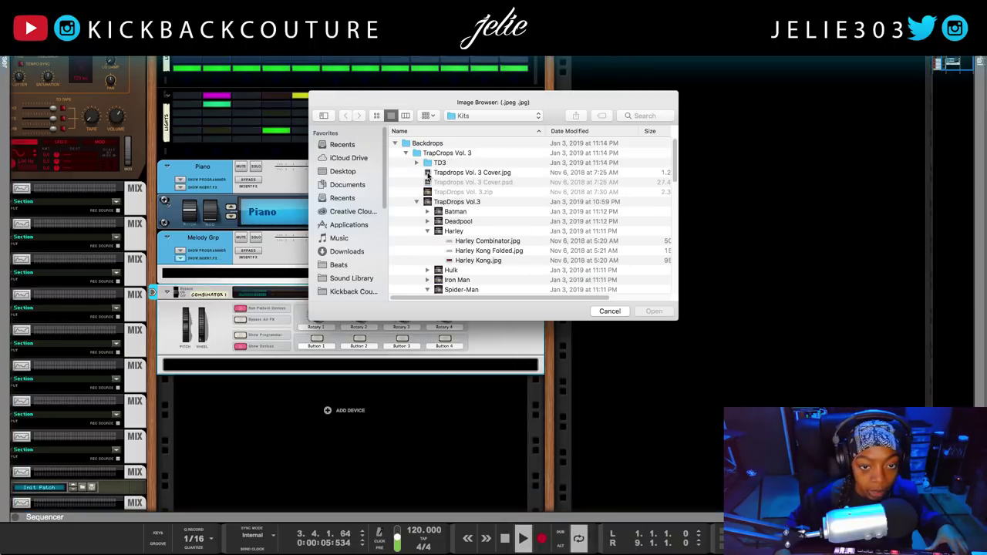
click(406, 153)
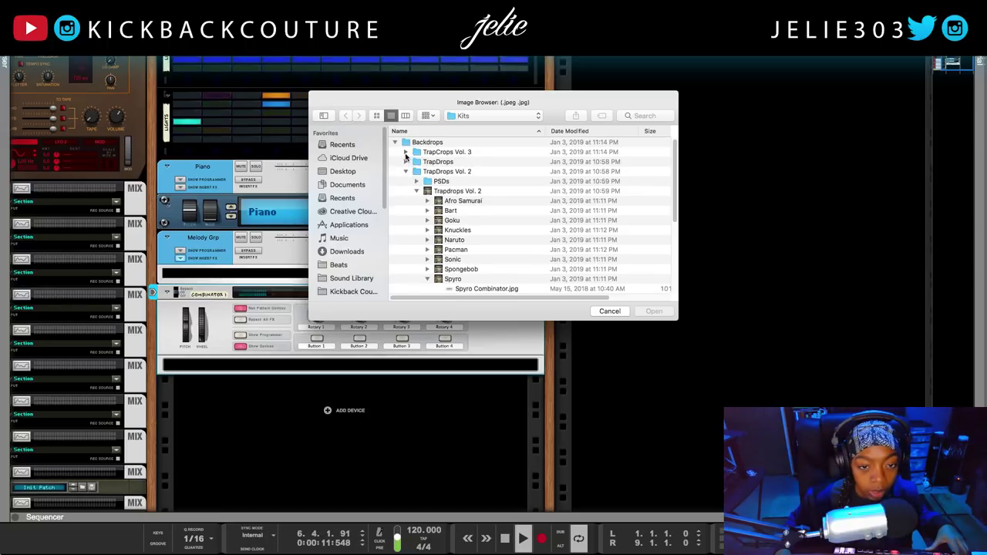
click(406, 153)
click(406, 154)
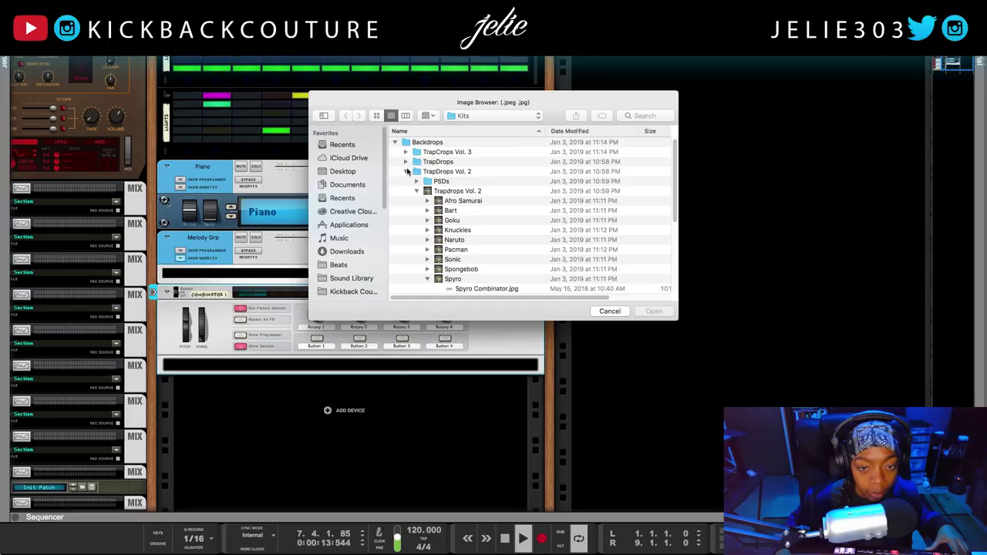
scroll(462, 215, down, 1)
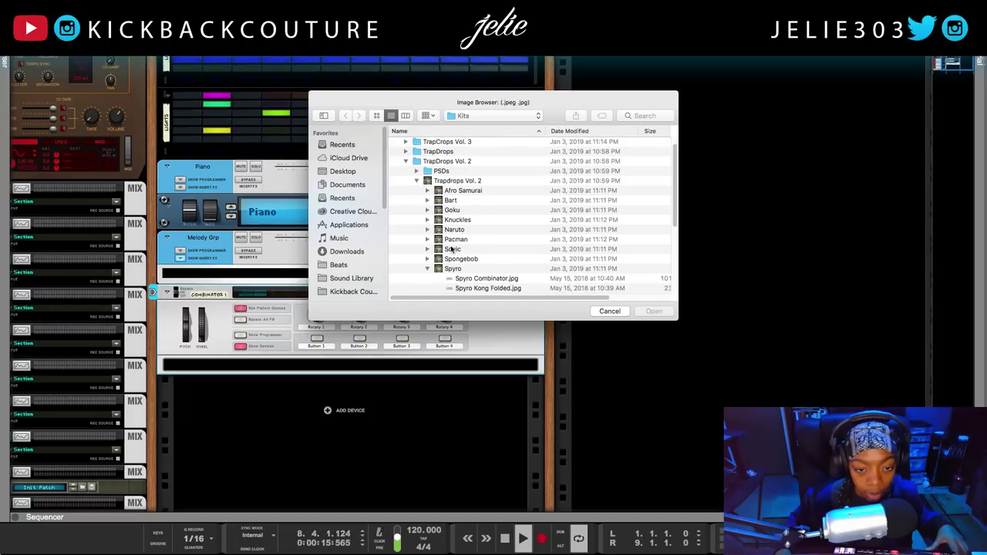
click(426, 249)
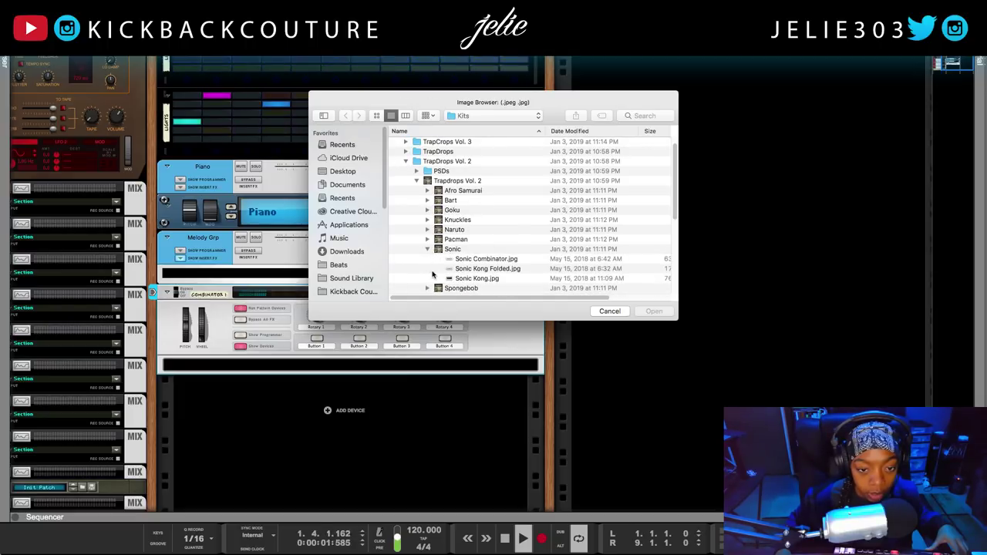
click(500, 260)
click(656, 311)
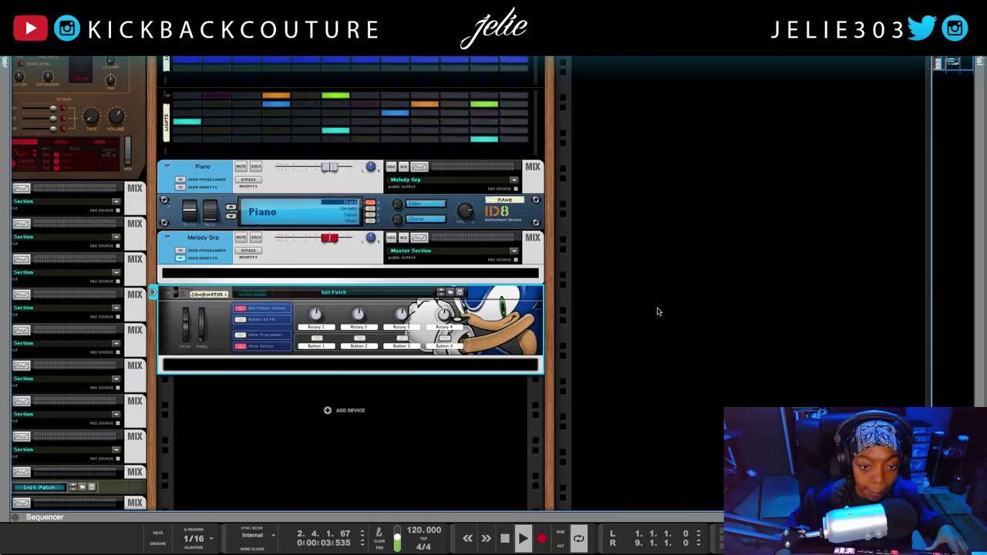
- Hide the insert FX section of the Melody Grp mix channel
click(198, 256)
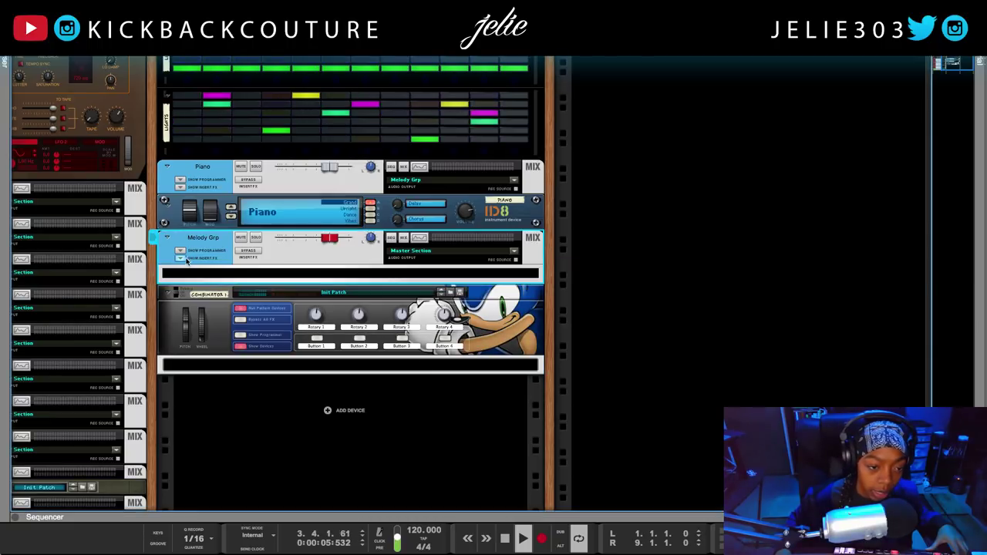
click(181, 259)
click(257, 384)
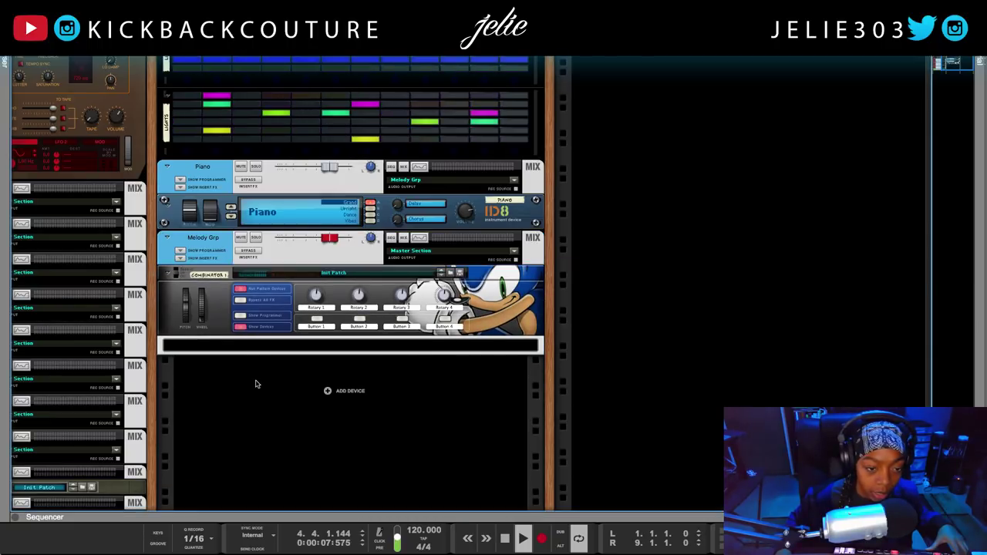
- Rename the Combinator as Melody Grp
click(208, 310)
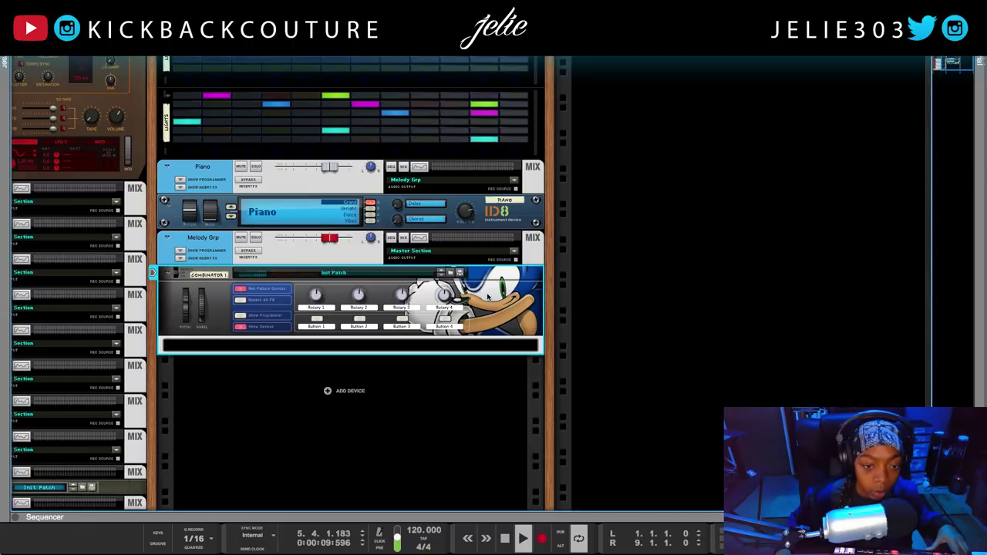
double_click(197, 275)
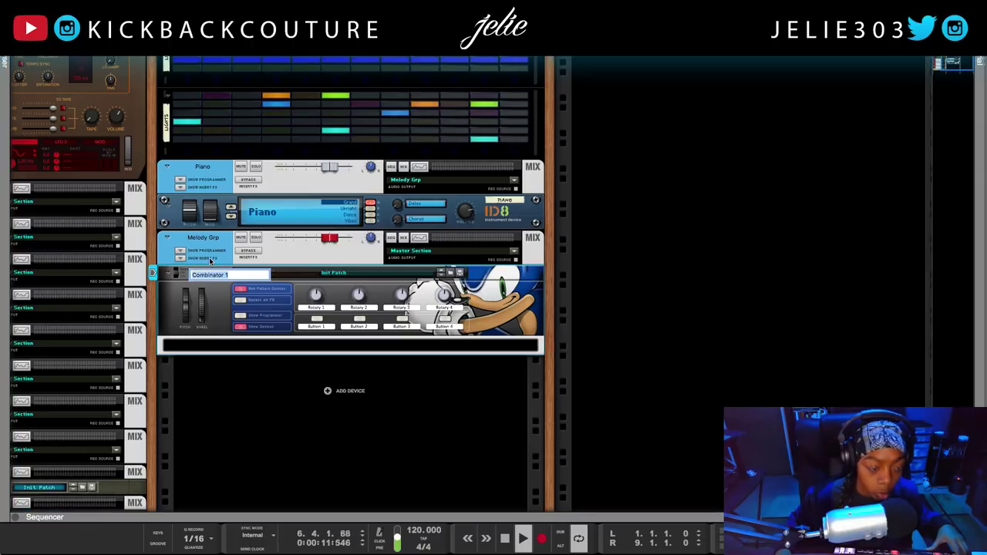
text(Melody)
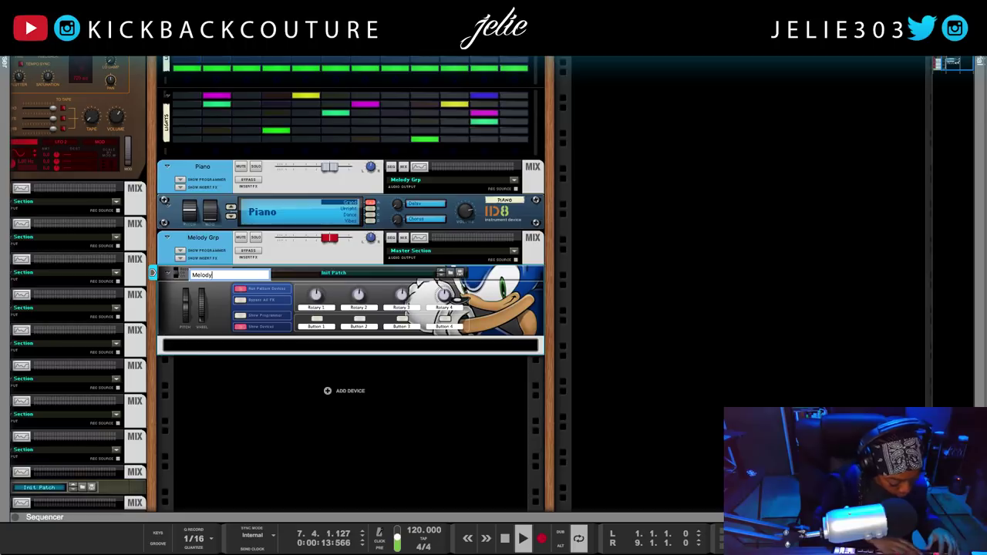
text( B)
key(BackSpace)
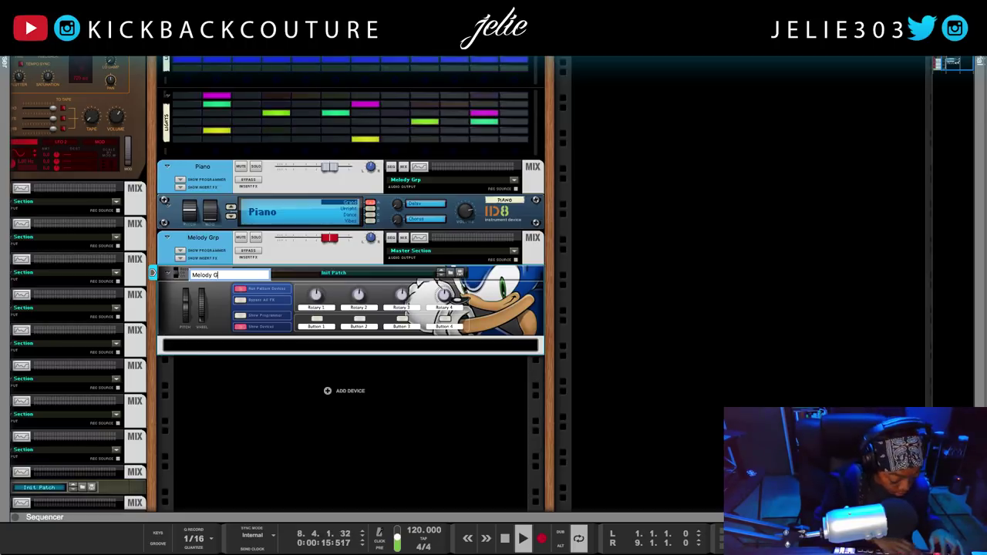
text(Grp)
key(Return)
click(258, 426)
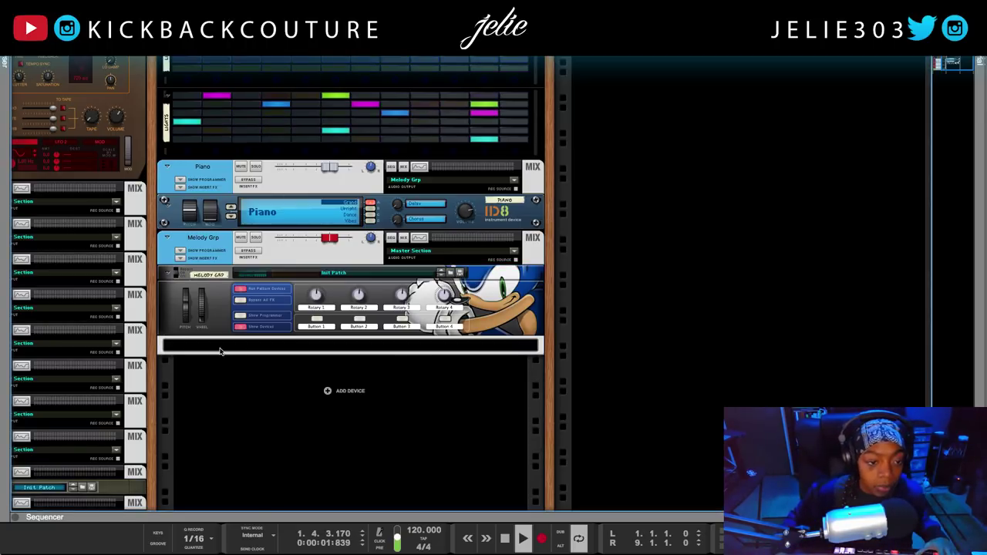
- Label the Combinator's four rotaries I, Can, I and Will, in order
double_click(322, 308)
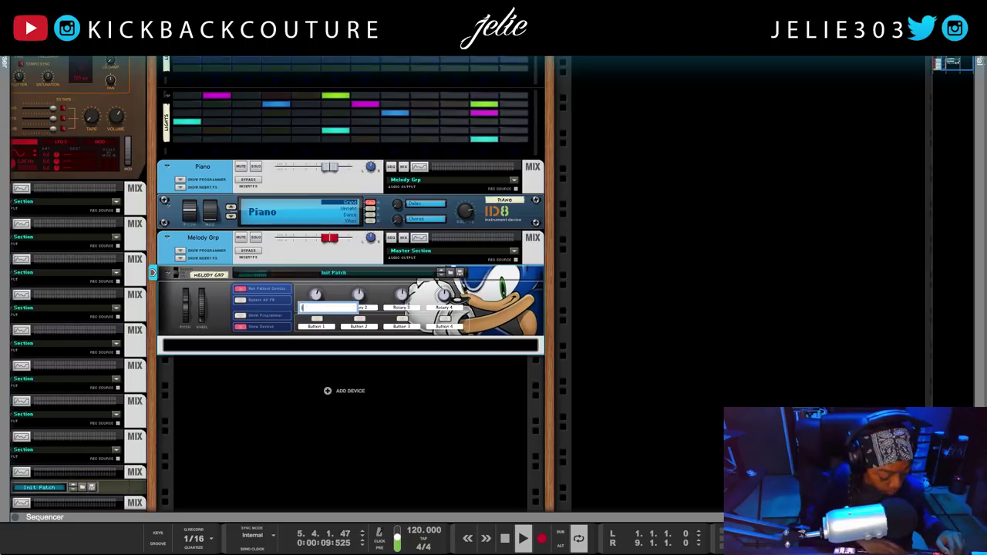
key(Return)
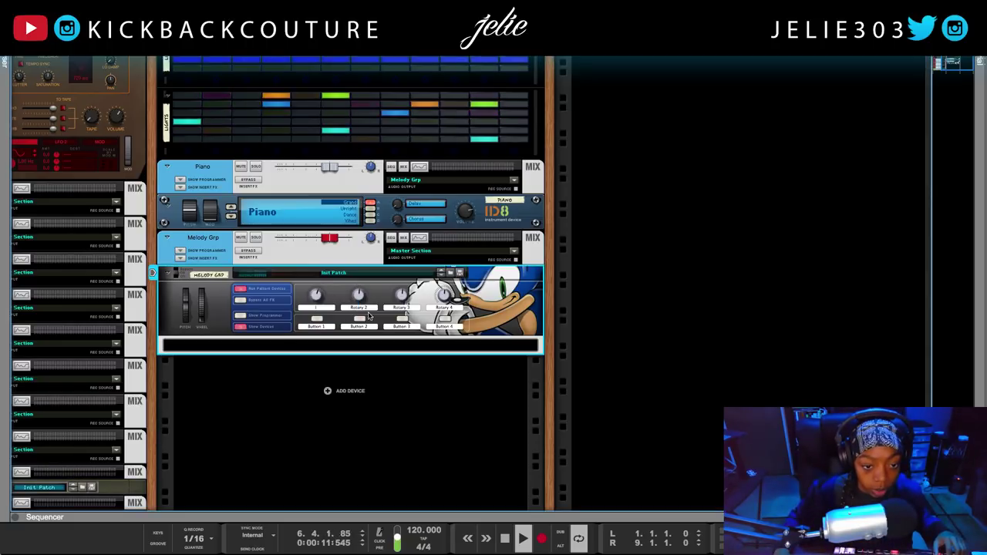
double_click(360, 307)
text(Can)
key(Return)
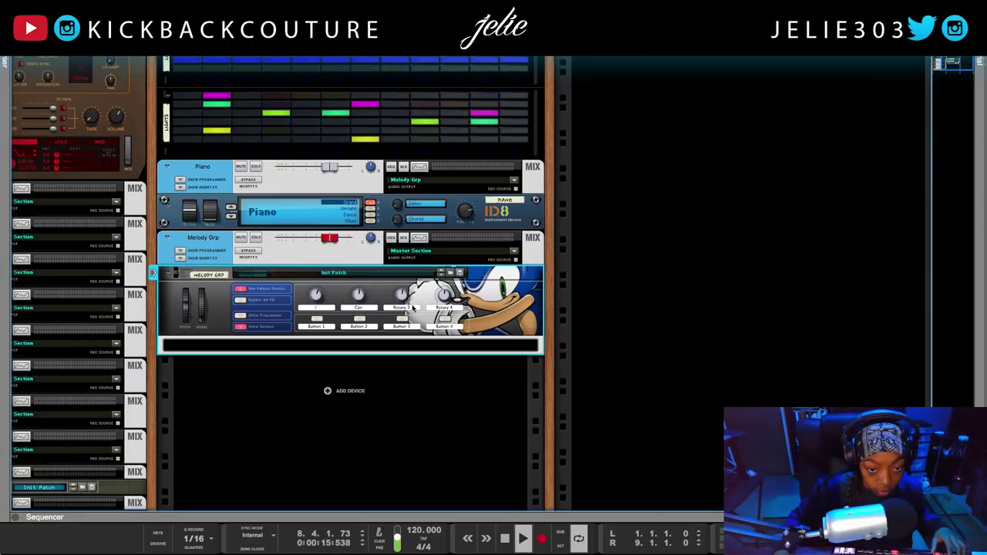
double_click(409, 306)
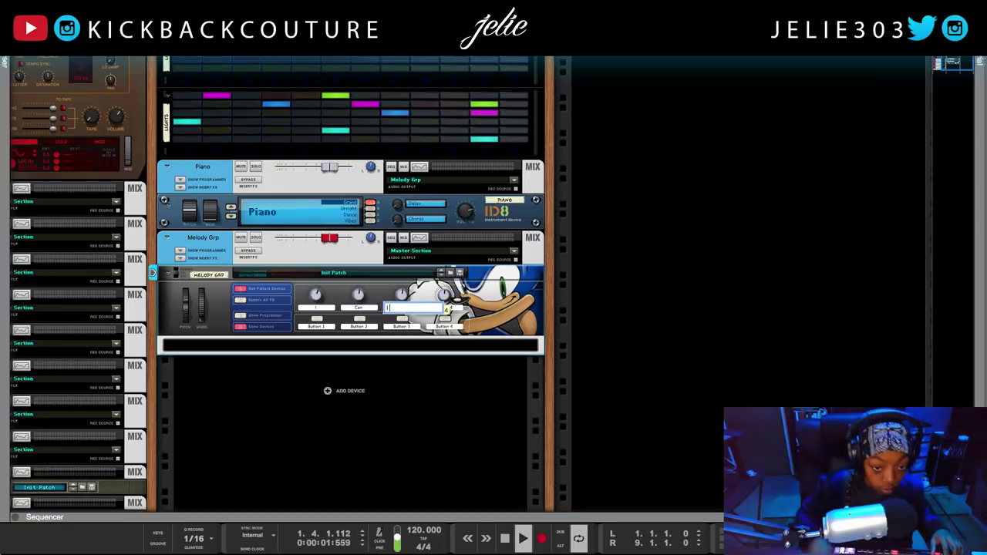
text(I)
double_click(449, 307)
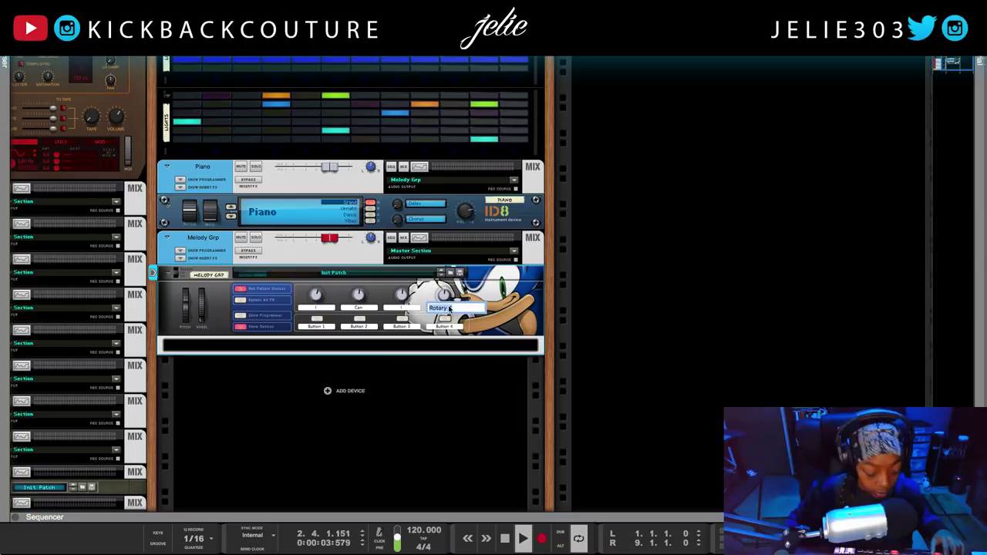
text(Will)
key(Return)
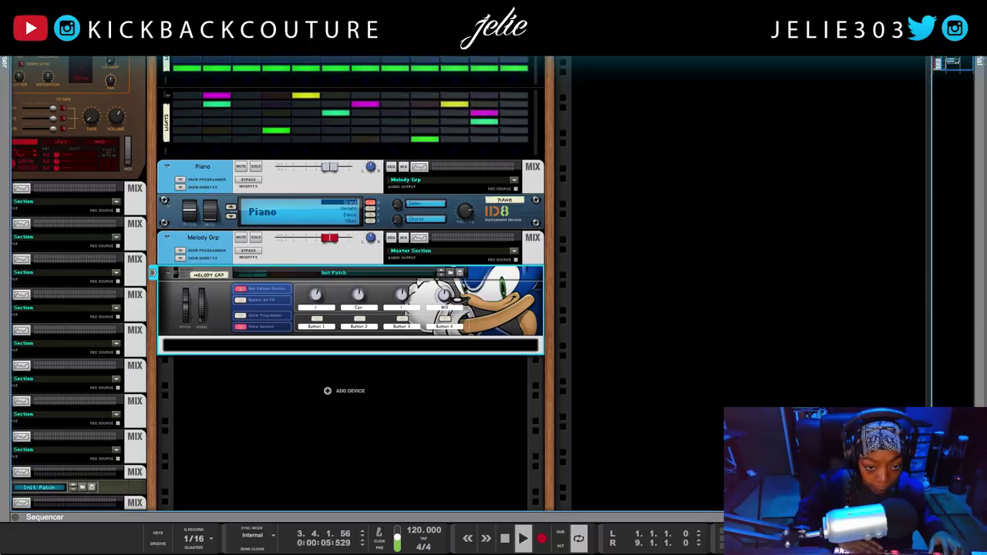
- Label the Combinator's four buttons I, Must, I and Am, in order
double_click(325, 328)
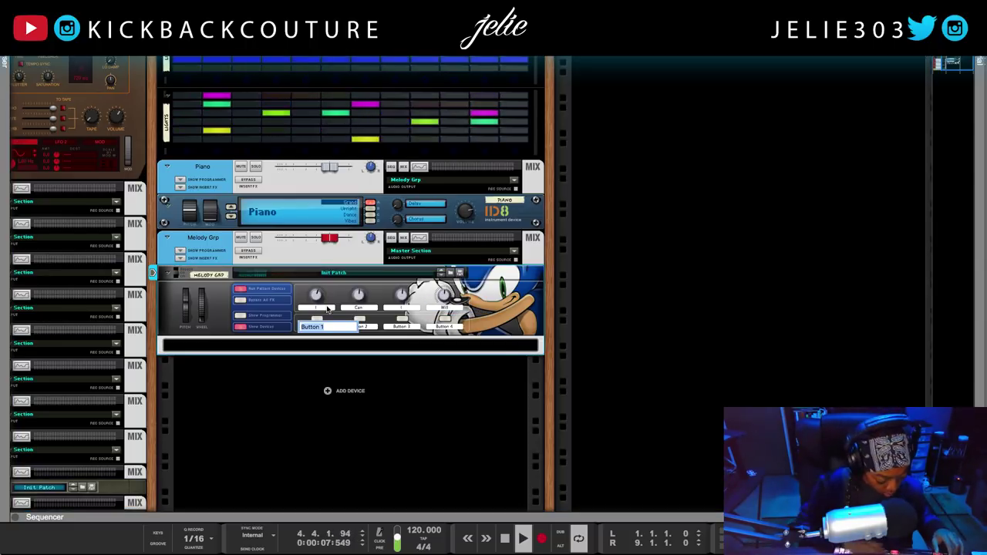
text(I)
key(Return)
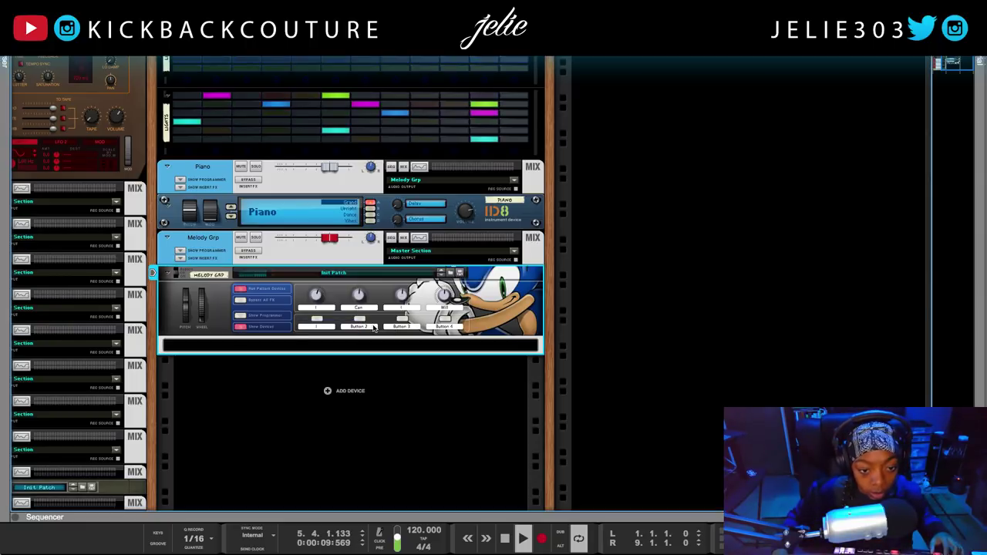
double_click(373, 328)
text(Must)
key(Return)
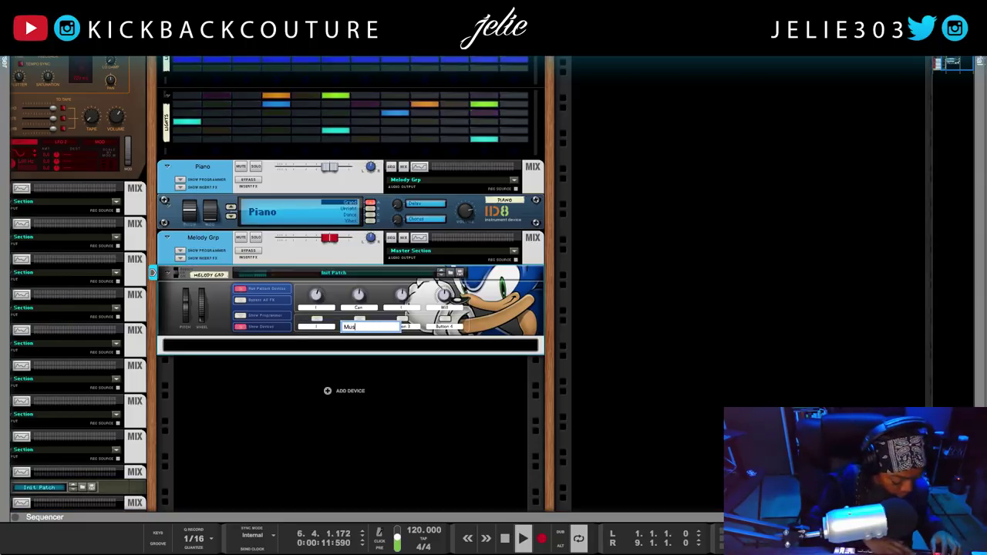
double_click(401, 325)
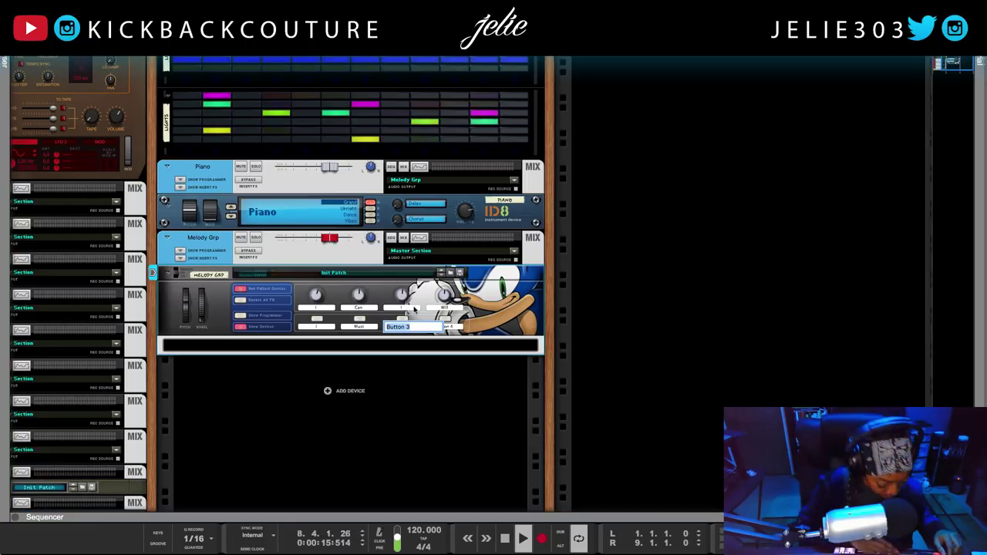
click(515, 328)
double_click(444, 326)
text(Am)
click(458, 410)
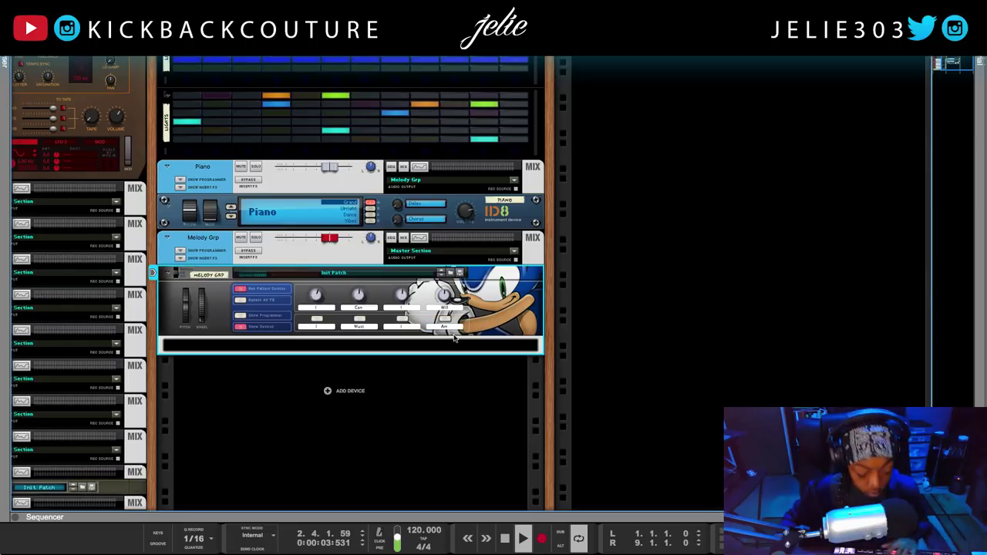
- Hide the devices area of the Melody Grp Combinator and stop playback
click(239, 328)
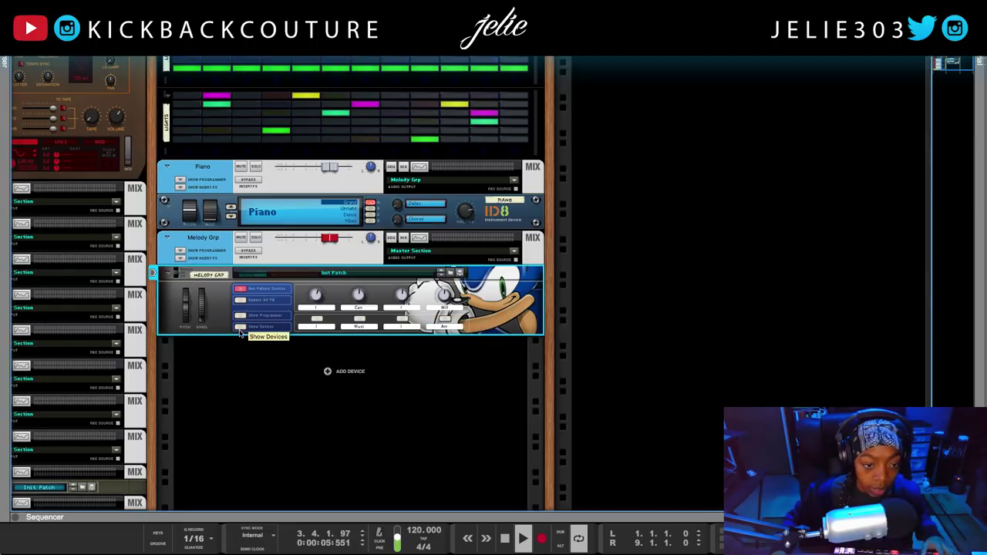
key(space)
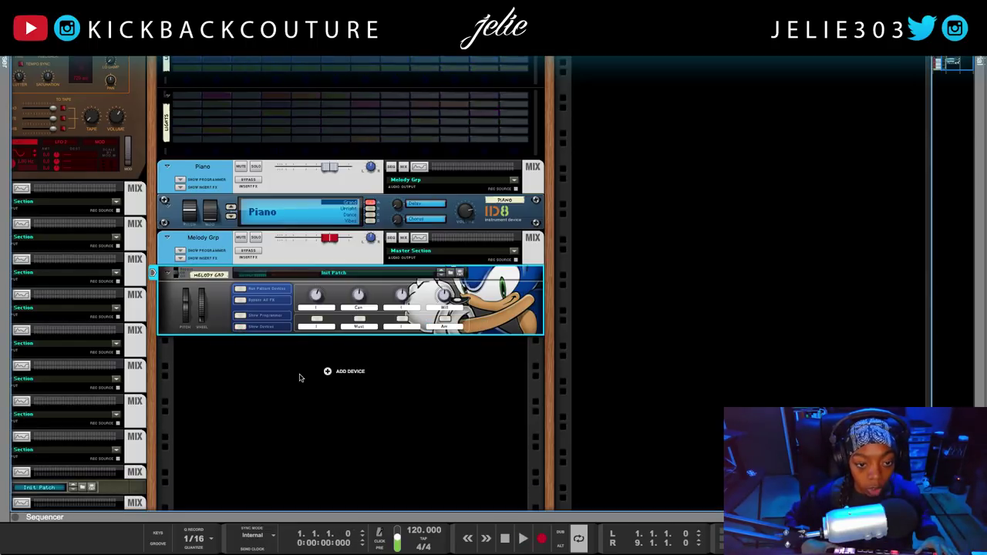
click(241, 328)
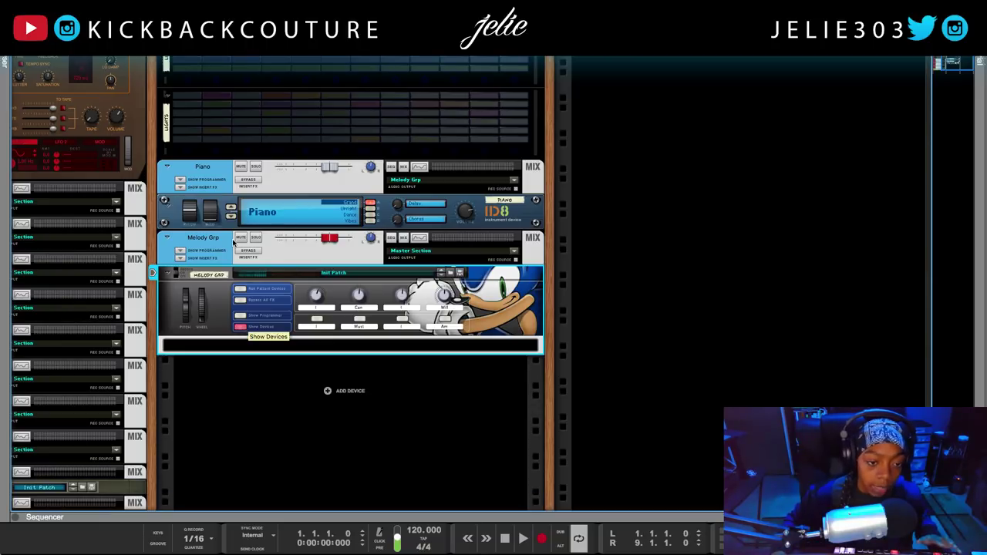
click(216, 242)
right_click(214, 241)
click(243, 409)
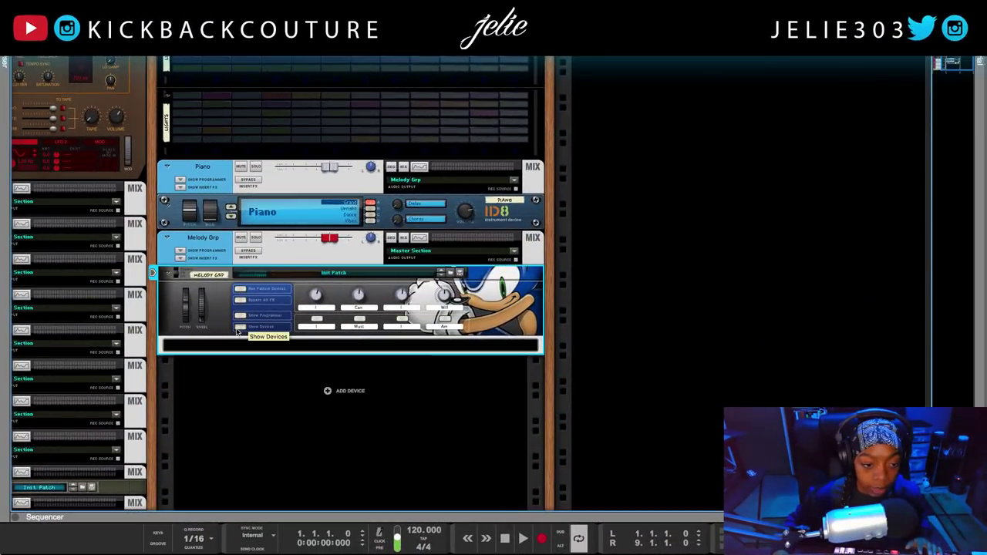
click(249, 332)
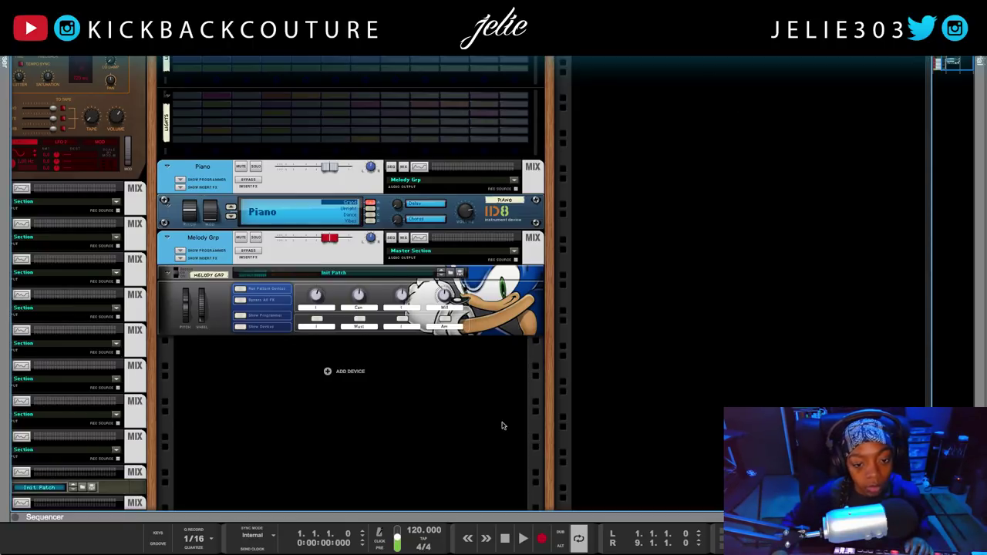
- Move the Melody Grp channel and its Combinator up beneath the sampler, and place one Lights display directly above them
scroll(347, 394, up, 3)
mouse_move(219, 382)
mouse_down()
mouse_move(239, 88)
mouse_move(250, 158)
mouse_move(247, 115)
mouse_move(232, 127)
mouse_up()
drag(232, 494, 348, 108)
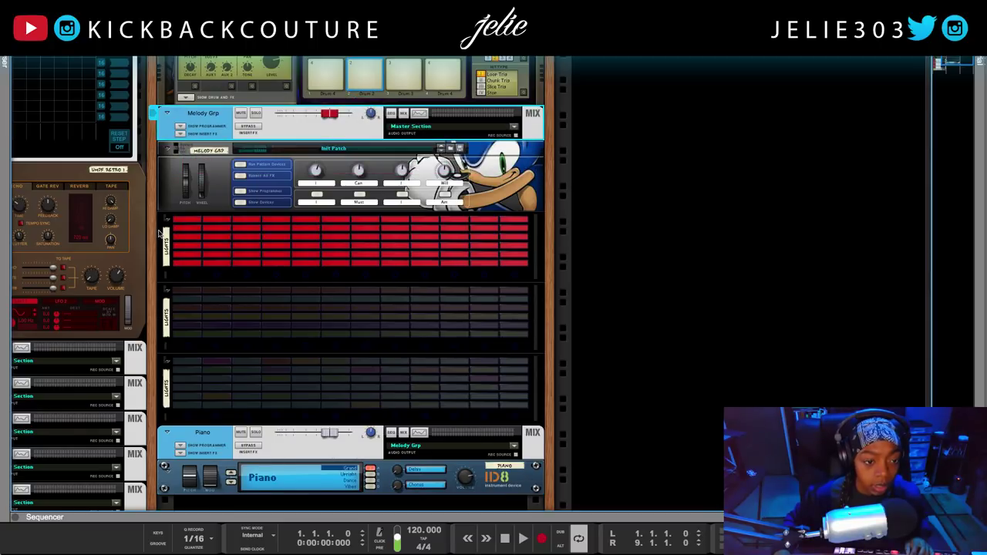
drag(167, 246, 346, 112)
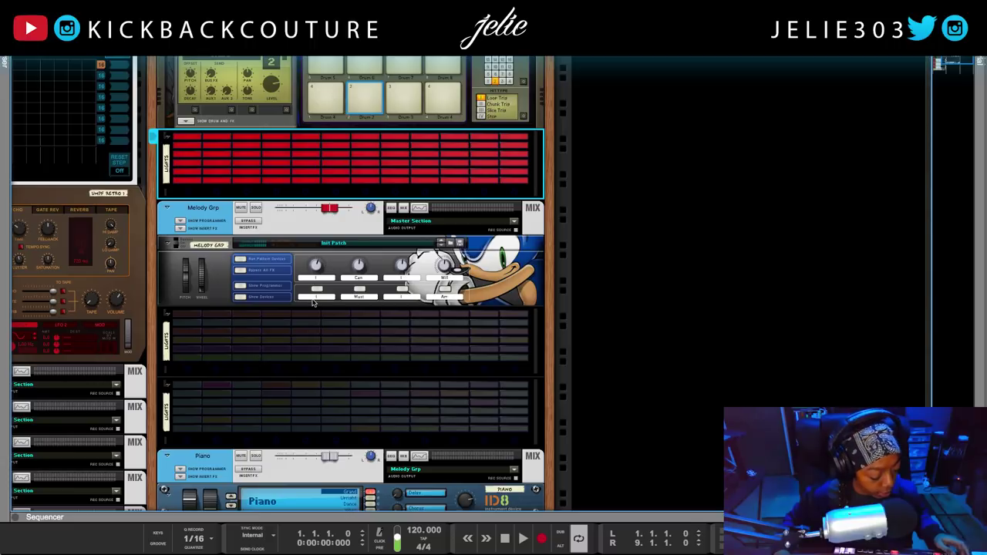
- Change the rear mode switches of the two Lights displays below the Melody Grp Combinator and test them with brief playback
key(Tab)
click(334, 318)
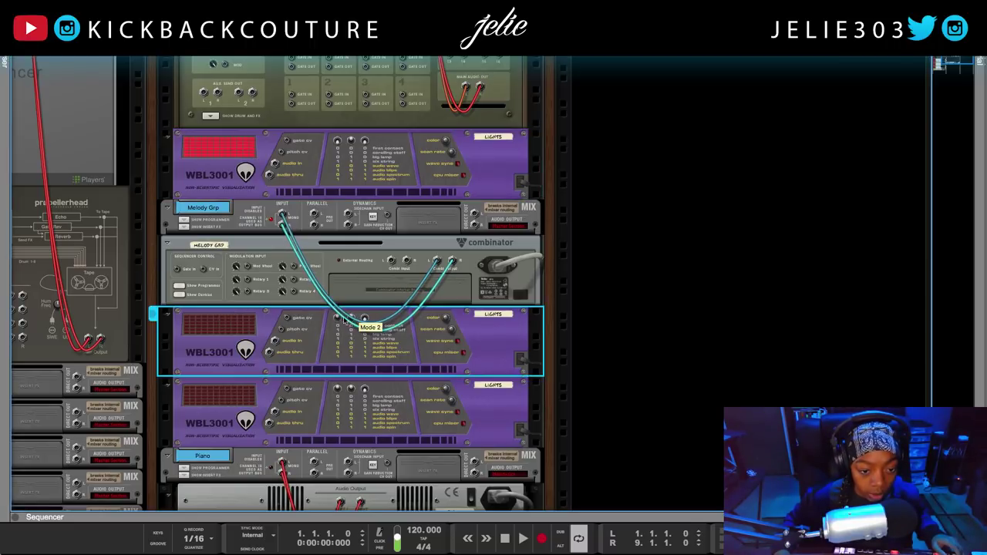
click(348, 401)
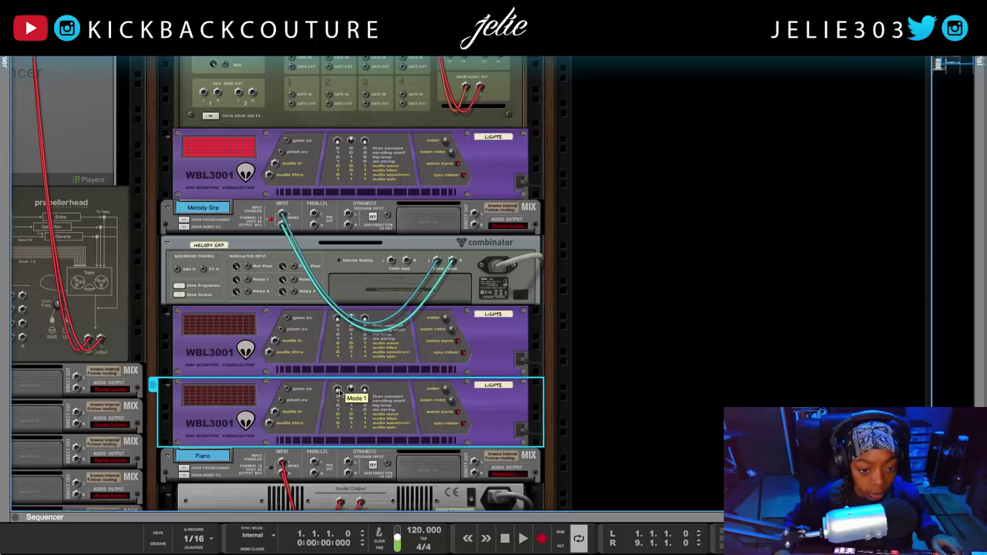
key(Tab)
key(space)
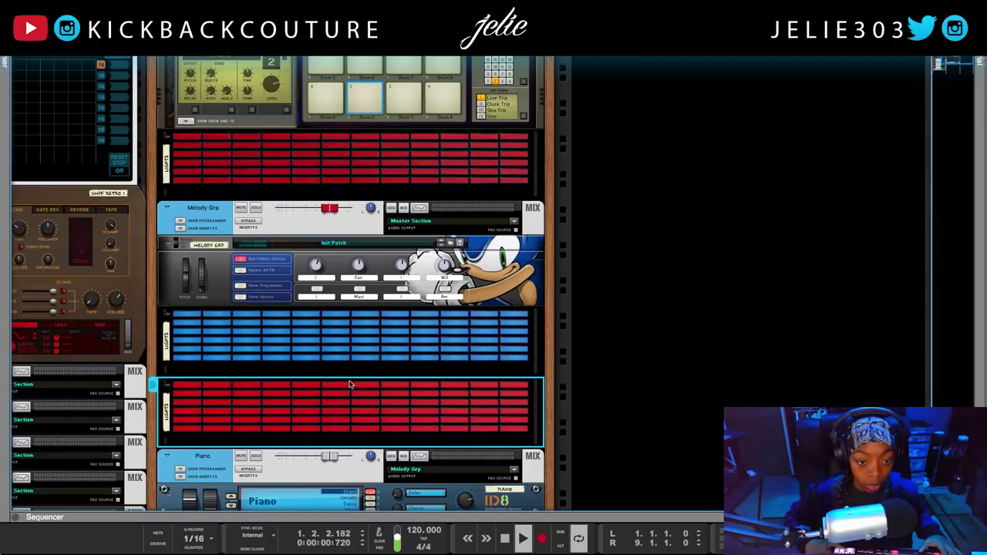
scroll(491, 330, down, 3)
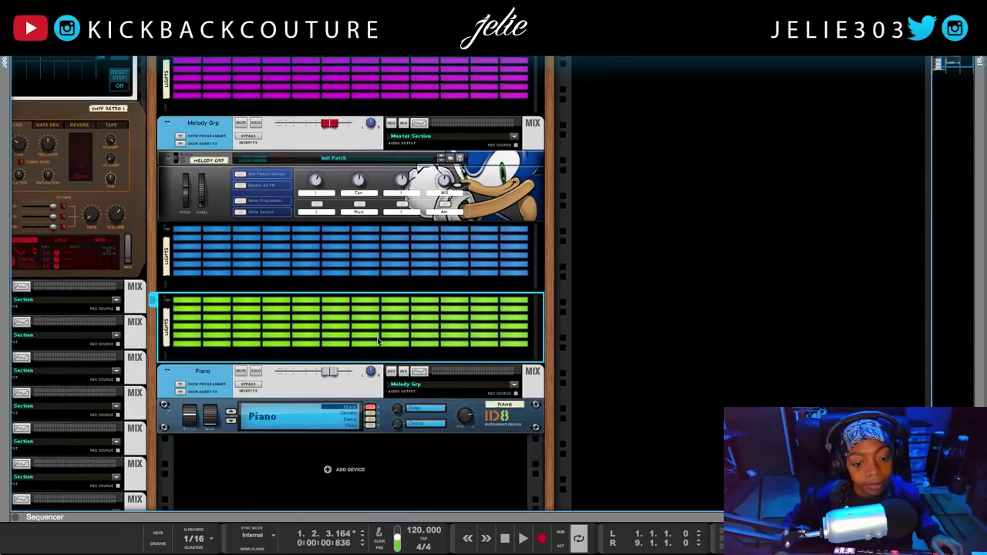
- Unfold the Master Section, show its insert effects, and select the MClass Equalizer
scroll(568, 264, right, 1)
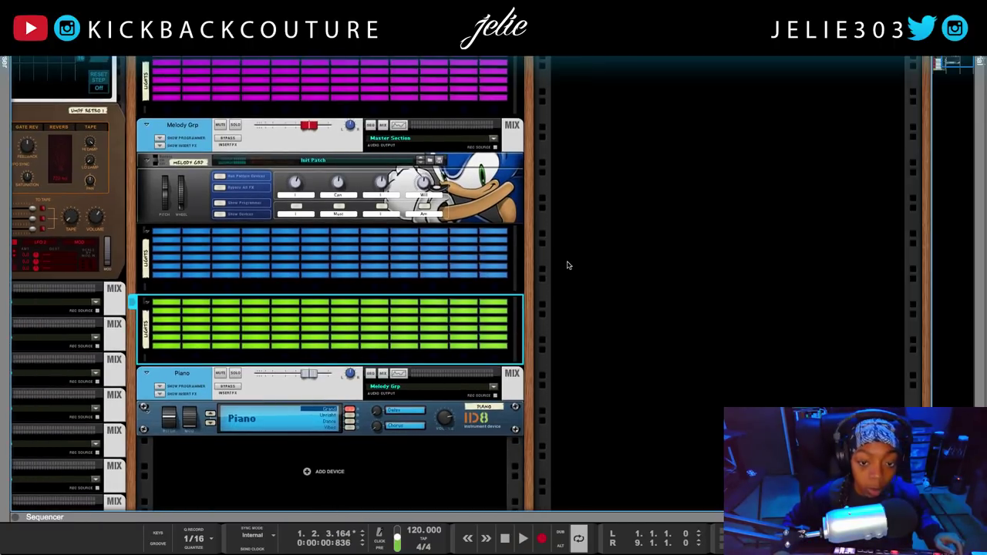
scroll(531, 272, up, 7)
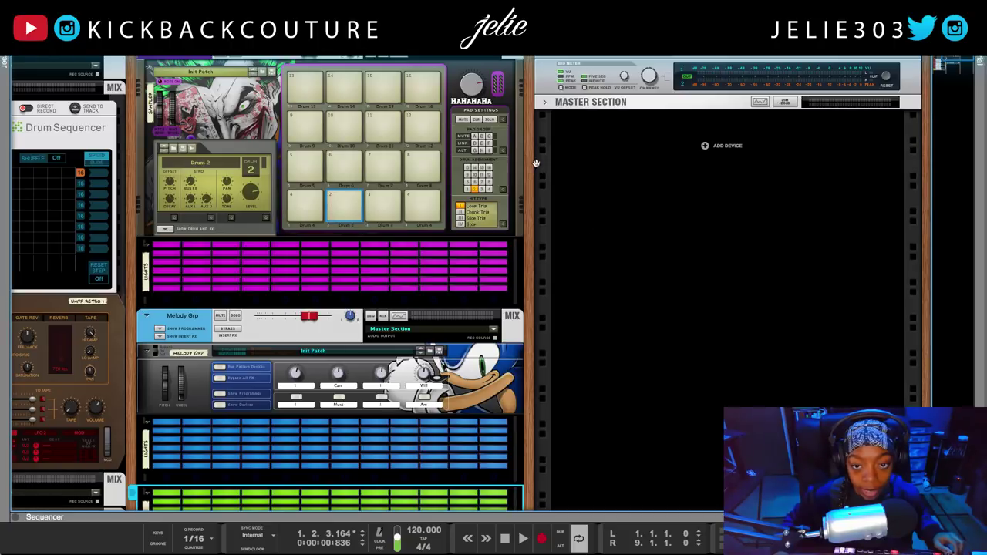
click(544, 103)
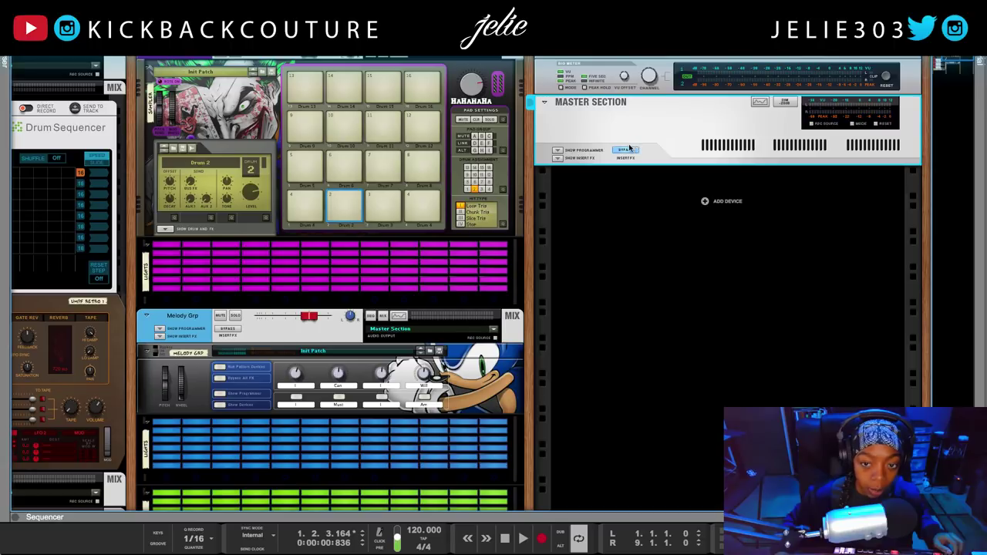
click(557, 158)
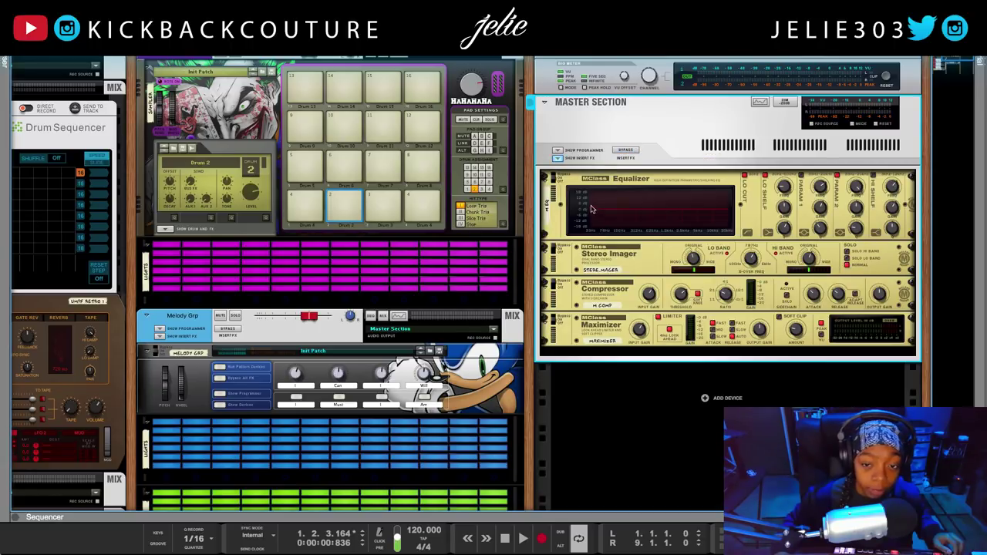
click(609, 179)
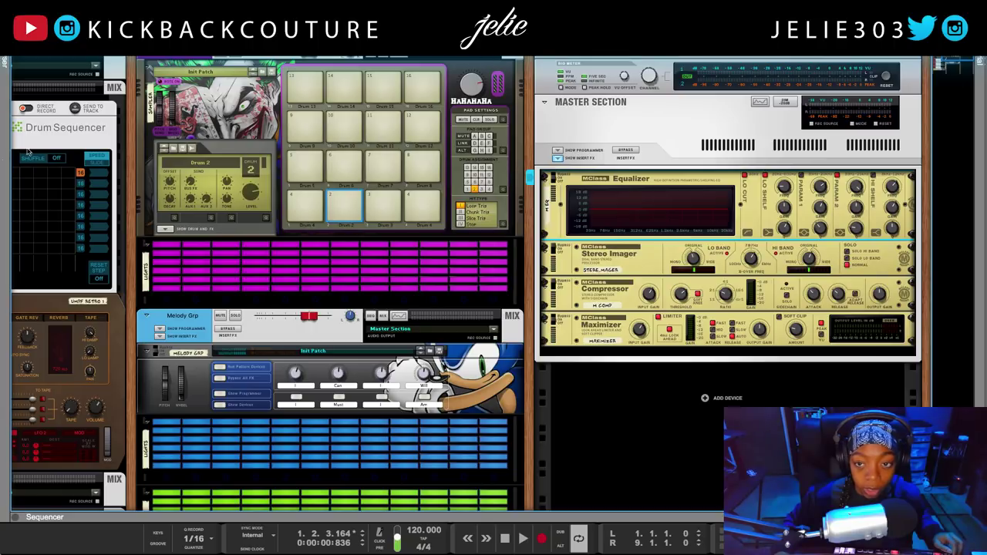
- Clear all insert effects from the Master Section in the rack
key(F5)
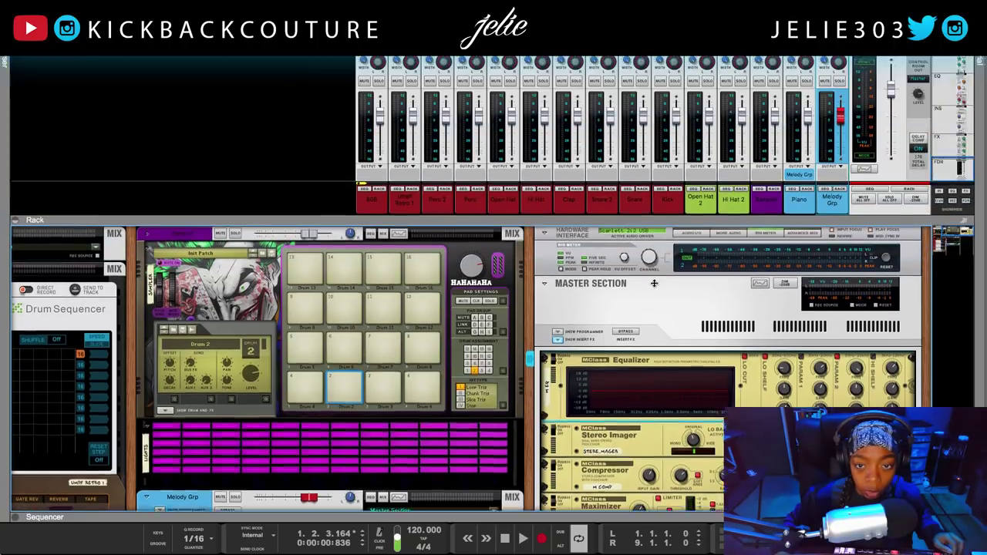
key(F6)
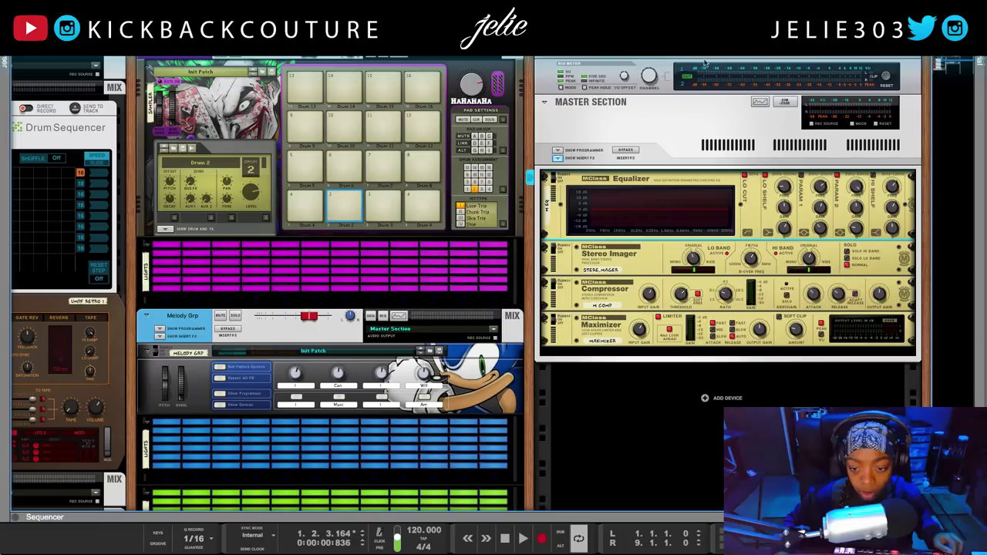
right_click(662, 131)
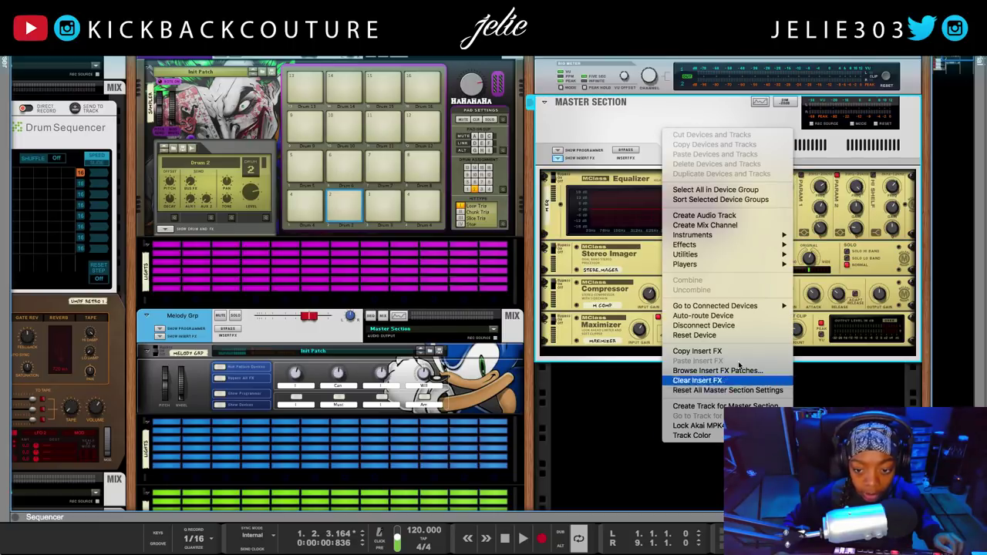
click(724, 336)
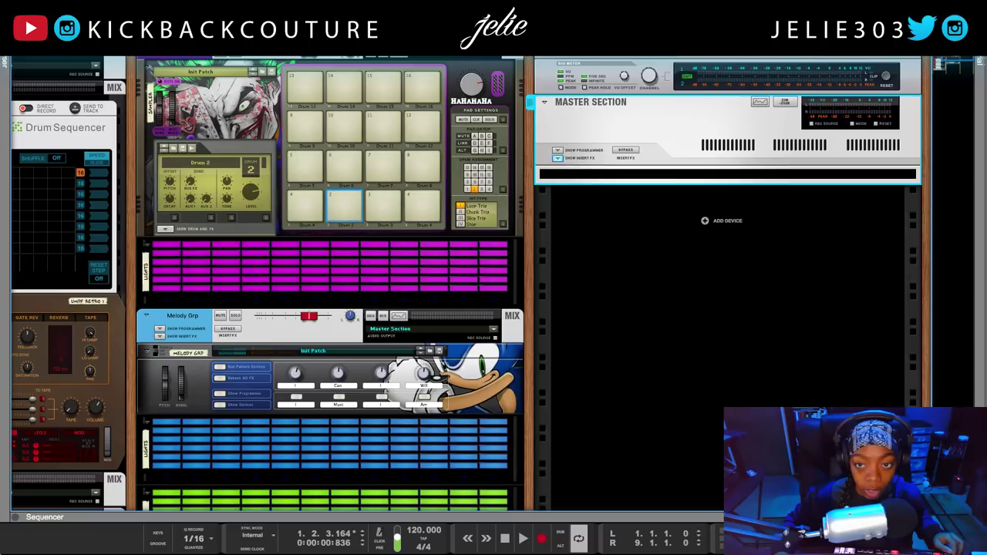
- Examine the master inserts controls in the mixer and return to the rack's Master Section
key(F5)
scroll(918, 200, up, 10)
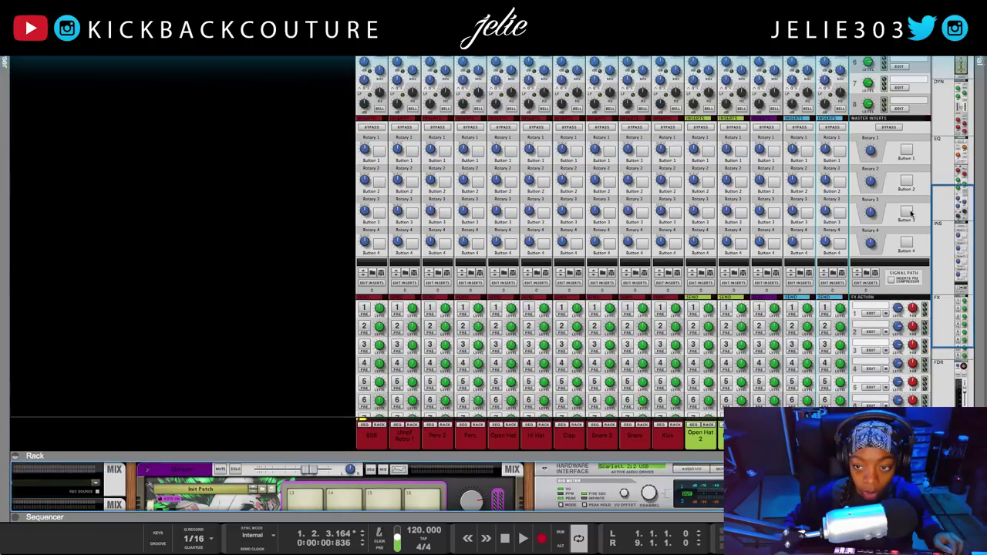
drag(716, 456, 651, 93)
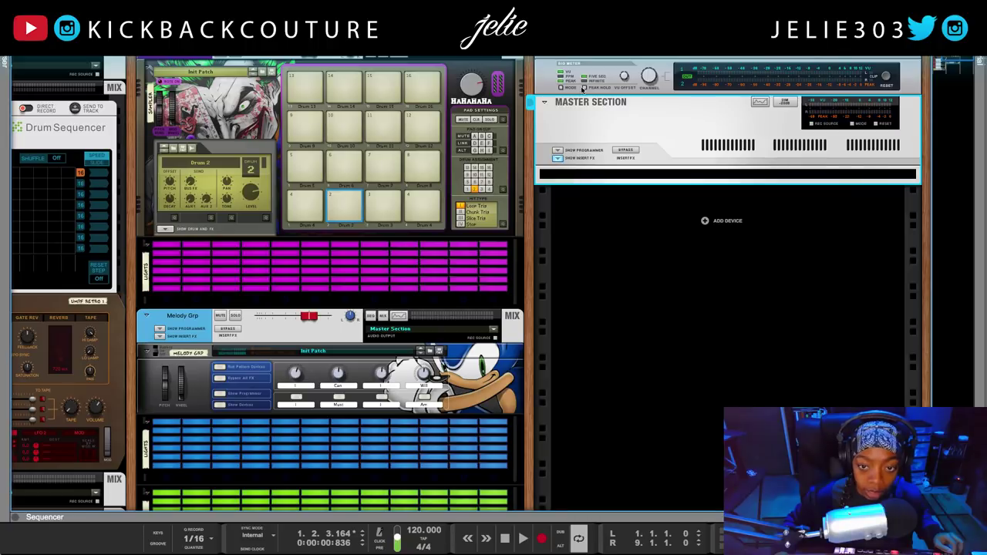
key(F5)
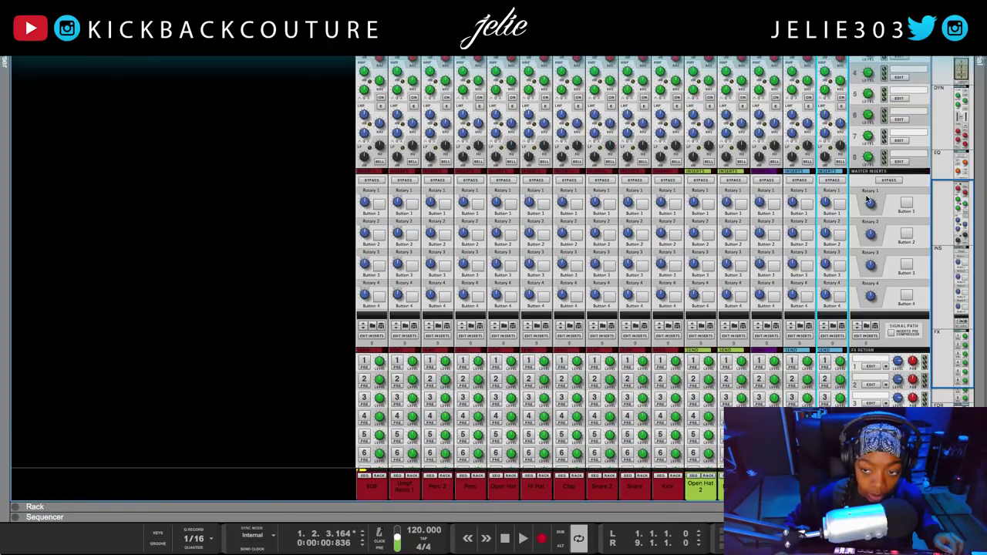
scroll(879, 175, down, 5)
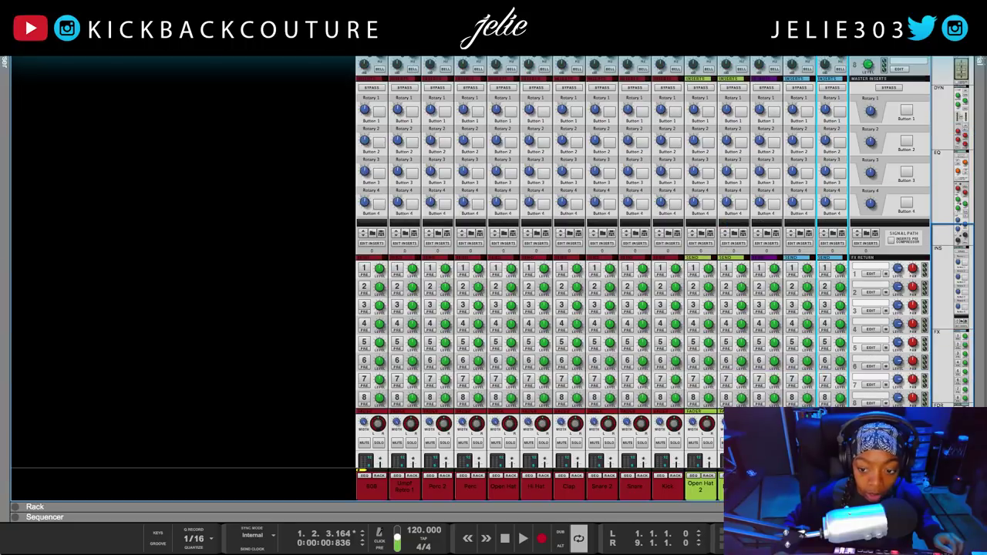
key(F6)
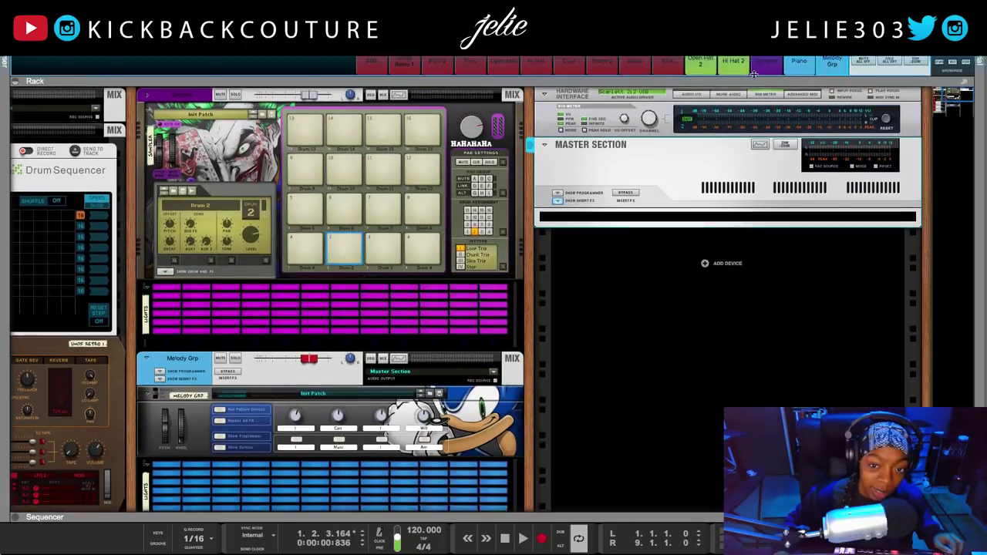
drag(525, 258, 512, 265)
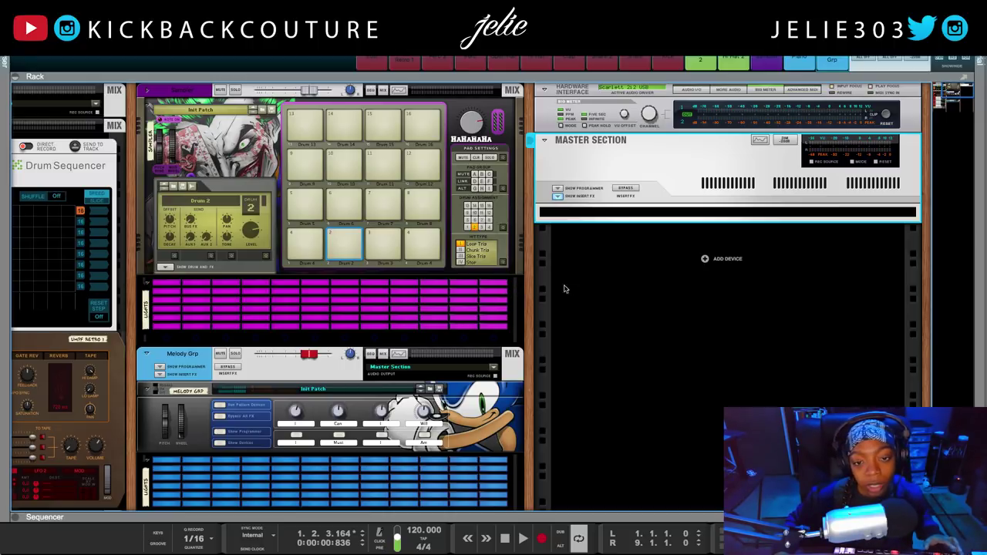
- Add an MClass Stereo Imager to the Master Section's insert effects
right_click(620, 210)
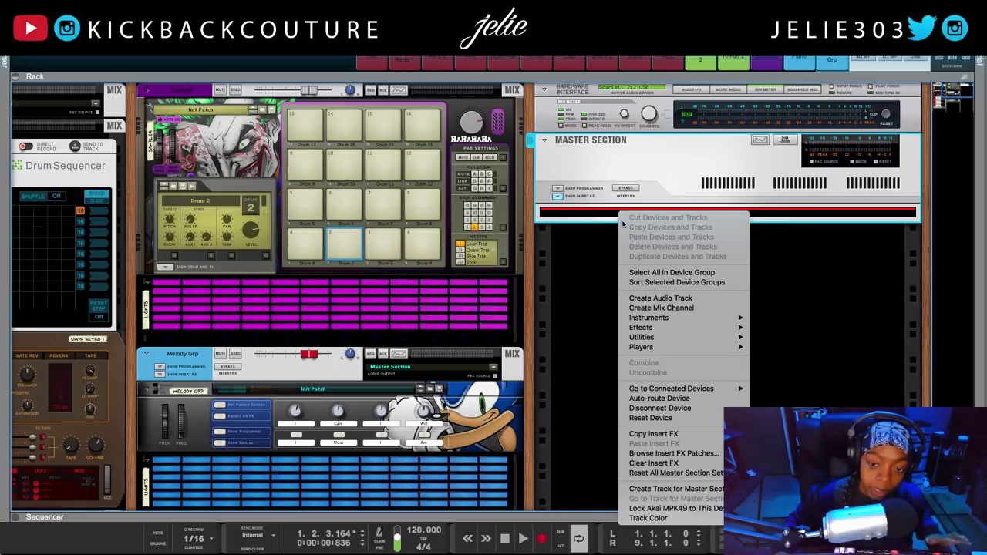
mouse_move(652, 330)
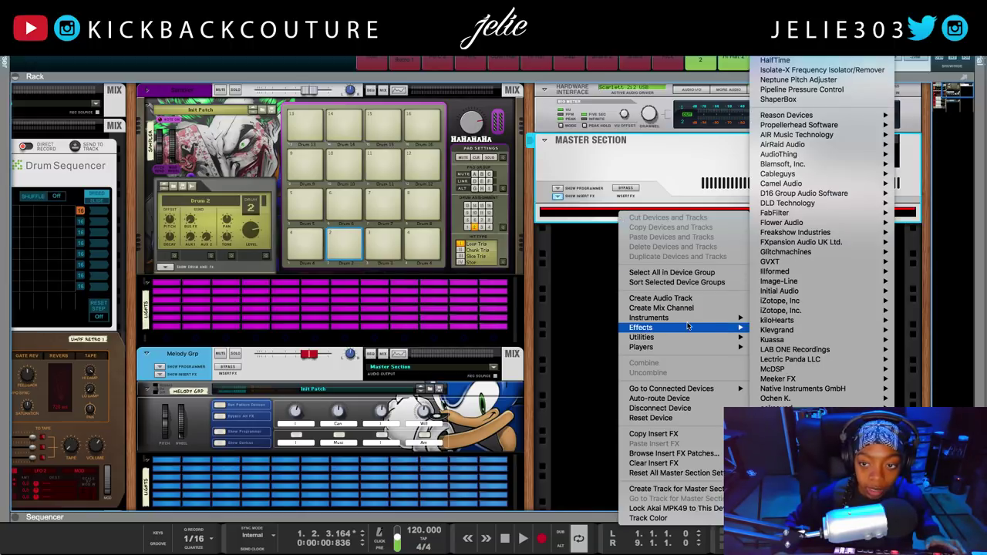
mouse_move(863, 121)
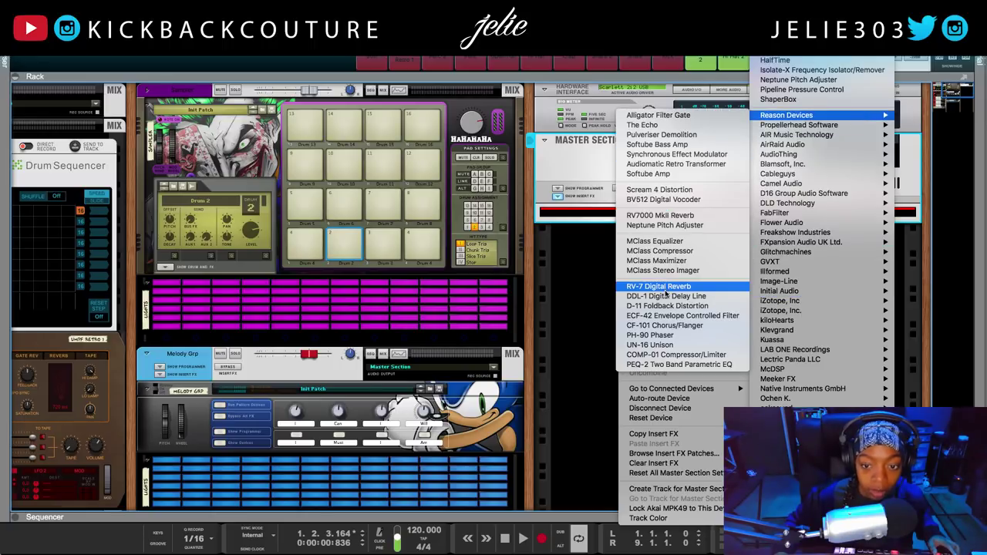
click(665, 271)
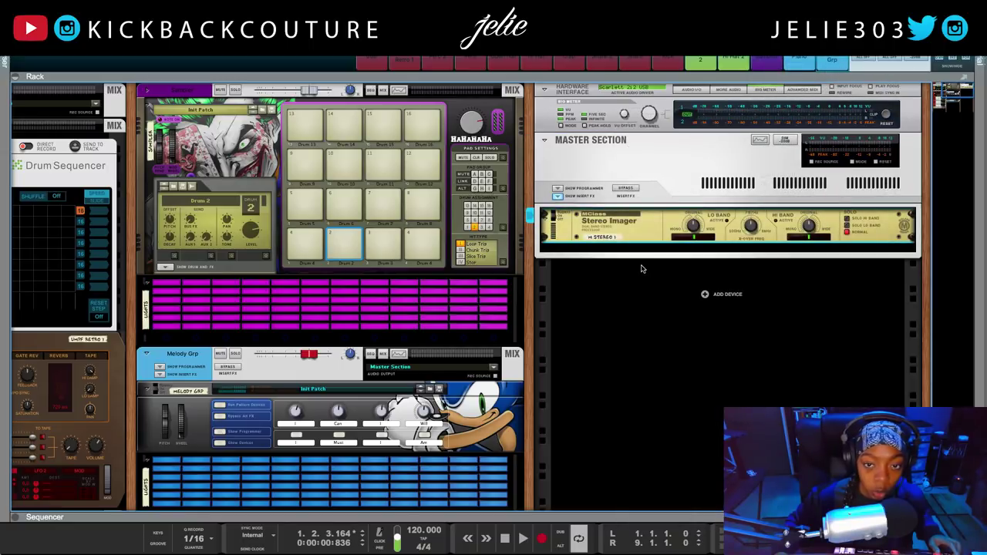
- Show the Master Section's programmer and rename its Button 1 as Mono
click(558, 189)
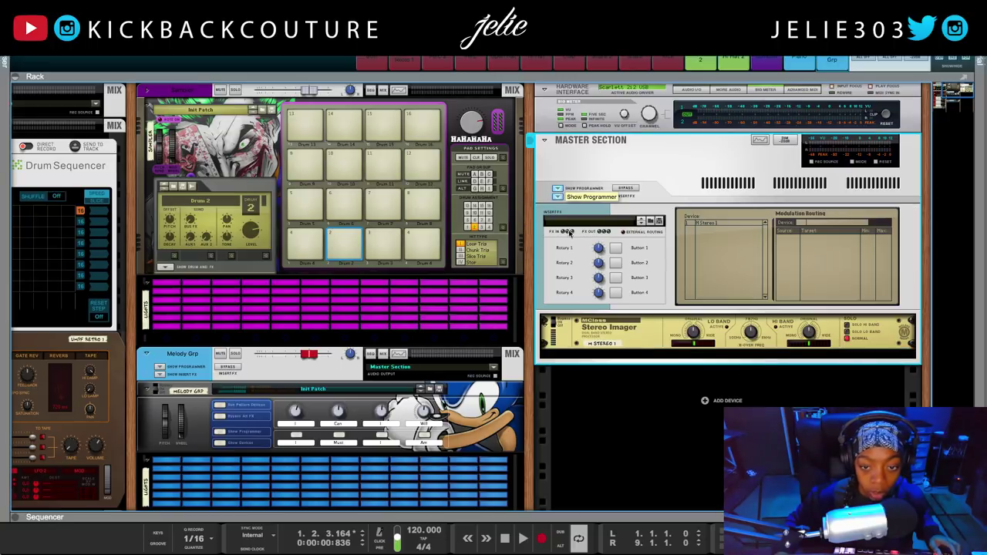
double_click(639, 248)
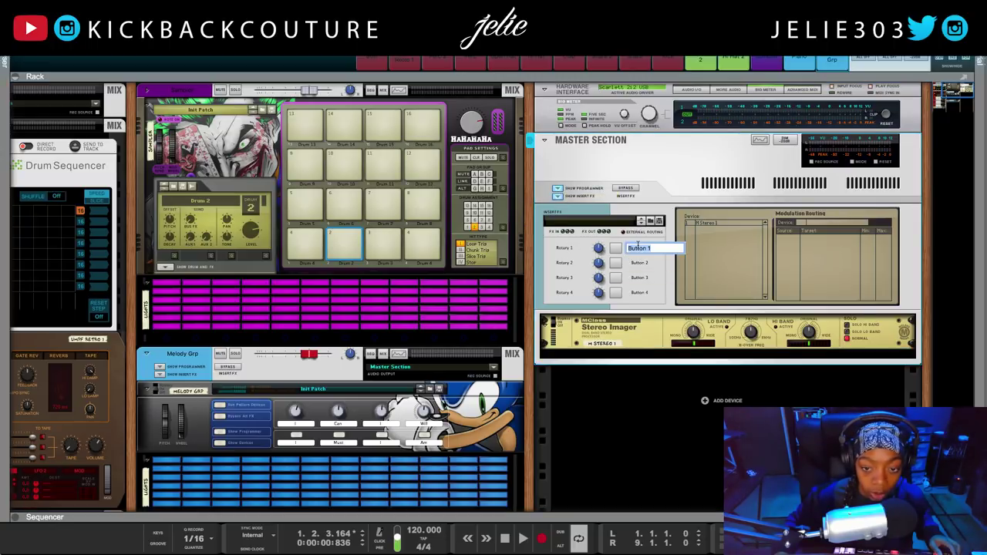
text(Mono)
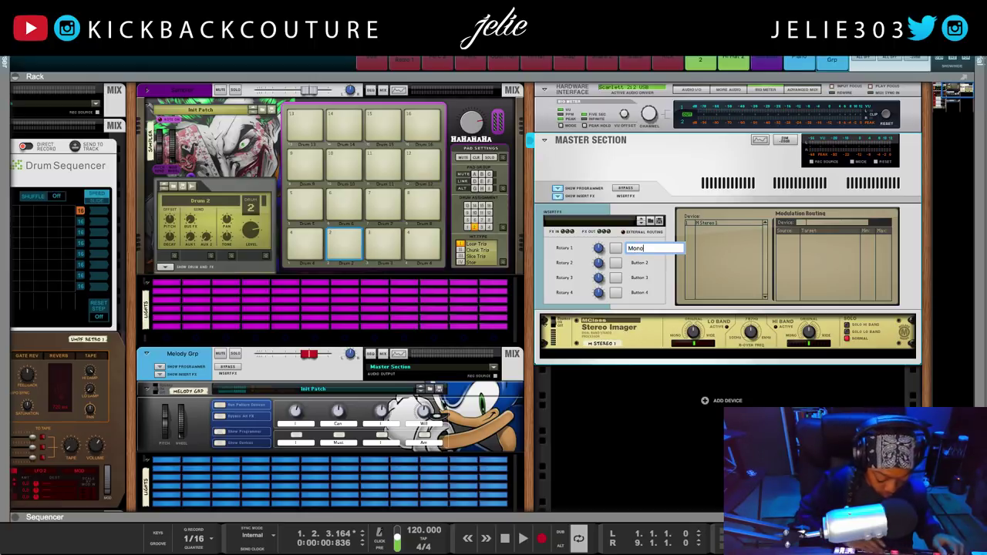
key(Return)
- Check the Mono button's label among the mixer's master inserts and return to the rack
drag(719, 77, 722, 346)
scroll(900, 79, up, 2)
scroll(899, 80, up, 4)
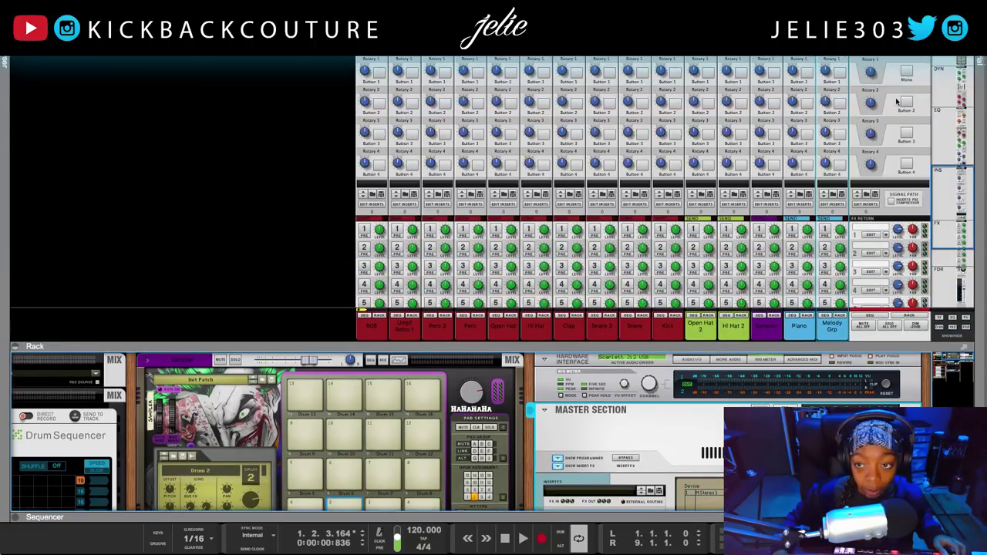
drag(797, 350, 826, 65)
click(663, 366)
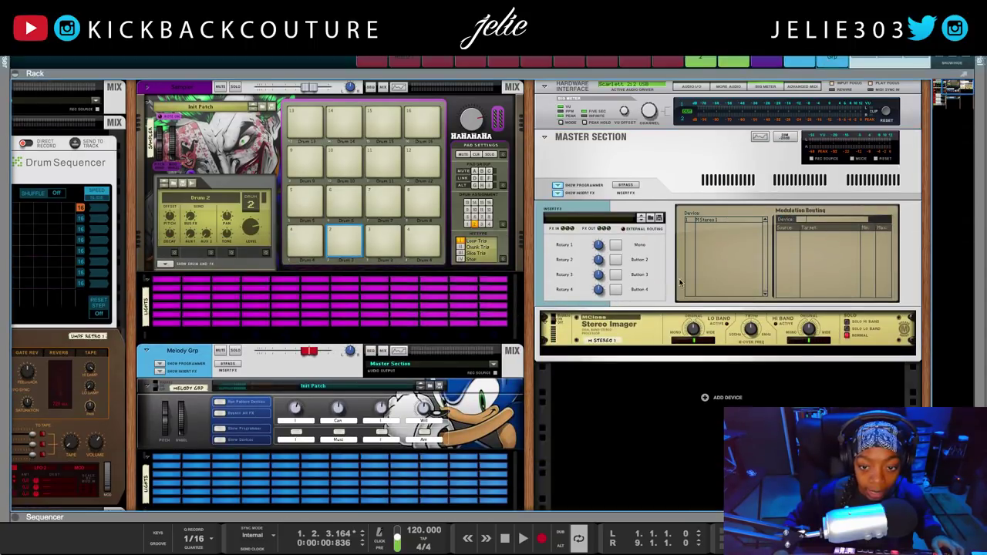
- Route Button 1 to both the Low Width and High Width of the Stereo Imager in the modulation routing
click(648, 239)
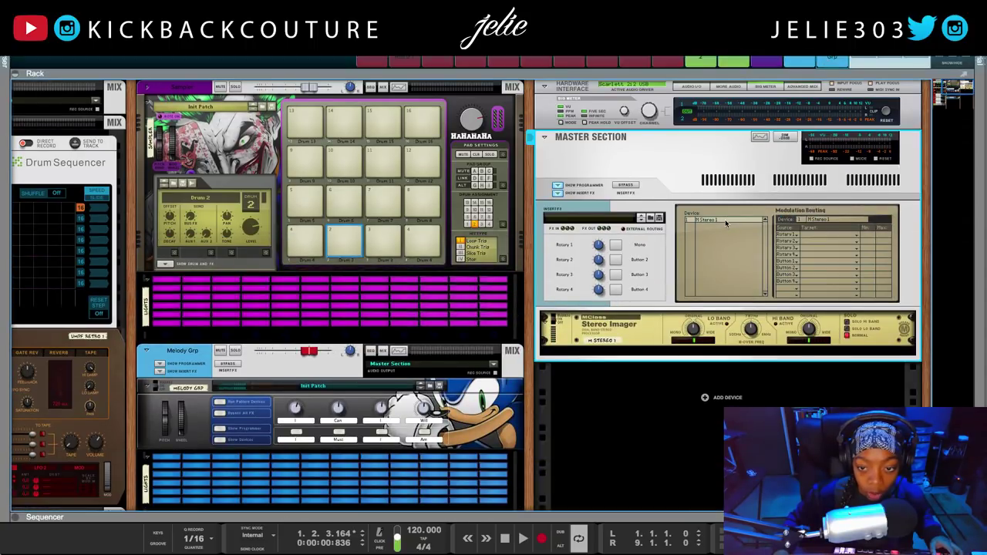
click(634, 329)
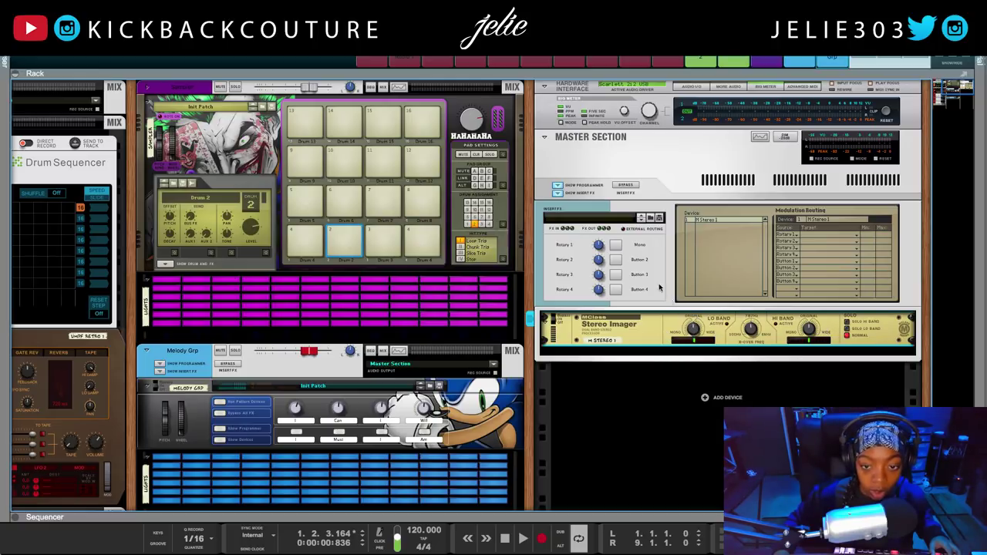
click(819, 266)
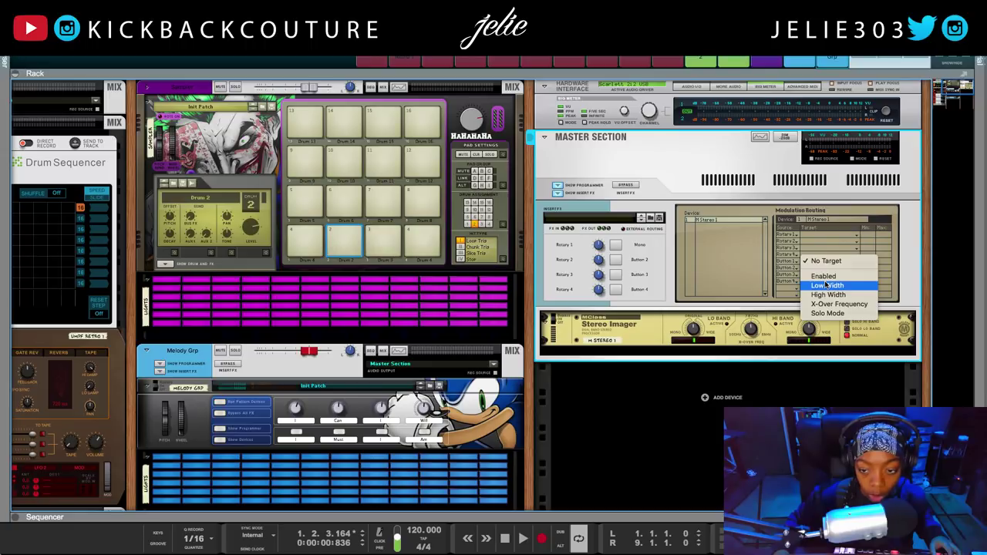
click(827, 285)
click(791, 268)
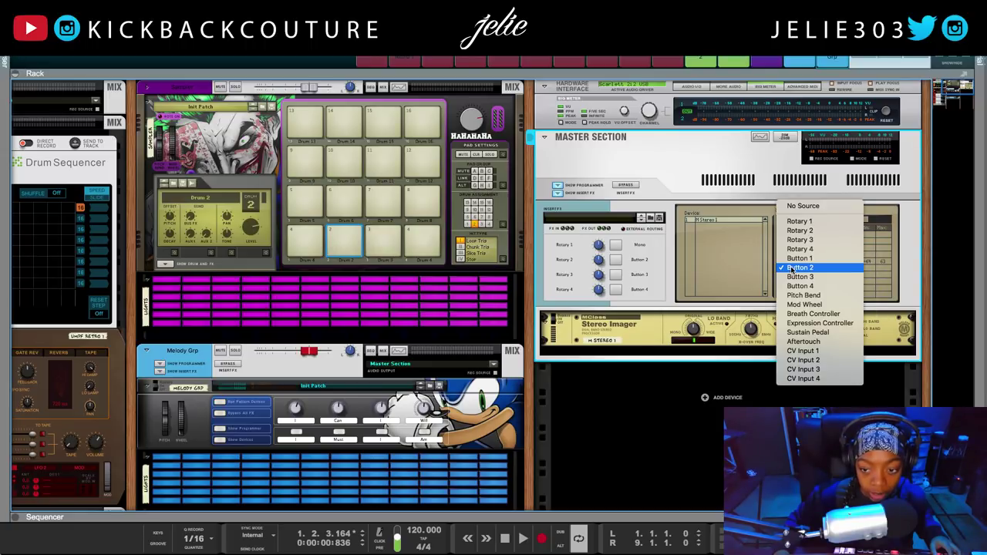
click(794, 268)
click(817, 268)
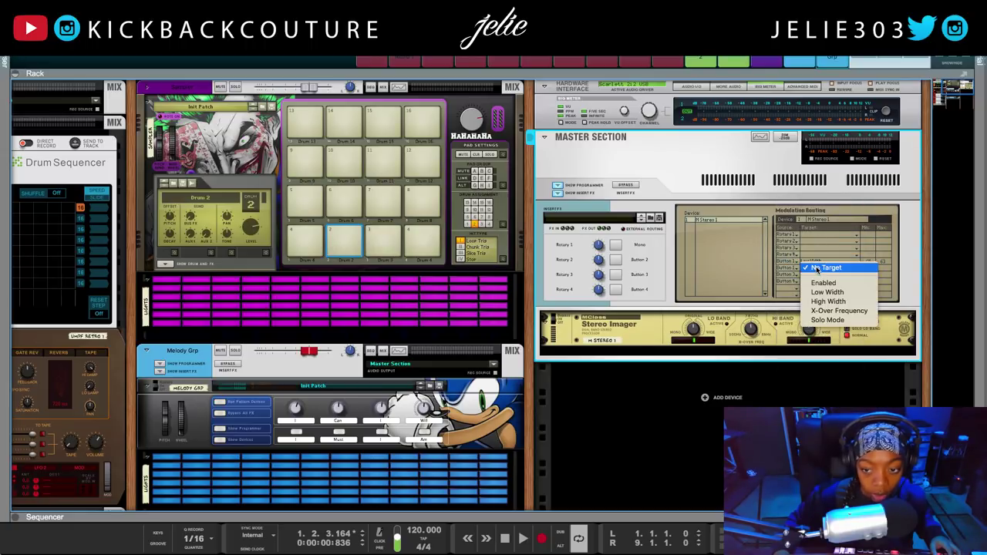
click(827, 302)
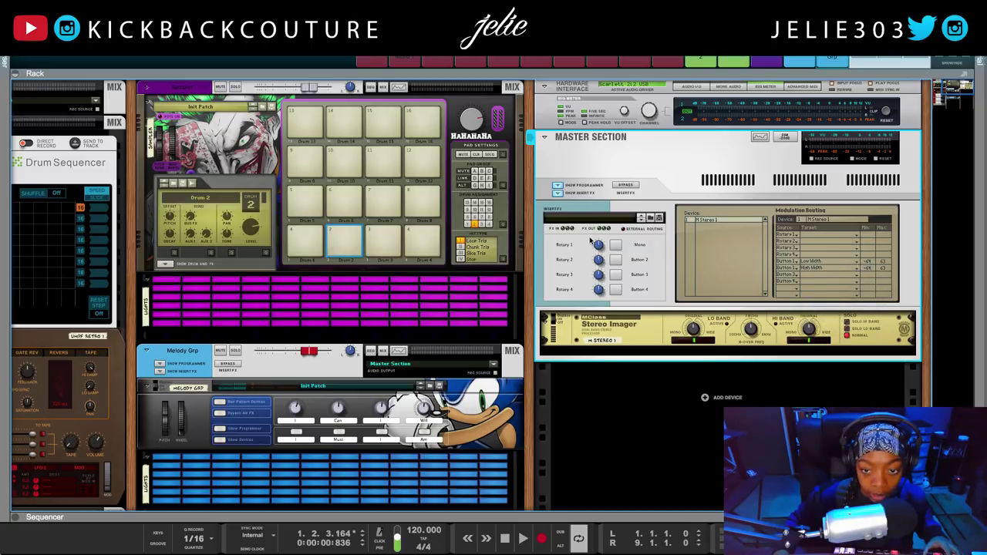
- Toggle the Mono button repeatedly to test its effect on the Stereo Imager, leaving it on
click(614, 245)
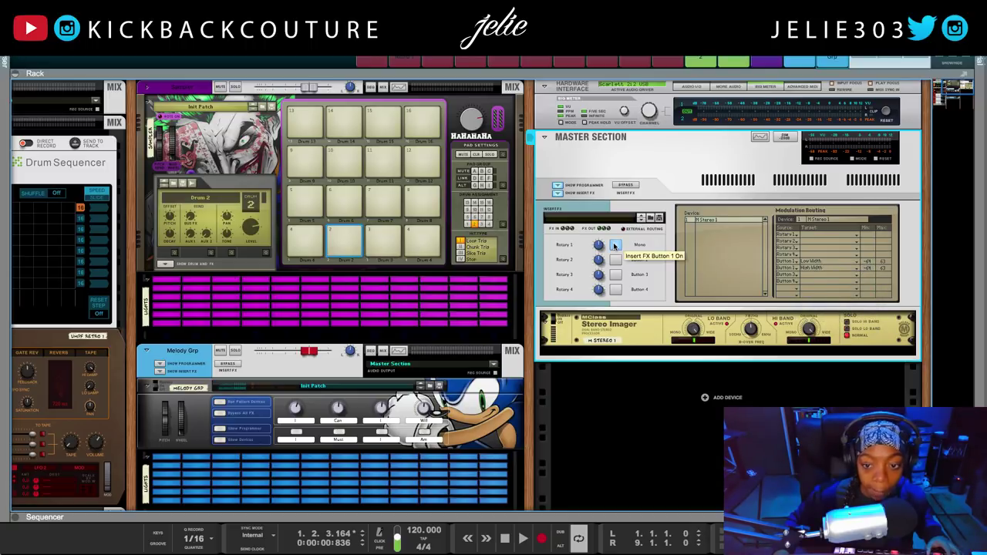
click(615, 246)
click(615, 246)
click(614, 245)
click(614, 245)
click(615, 245)
click(615, 246)
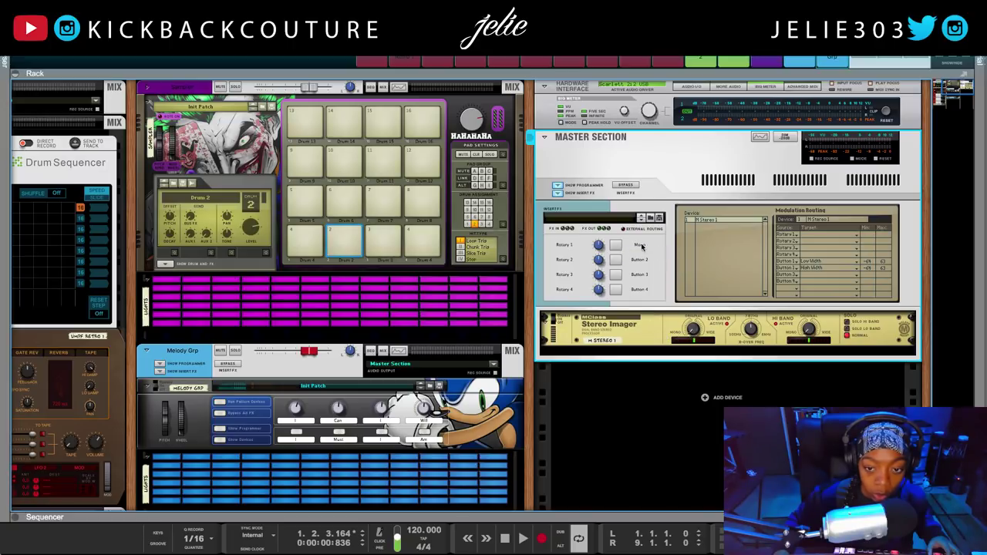
click(617, 245)
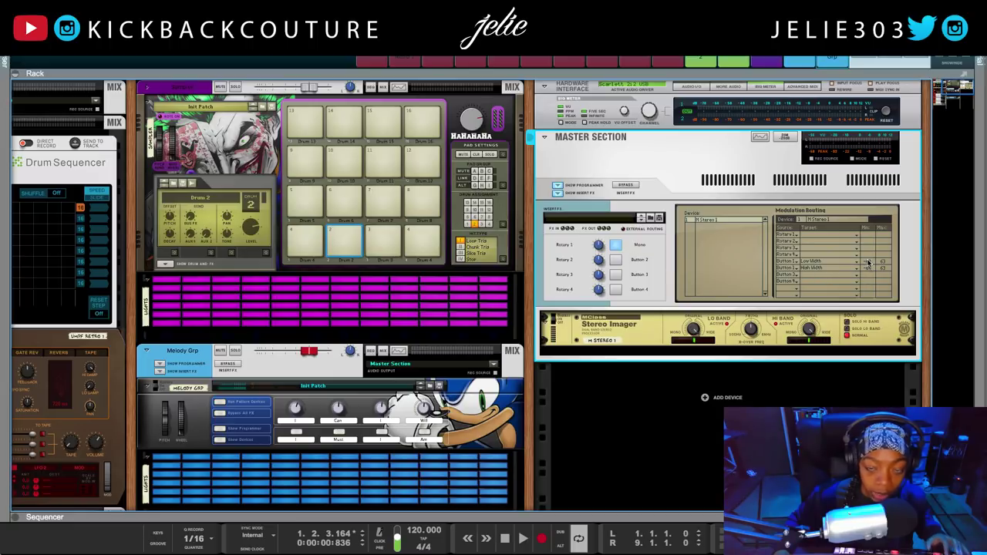
- Set the Low Width routing's minimum to 63 and its maximum to 0
mouse_move(868, 263)
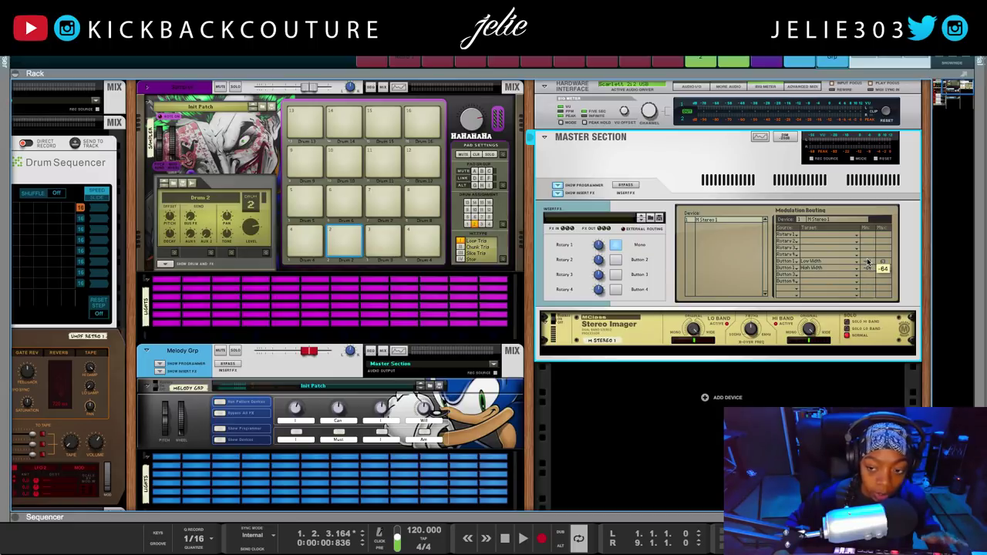
drag(867, 255, 893, 152)
mouse_move(881, 270)
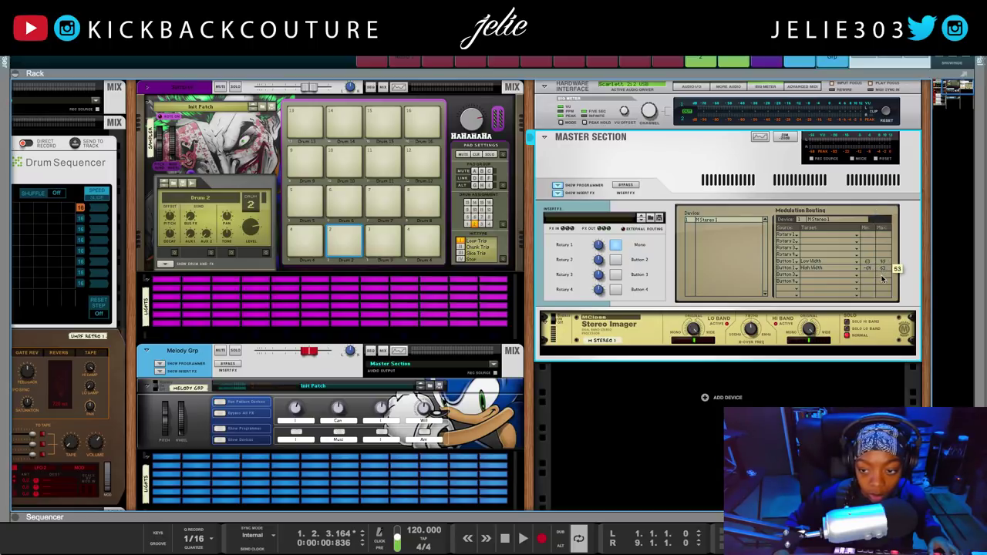
drag(881, 285, 869, 330)
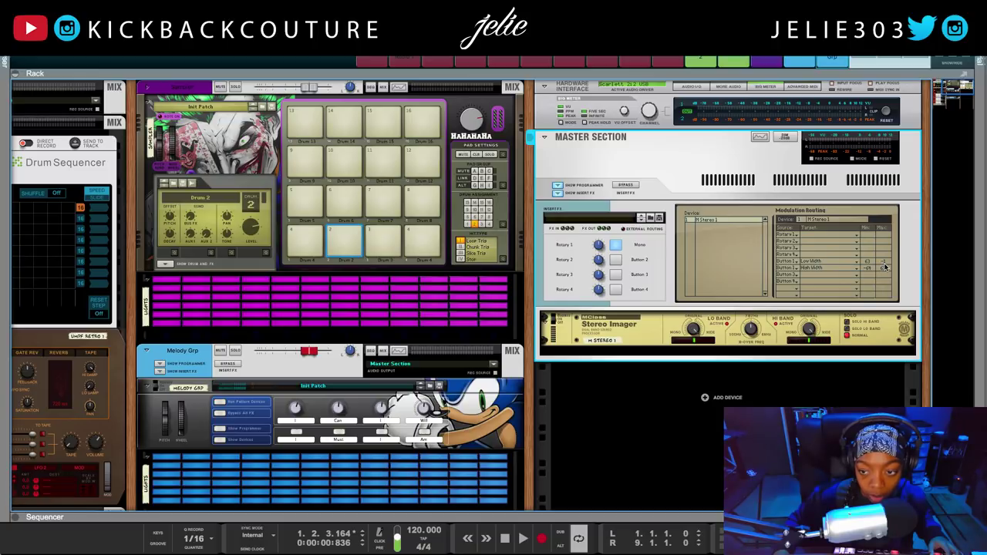
drag(885, 266, 882, 269)
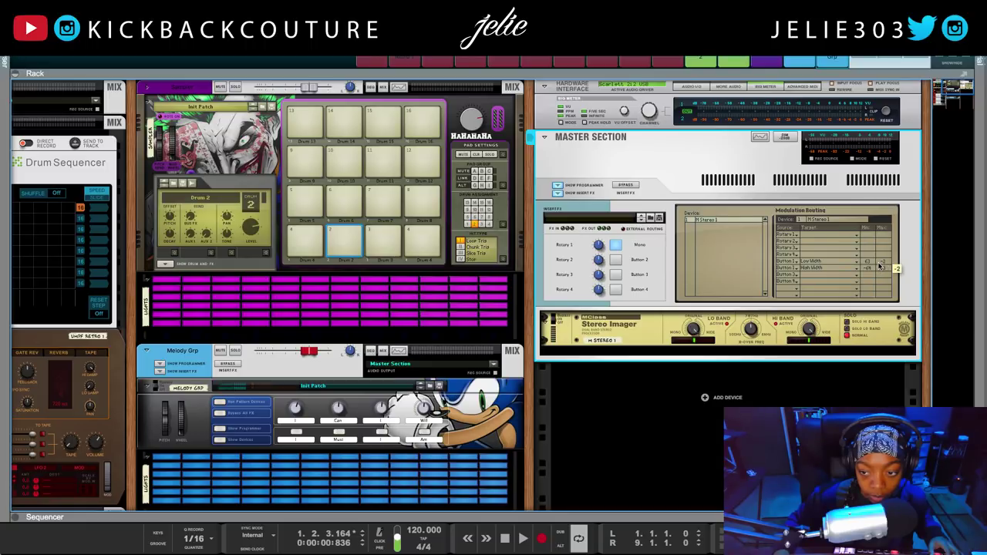
- Test the Mono button off and on, and set the Low Width routing's minimum to -64
click(615, 245)
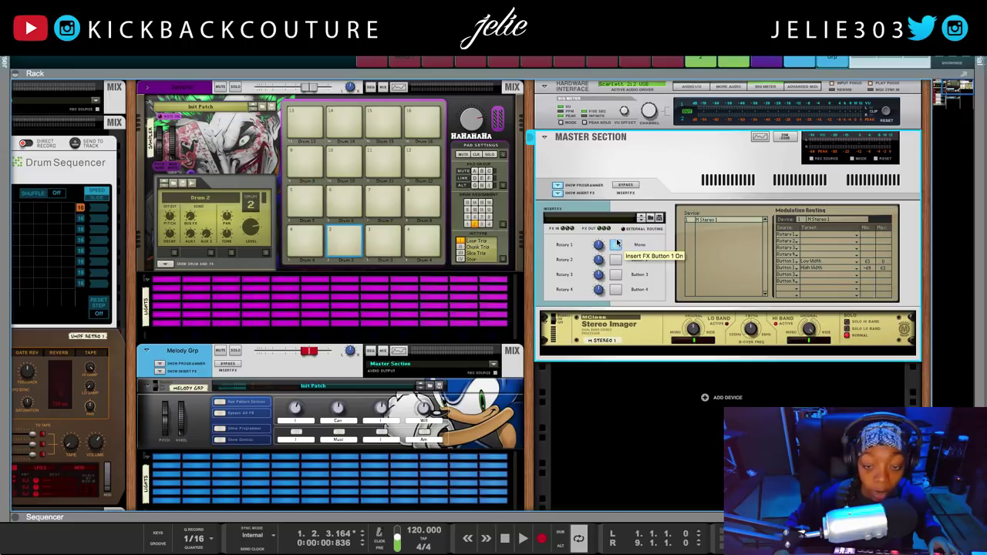
click(616, 245)
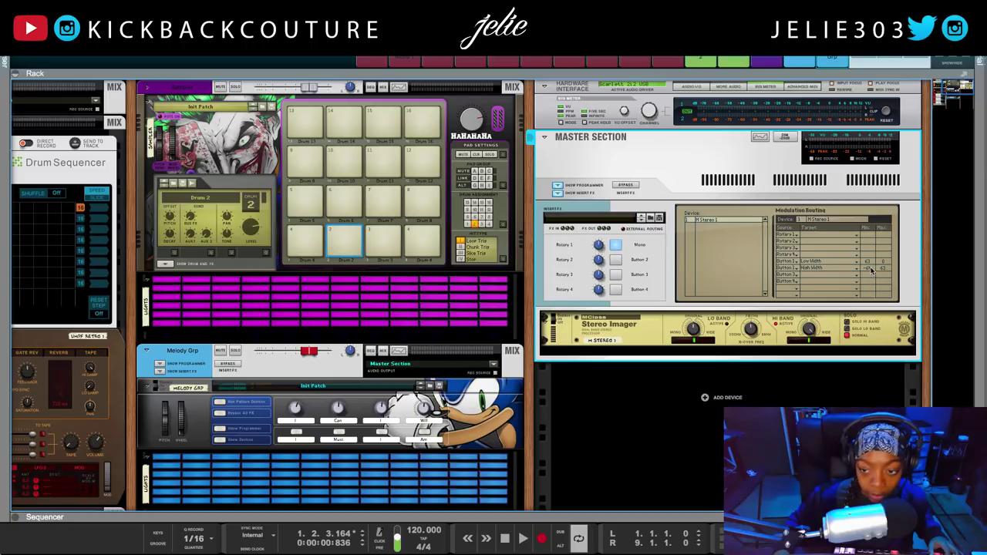
drag(866, 261, 865, 271)
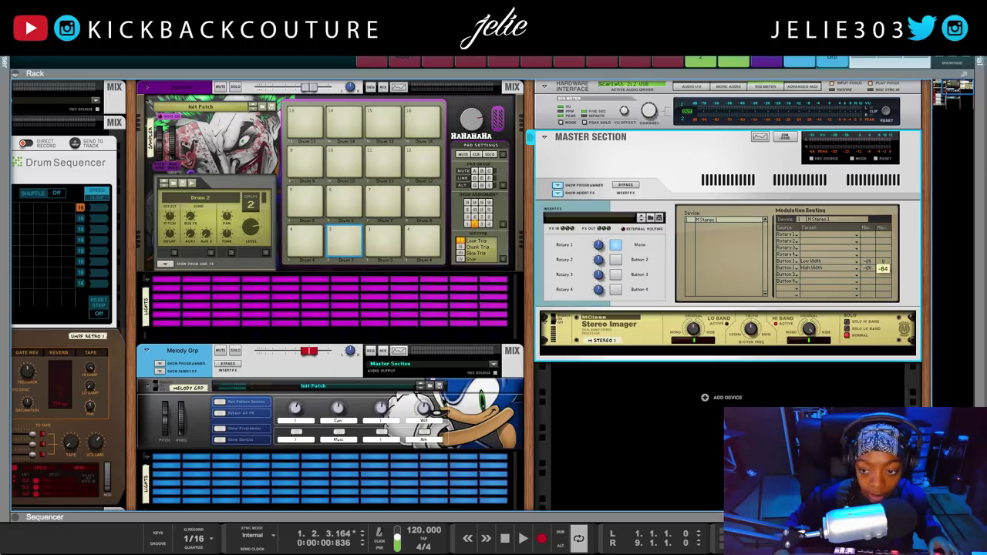
- Switch Mono off, set the High Width routing's maximum to 0, and toggle the Mono button to test its effect on the Stereo Imager
click(612, 247)
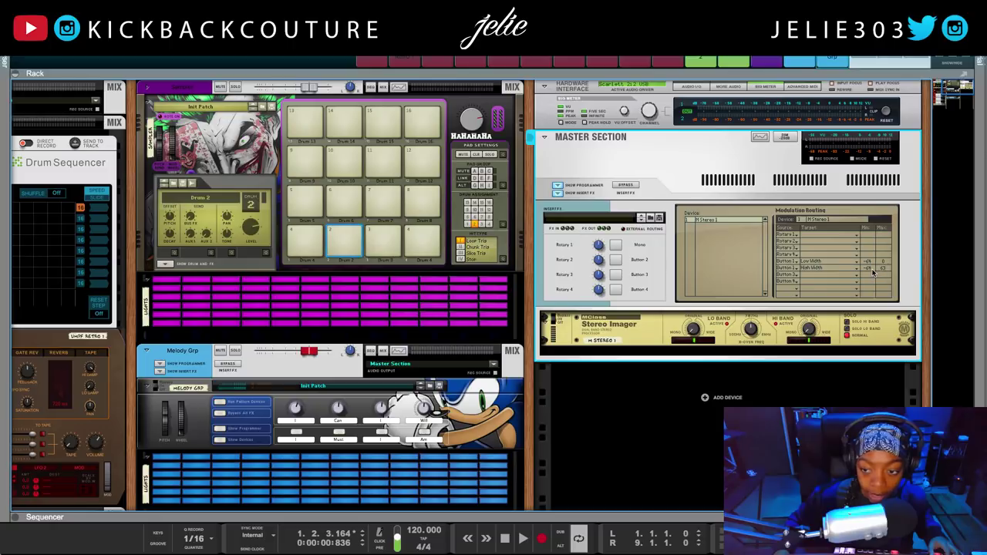
drag(870, 270, 881, 338)
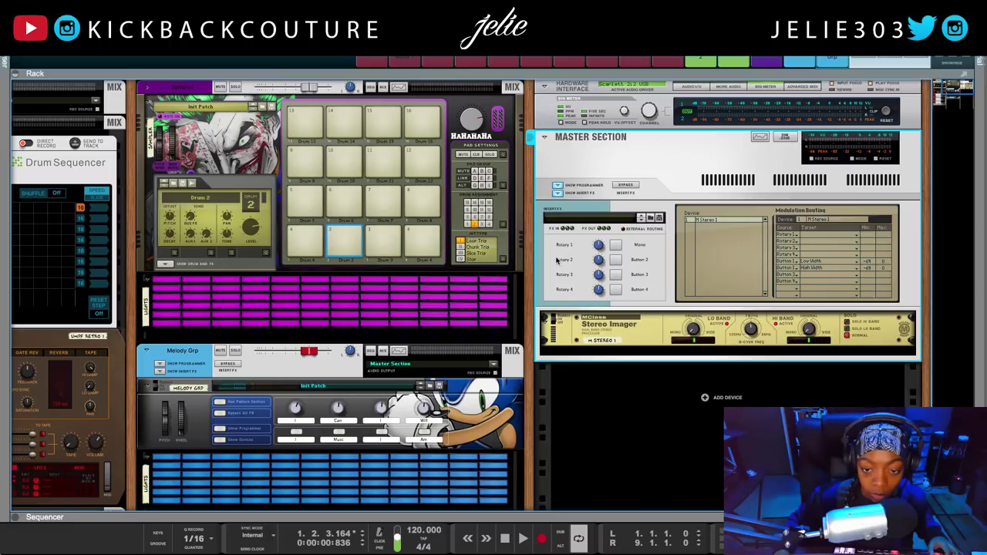
click(614, 244)
click(614, 244)
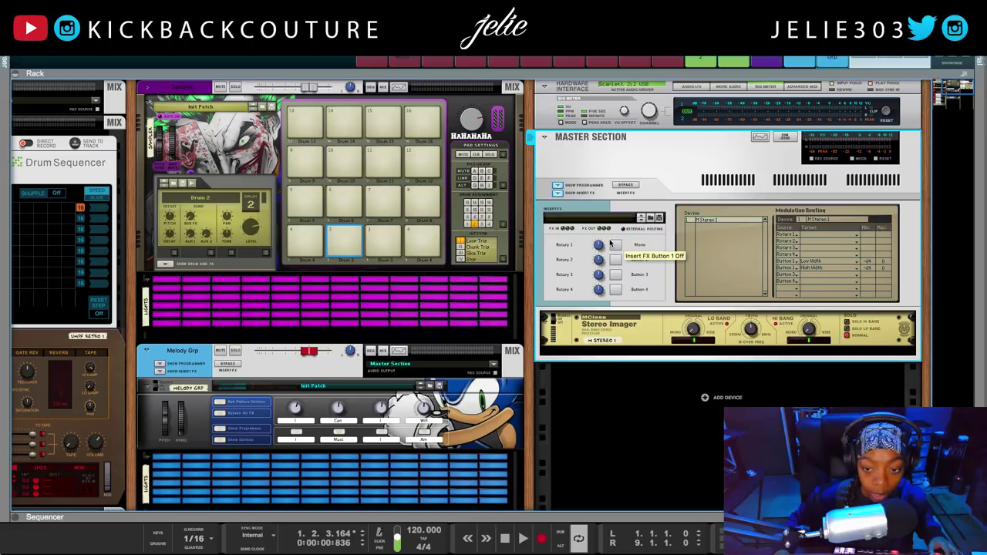
click(614, 245)
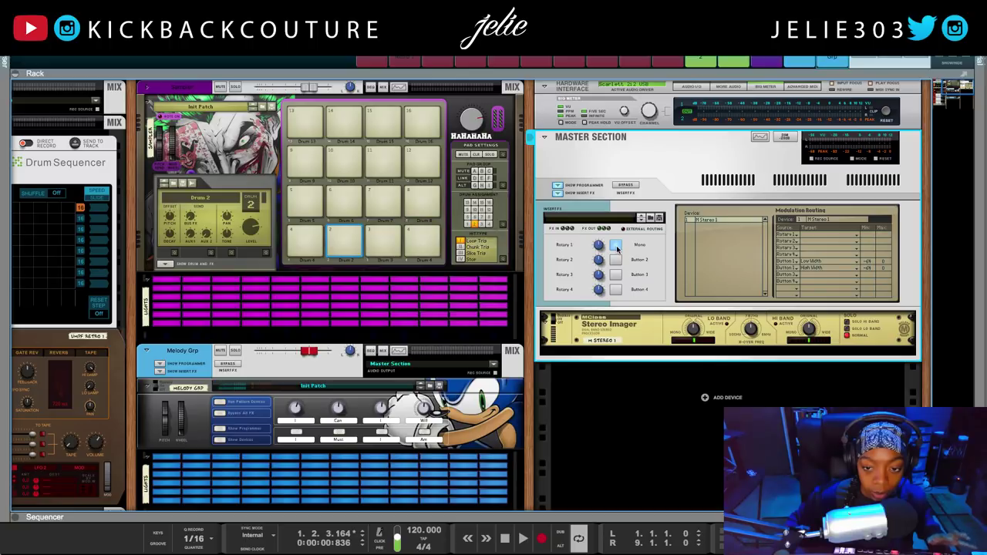
click(615, 245)
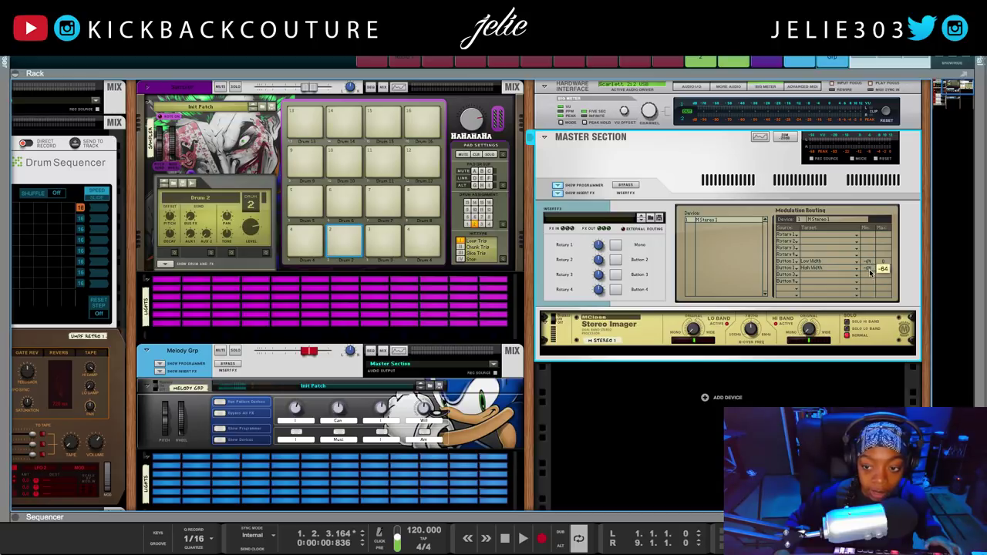
- Set both the Low Width and High Width routings of Button 1 to a minimum of 0 and a maximum of -64
drag(869, 280, 858, 221)
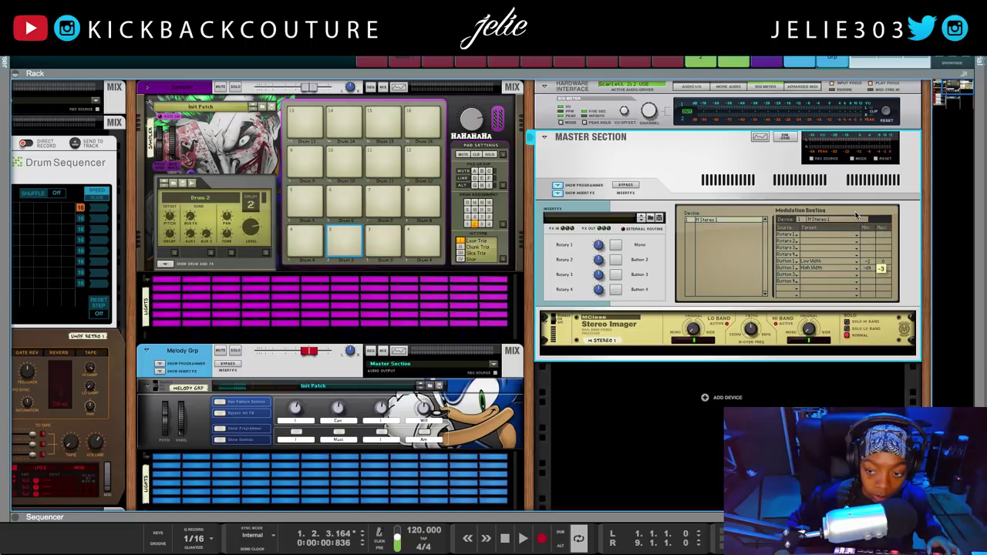
drag(856, 216, 852, 212)
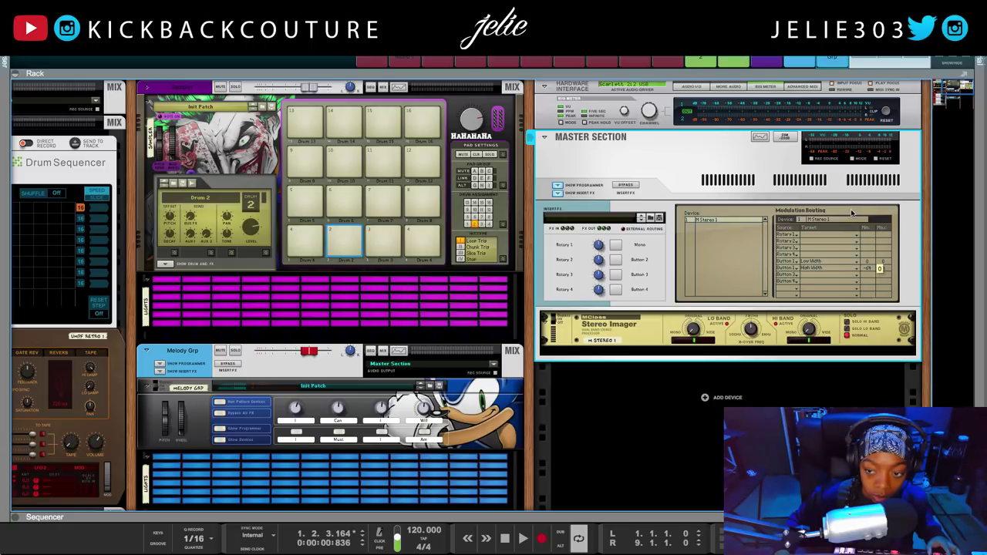
drag(867, 268, 864, 201)
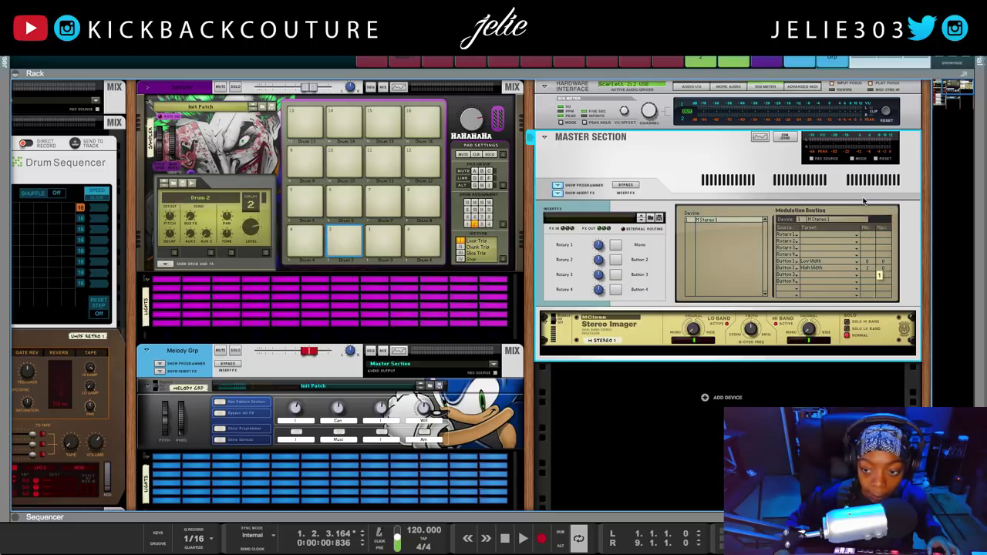
drag(882, 264, 886, 297)
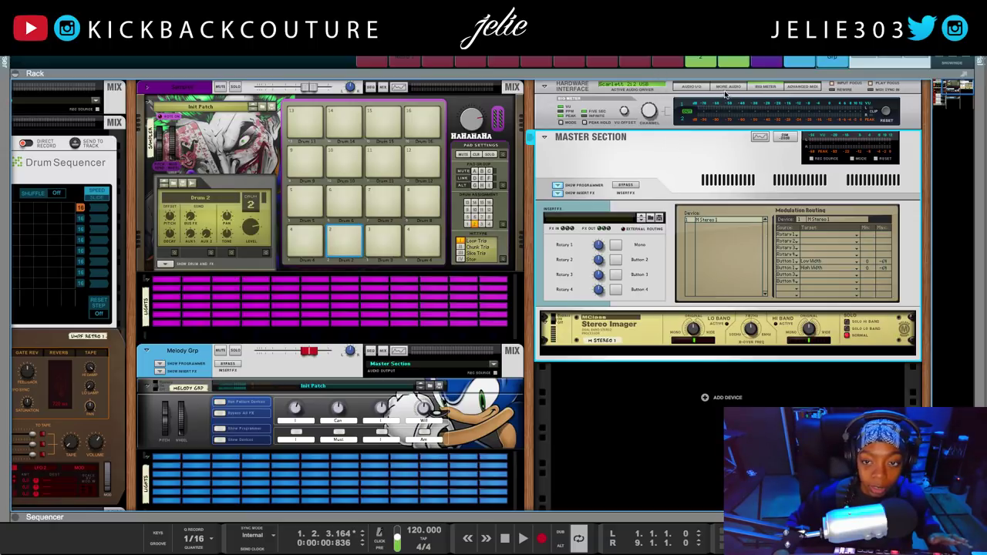
- Start creating a send effect from the first master FX send in the main mixer, and return to the rack
drag(730, 78, 730, 503)
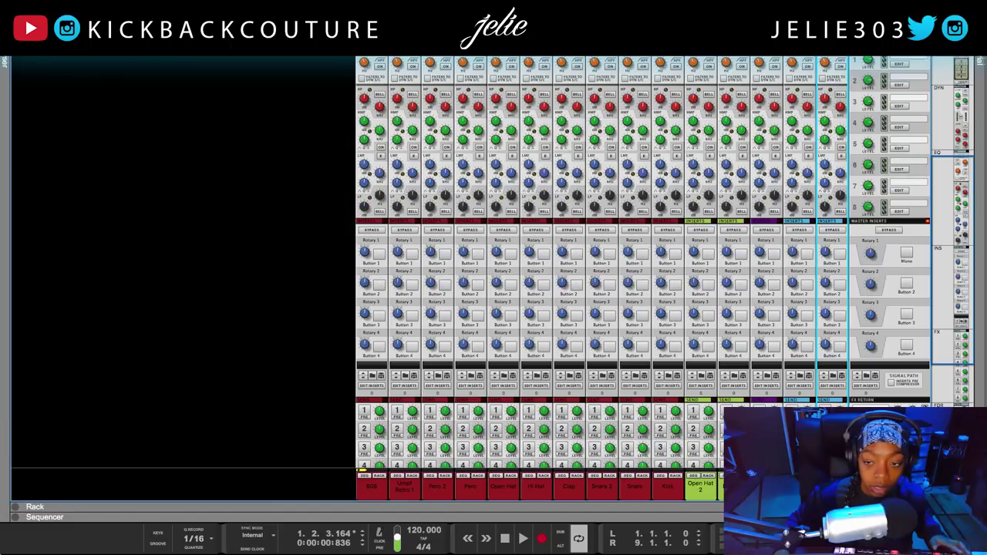
scroll(792, 231, up, 2)
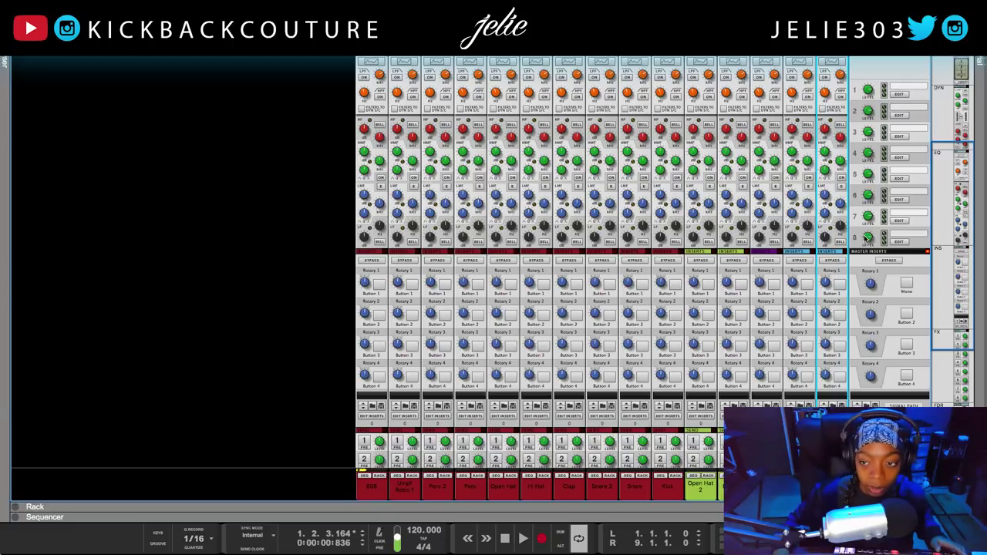
scroll(844, 138, up, 1)
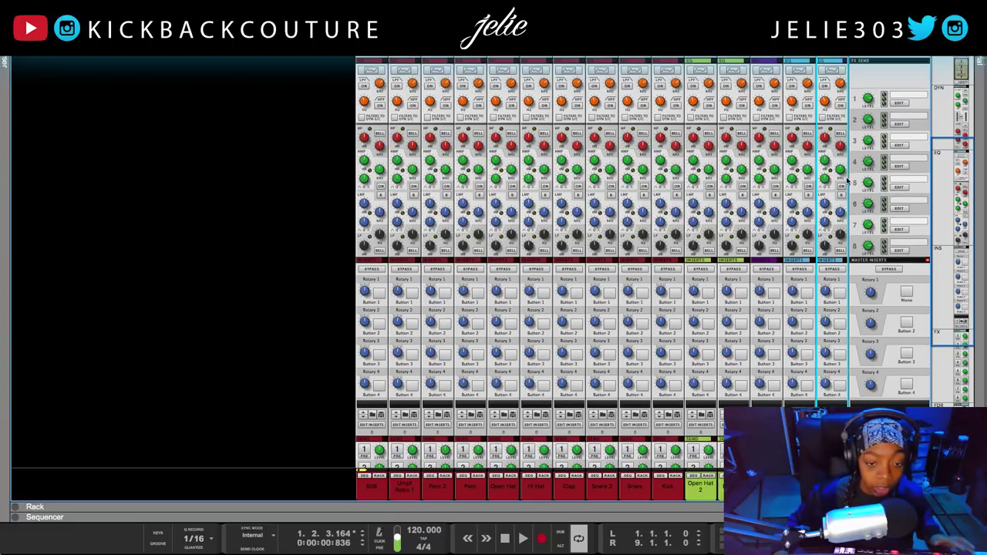
scroll(845, 185, up, 2)
scroll(861, 210, up, 2)
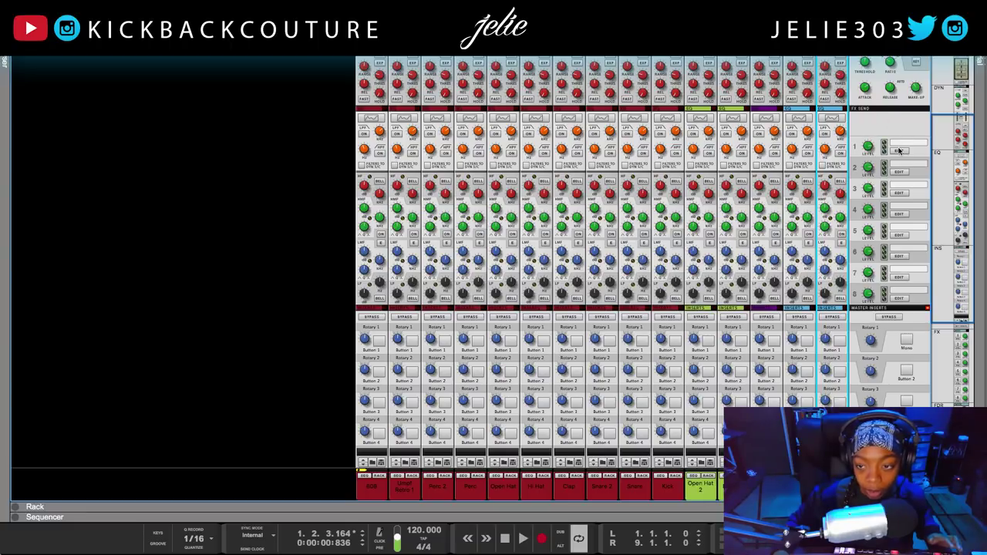
right_click(898, 147)
click(847, 224)
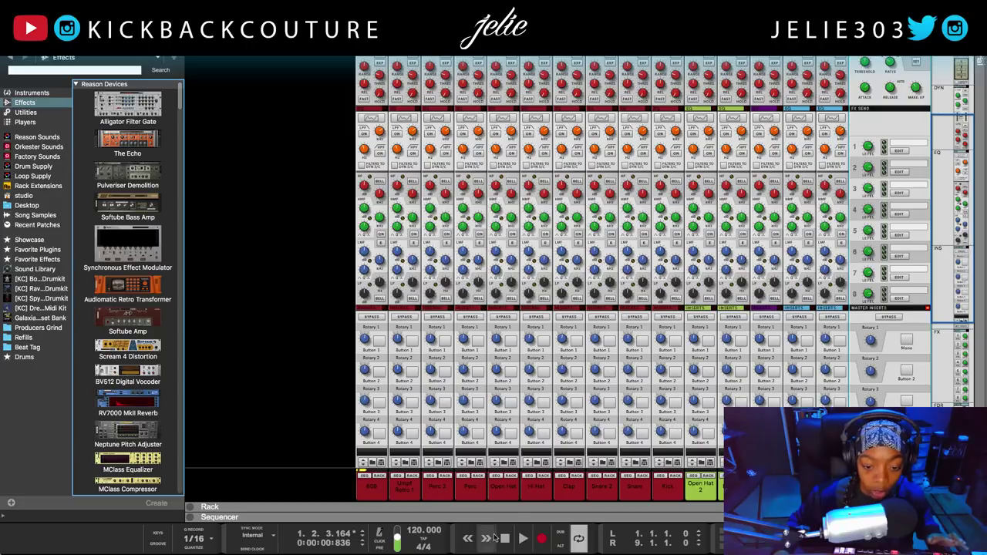
key(F7)
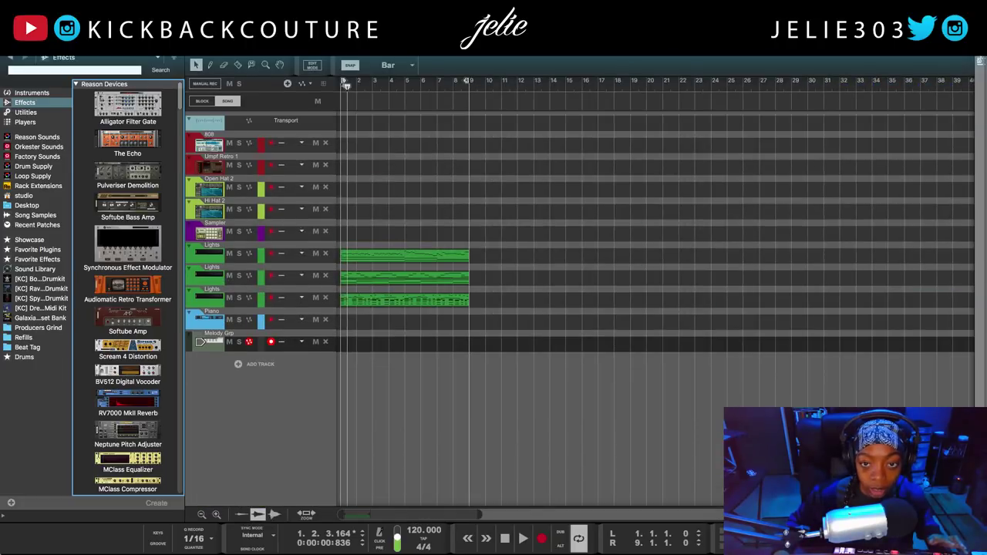
key(F6)
right_click(816, 136)
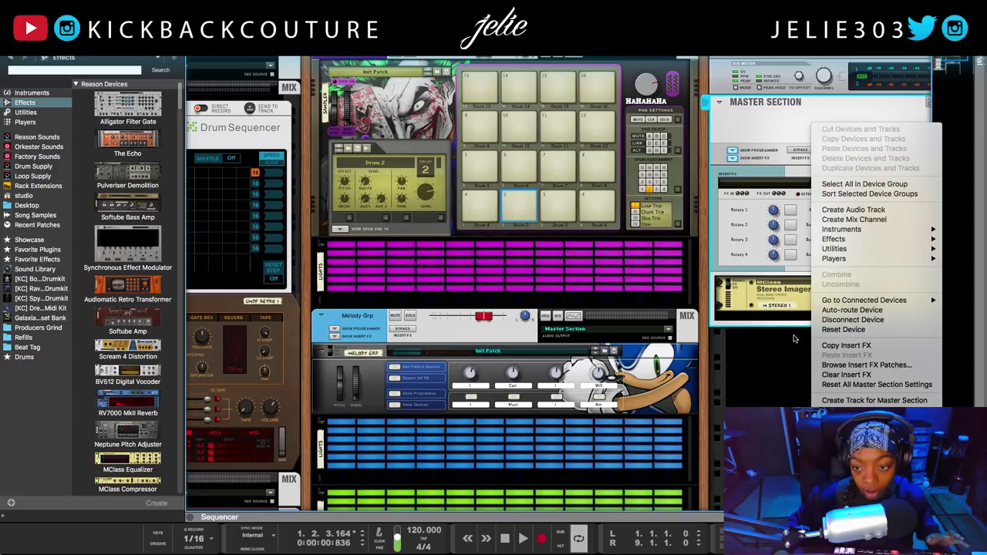
click(776, 315)
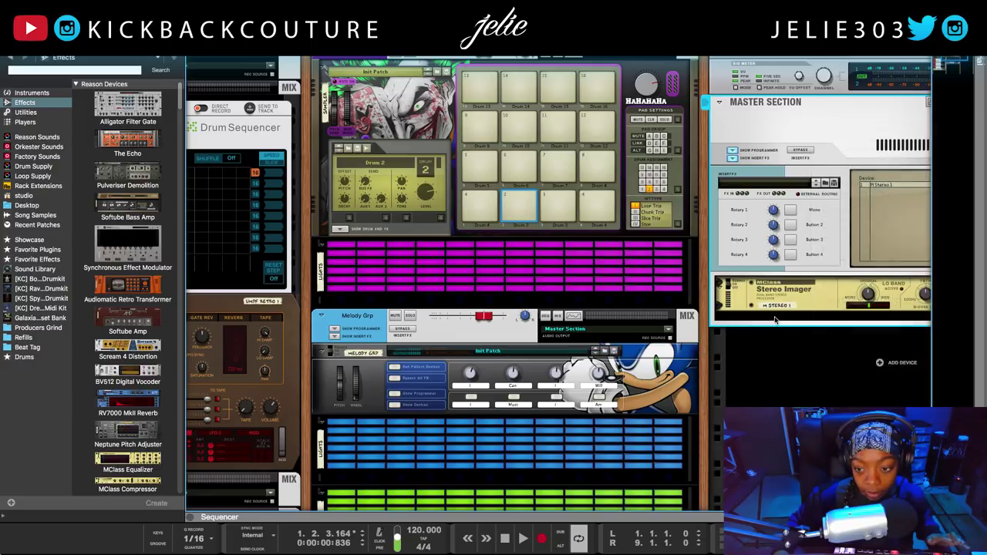
right_click(760, 262)
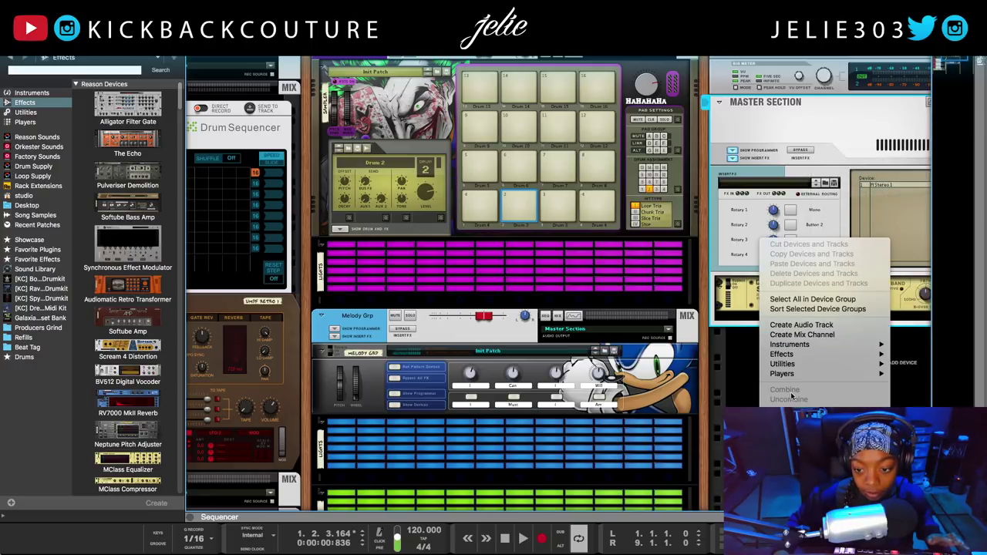
click(702, 394)
drag(705, 392, 530, 353)
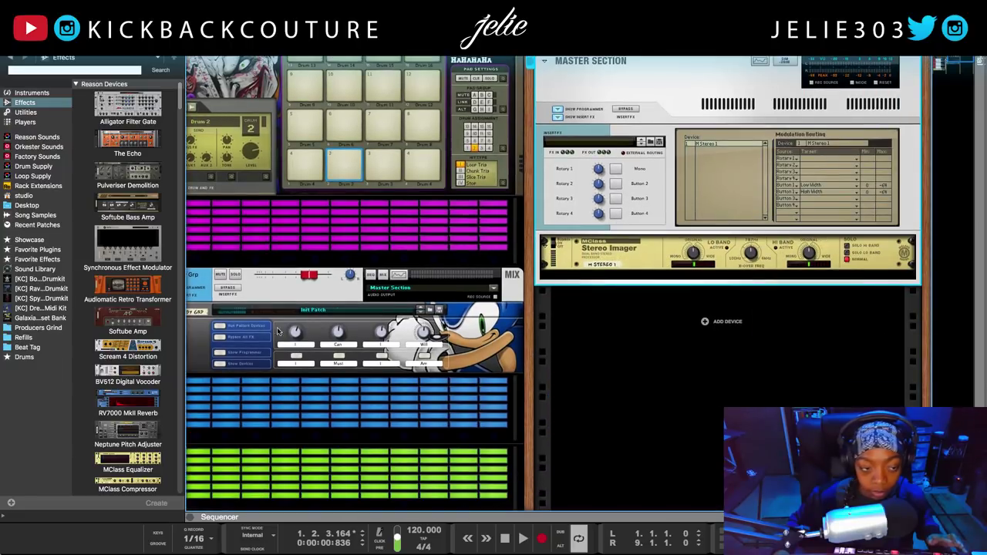
right_click(640, 287)
right_click(632, 309)
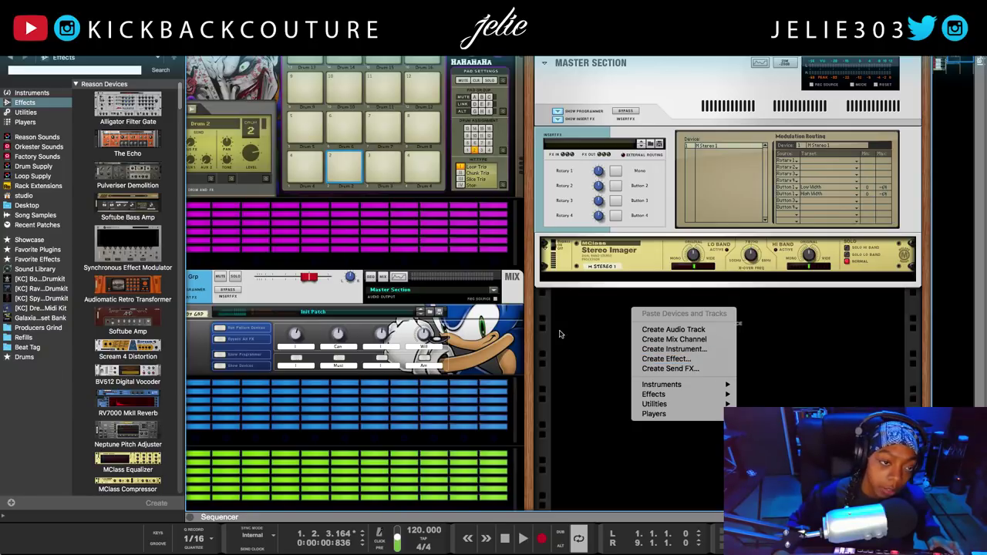
click(564, 351)
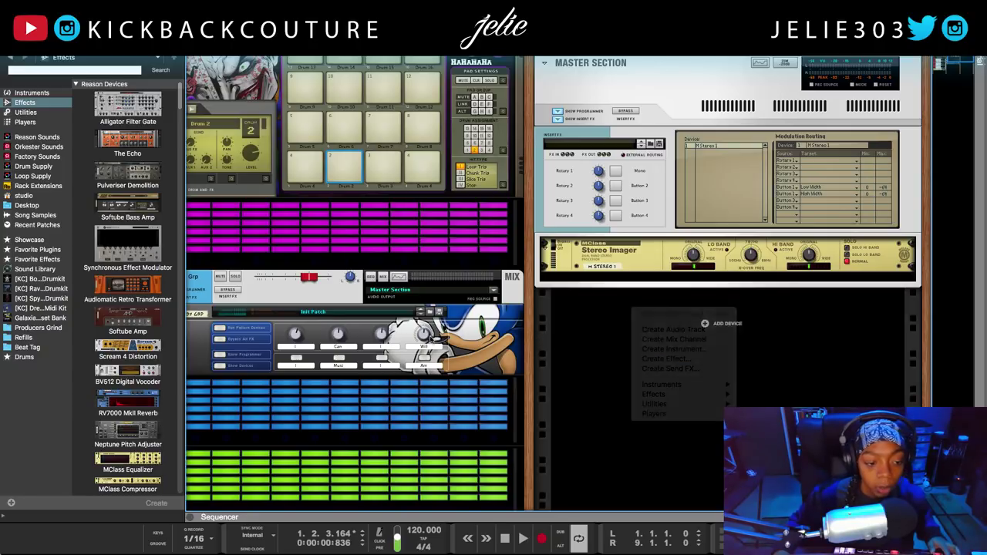
- Search the browser for "soft" and add the Softube Saturation Knob to the rack below the Master Section
click(77, 72)
text(soft)
key(Return)
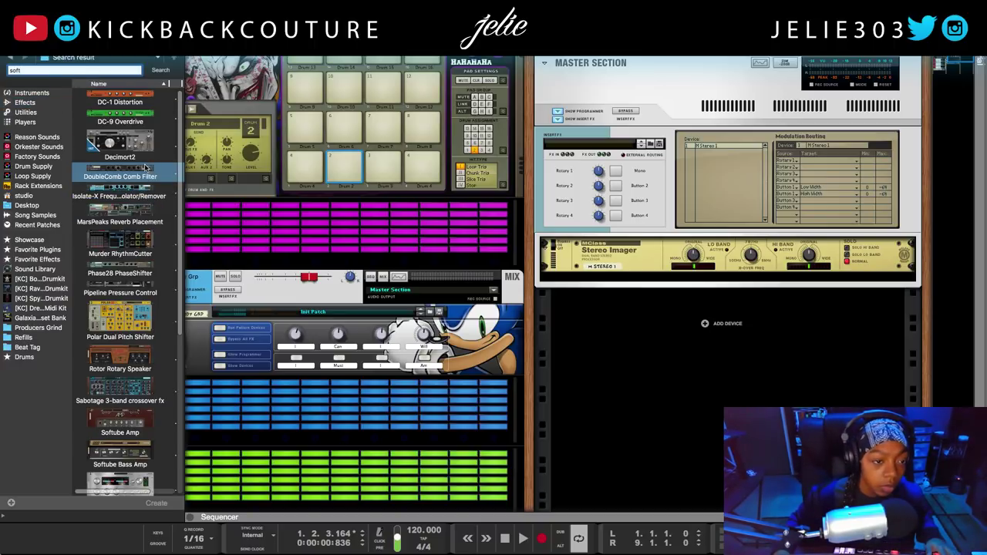
scroll(127, 308, down, 5)
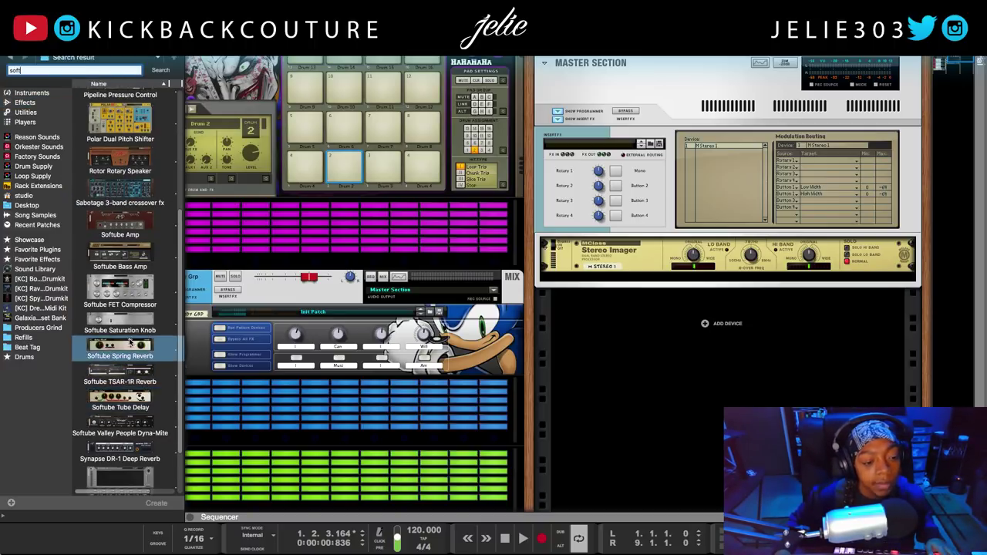
mouse_move(139, 331)
mouse_down()
mouse_move(852, 287)
mouse_move(779, 281)
mouse_move(758, 317)
mouse_move(713, 312)
mouse_up()
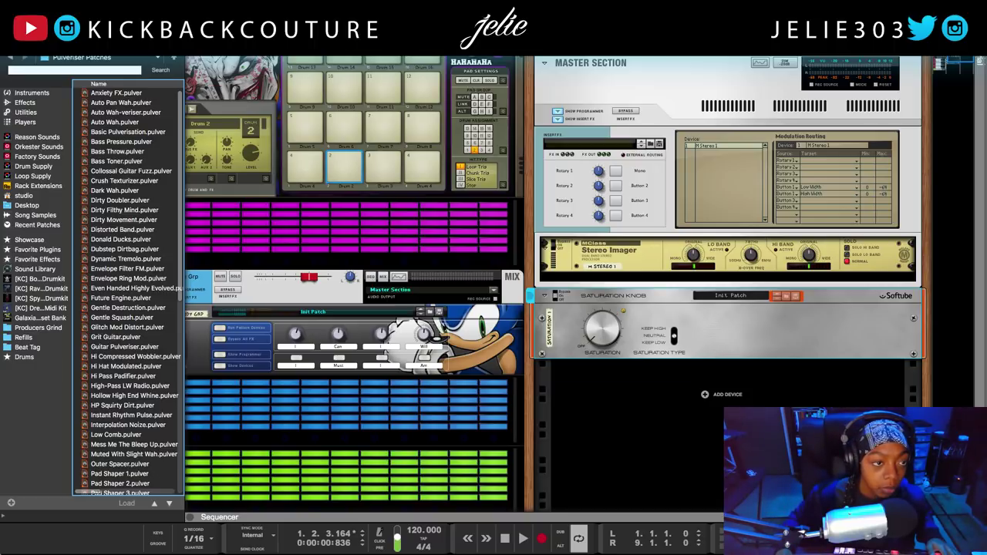
- Hide the browser, show the mixer together with the rack, and set the Saturation Knob's saturation to 5.8
key(F3)
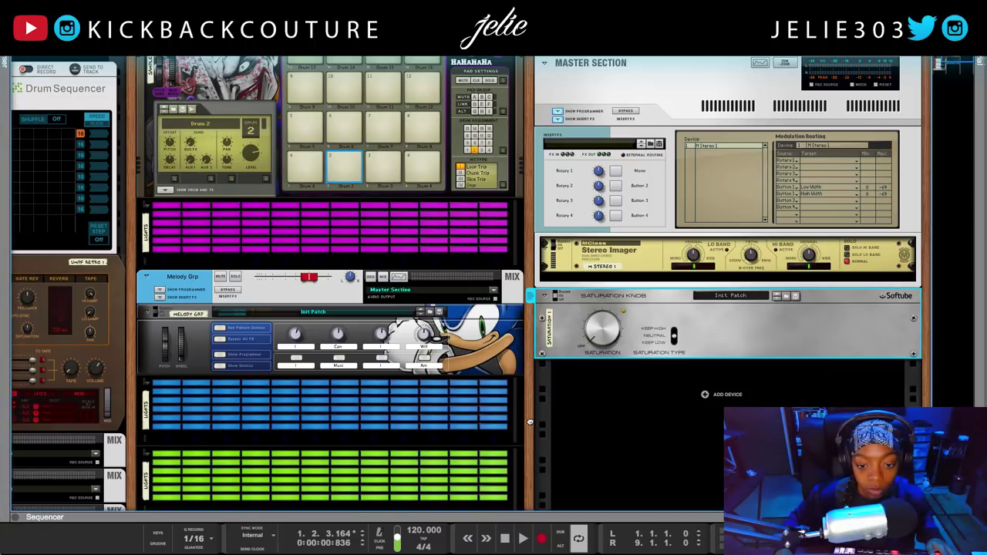
drag(529, 422, 326, 419)
click(572, 378)
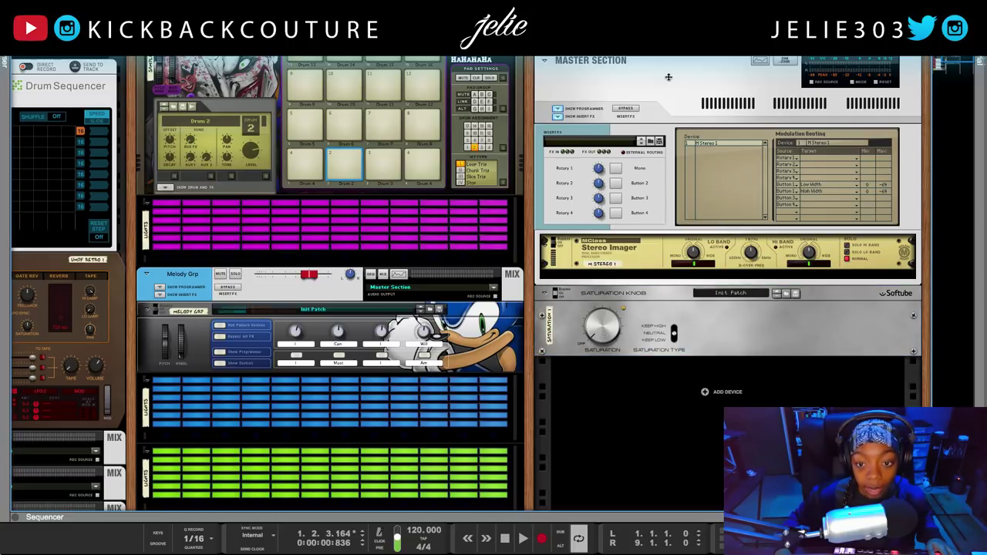
key(F5)
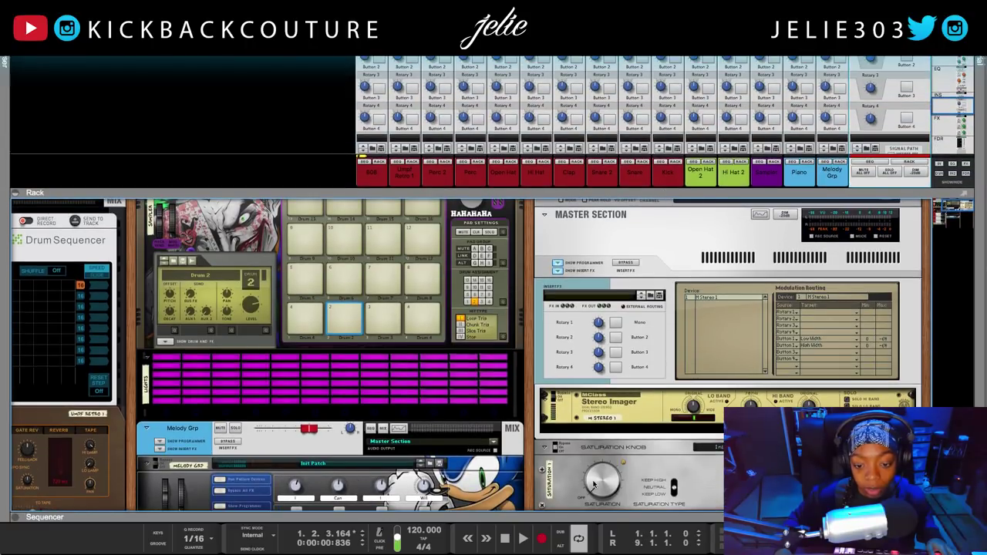
drag(593, 482, 591, 461)
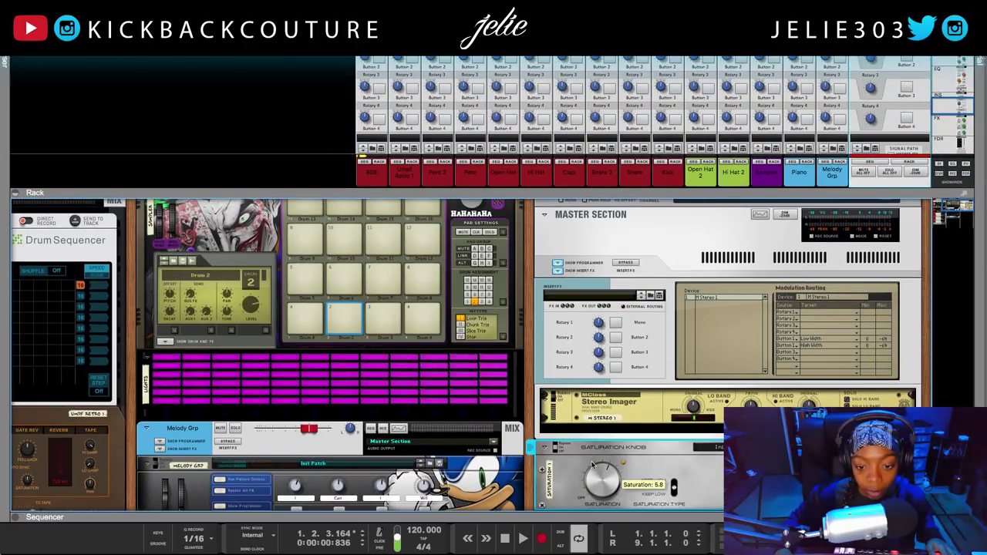
- Edit the first FX return's name to Saturation in the mixer, and rename the Saturation Knob device as Saturation in the rack
scroll(603, 460, up, 1)
drag(630, 192, 640, 466)
scroll(632, 461, down, 5)
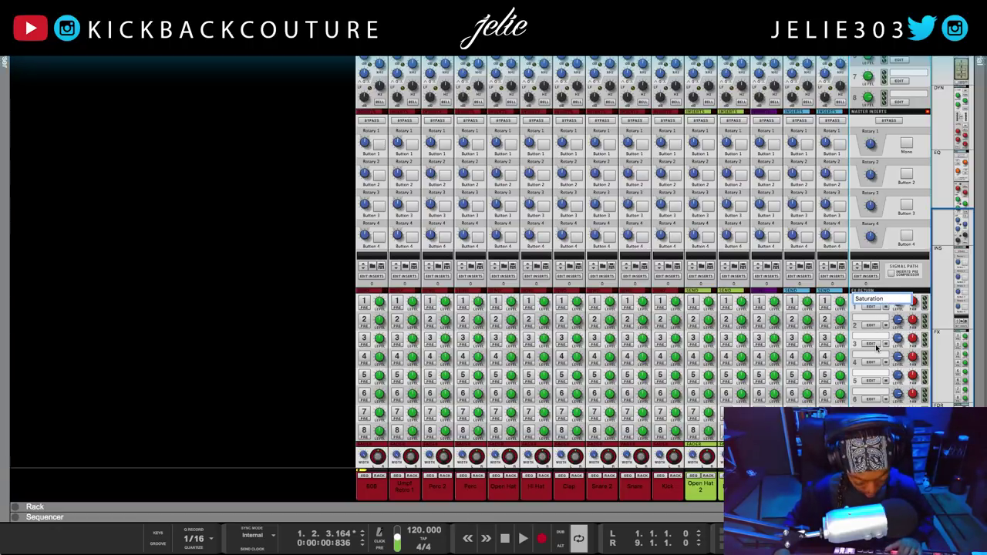
key(F6)
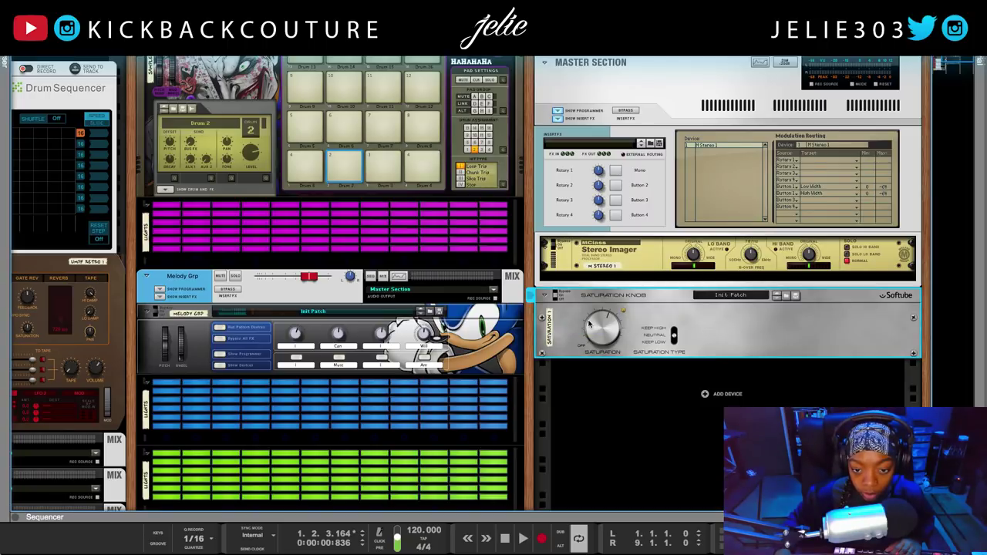
double_click(548, 323)
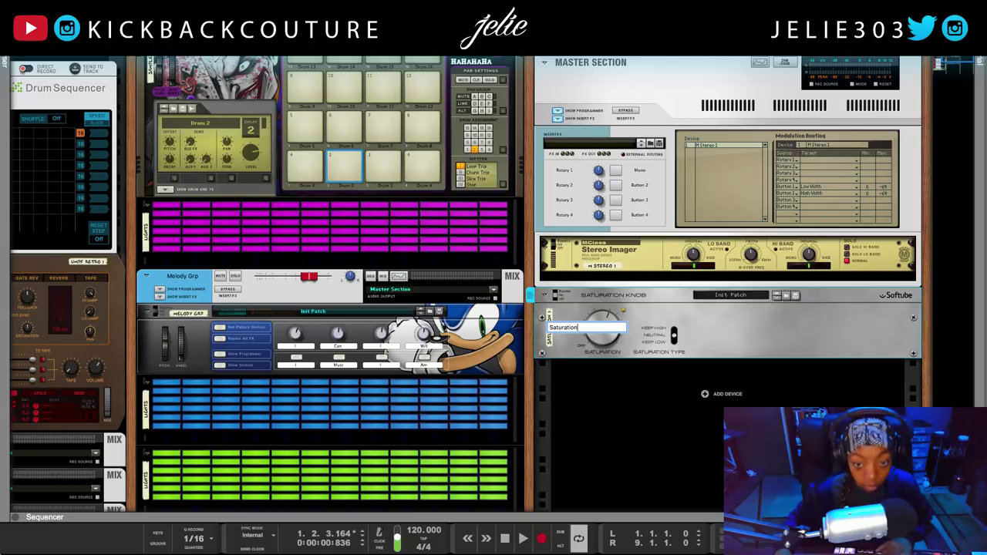
key(Return)
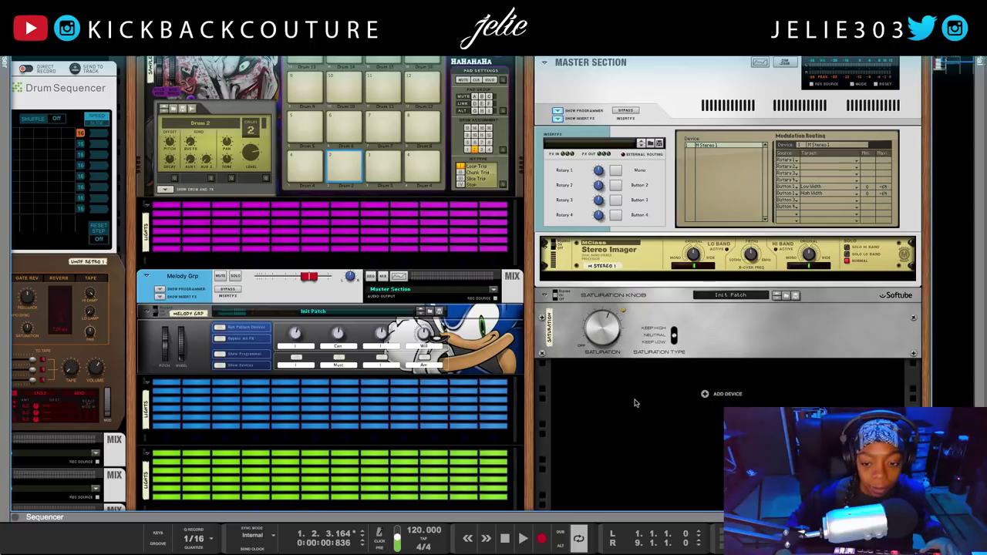
- Create a Kong Drum Designer in the rack below the Saturation Knob
right_click(703, 395)
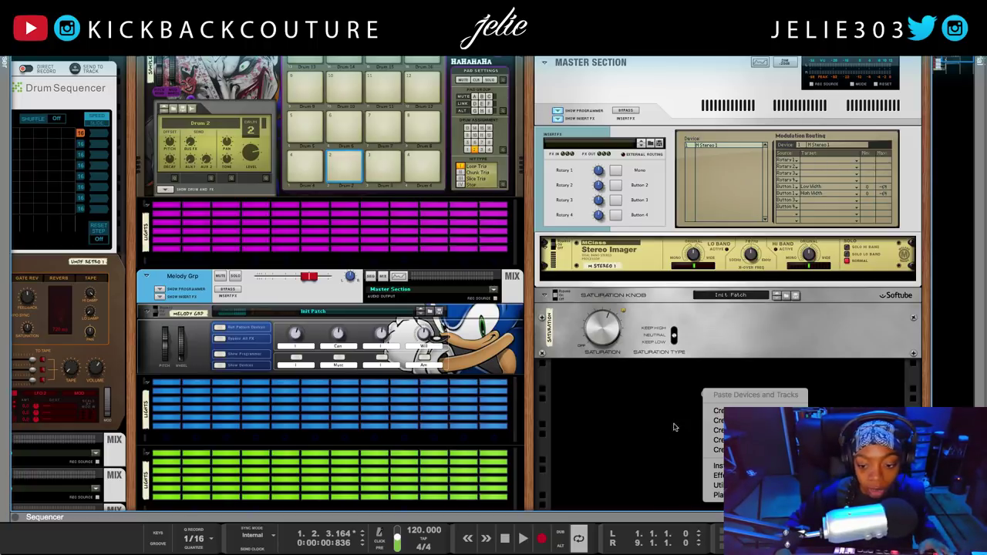
mouse_move(714, 466)
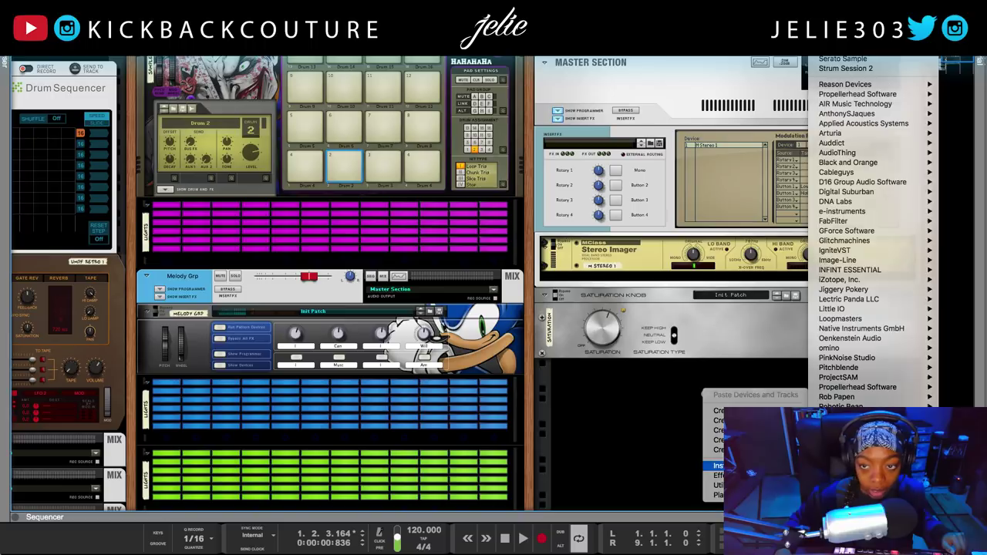
click(846, 47)
scroll(616, 395, down, 2)
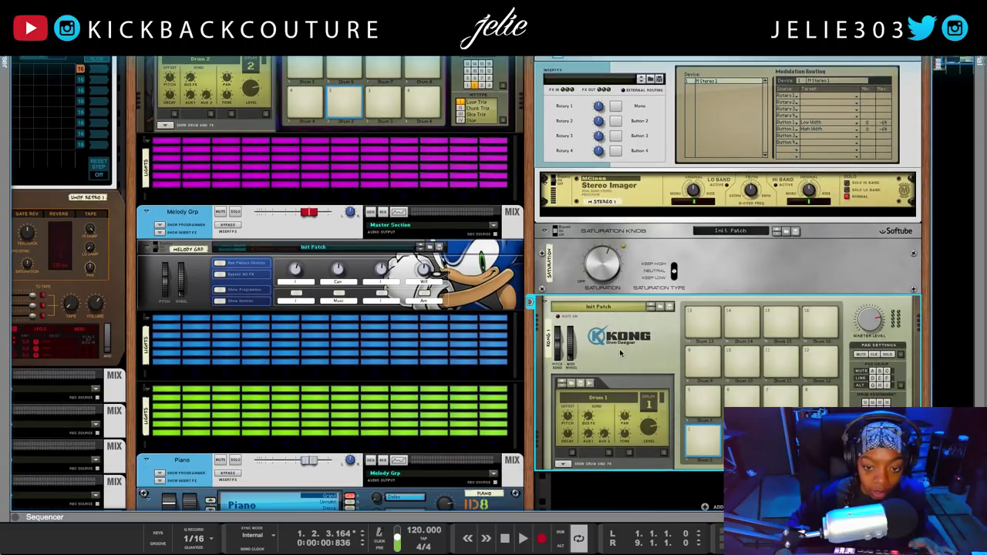
- Set Zelda Kong.jpg from the Zelda folder as the backdrop of the new Kong device
right_click(621, 352)
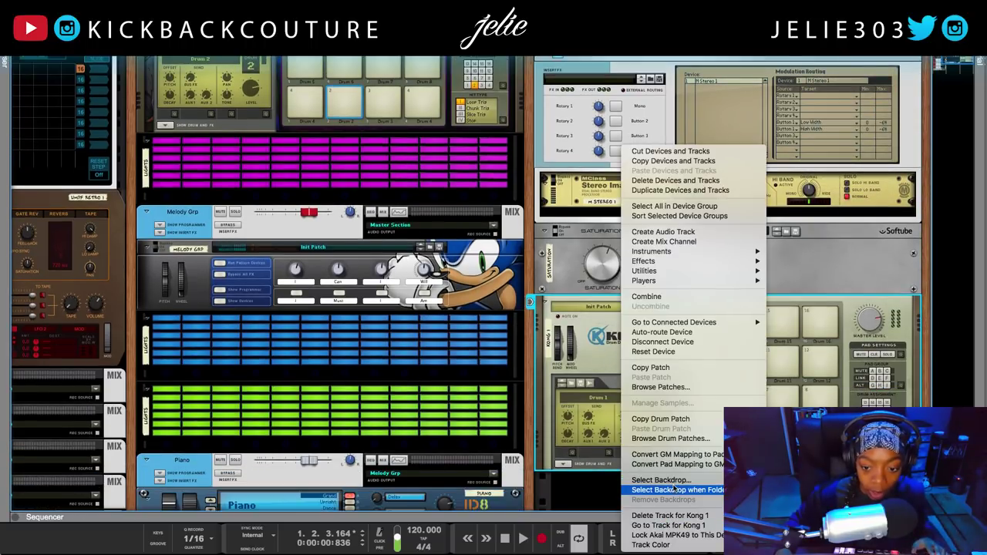
click(674, 481)
scroll(471, 231, down, 3)
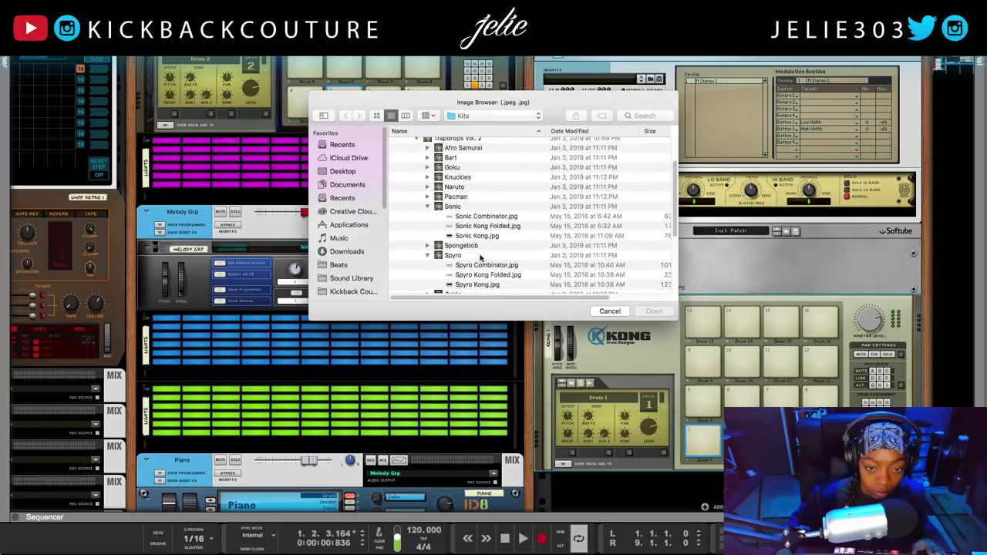
scroll(480, 250, down, 3)
click(428, 252)
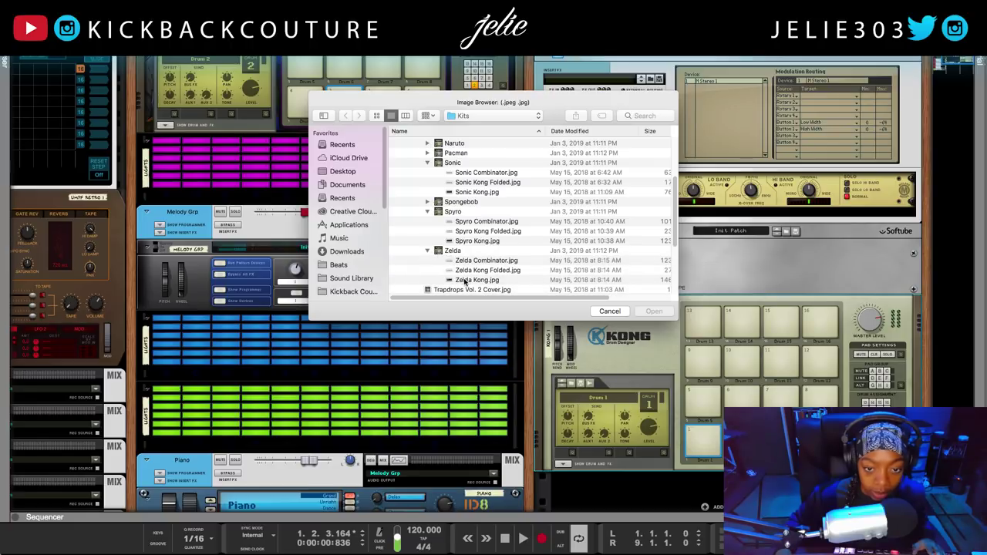
click(465, 282)
click(657, 312)
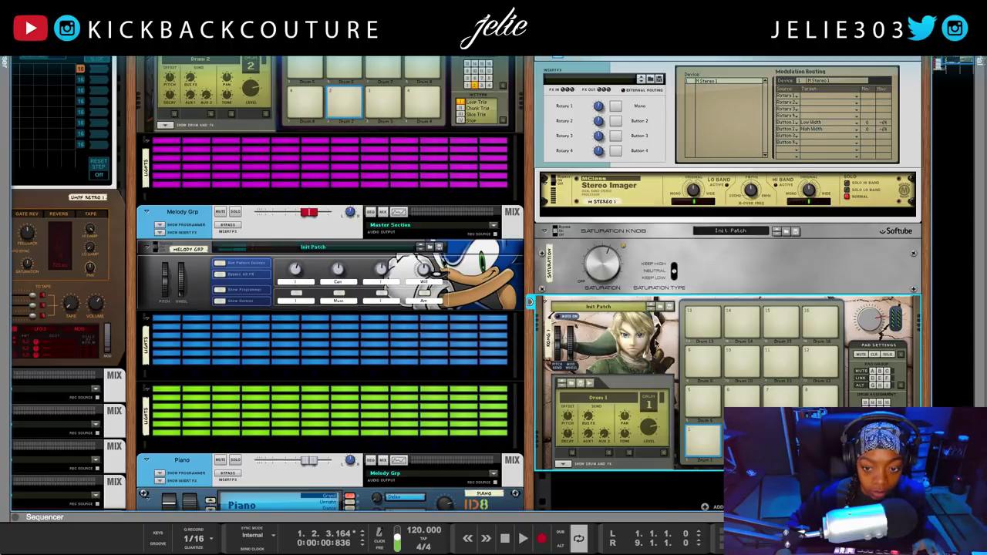
- Set Zelda Kong Folded.jpg as the new Kong's backdrop for its folded state
right_click(655, 345)
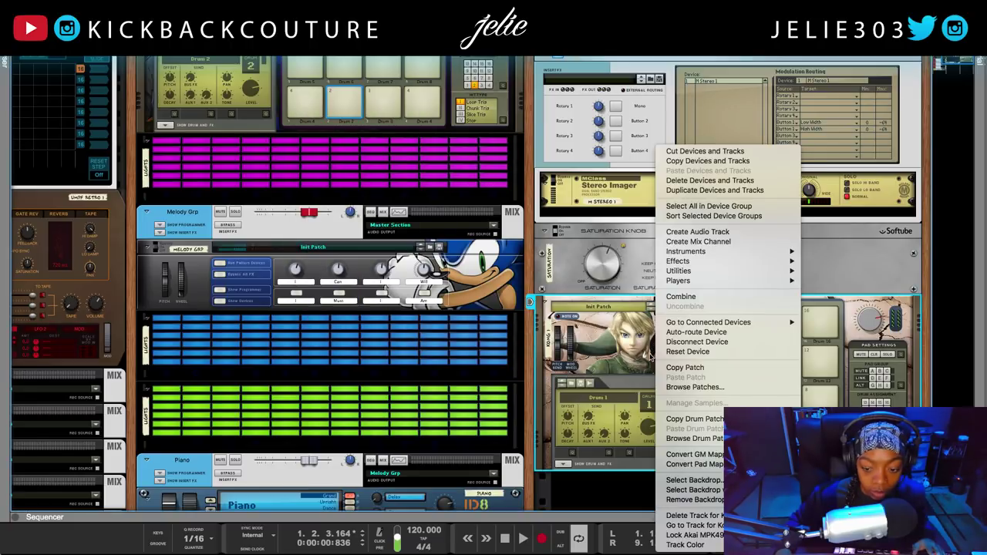
click(694, 490)
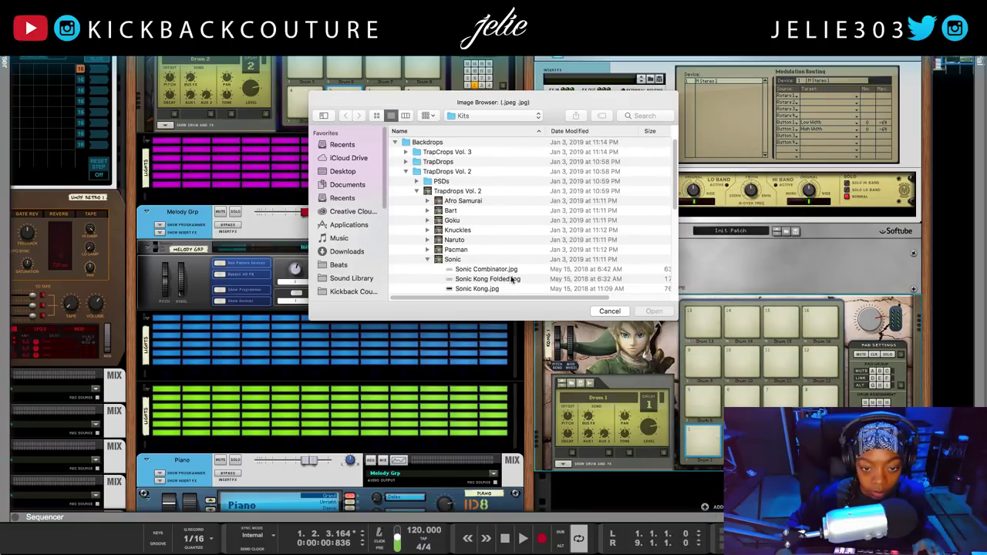
scroll(500, 277, down, 5)
scroll(497, 278, down, 2)
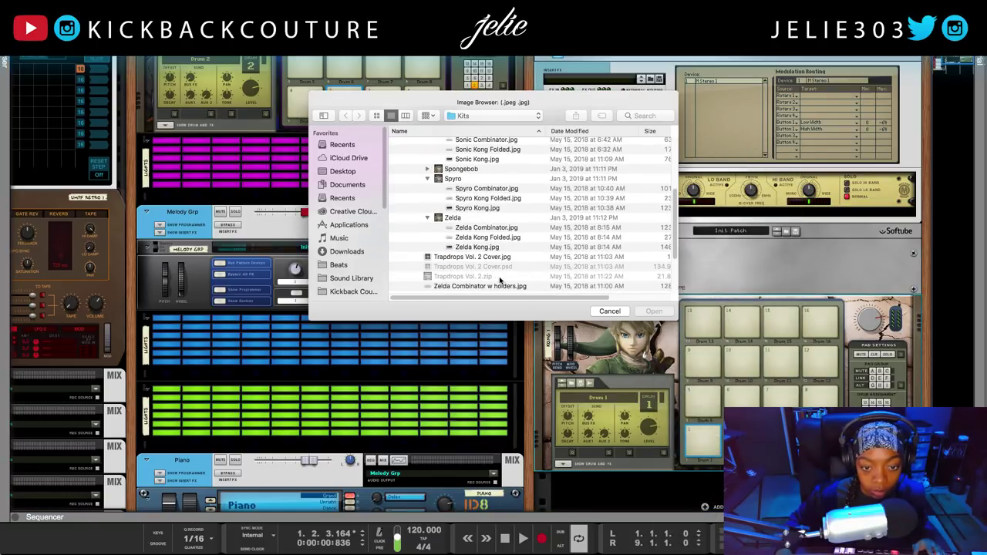
click(494, 238)
click(654, 311)
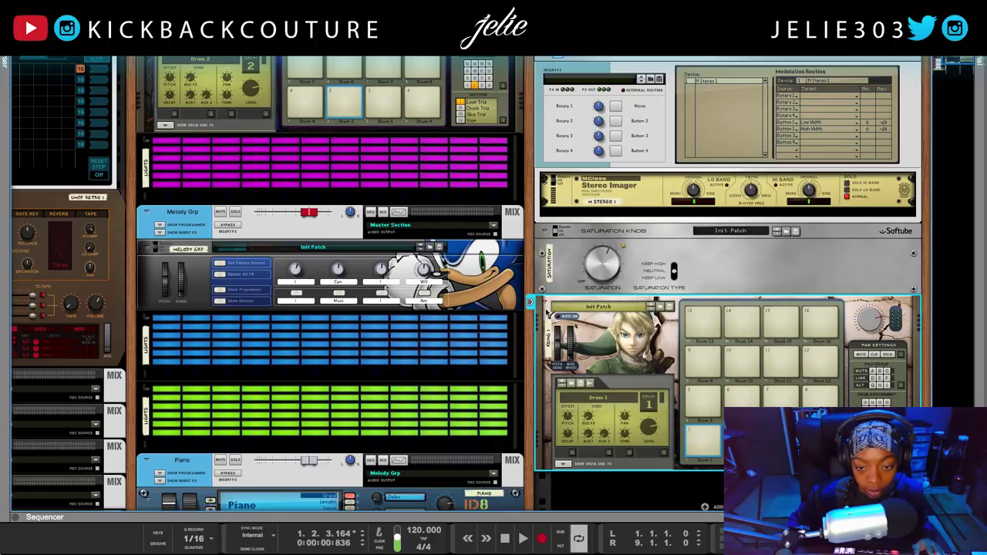
- Flip the rack to the back, expand the new Kong's drum and FX section, and cable the Master Section's FX send 2 to its audio input
key(Tab)
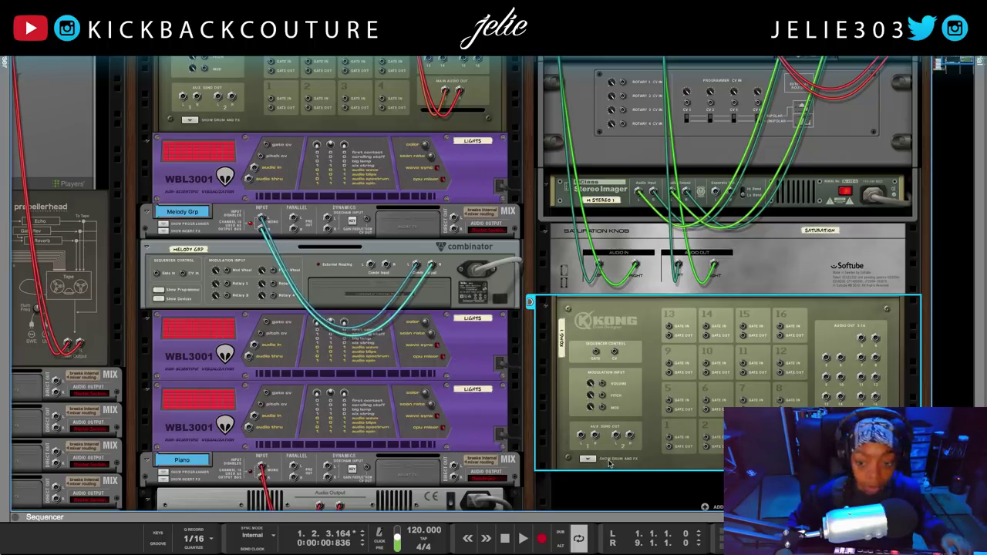
scroll(597, 427, up, 1)
click(588, 481)
scroll(599, 471, up, 5)
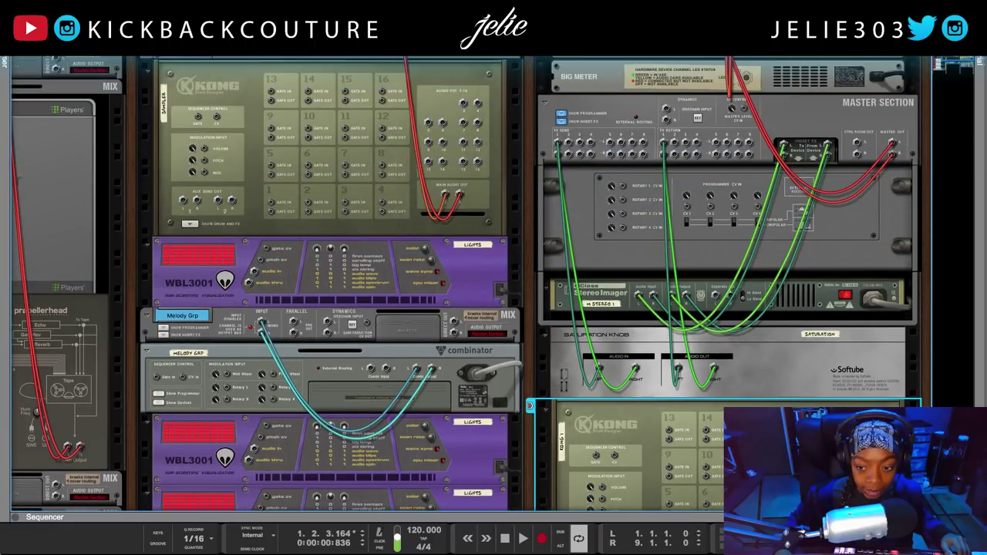
click(828, 358)
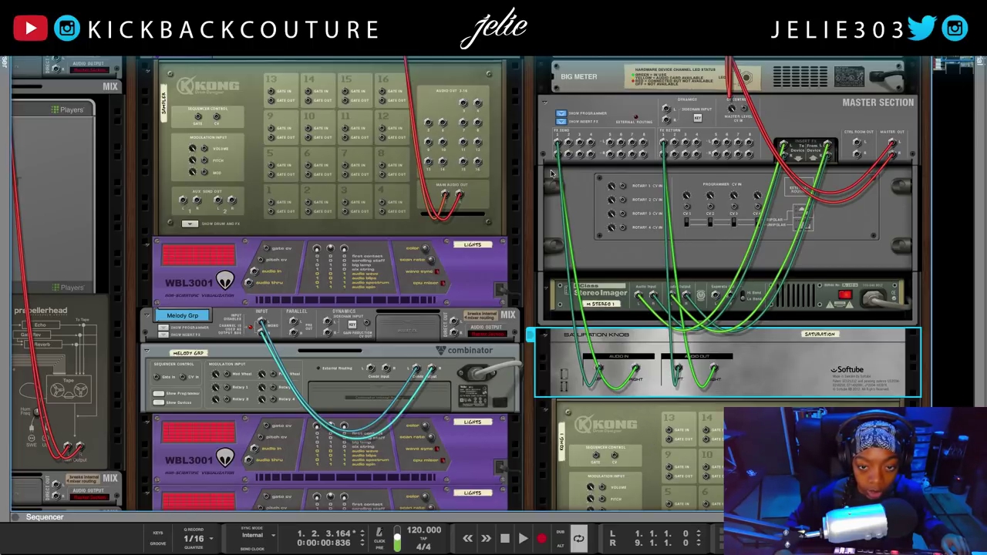
scroll(615, 234, down, 3)
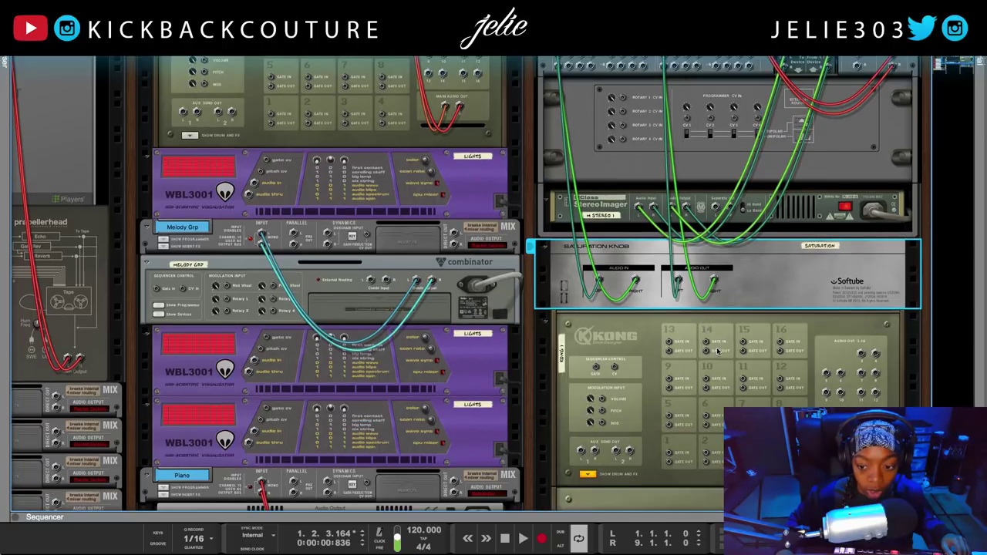
scroll(650, 406, down, 3)
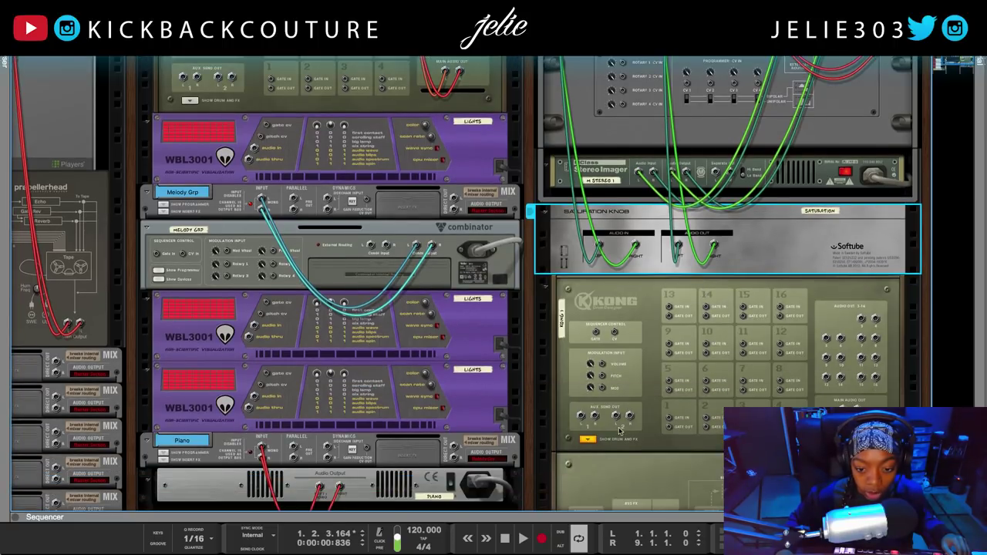
drag(577, 437, 570, 143)
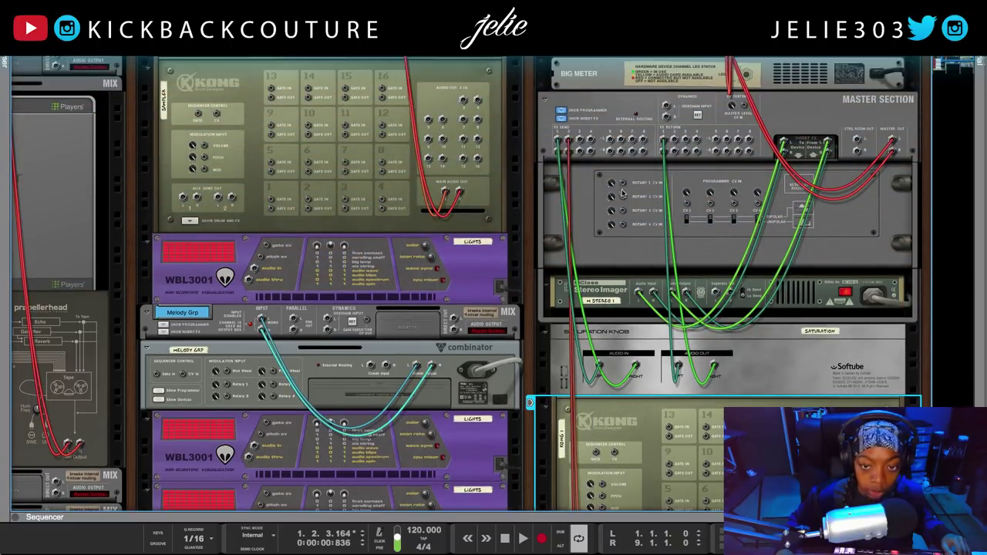
- Cable the new Kong's main audio output to FX return 2 on the Master Section
scroll(613, 189, down, 3)
scroll(604, 264, down, 1)
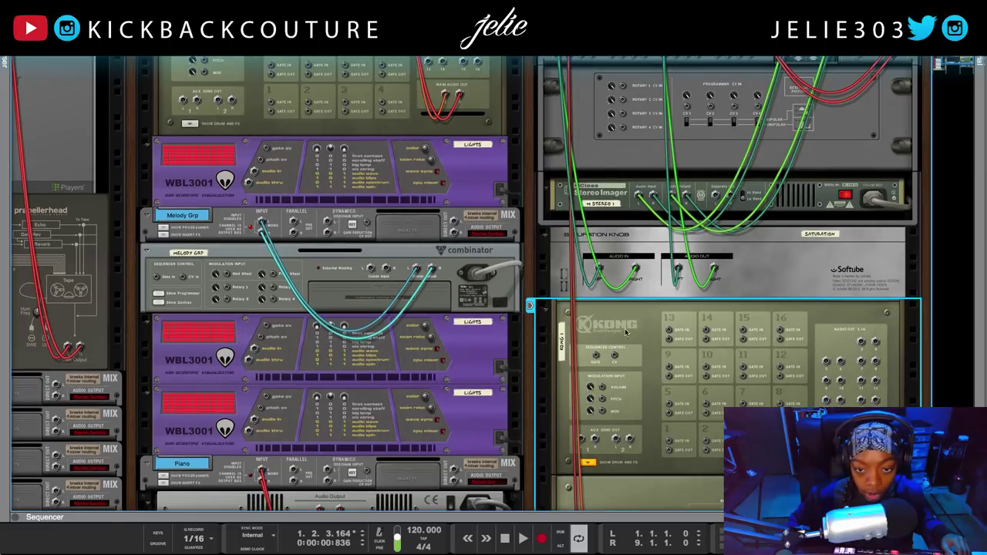
scroll(680, 375, down, 3)
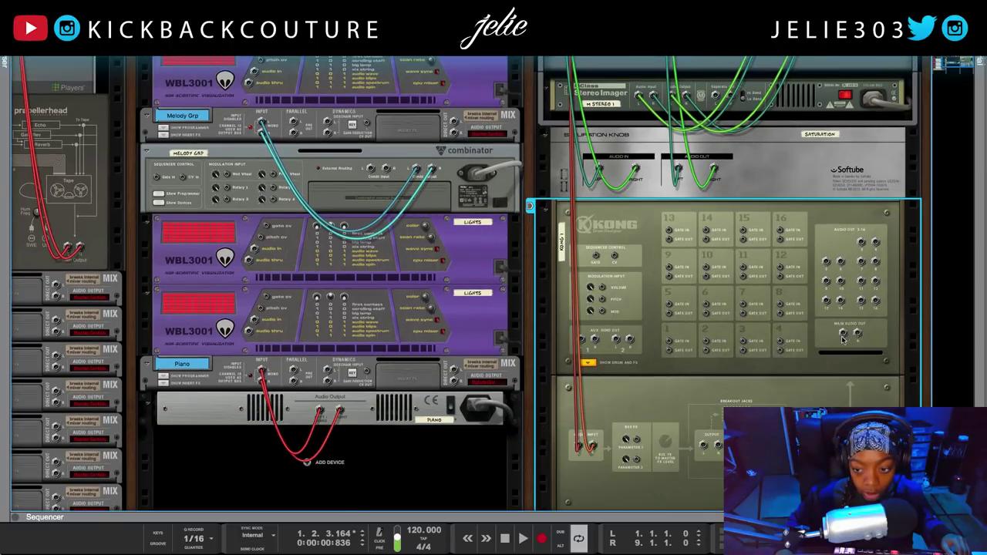
drag(843, 333, 676, 121)
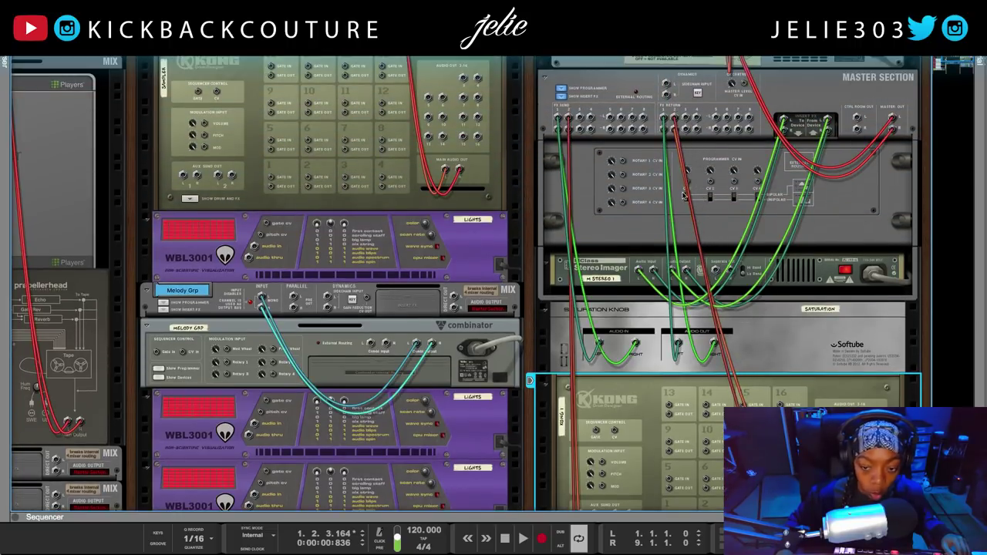
- Flip the rack to the front and load Room Reverb into the new Kong's Master FX slot
key(Tab)
scroll(711, 421, down, 10)
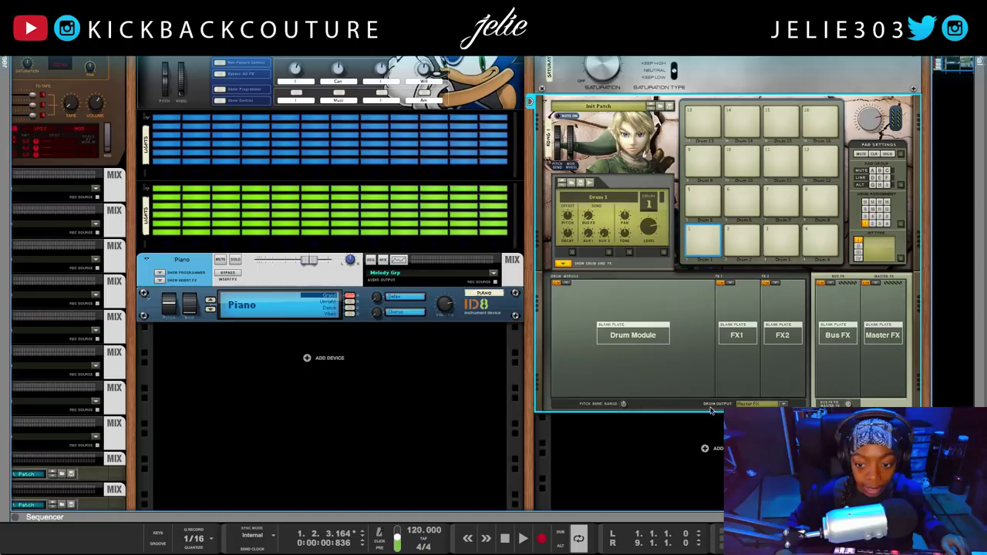
click(879, 286)
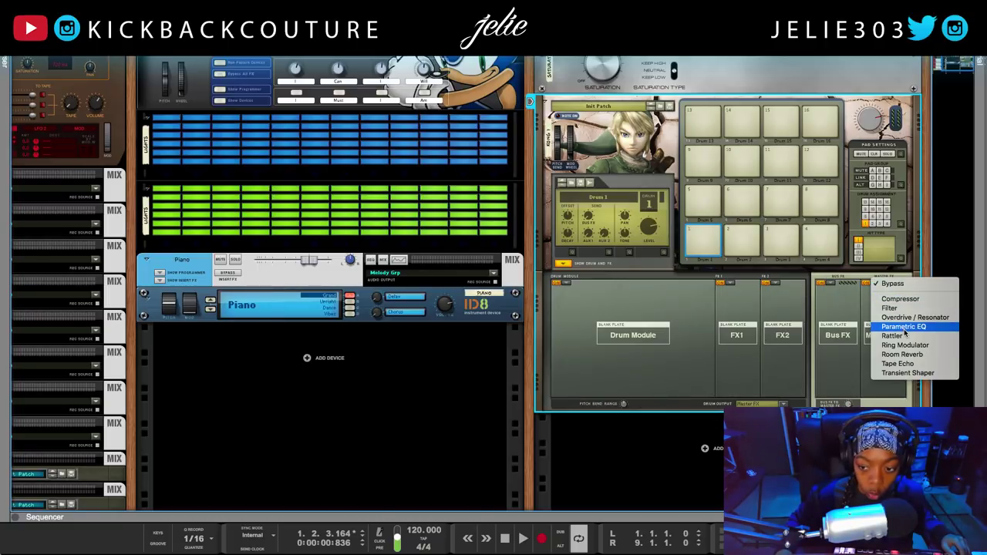
click(906, 354)
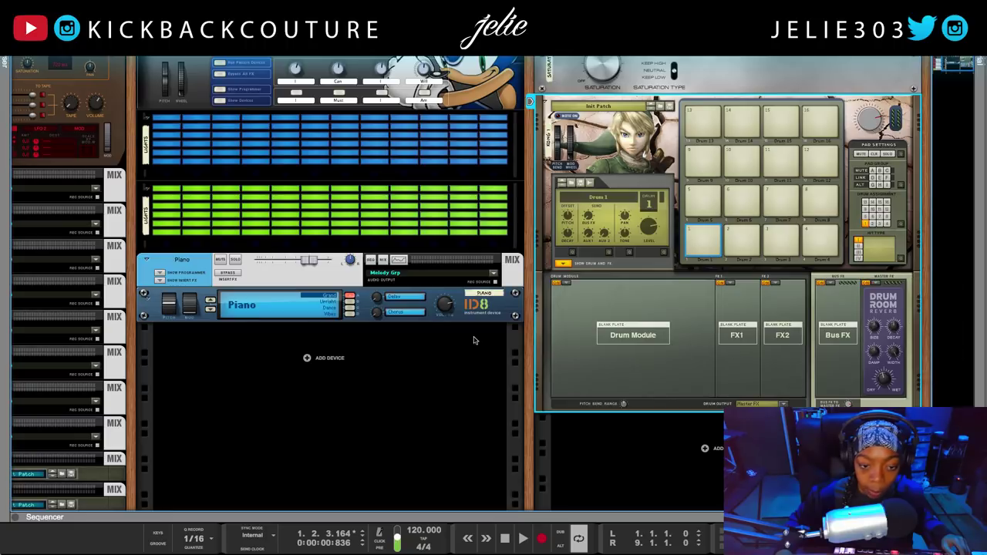
- Place Patience 140bpm.mid from the Drenched By Design MIDI kit on the Piano track at bar 1 in the sequencer
click(150, 309)
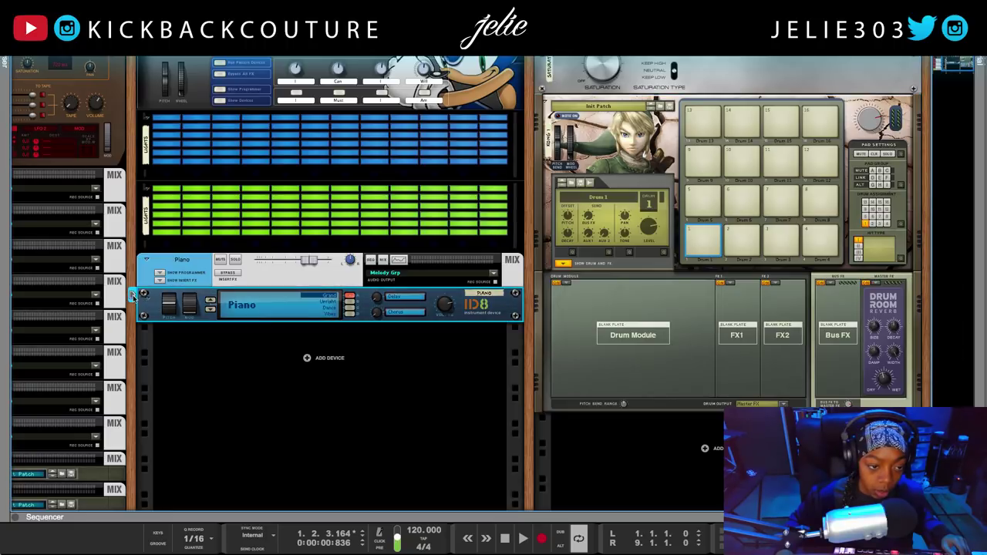
key(F7)
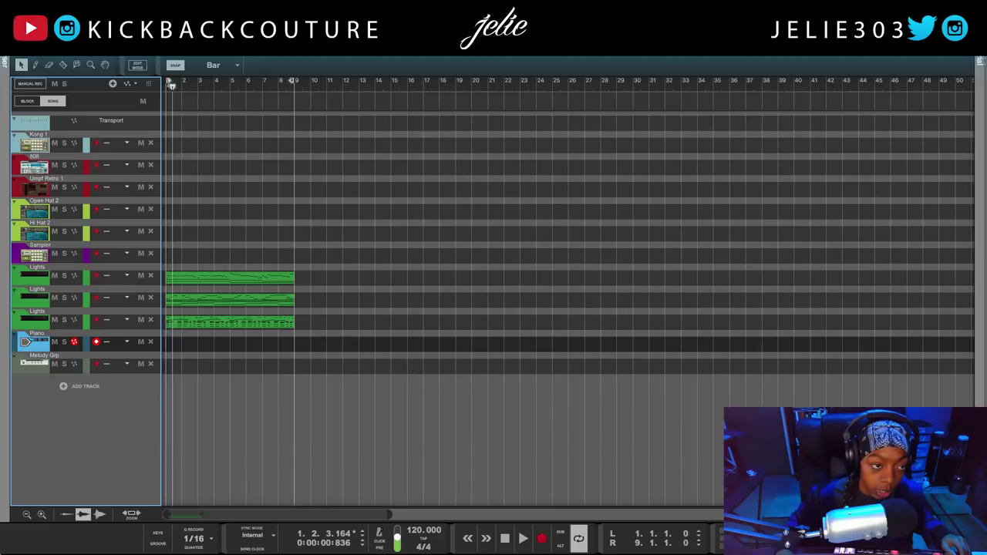
key(F3)
click(47, 318)
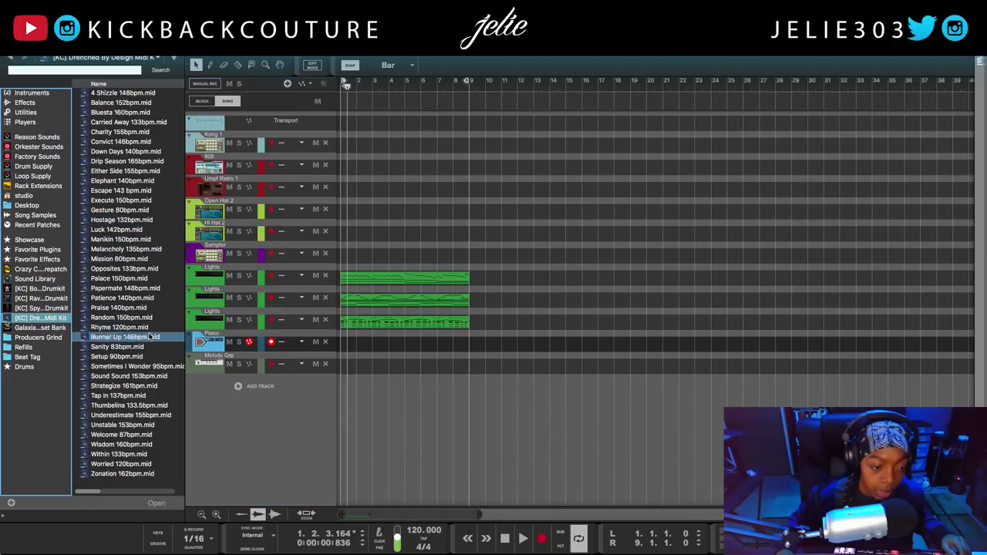
drag(122, 298, 344, 345)
key(shift+Return)
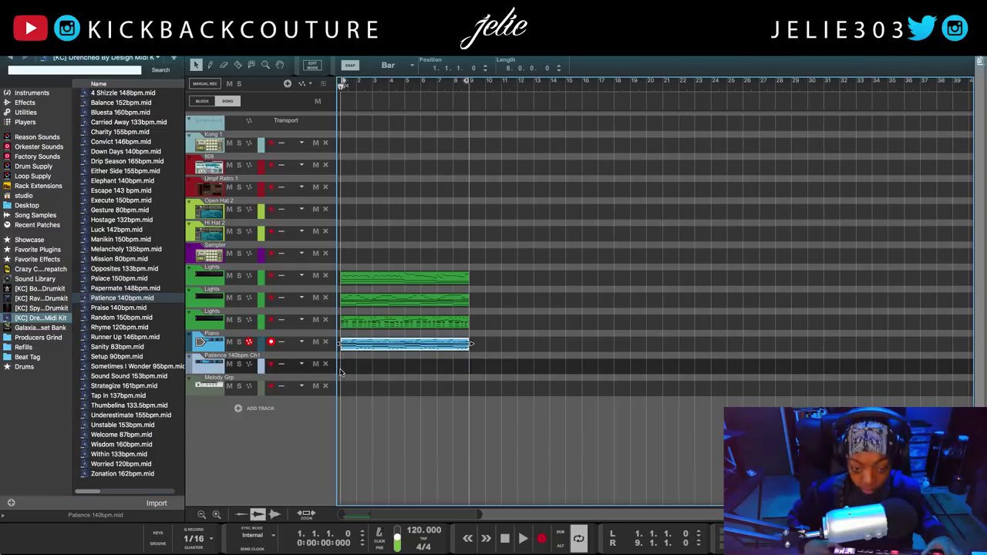
- Play the song, show the mixer with the rack, and enable send 2 on the Piano channel
key(space)
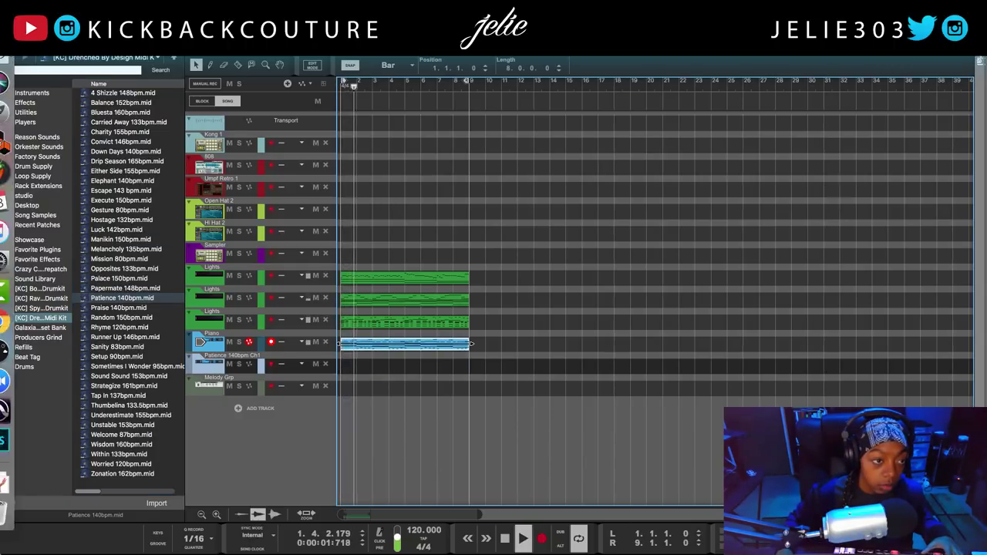
key(F3)
key(F3)
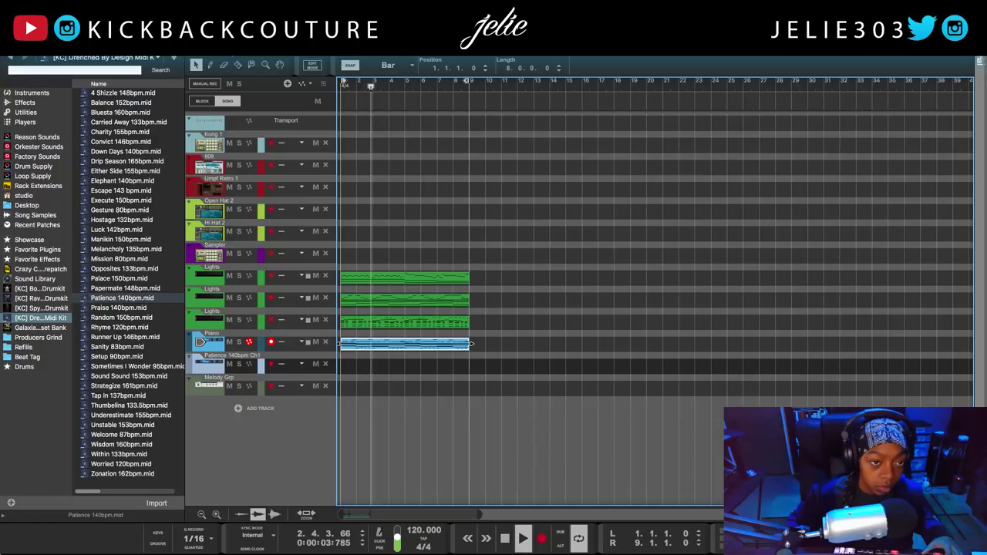
key(F6)
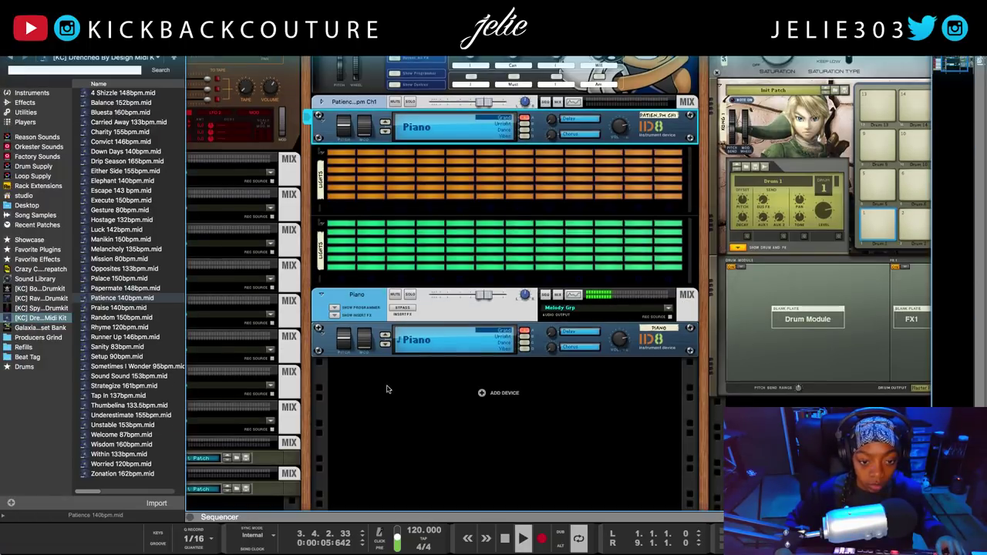
key(F5)
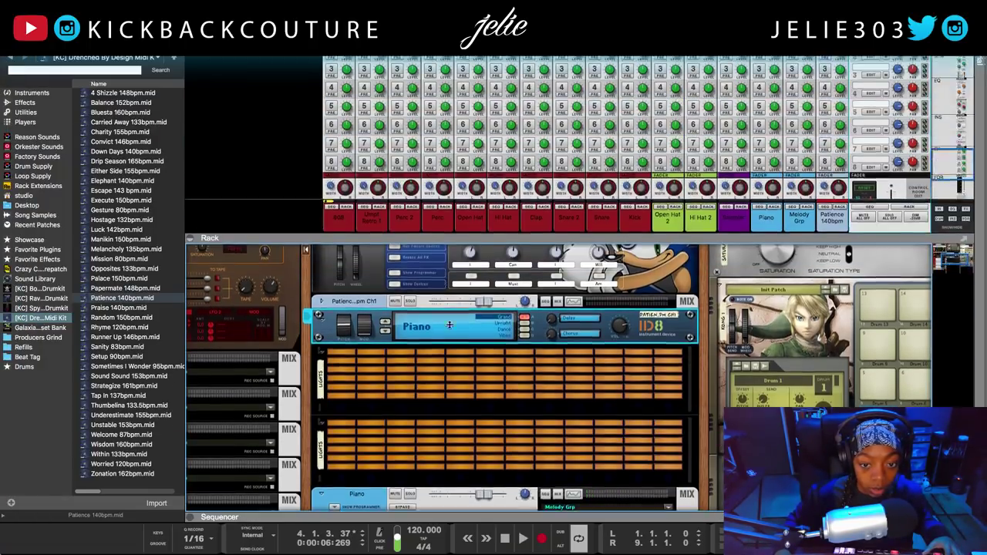
scroll(768, 294, down, 1)
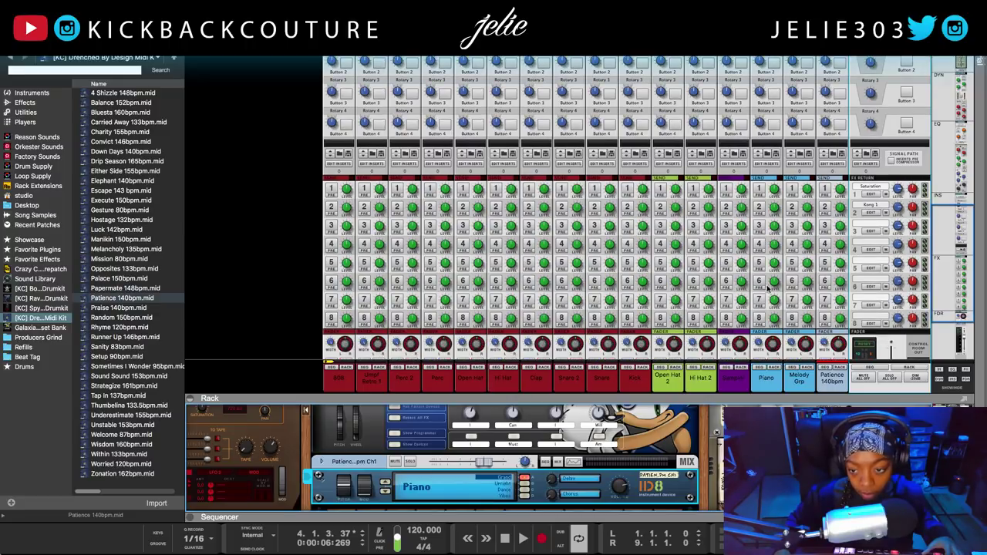
click(772, 211)
key(space)
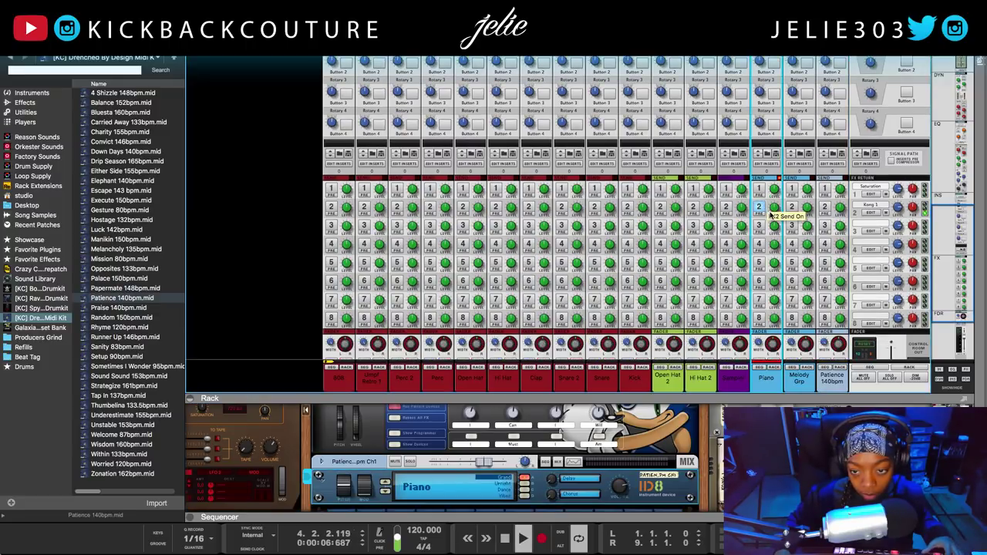
key(space)
- Hide the browser, enlarge the rack area below the mixer, and select the new Kong while listening to its reverb
click(2, 82)
drag(507, 394, 507, 184)
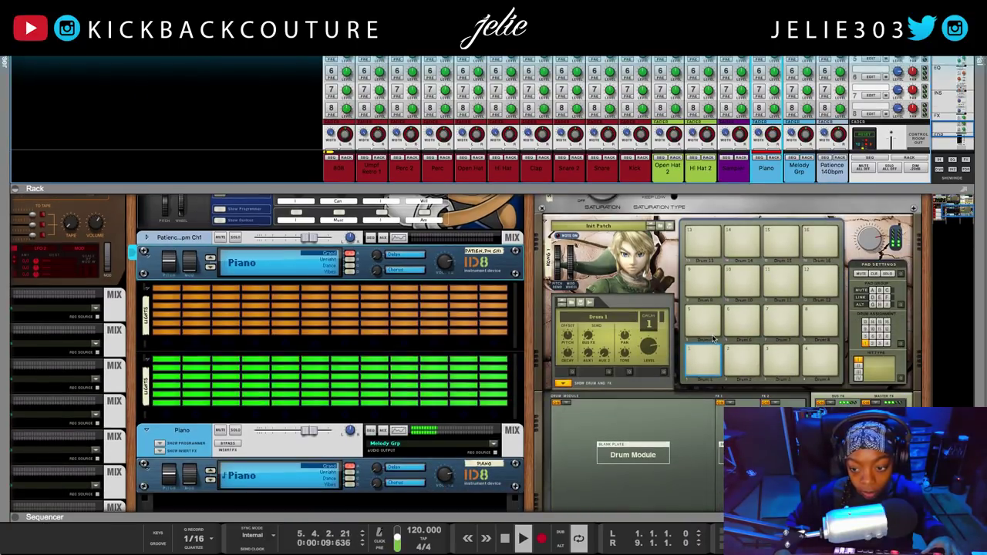
scroll(779, 363, down, 2)
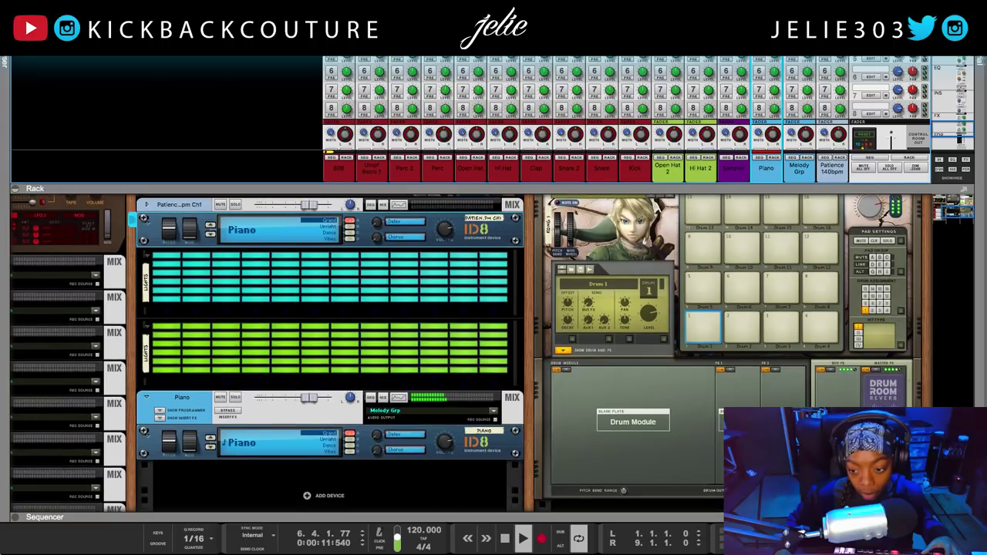
click(802, 365)
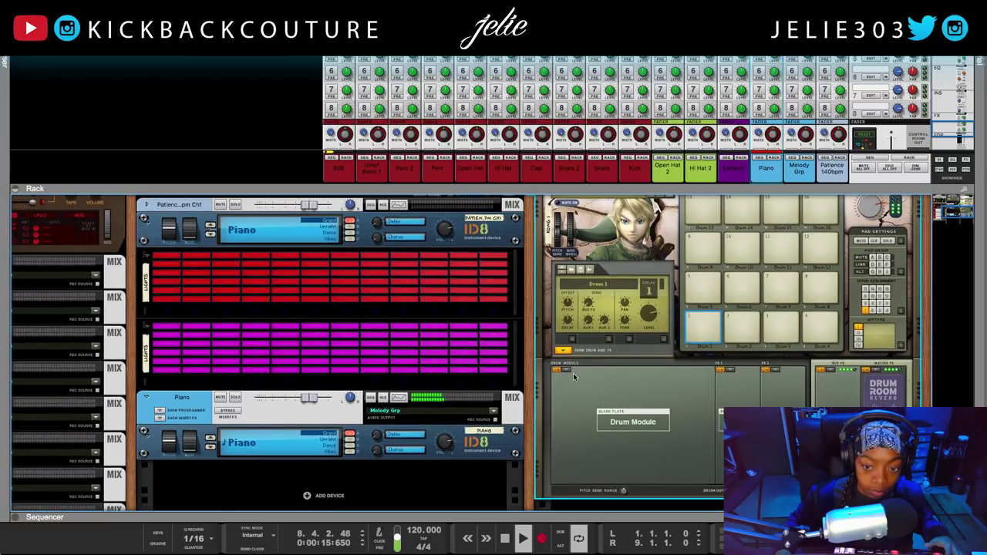
scroll(218, 472, down, 1)
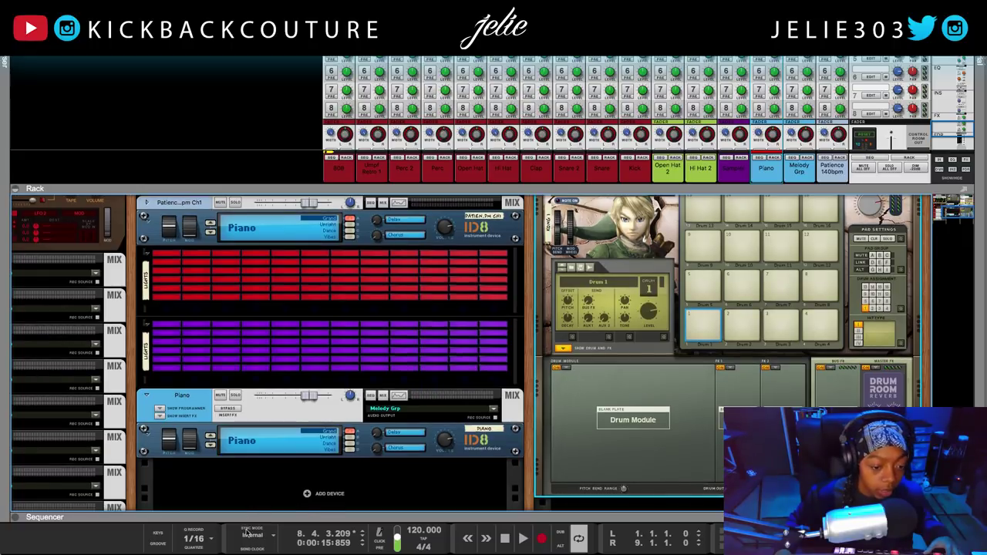
- Open the sequencer and delete the clip on the third Lights track
double_click(243, 516)
click(287, 323)
key(Delete)
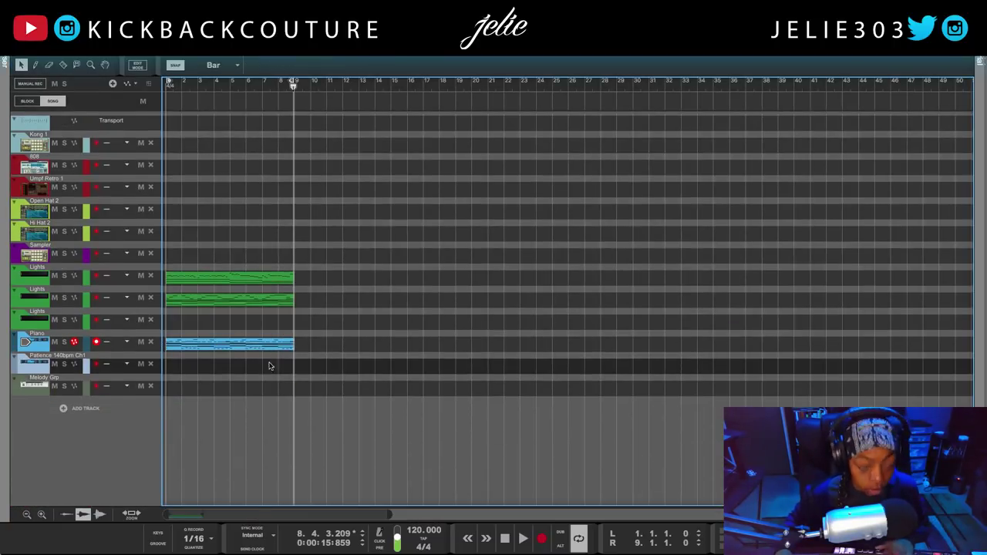
- Restore the deleted clip on the third Lights track and delete the clip on the Piano track
click(24, 341)
key(ctrl+z)
click(209, 346)
key(Delete)
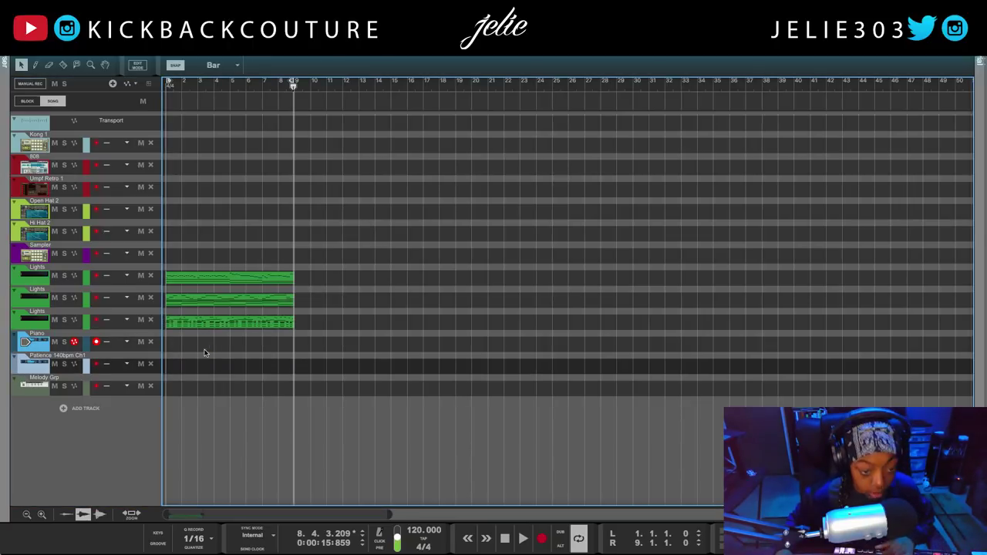
- Delete the Patience 140bpm Ch1 track below the Piano track
click(40, 372)
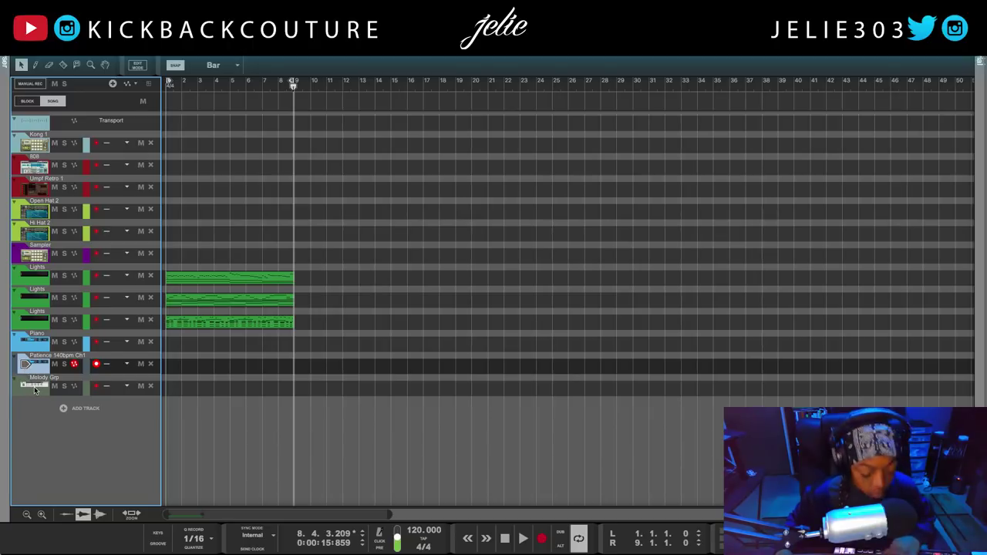
key(Delete)
click(322, 255)
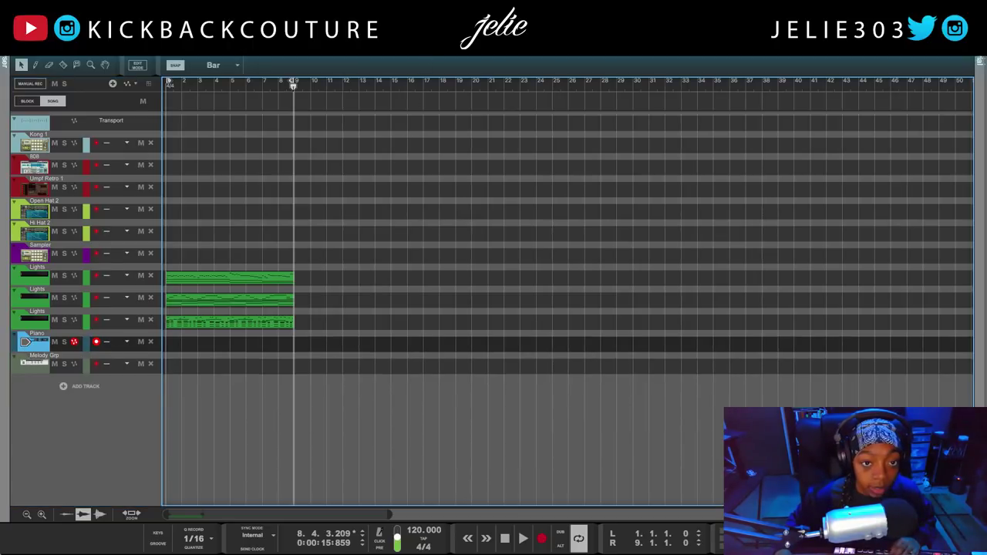
- Show the rack, hide the reverb Kong's drum and FX section, and fold the Kong device
key(F6)
scroll(685, 302, up, 5)
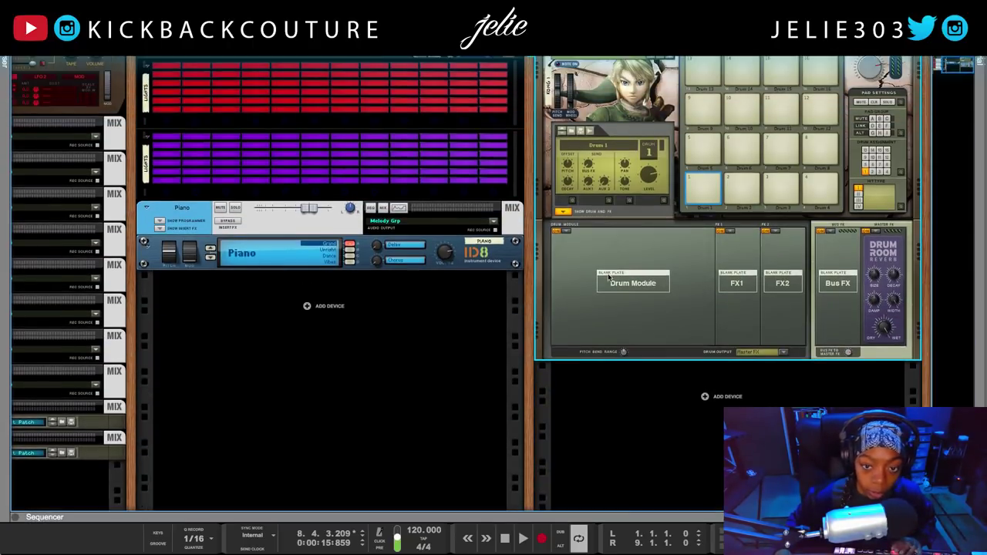
scroll(588, 342, up, 1)
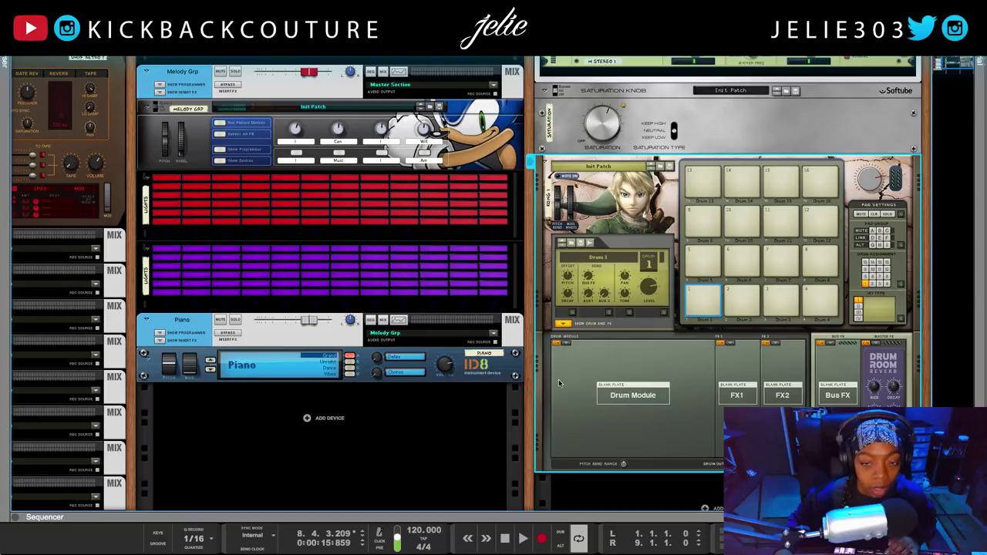
click(565, 324)
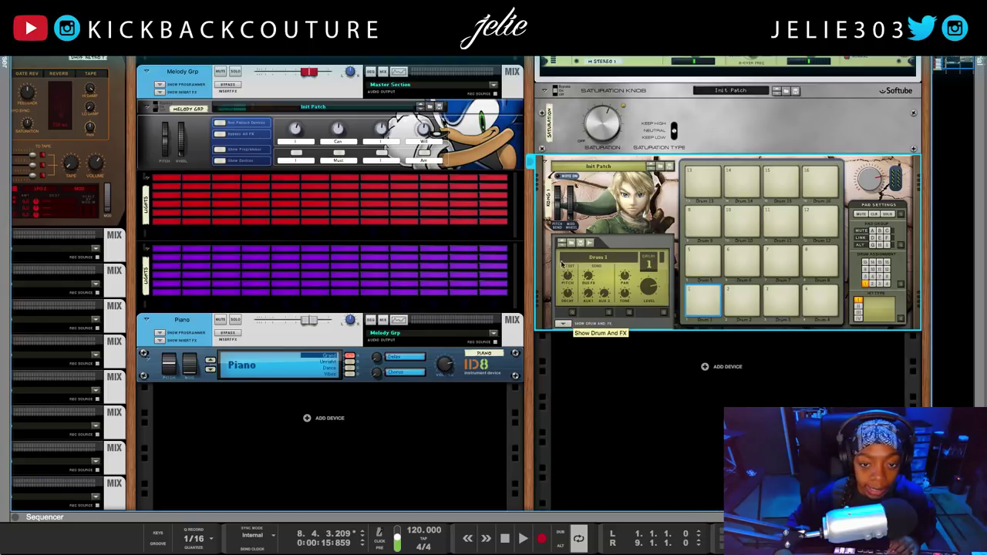
click(544, 164)
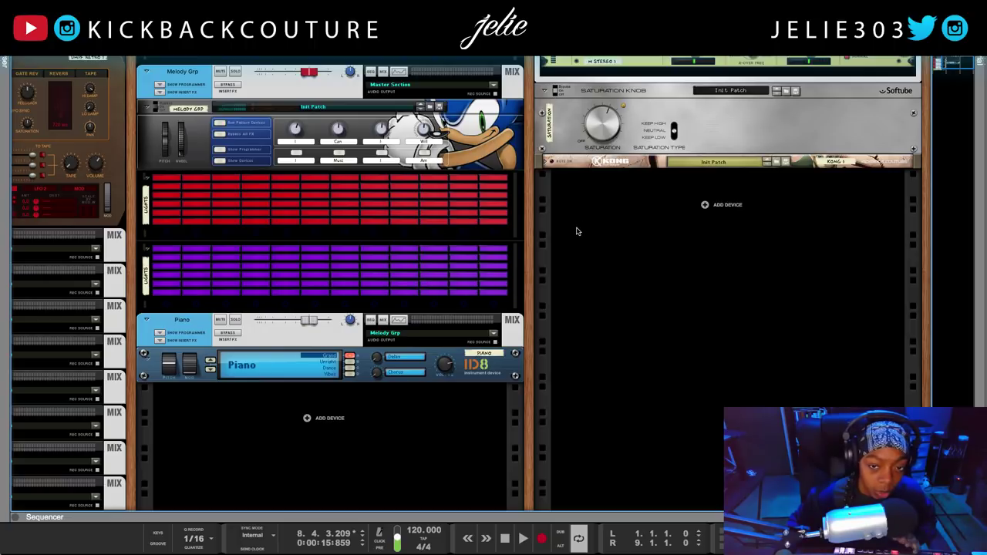
scroll(576, 237, up, 1)
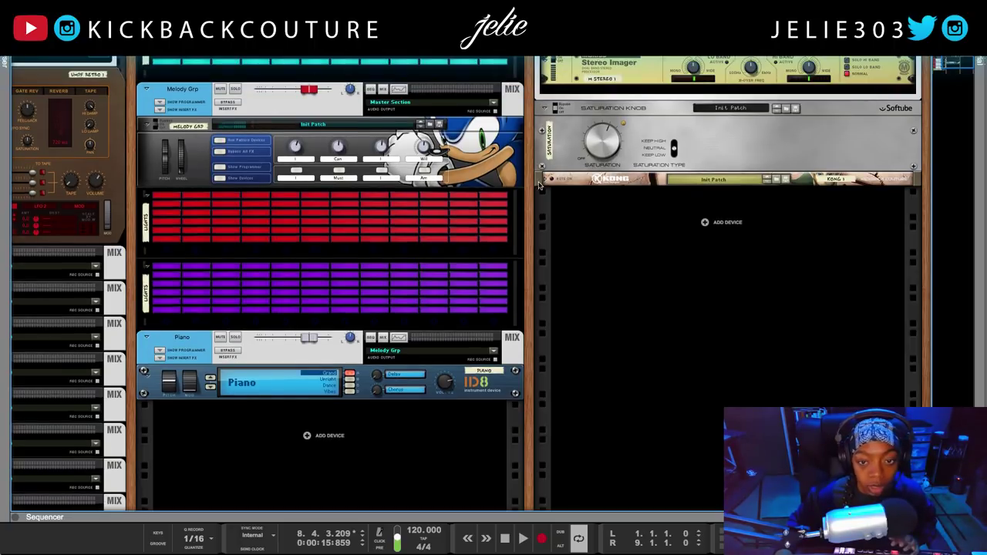
scroll(559, 224, up, 2)
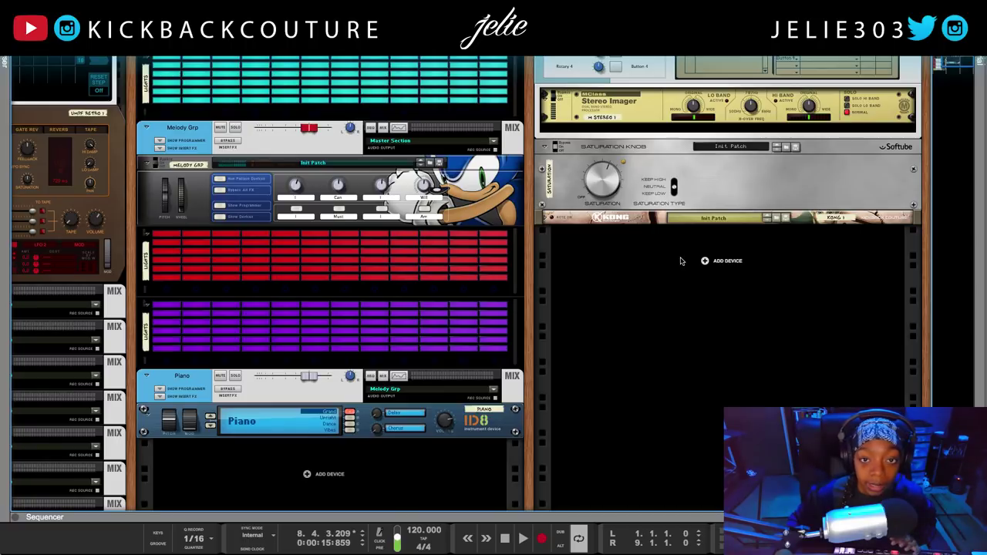
- Add a Flower Audio Loudness Meter below the folded Kong in the Master Section's rack column
click(729, 260)
click(586, 315)
scroll(632, 247, up, 10)
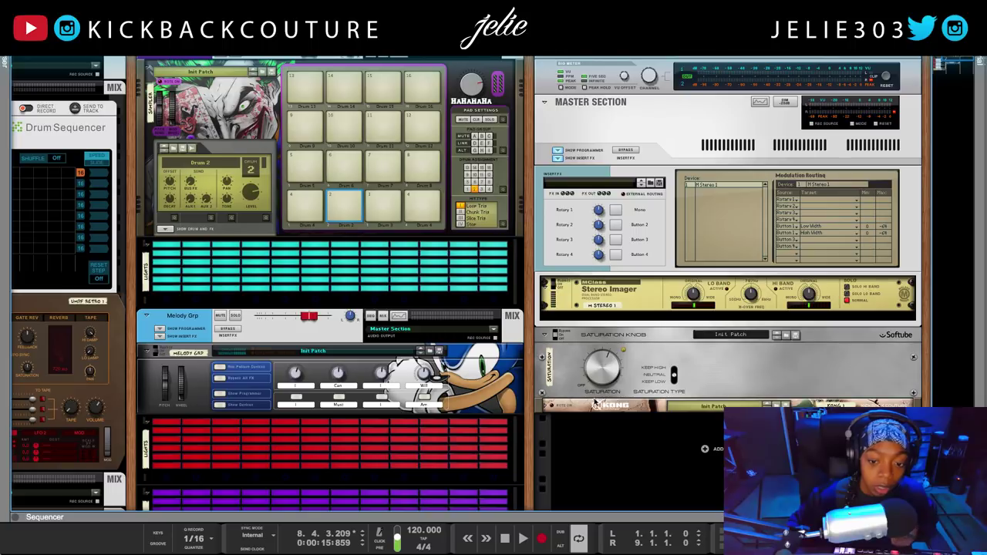
scroll(585, 452, down, 1)
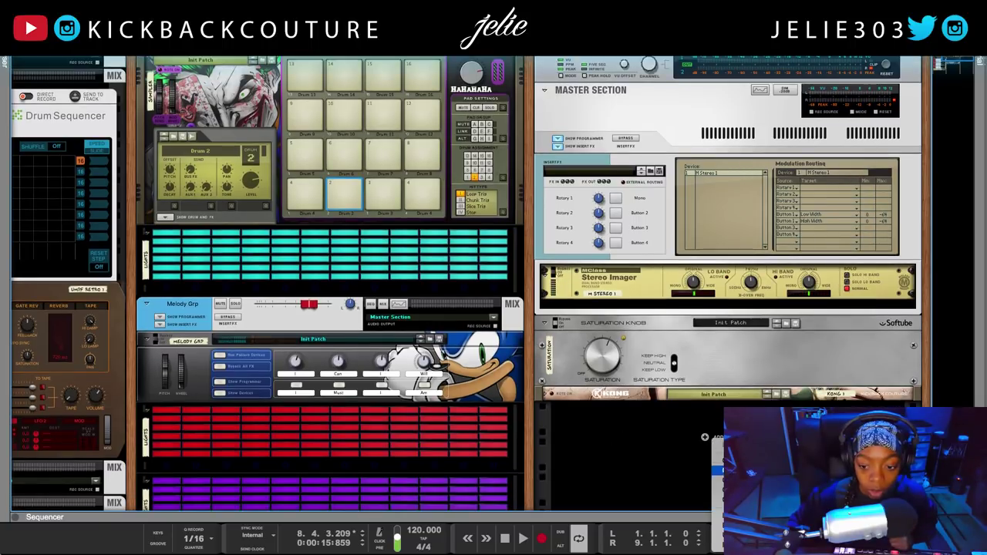
mouse_move(764, 535)
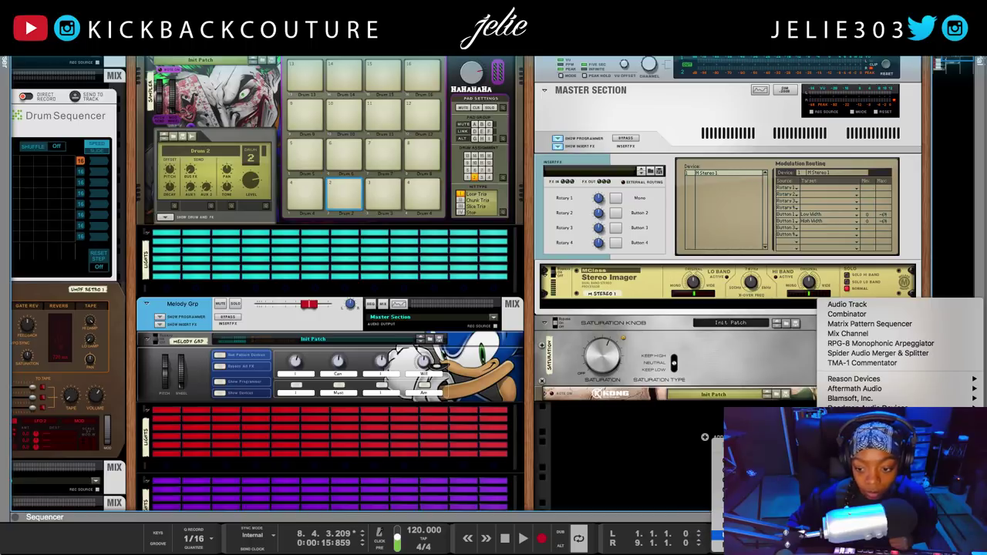
click(764, 428)
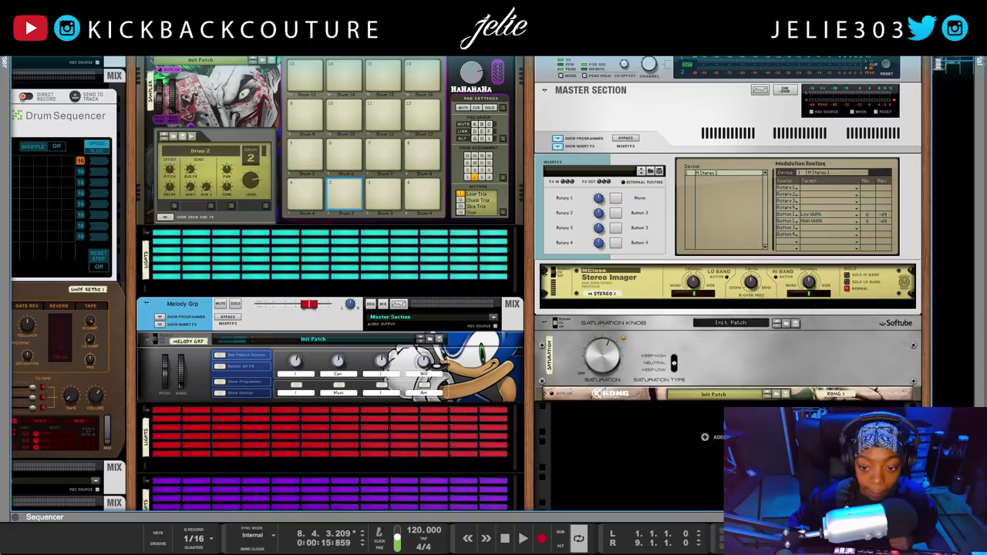
- On the rack's rear, route the Master Section's Ctrl Room Out to the Loudness Meter's Main Inputs and its Main Outputs to Audio I/O, disconnecting Master Out
key(Tab)
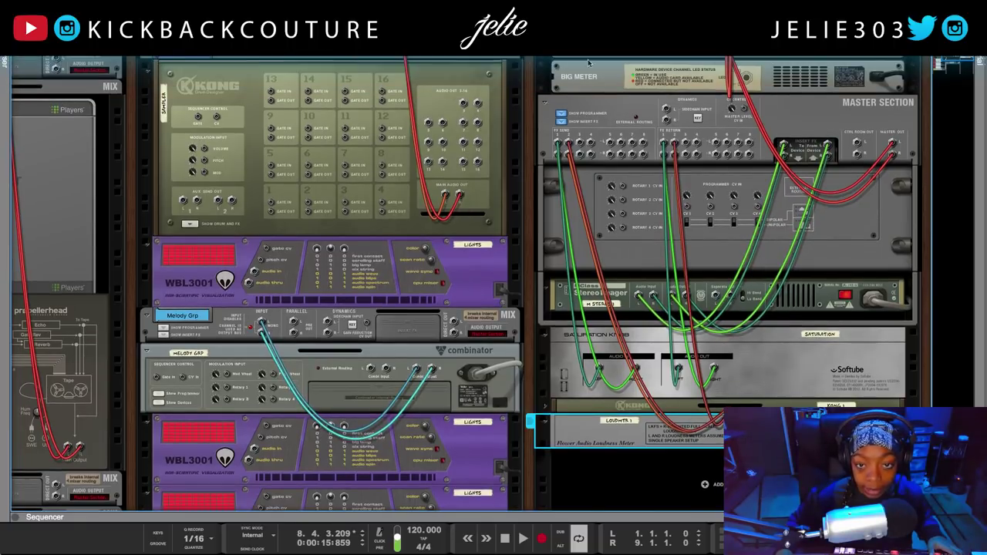
click(589, 63)
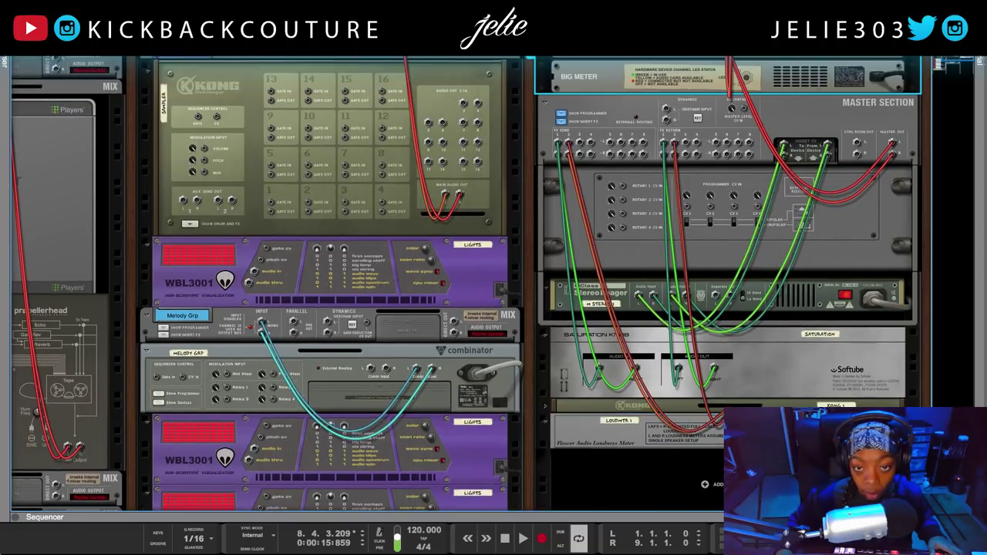
scroll(574, 62, down, 1)
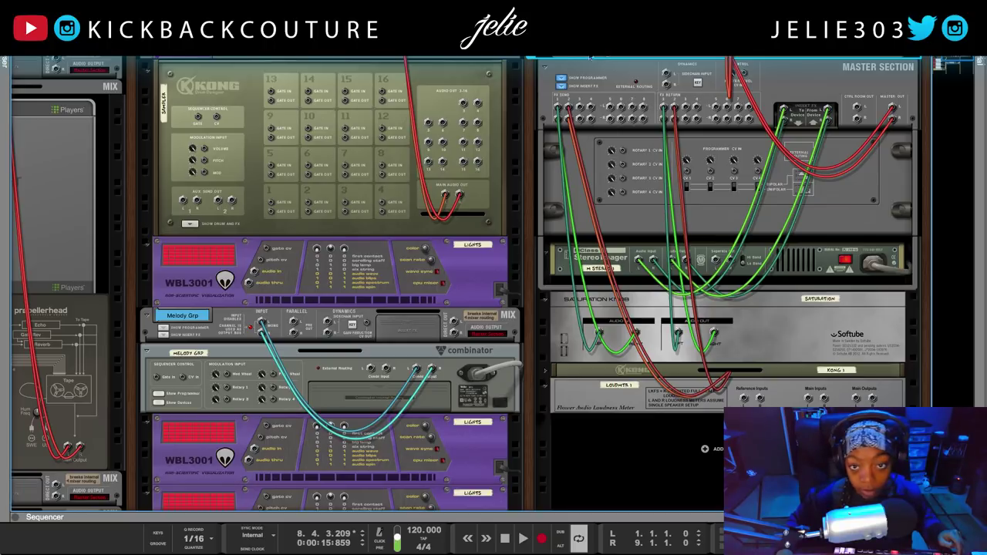
scroll(551, 60, up, 1)
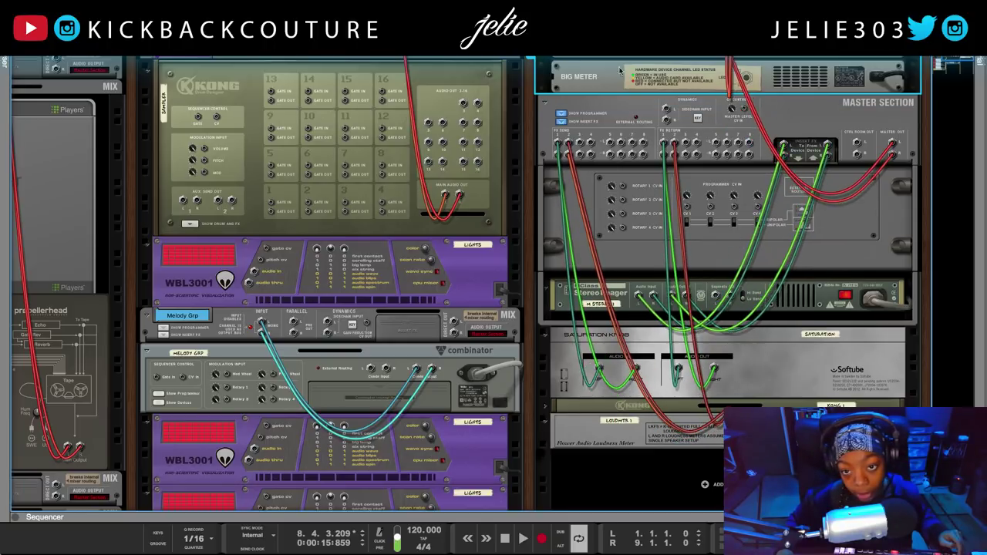
scroll(788, 57, up, 1)
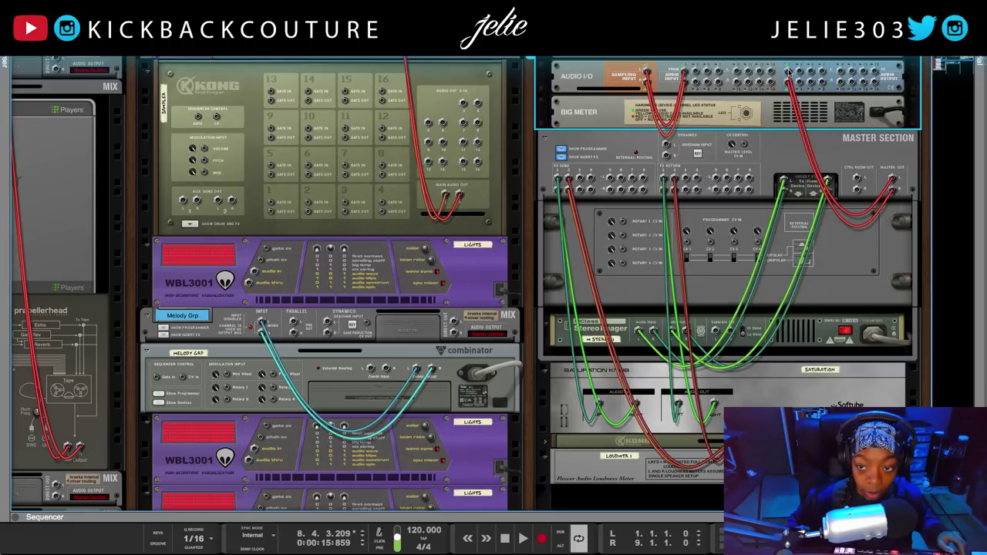
click(869, 171)
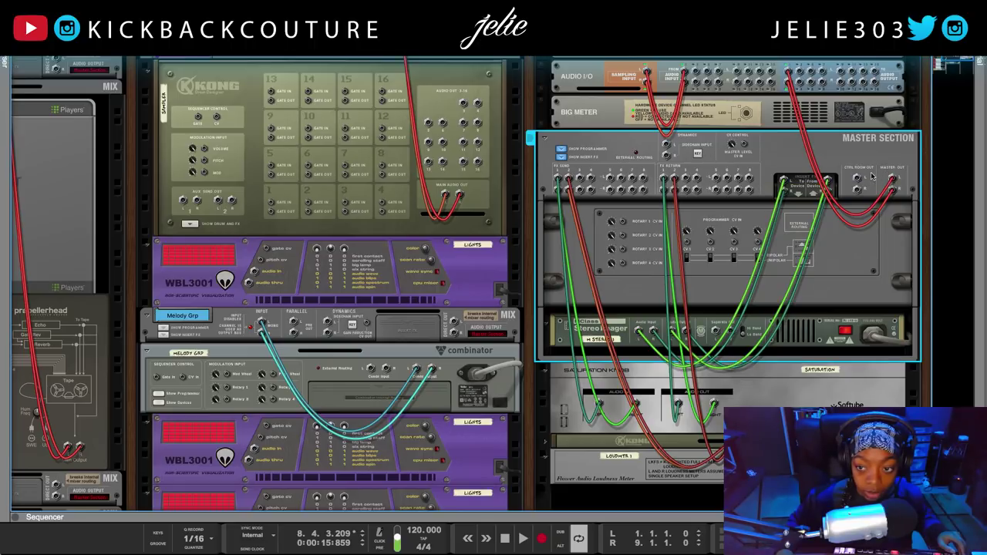
drag(856, 179, 837, 407)
drag(892, 178, 868, 160)
drag(848, 459, 788, 71)
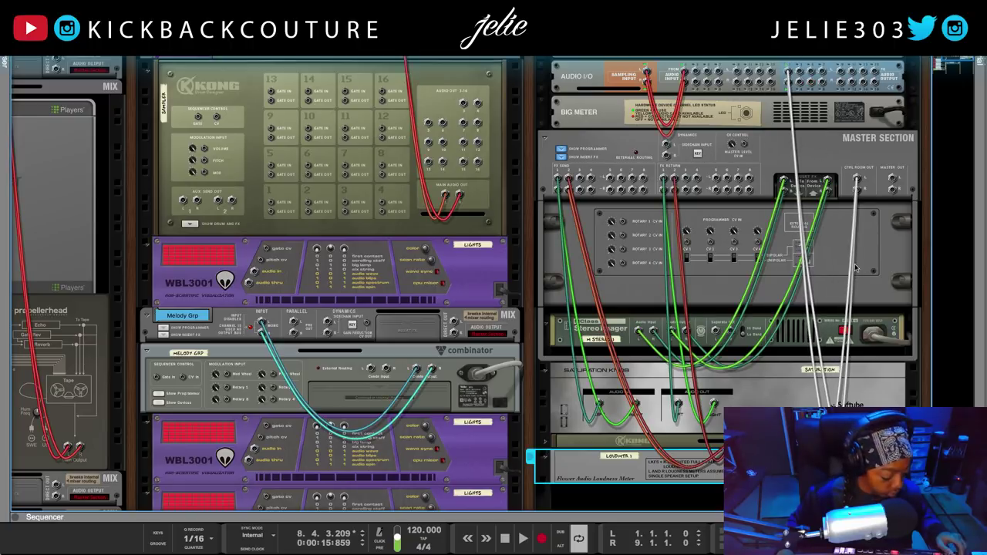
- Place Patience 140bpm.mid on the Piano track at bar 1 and return the playhead to the song start
key(Tab)
scroll(437, 368, down, 5)
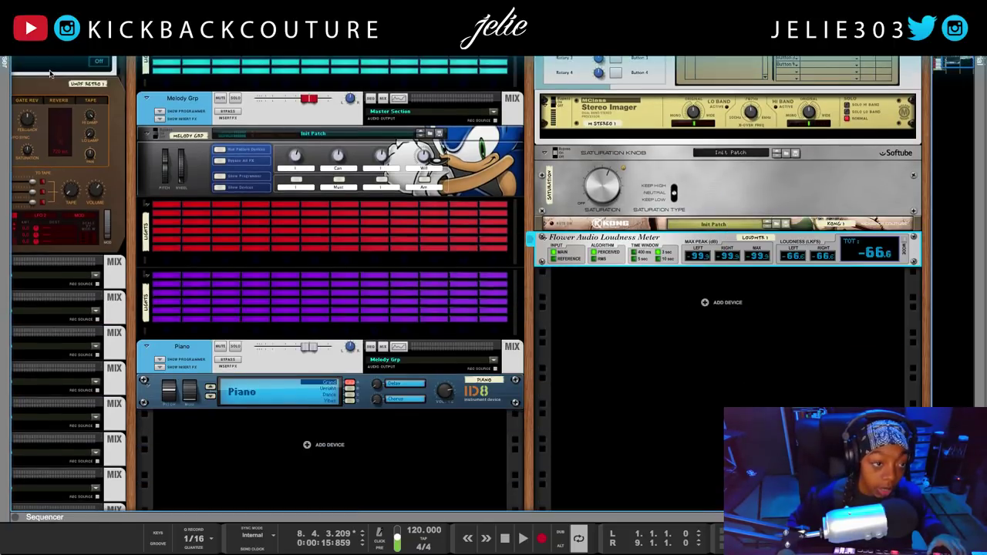
key(F3)
drag(445, 517, 453, 188)
scroll(382, 421, down, 1)
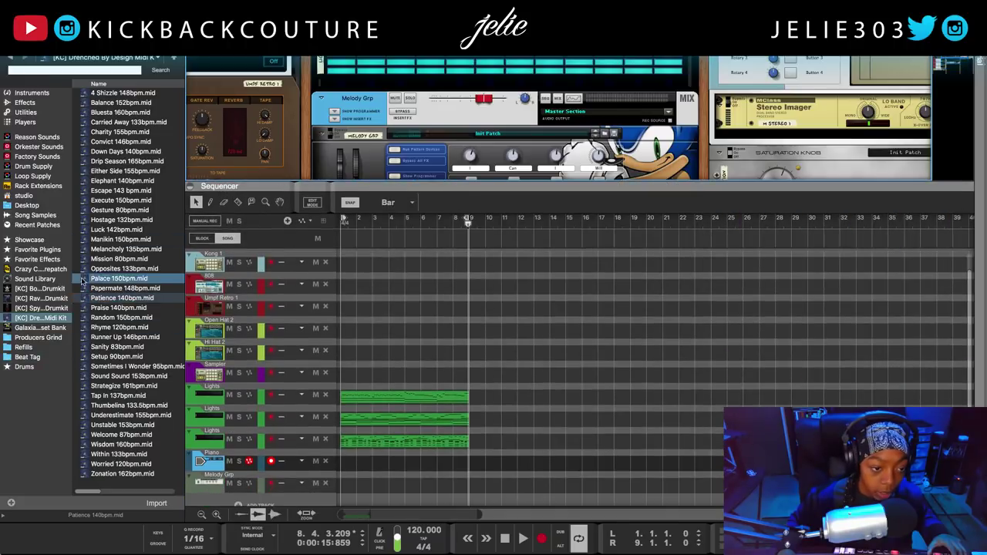
drag(97, 296, 337, 467)
key(shift+Return)
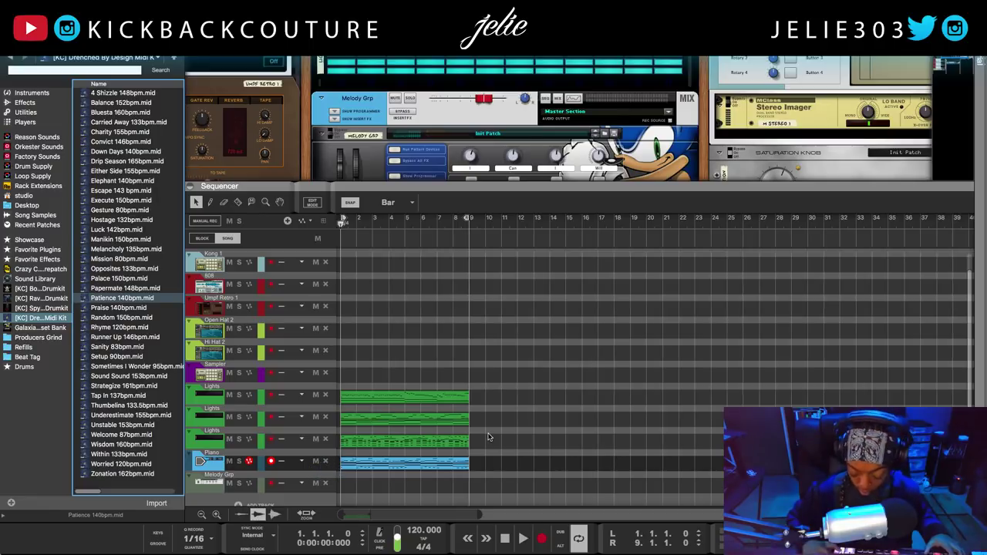
- Play the song with the browser hidden and the rack enlarged, and check the levels on the Loudness Meter
key(space)
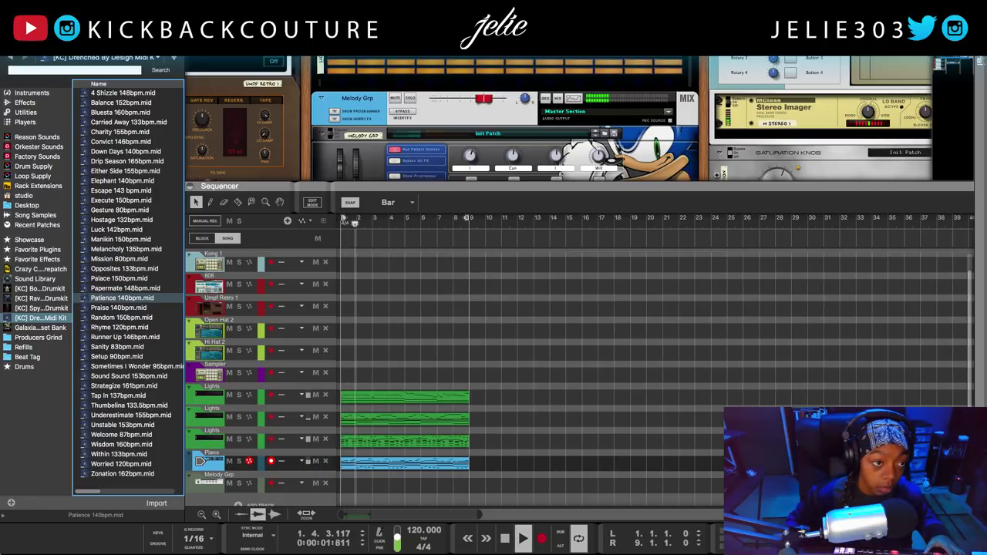
key(F3)
drag(380, 185, 752, 517)
scroll(720, 377, down, 4)
scroll(779, 238, up, 2)
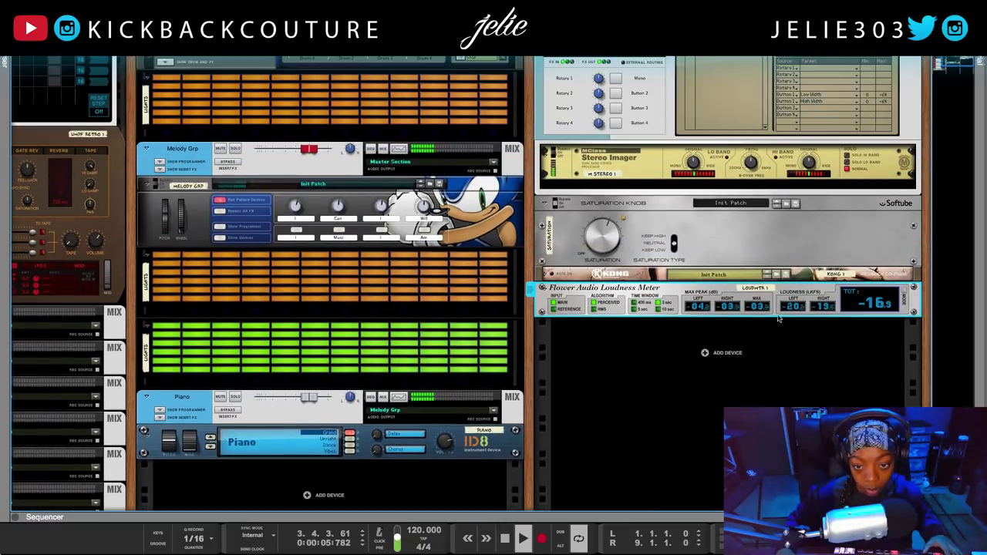
scroll(802, 343, up, 1)
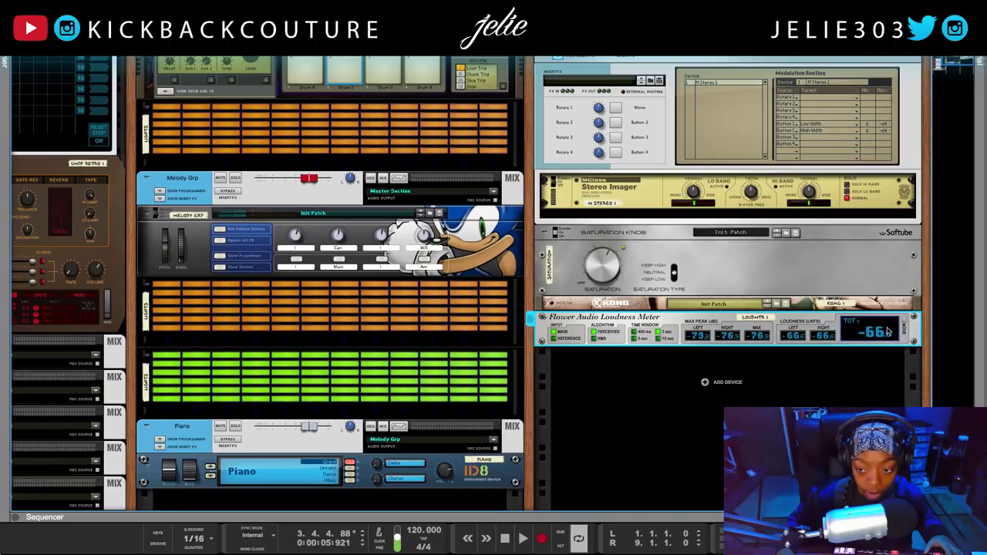
key(space)
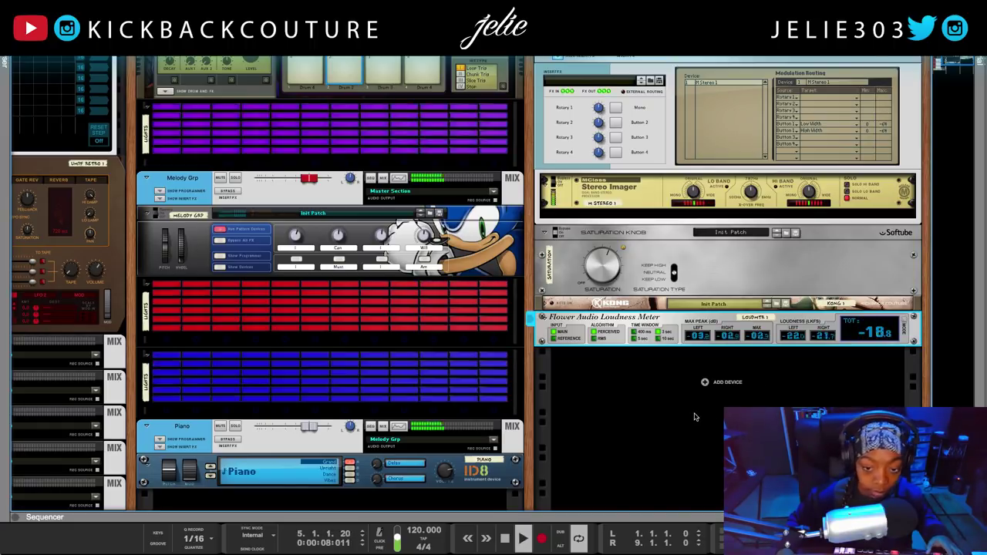
- Examine the rear cabling between the Loudness Meter and the Master Section, then return to the rack's front
key(Tab)
scroll(710, 382, up, 3)
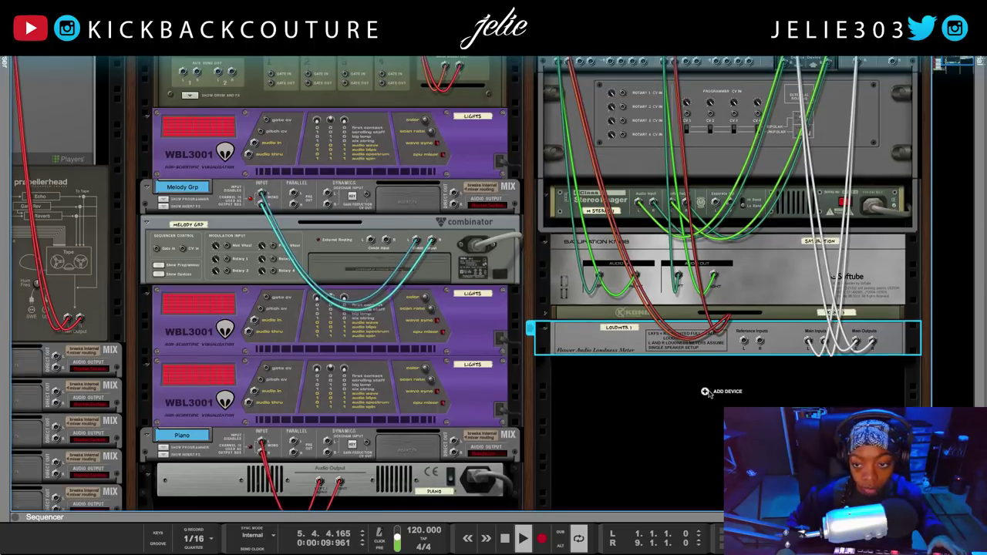
scroll(715, 381, up, 2)
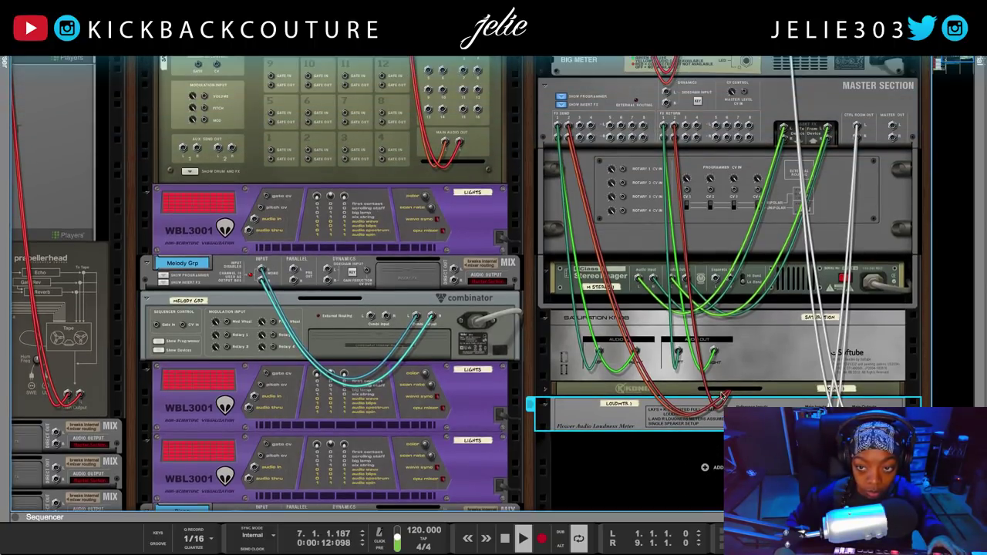
key(Tab)
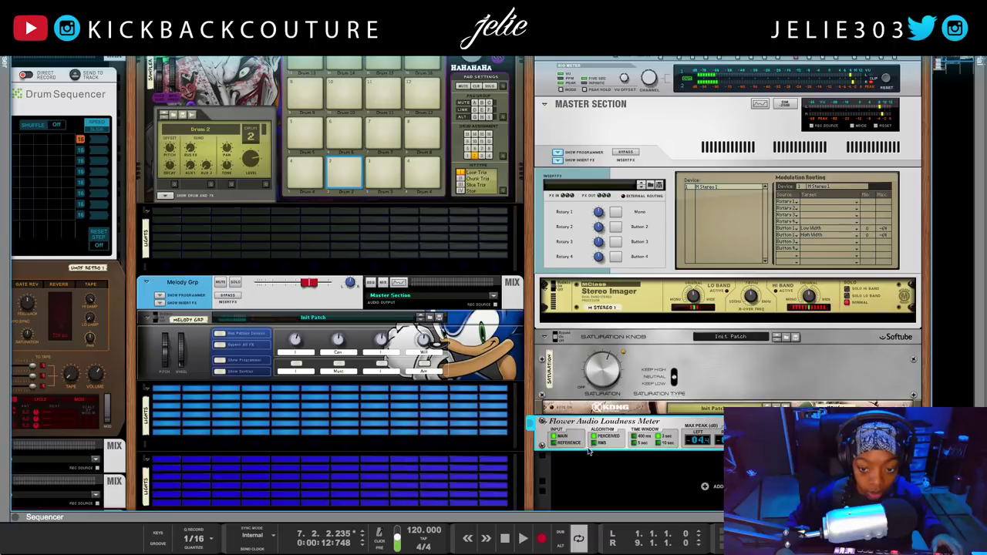
scroll(582, 470, down, 1)
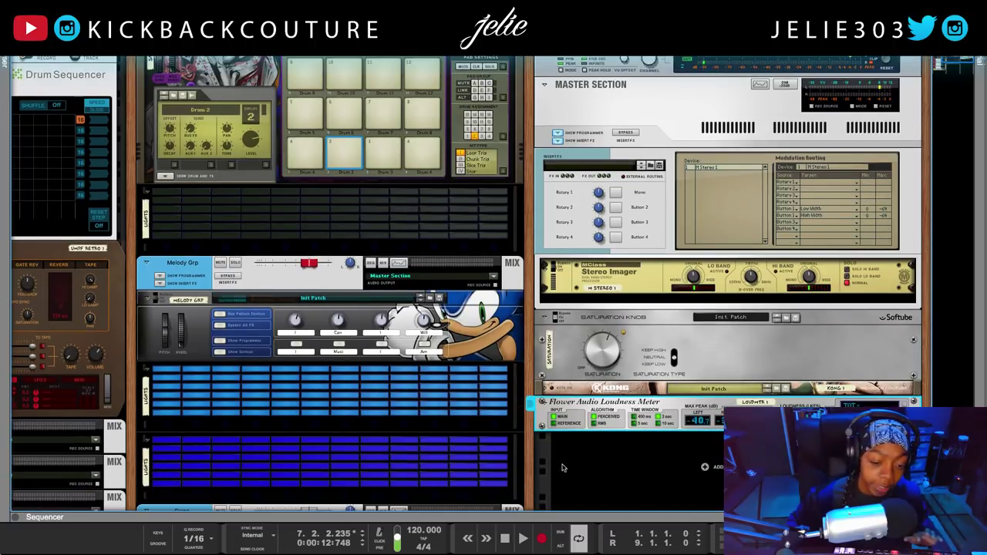
- Enable the metronome click and play the song from the start while checking the Master Section levels
key(Return)
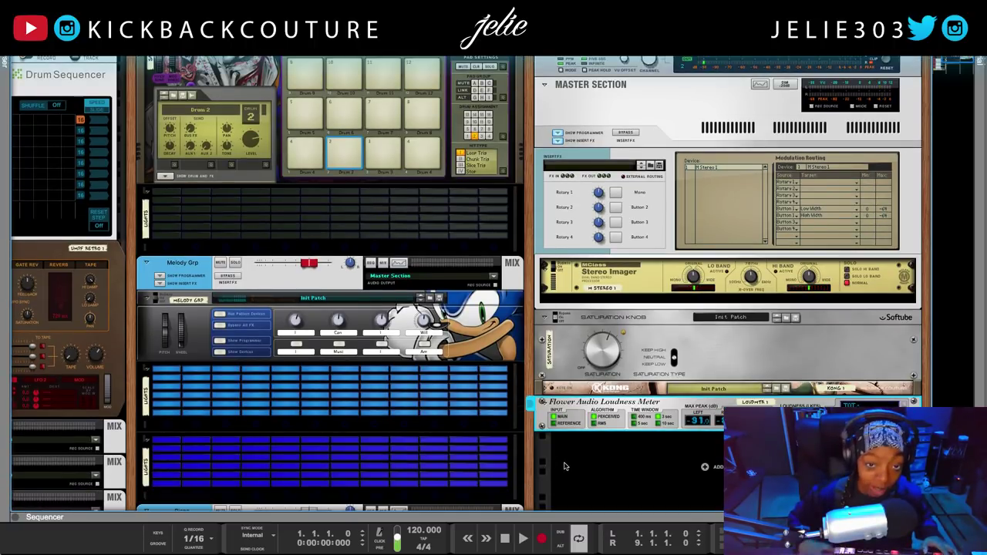
click(564, 466)
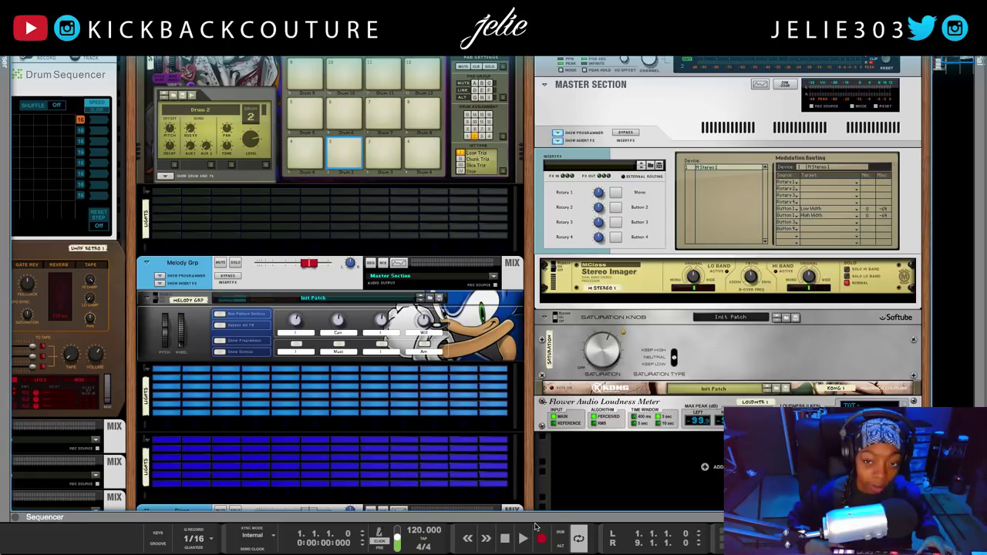
key(space)
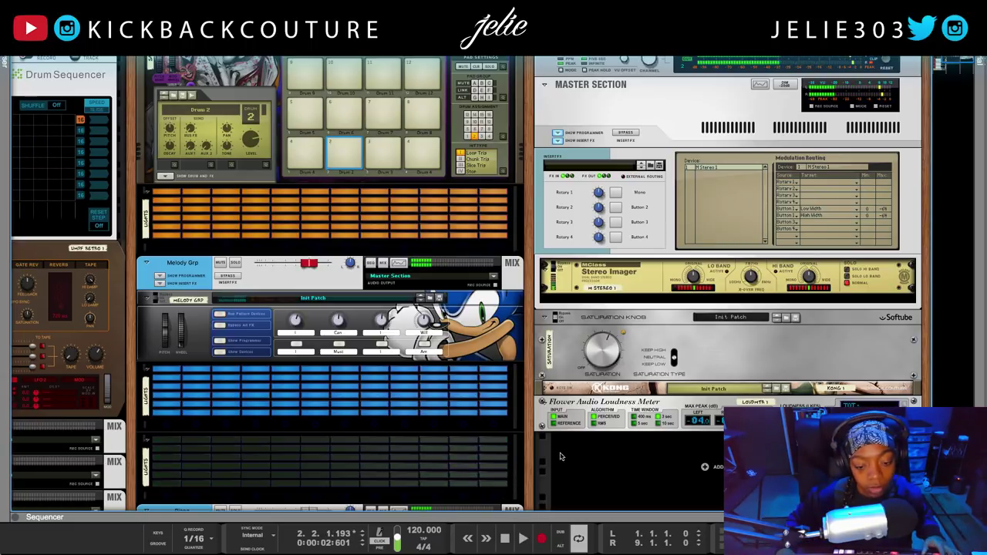
- Add an MT-1 Metrotone device below the Loudness Meter and check its rear connections
right_click(704, 470)
mouse_move(716, 534)
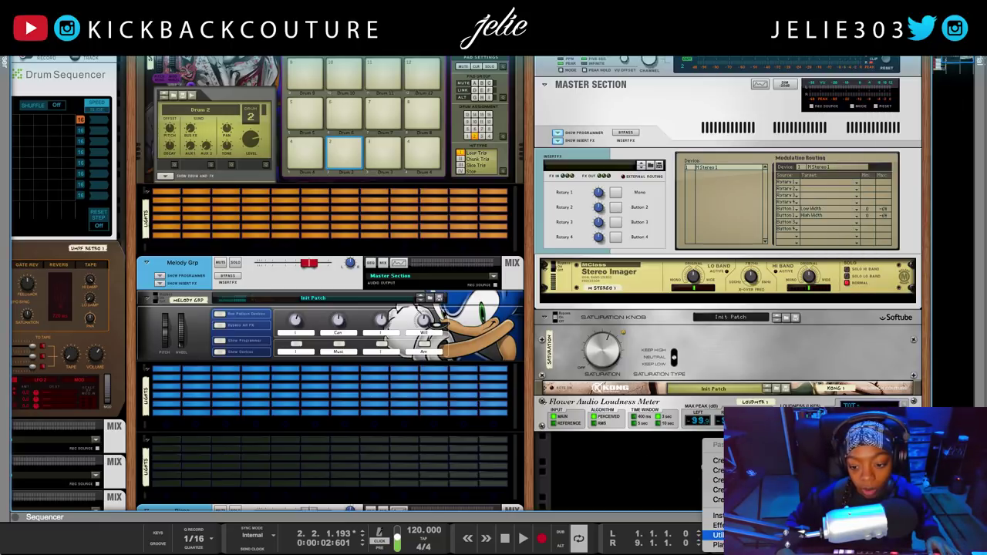
mouse_move(848, 476)
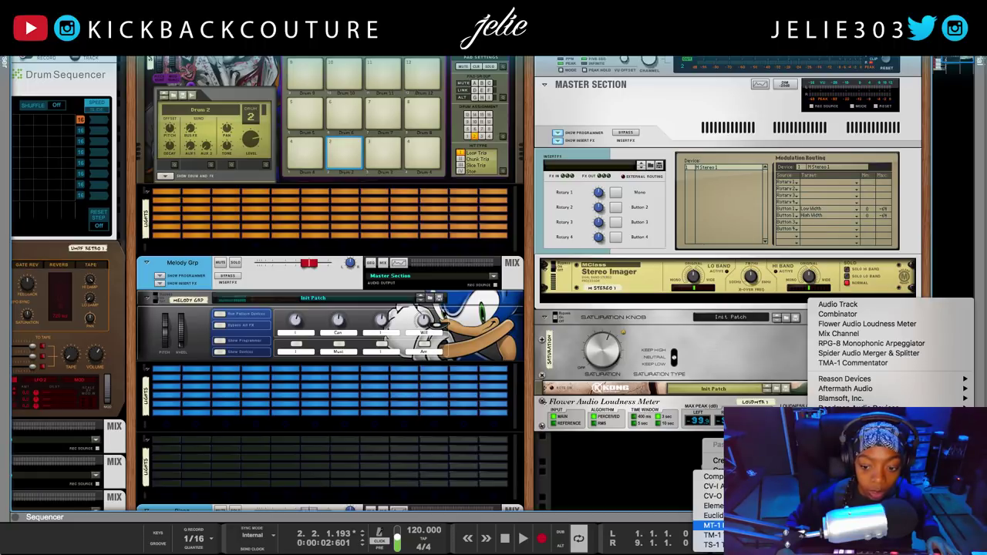
click(713, 525)
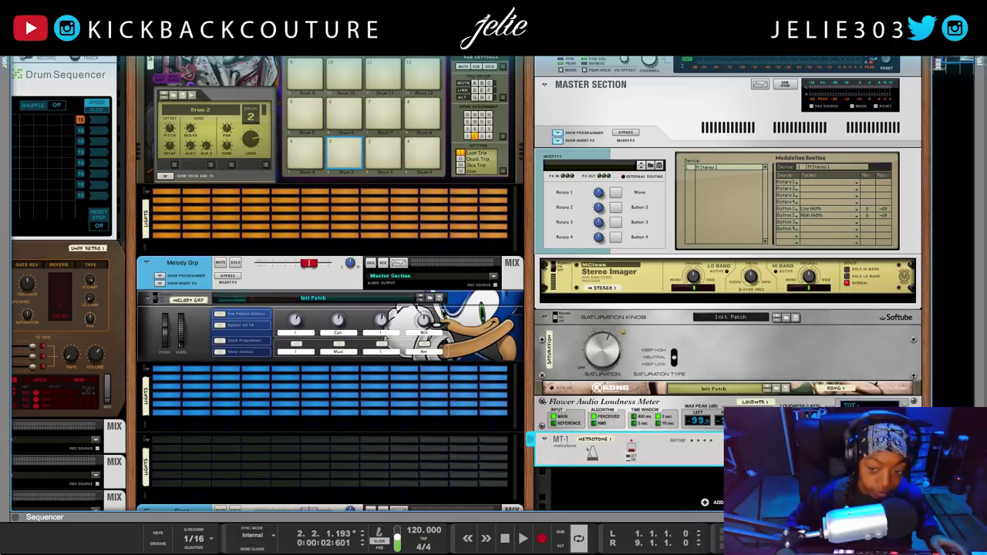
key(Tab)
key(Tab)
- Play the song with the MT-1 metronome switched on and the Piano channel muted
key(space)
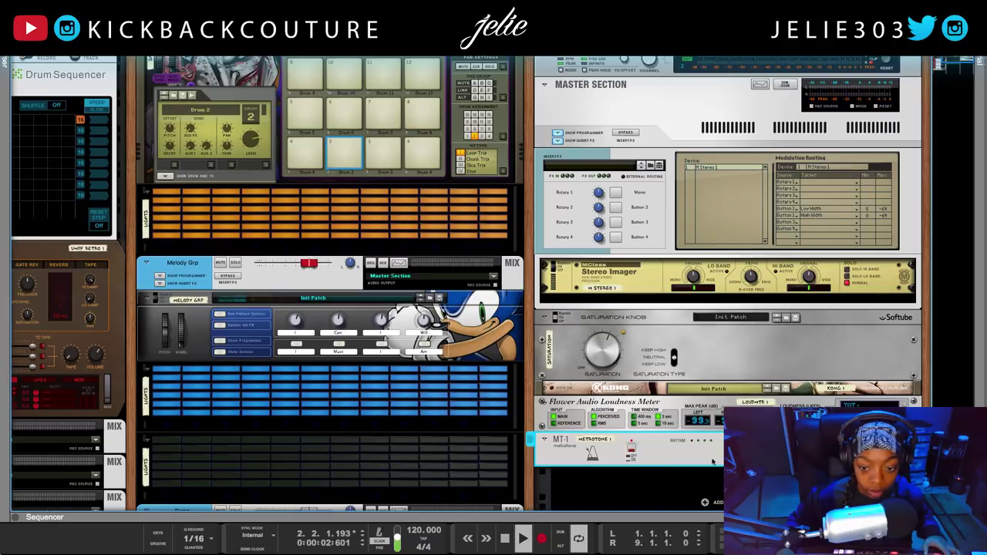
click(631, 451)
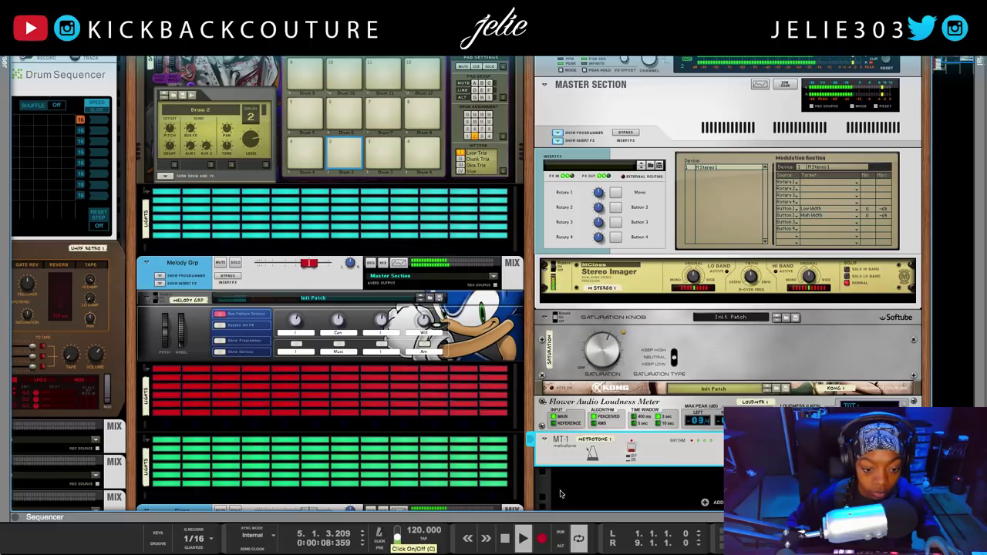
scroll(216, 414, down, 3)
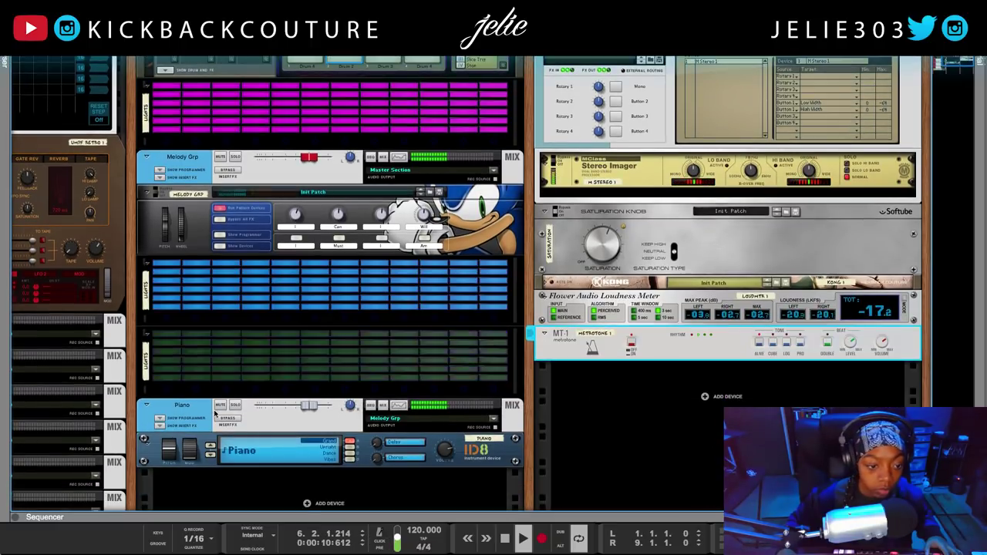
click(220, 406)
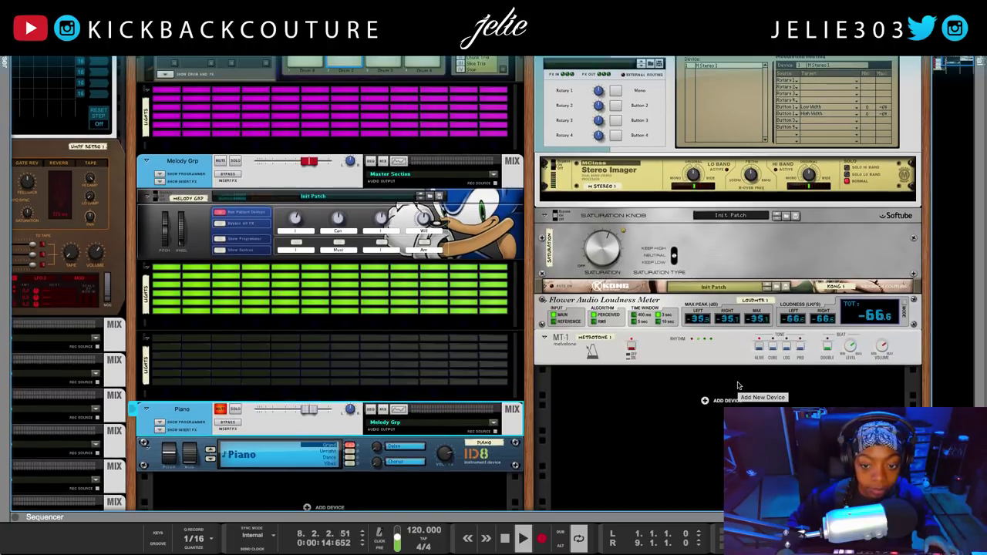
- Route the MT-1's output into a new Mix Channel placed directly above it
key(Tab)
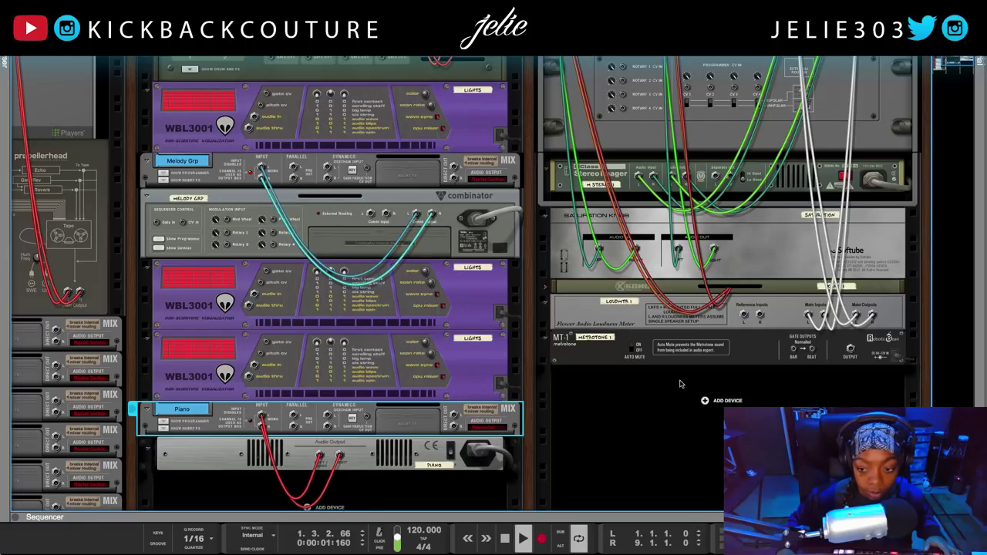
right_click(712, 404)
click(717, 401)
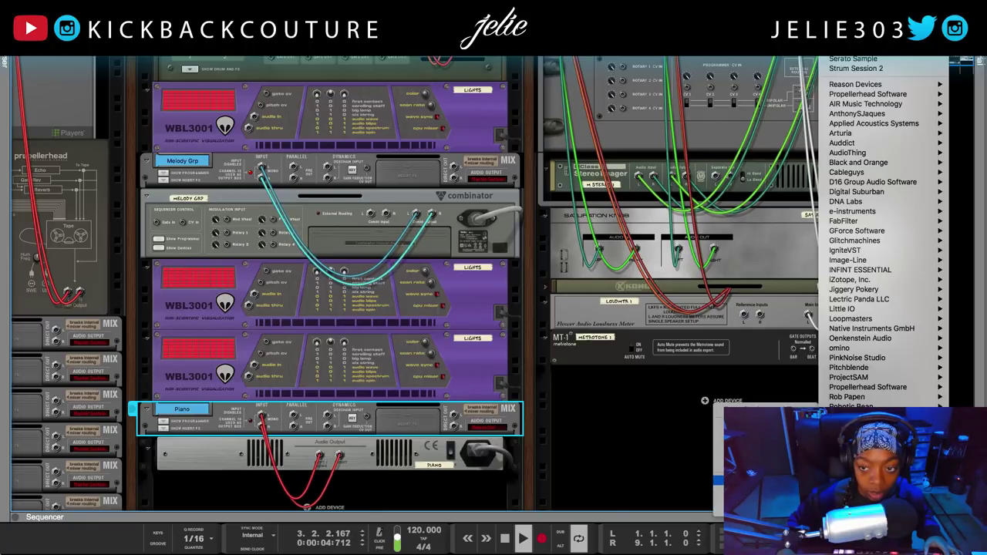
key(Escape)
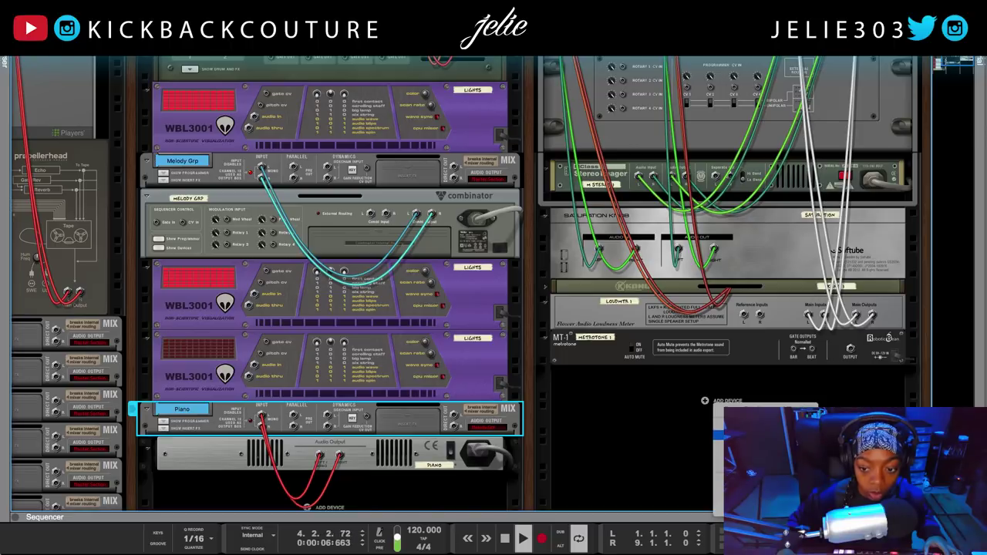
click(760, 435)
drag(728, 348, 591, 419)
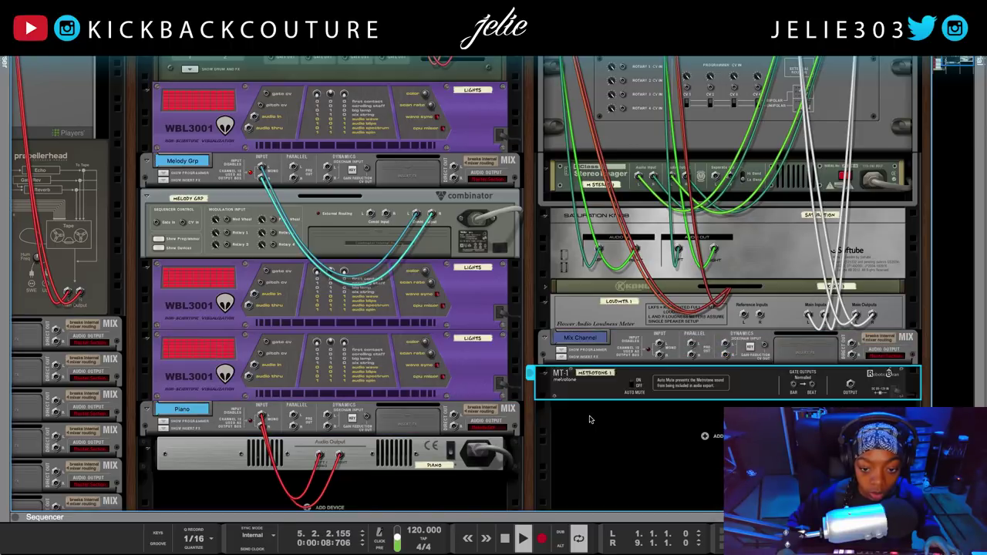
drag(850, 384, 660, 348)
key(Tab)
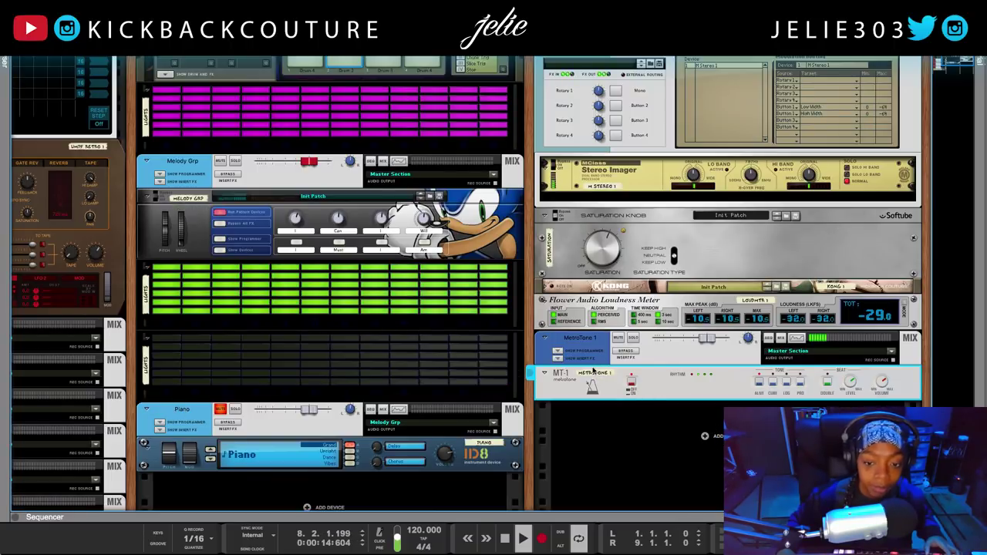
- Rename the MT-1 device to MetroTone
double_click(594, 373)
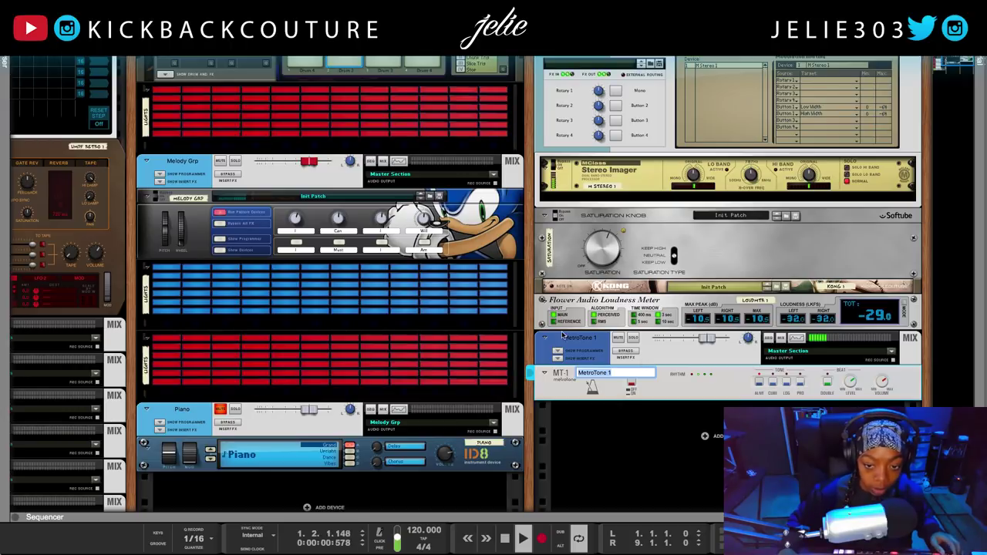
key(BackSpace)
key(BackSpace)
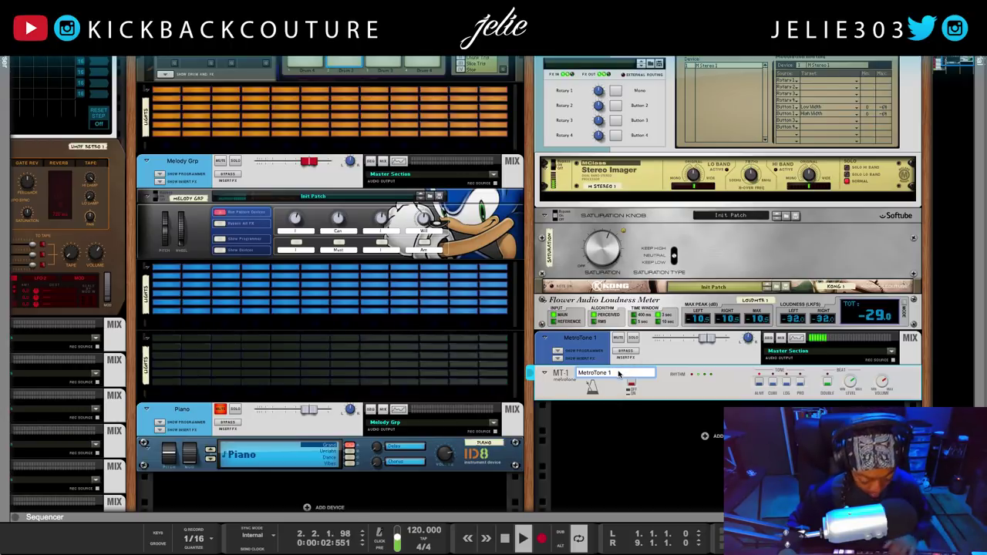
key(Return)
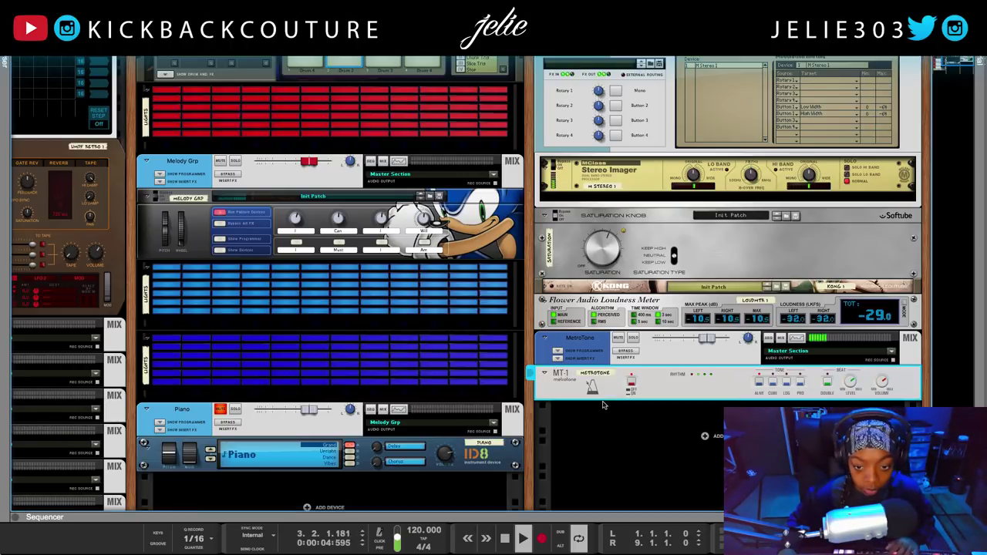
- Select the MT-1's Alive tone and leave Remote Override Edit Mode
click(757, 384)
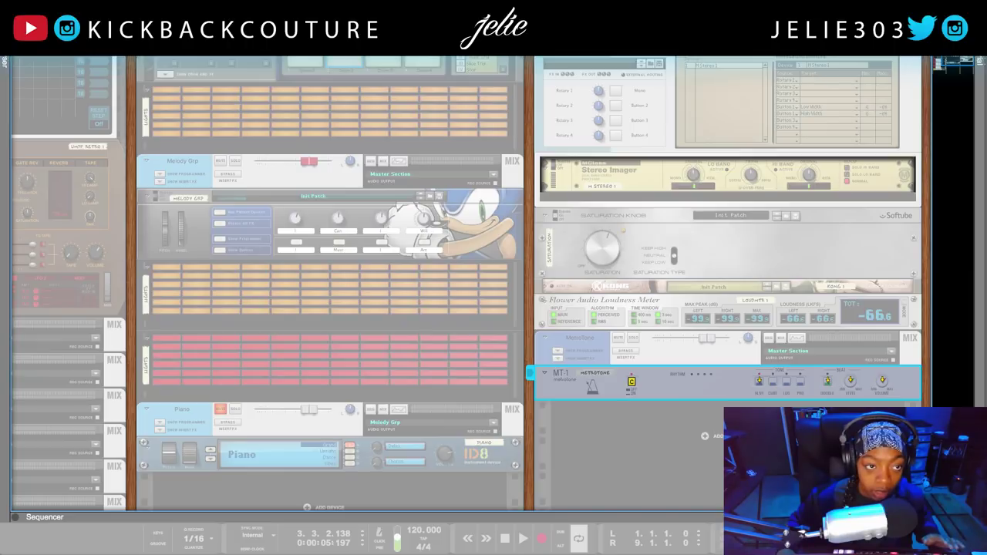
click(155, 6)
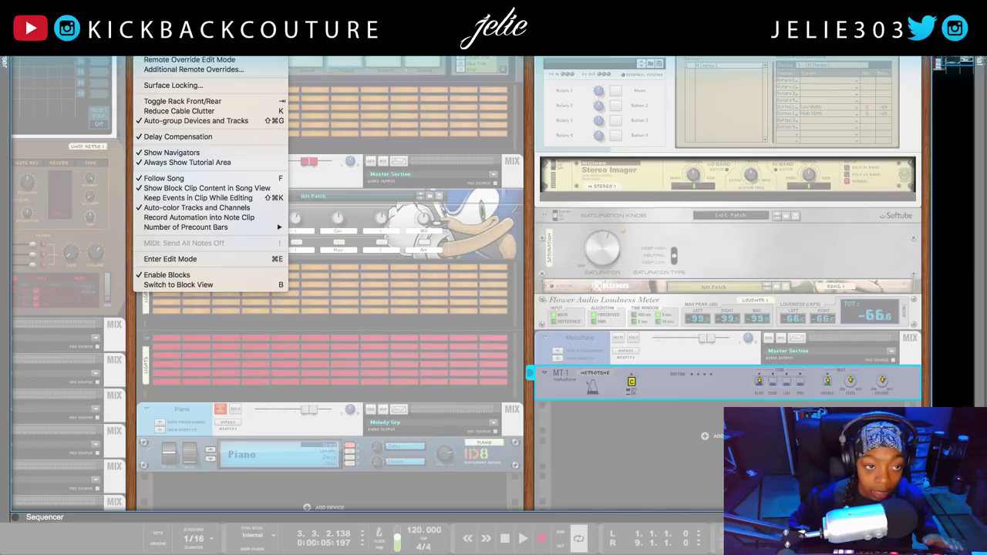
click(189, 50)
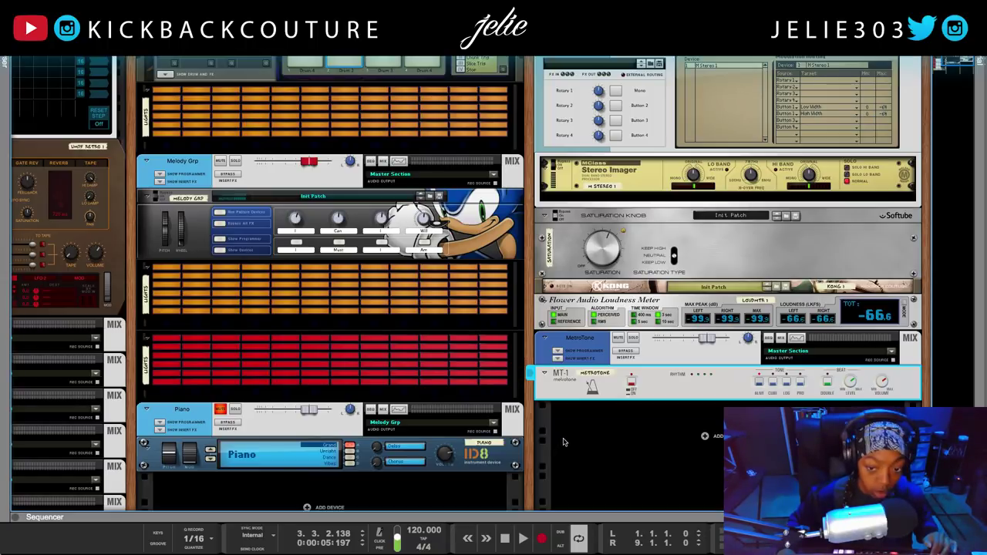
- Play the song and check the MT-1's controls and the MetroTone channel's insert effects area
key(space)
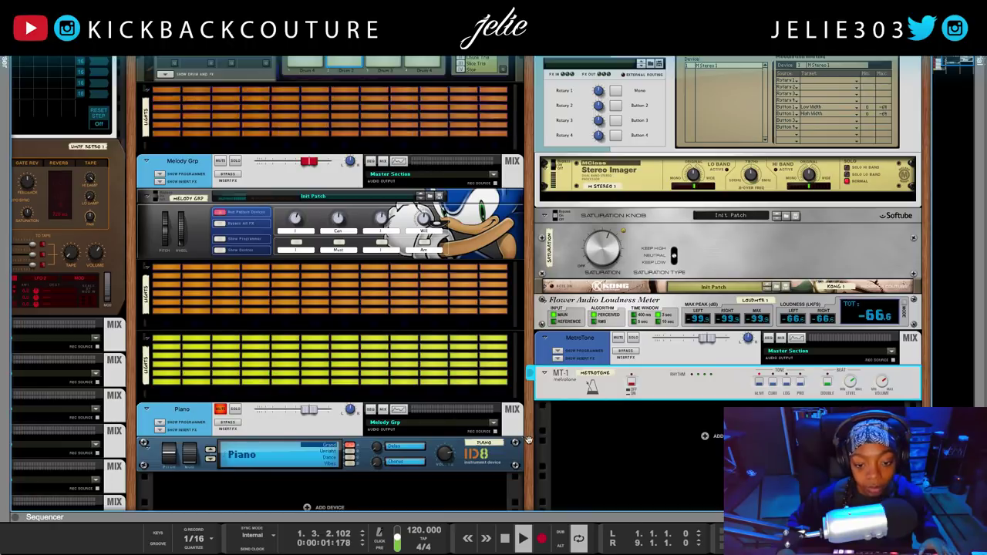
scroll(530, 450, up, 1)
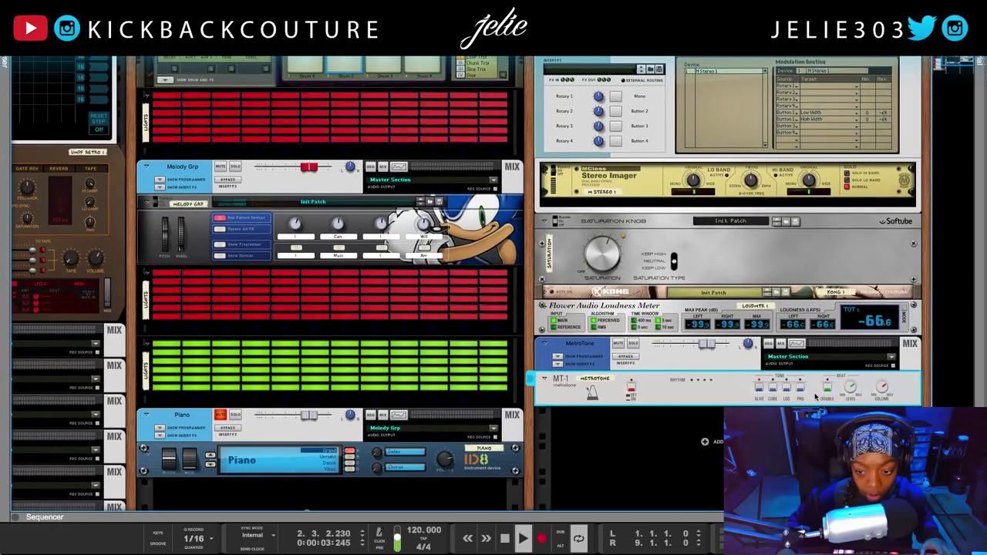
mouse_move(853, 404)
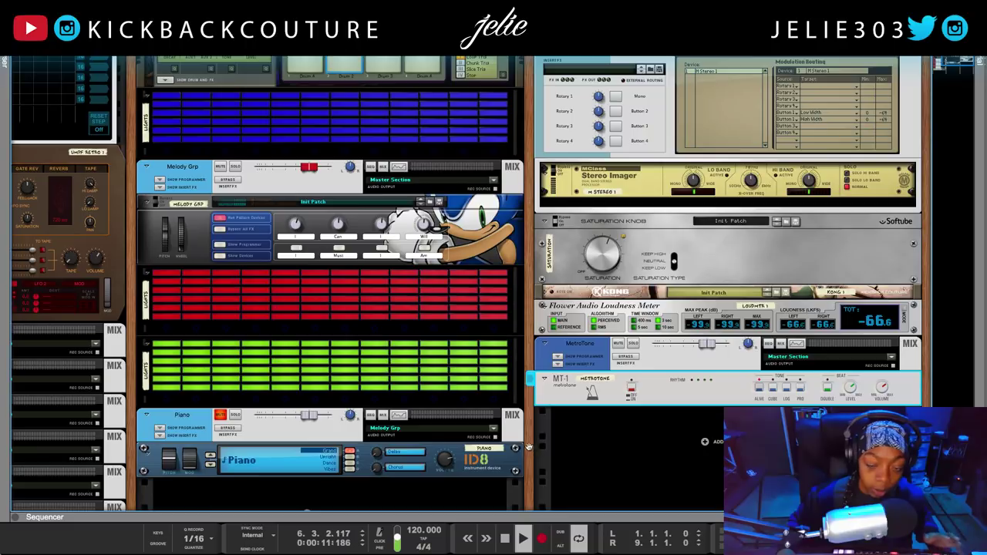
click(557, 364)
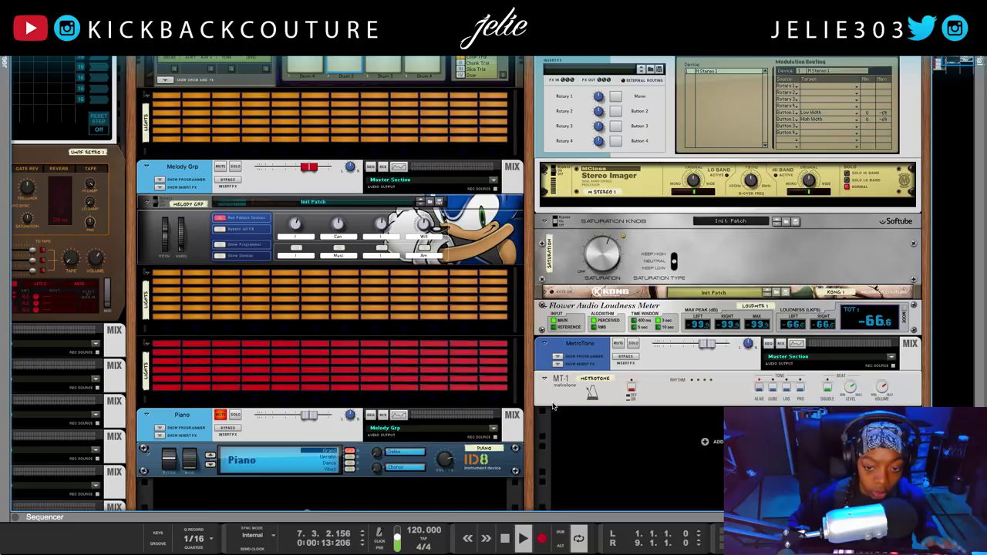
click(556, 364)
click(556, 364)
- Set the MetroTone mix channel's track color to dark gray and fold the channel
click(573, 351)
right_click(573, 351)
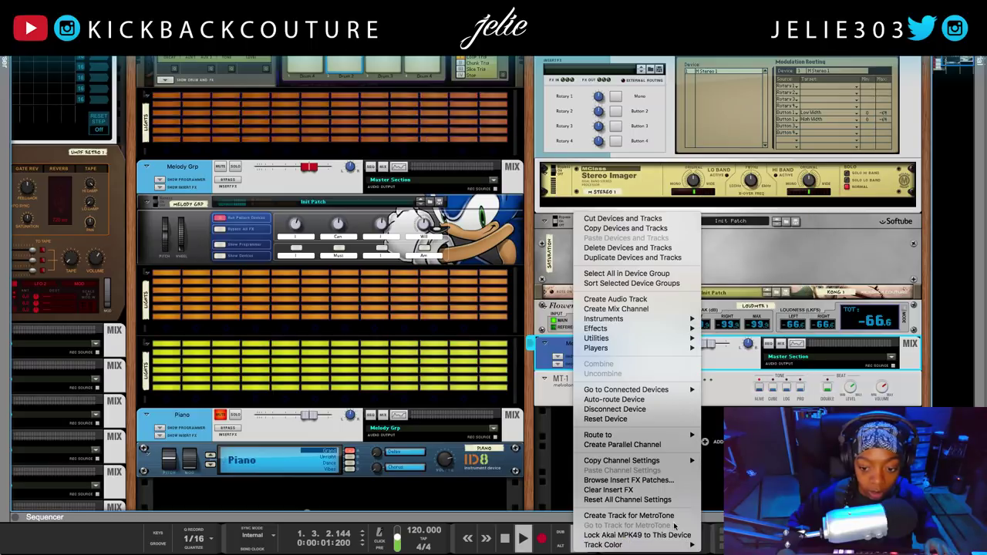
mouse_move(609, 545)
click(713, 534)
click(552, 424)
click(543, 344)
click(545, 358)
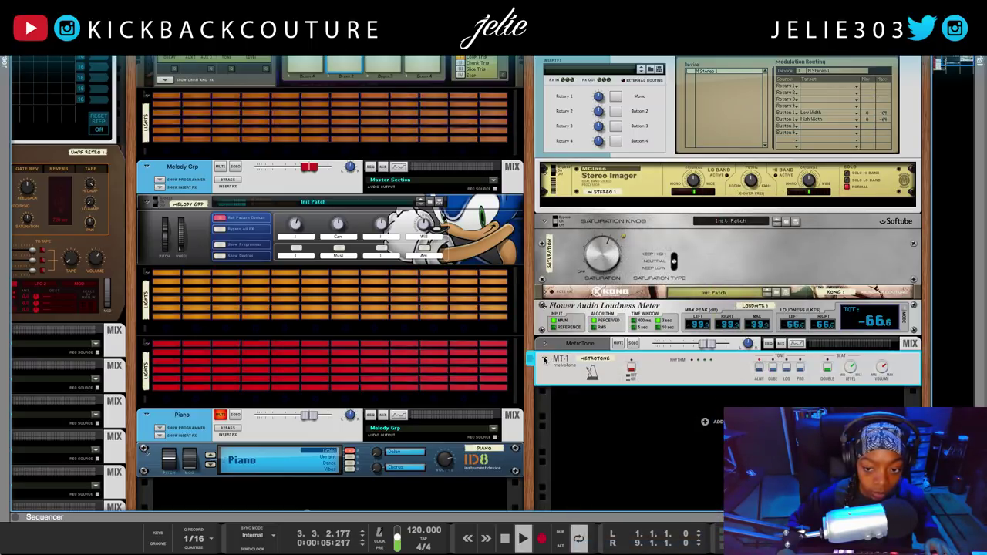
click(540, 435)
- Set the Master Section's track color to gray and hide its programmer and insert effects
scroll(539, 436, up, 5)
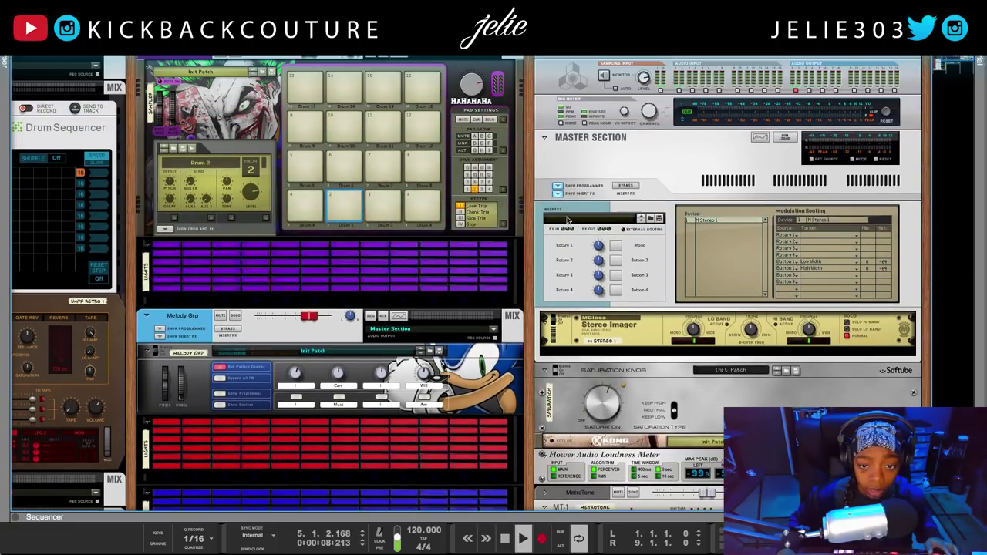
right_click(567, 429)
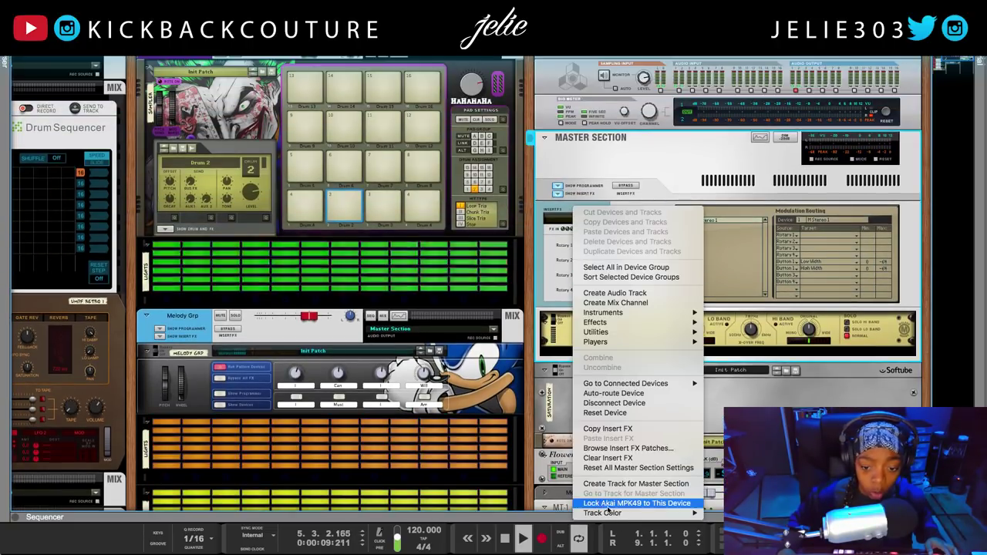
mouse_move(609, 513)
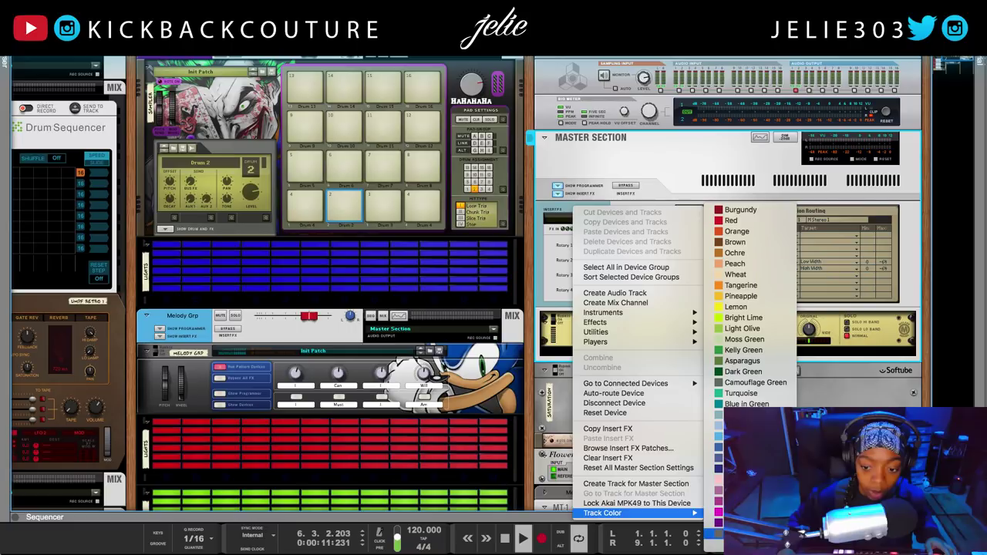
click(565, 218)
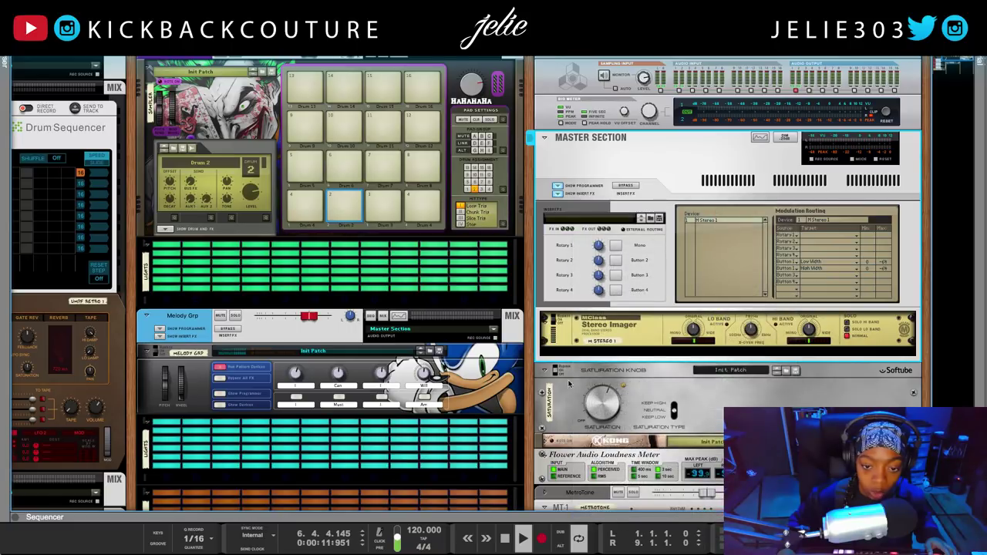
click(557, 185)
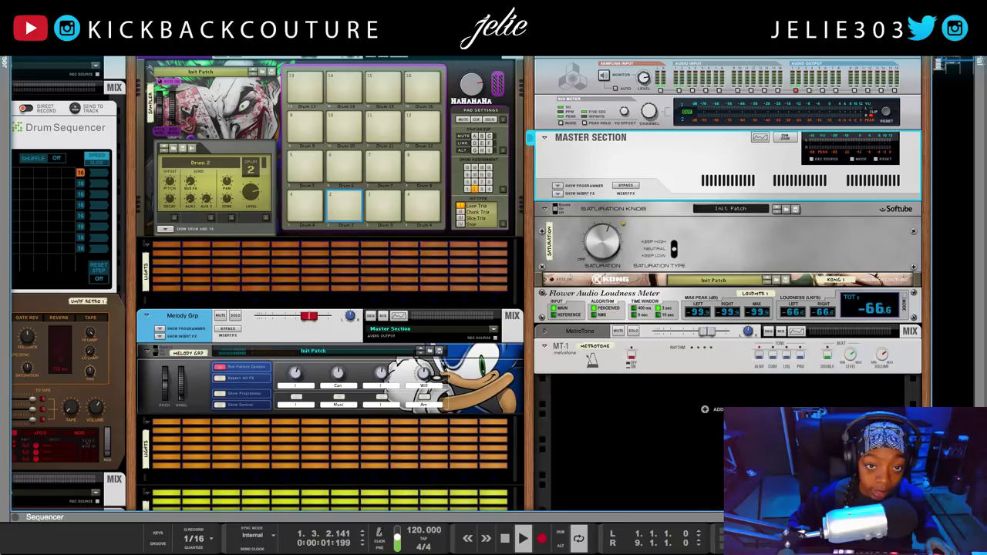
- Check the channel strips and master inserts in the mixer, then return to the rack
key(F5)
click(760, 314)
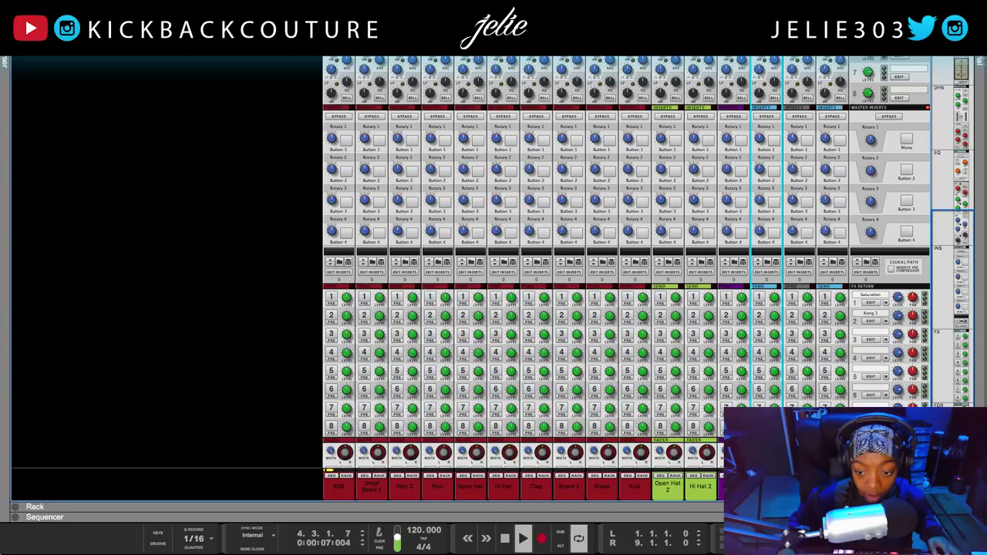
key(F6)
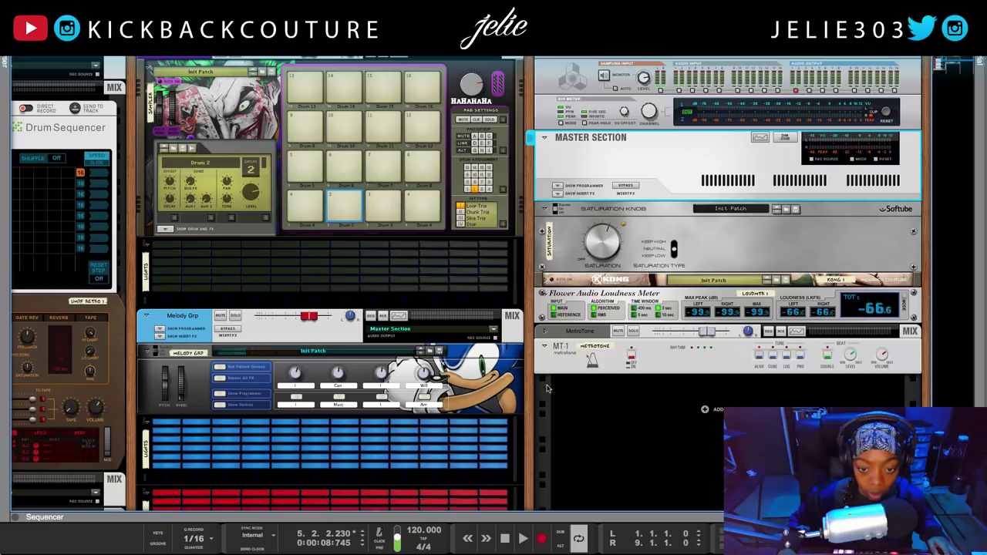
- Unmute the Piano channel and fold both its mix channel and its ID8 instrument
drag(528, 389, 569, 67)
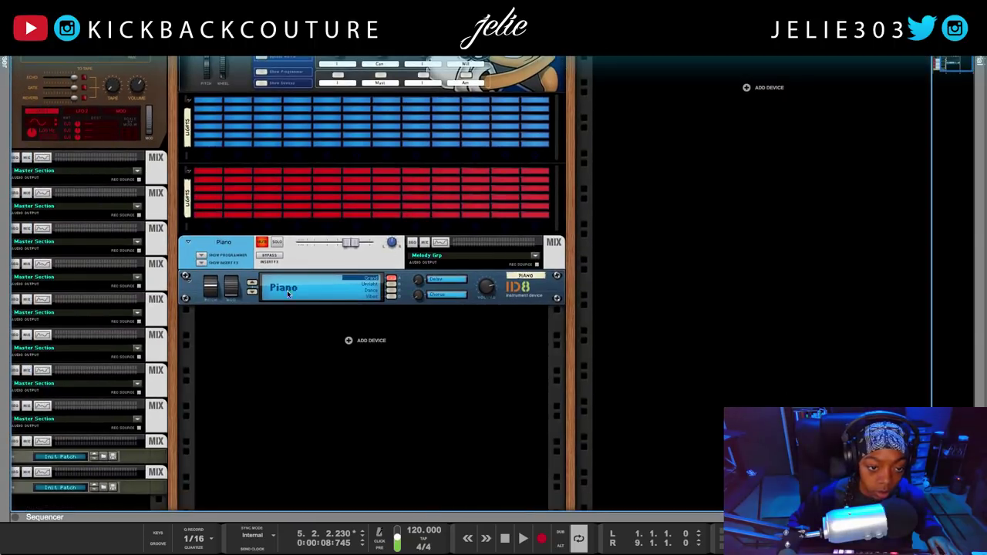
click(262, 243)
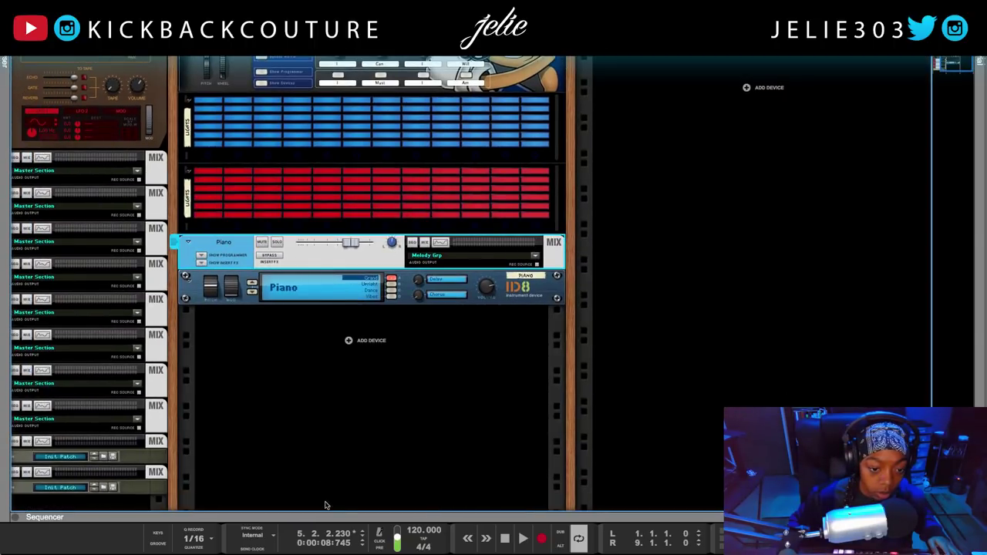
click(187, 244)
click(188, 262)
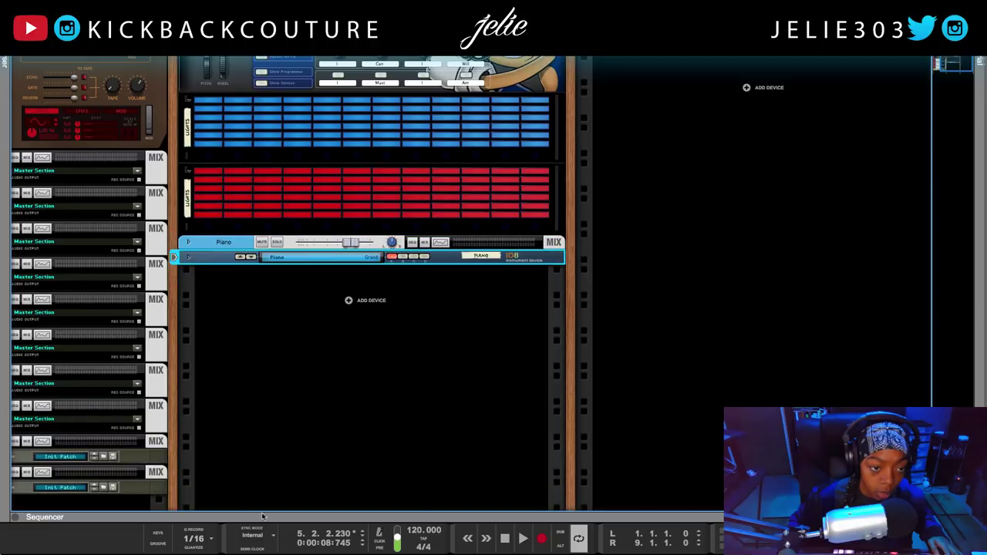
- Enlarge the sequencer to full height and rename the Kong track below Transport as Sampler
drag(276, 518, 309, 62)
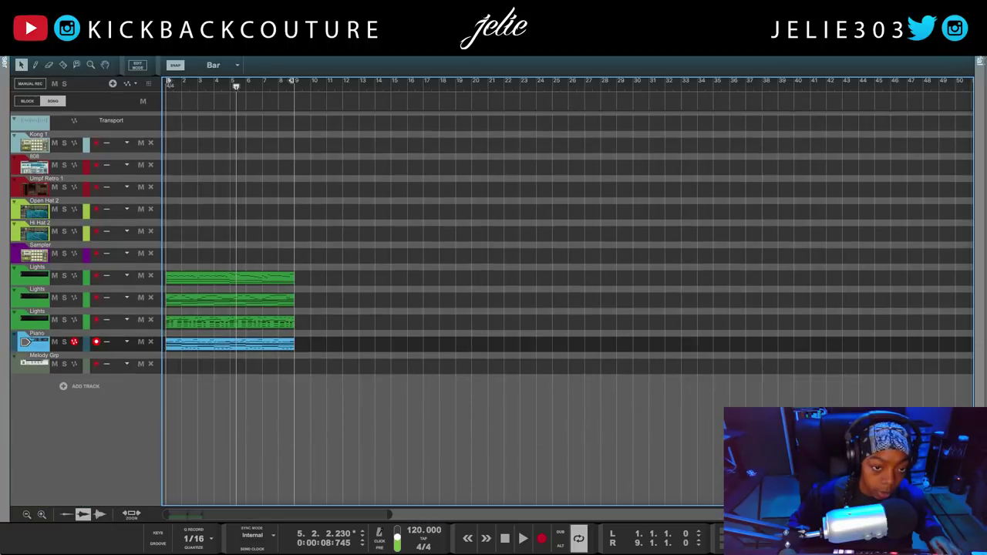
click(189, 348)
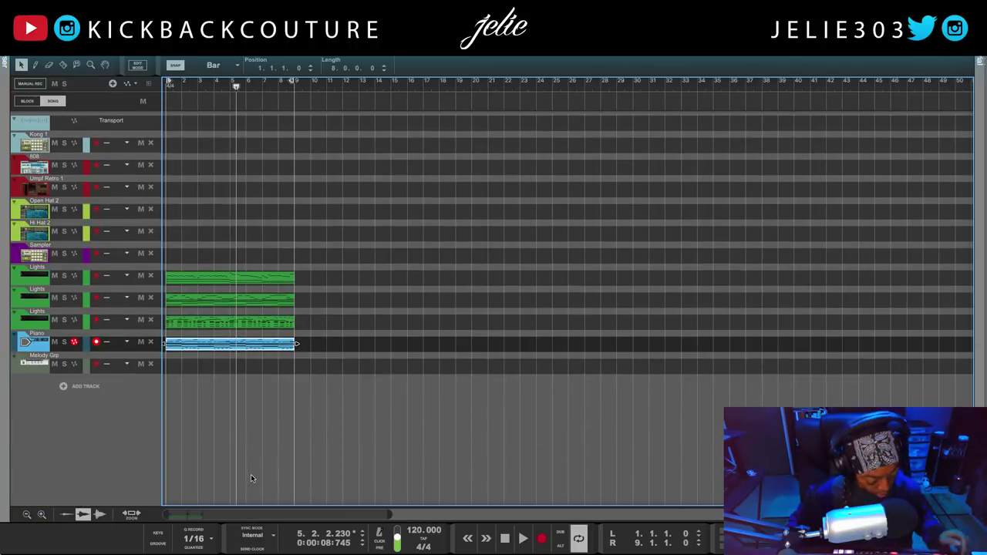
click(214, 407)
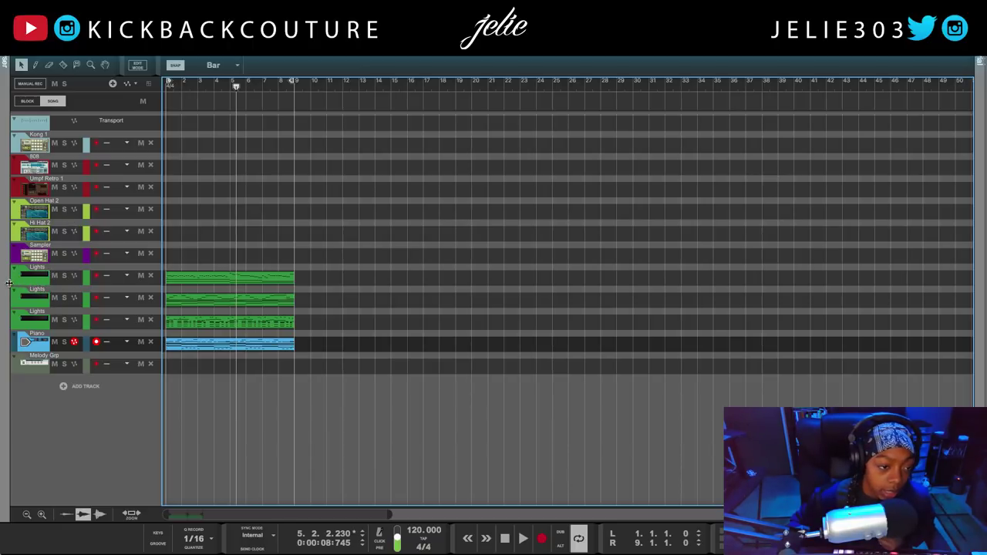
double_click(48, 137)
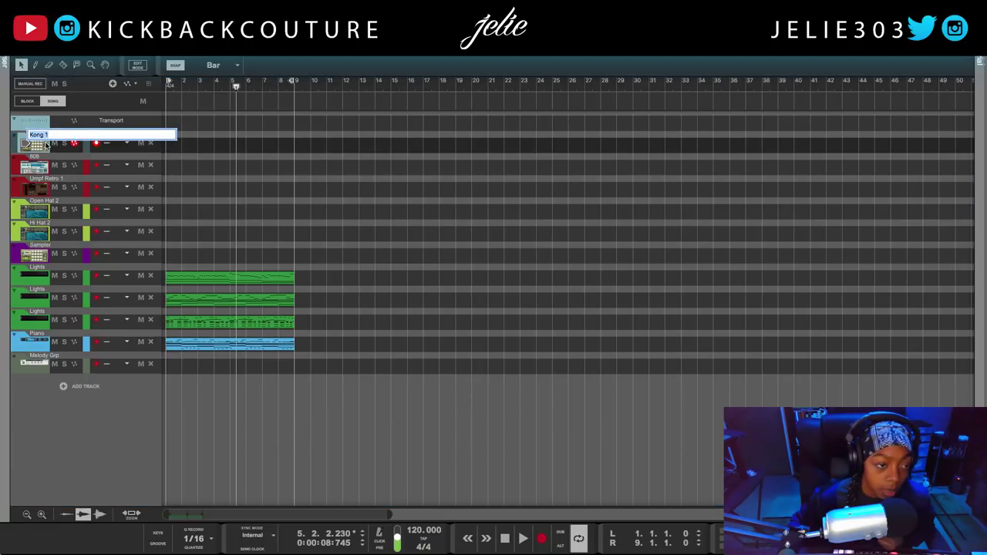
click(45, 141)
double_click(44, 138)
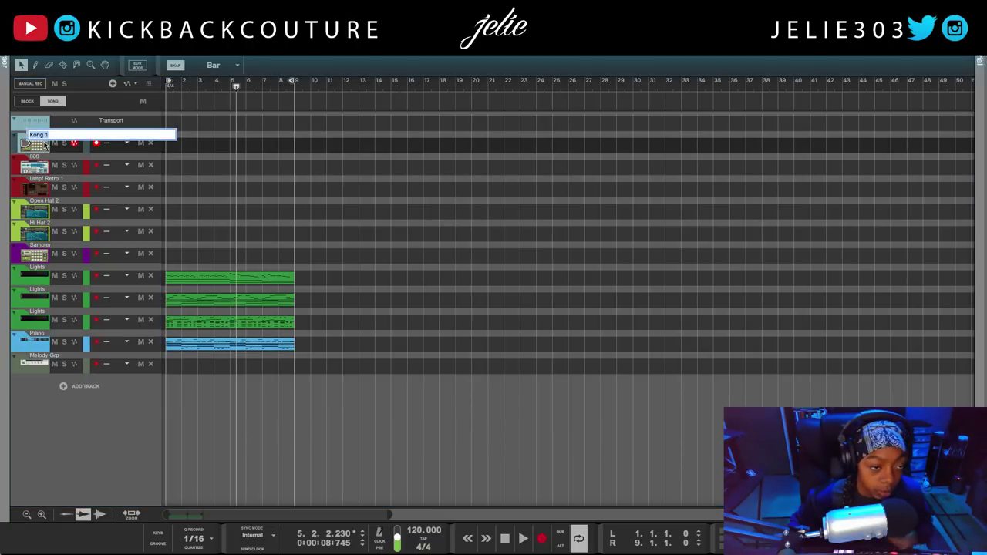
text(Sampler)
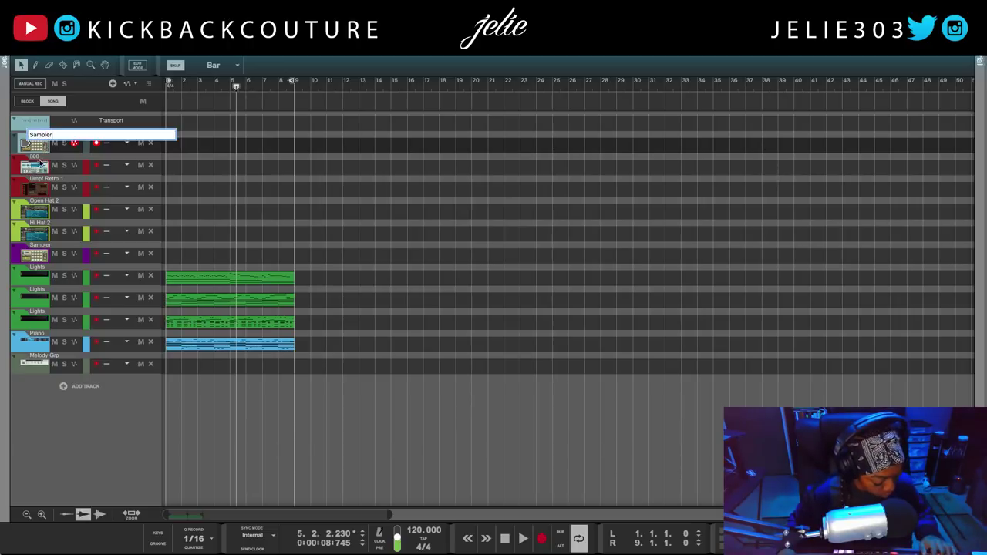
key(Return)
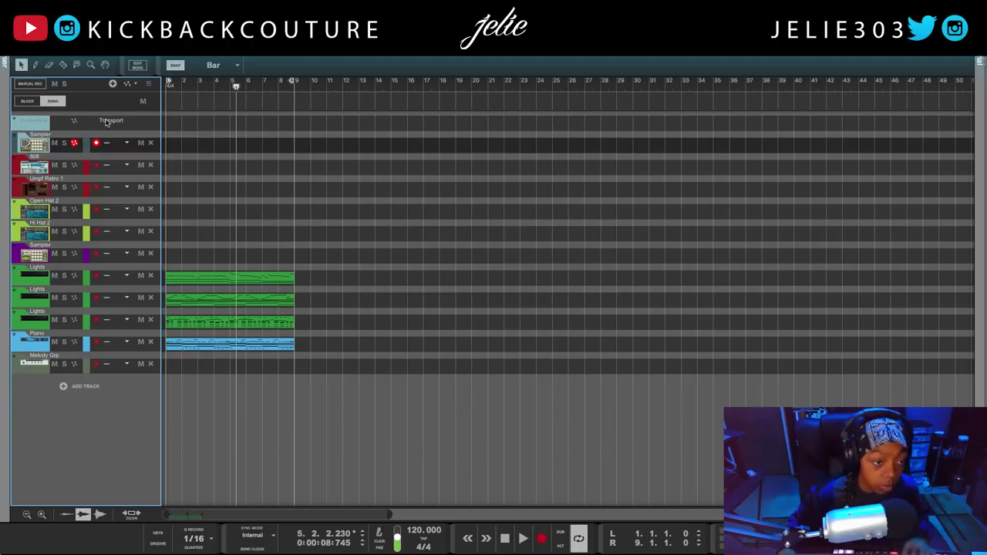
- Set the color of the Sampler track directly below Transport to Deep Purple
key(F6)
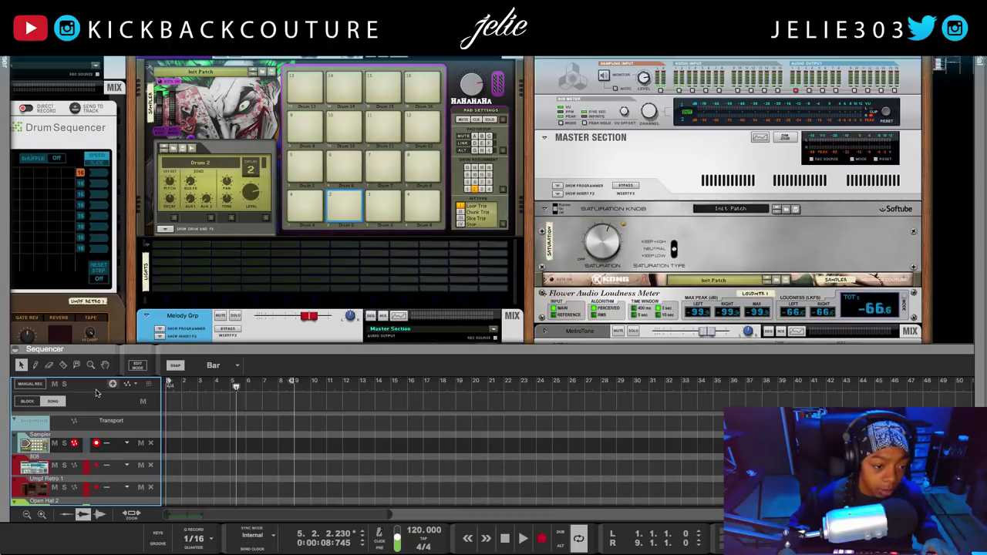
right_click(29, 443)
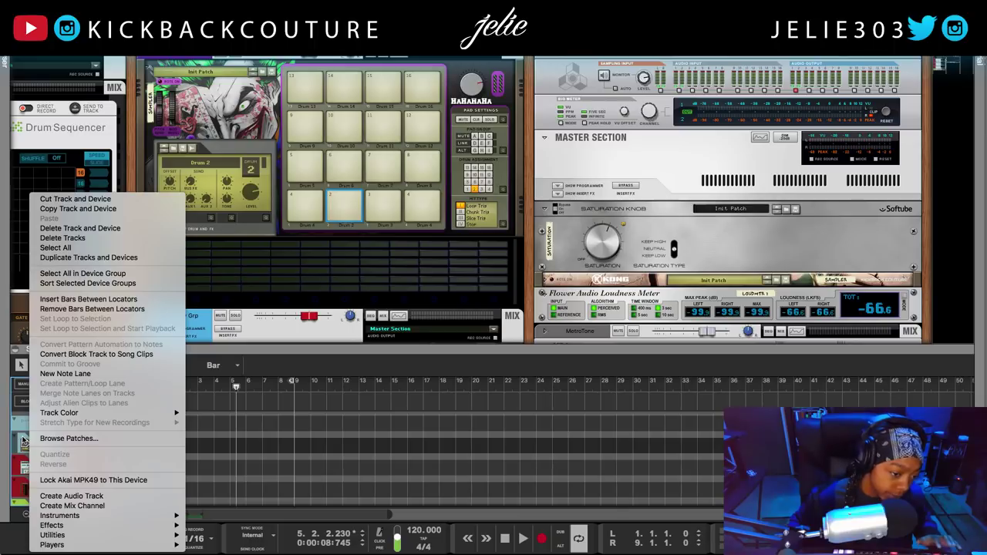
mouse_move(64, 413)
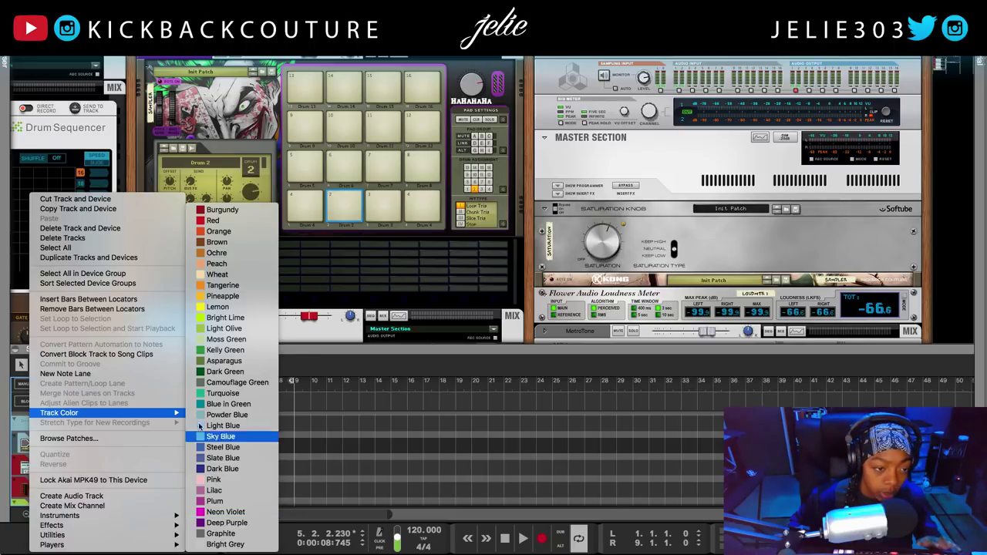
click(108, 283)
right_click(34, 444)
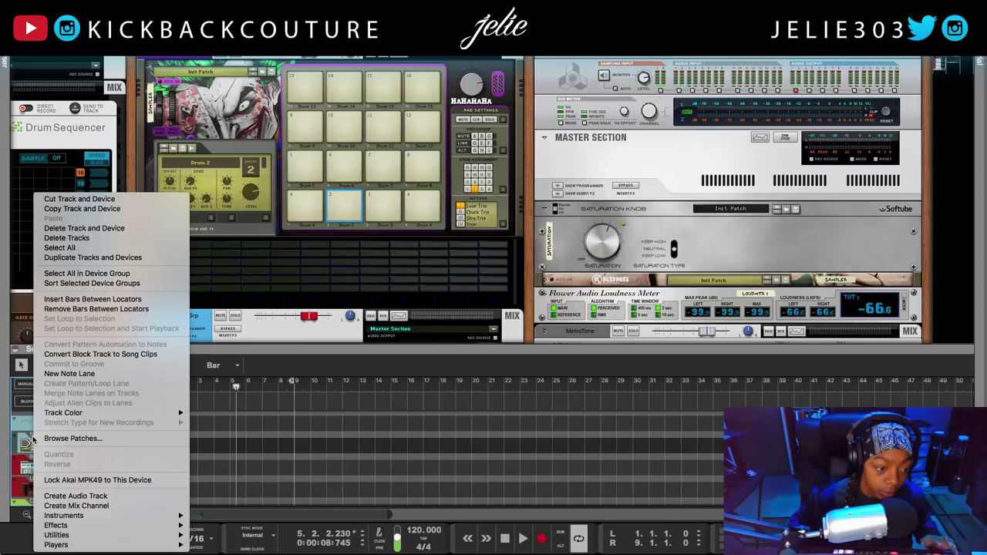
mouse_move(337, 58)
mouse_down()
mouse_move(337, 416)
mouse_move(324, 58)
mouse_up()
right_click(24, 444)
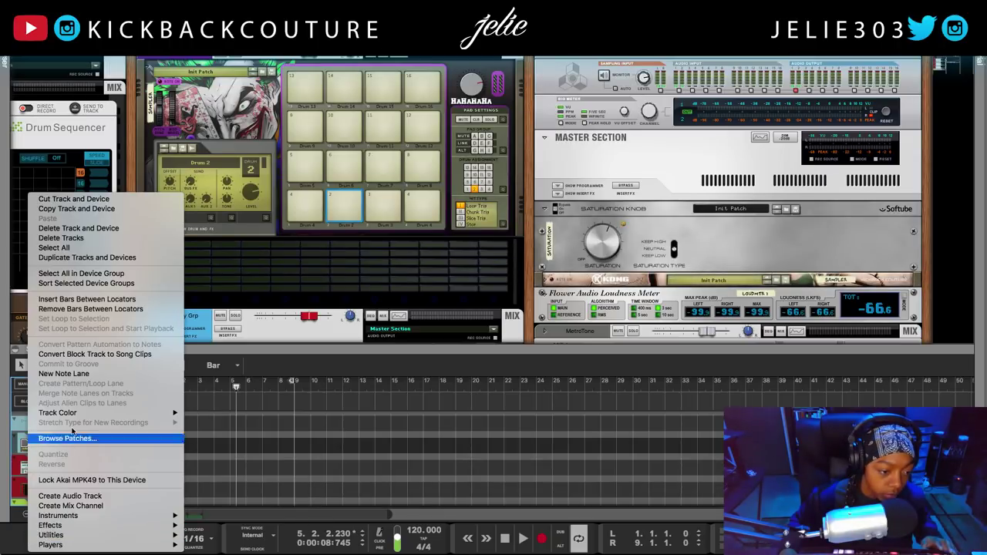
mouse_move(154, 412)
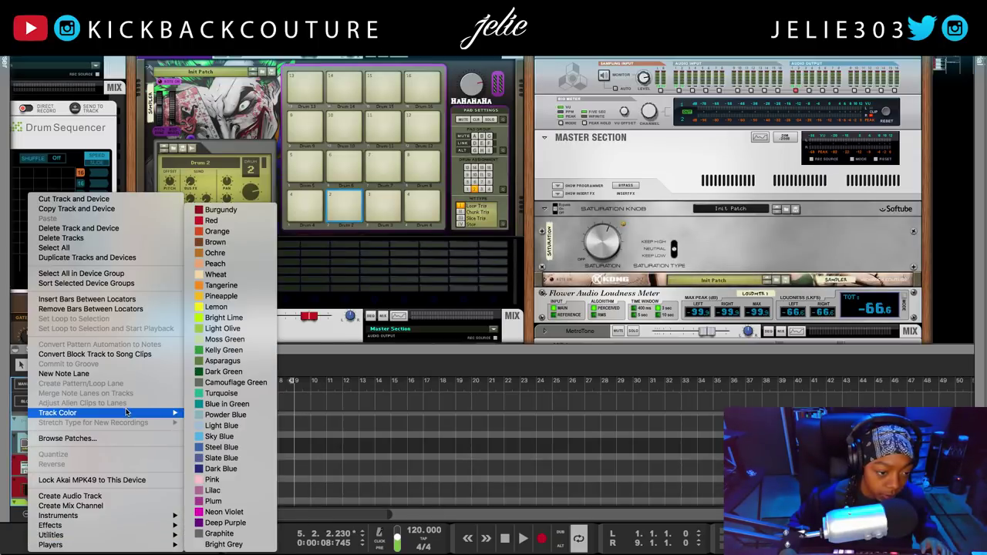
click(246, 523)
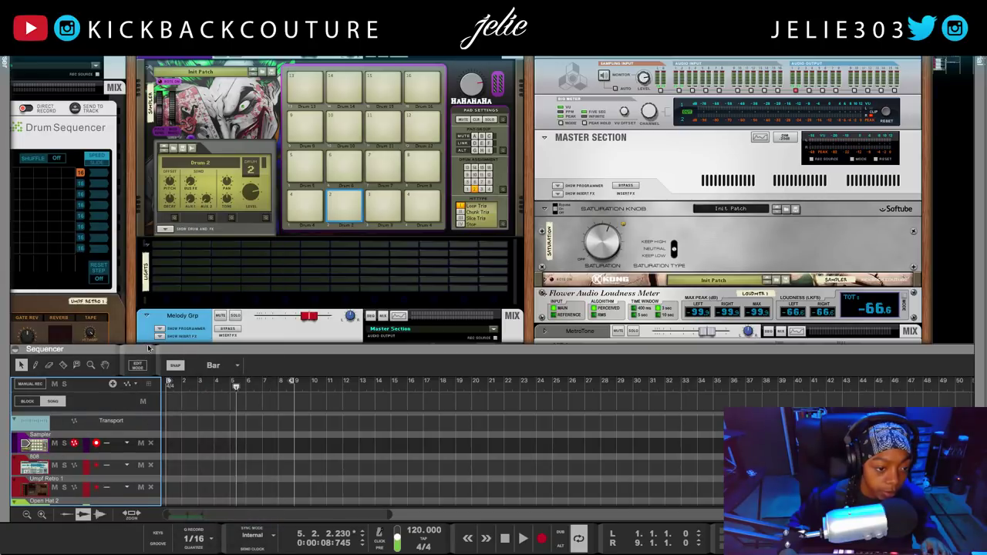
- Enlarge the sequencer again and set the Transport track's color to Graphite
drag(150, 352, 150, 59)
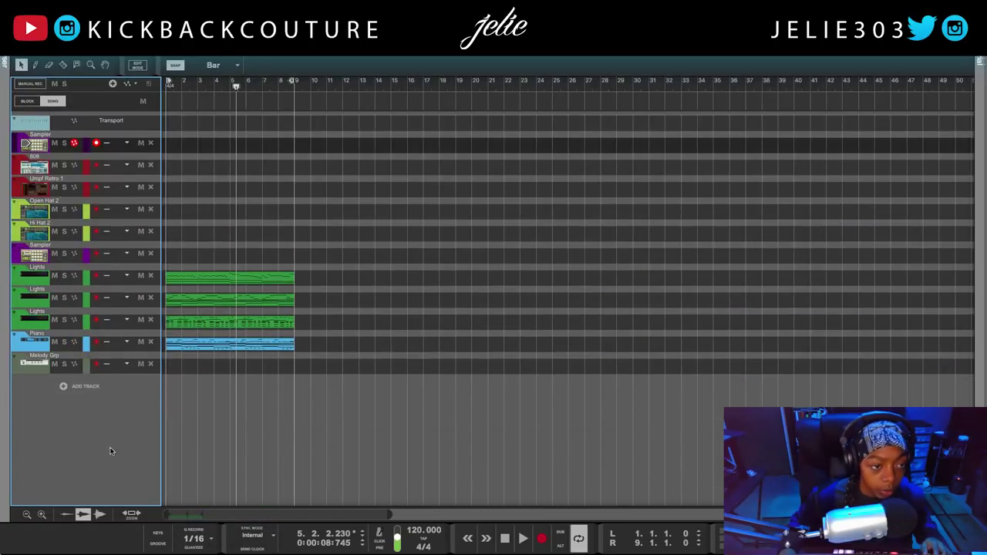
right_click(43, 120)
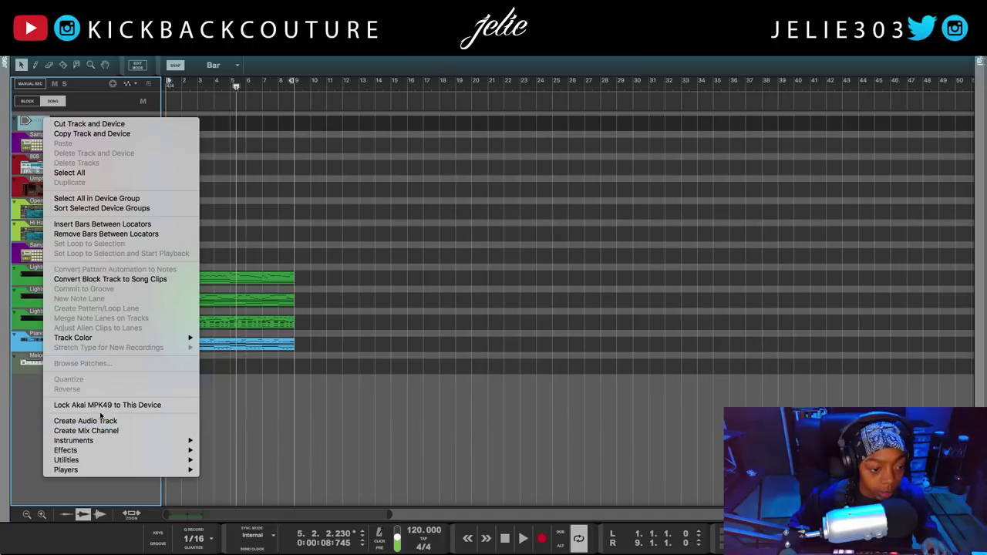
mouse_move(109, 337)
click(235, 532)
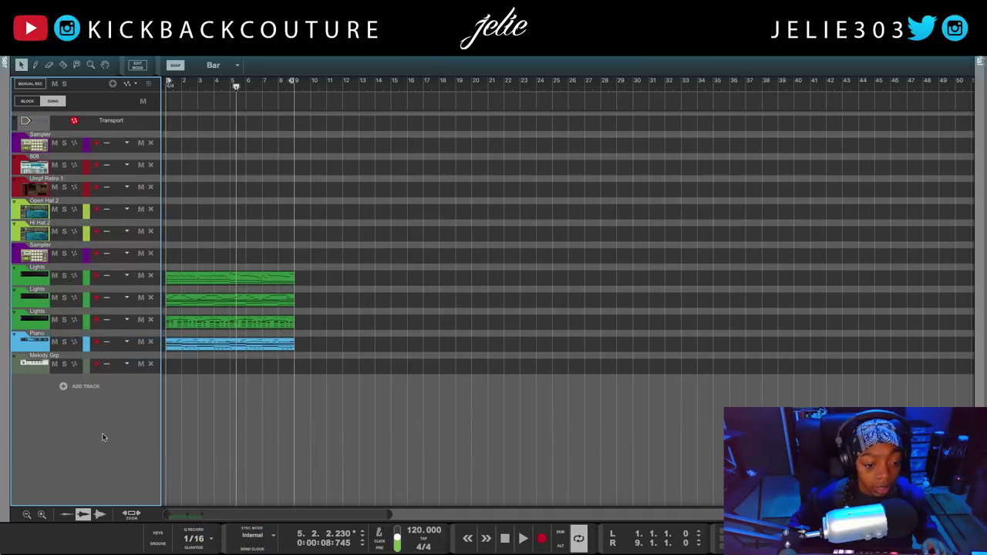
- Move the three Lights tracks directly below Transport and set their track color to Deep Purple
click(18, 279)
shift+click(14, 322)
drag(14, 322, 26, 145)
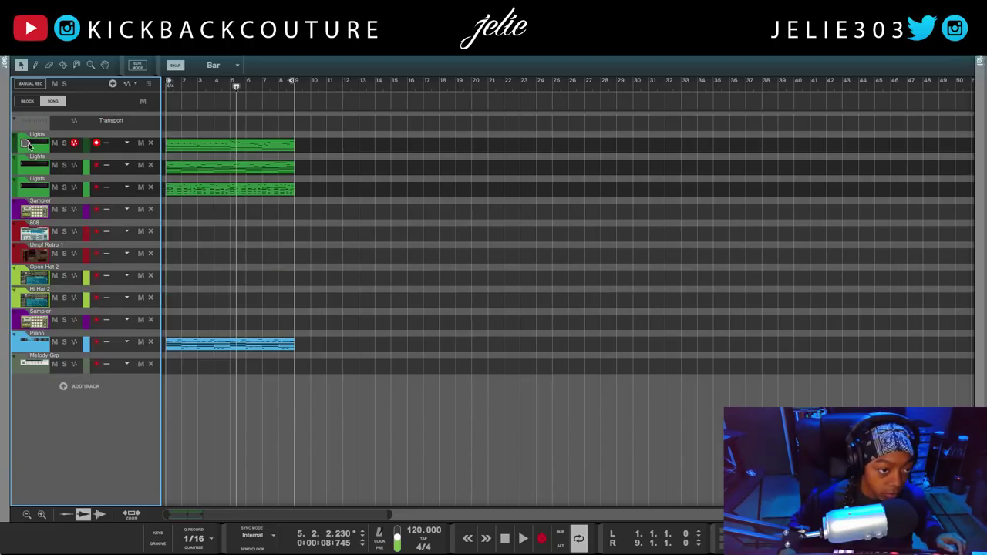
right_click(26, 144)
mouse_move(114, 364)
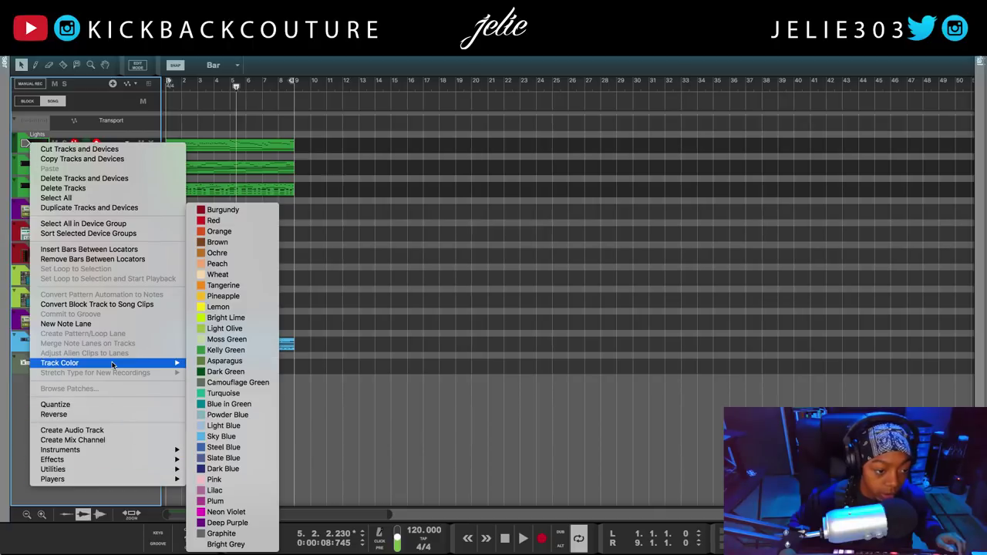
click(231, 525)
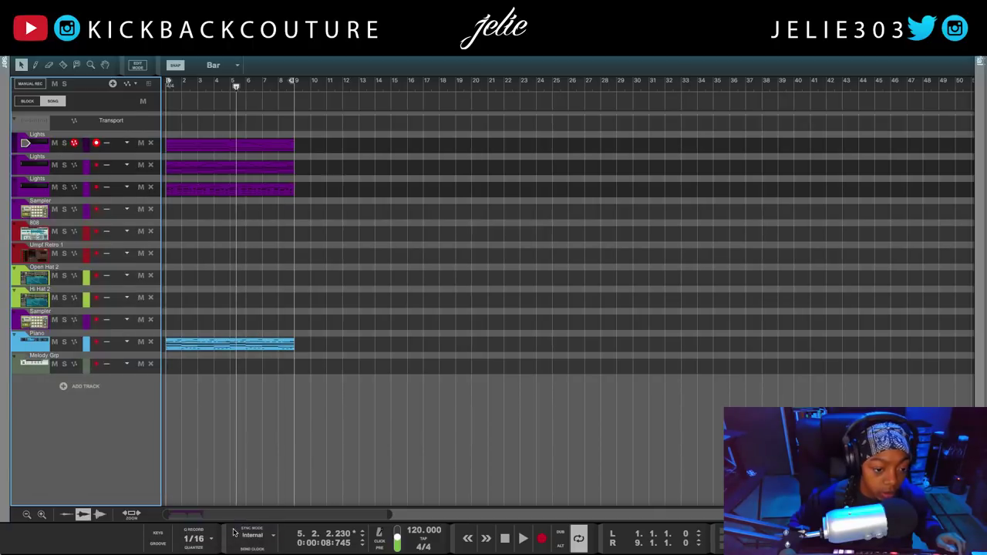
- Try folding the three Lights tracks one by one, as well as all sequencer tracks at once
right_click(33, 144)
click(15, 142)
click(14, 140)
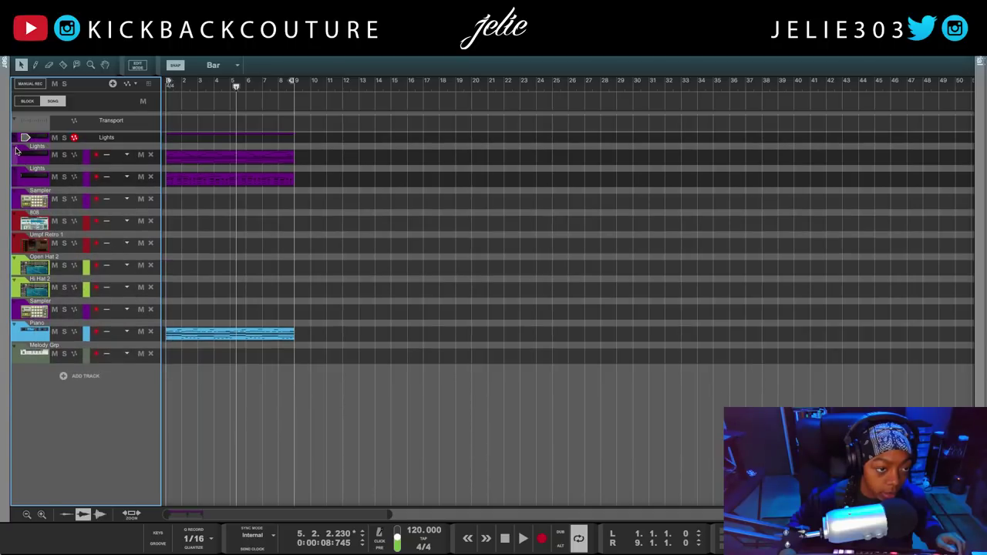
click(16, 148)
click(15, 162)
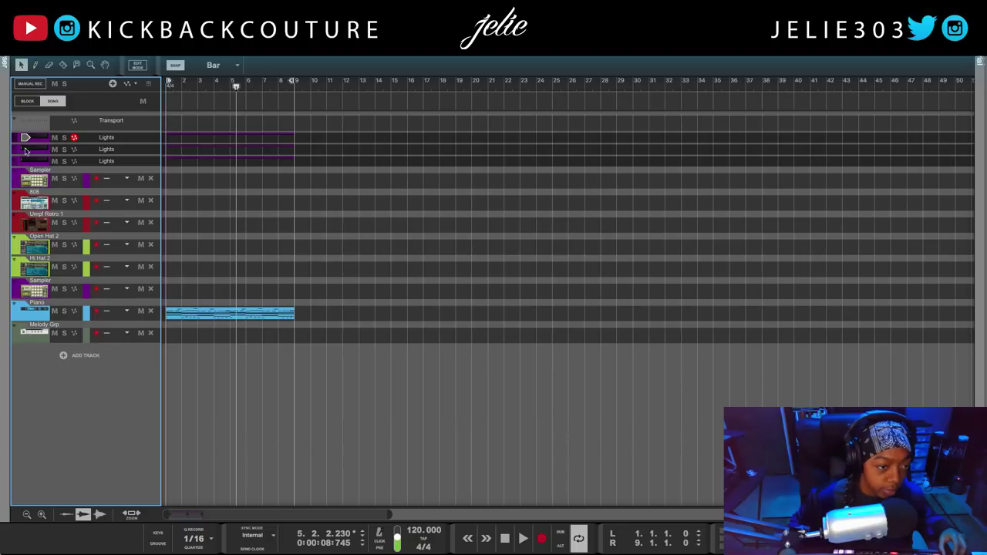
click(17, 136)
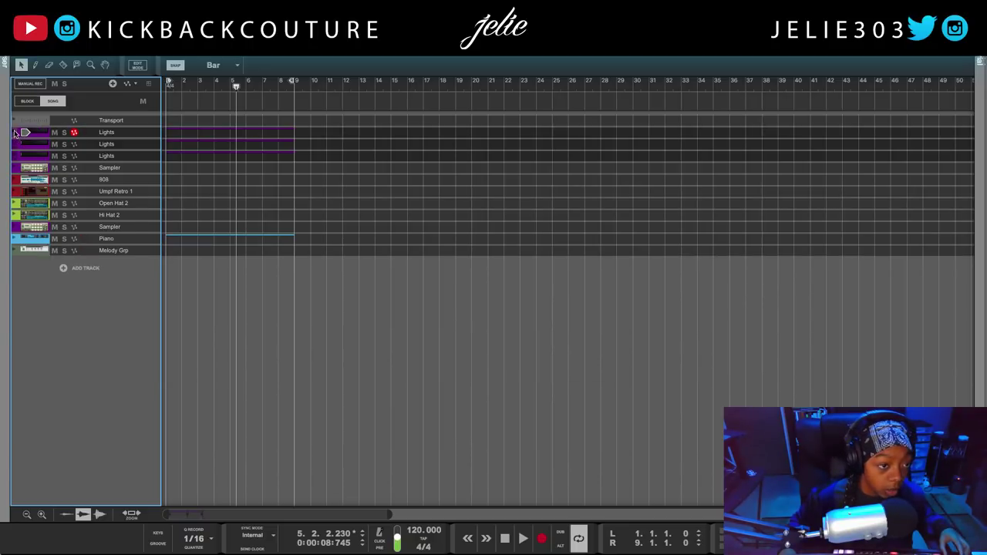
click(15, 133)
click(16, 137)
click(15, 134)
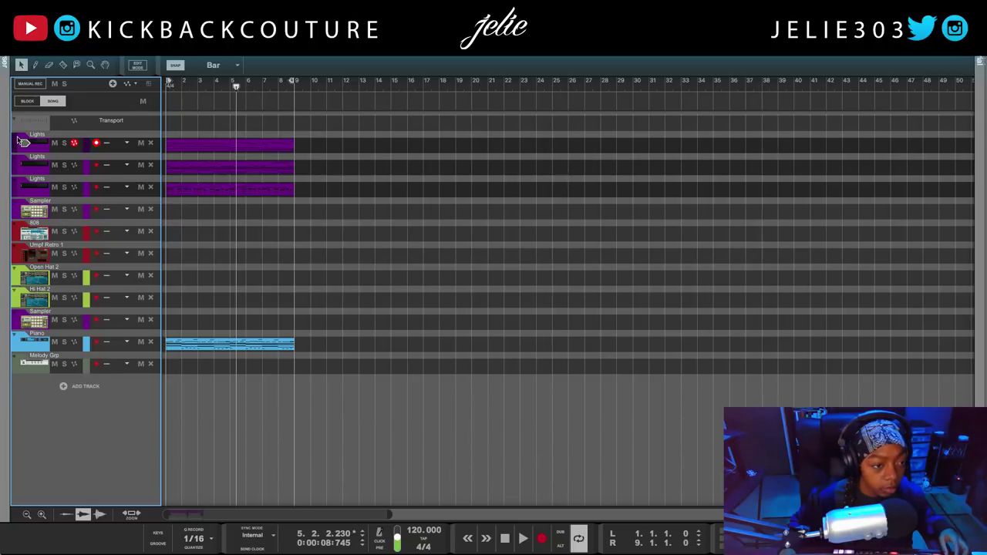
- Fold the three Lights tracks and the Transport track in the sequencer
click(15, 139)
click(17, 153)
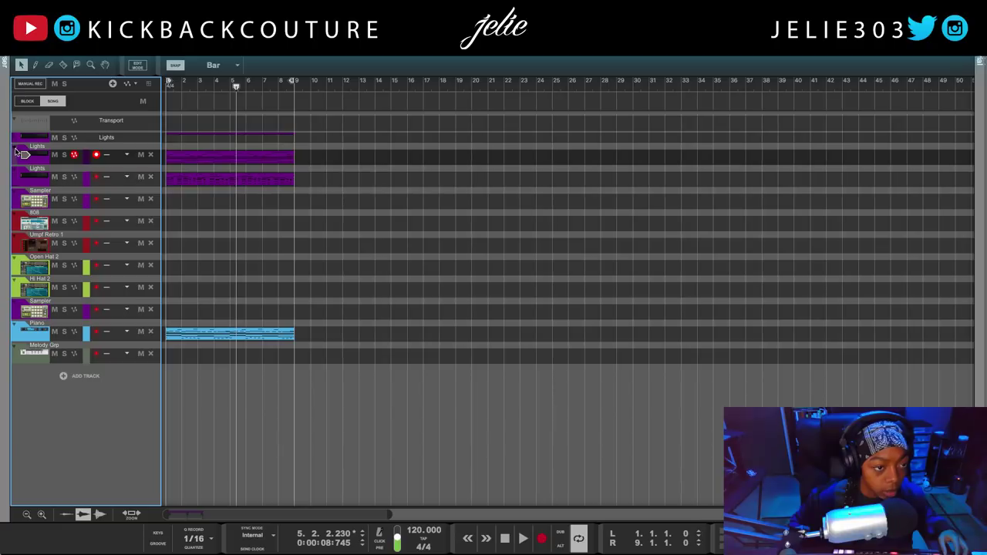
click(14, 153)
click(15, 159)
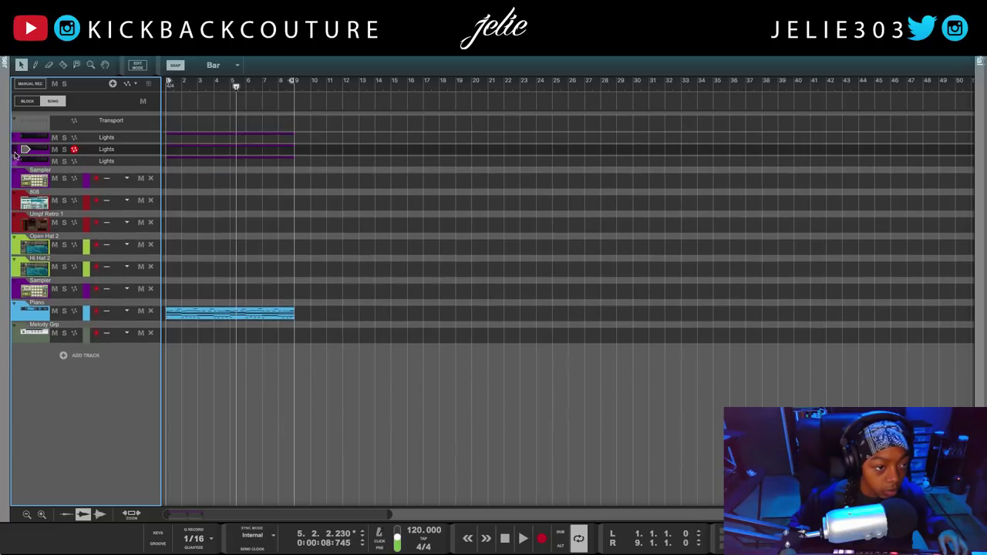
click(13, 121)
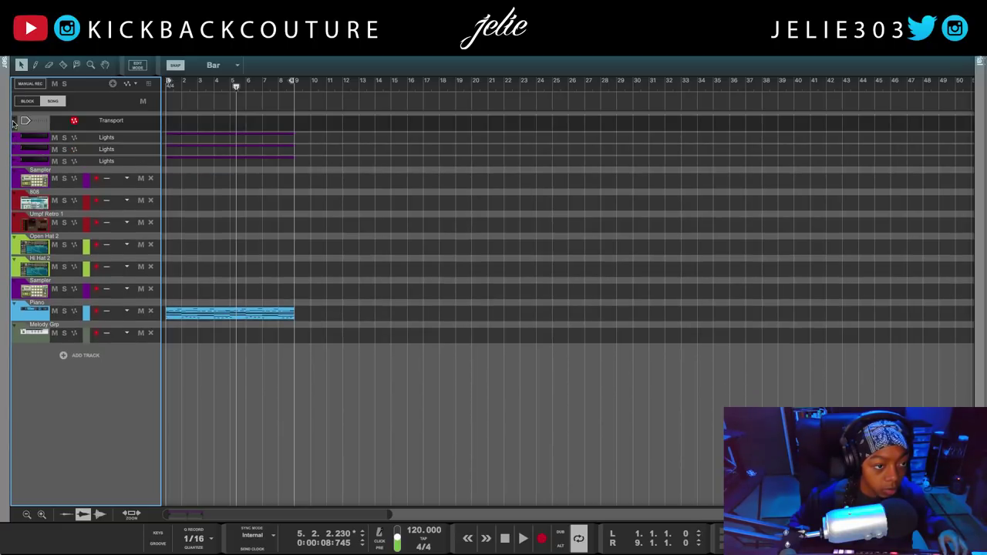
click(14, 120)
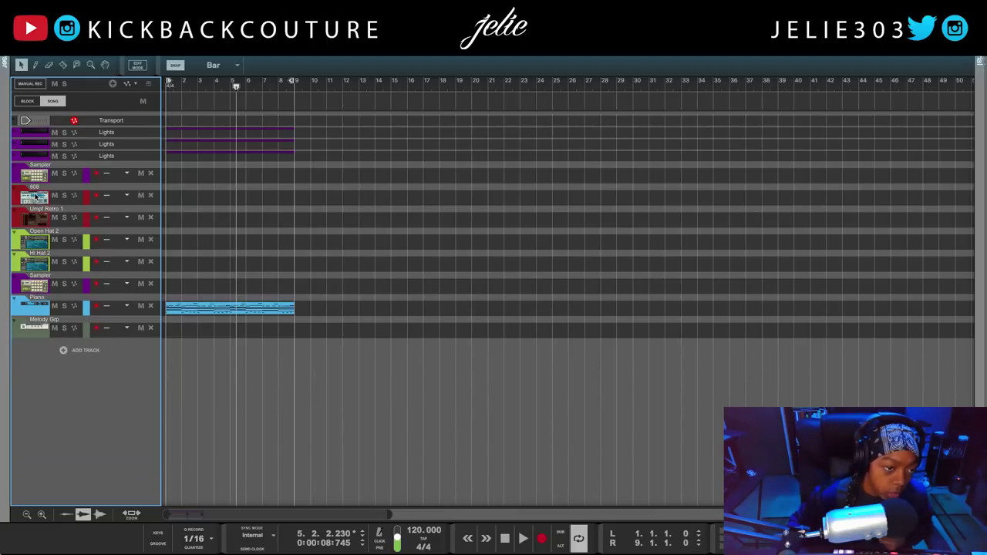
- Return to the rack and create a sequencer track for the Kick mix channel
click(33, 216)
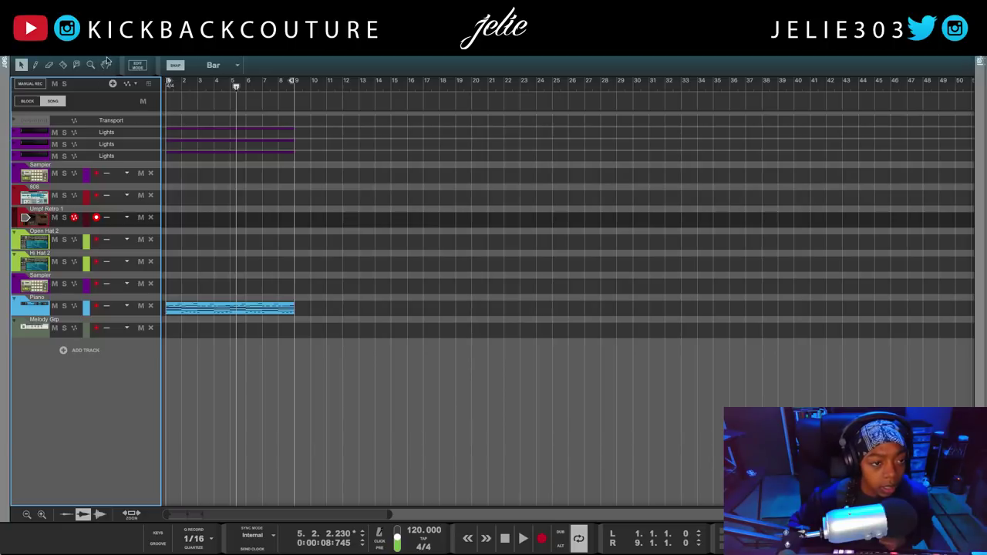
key(F6)
key(F7)
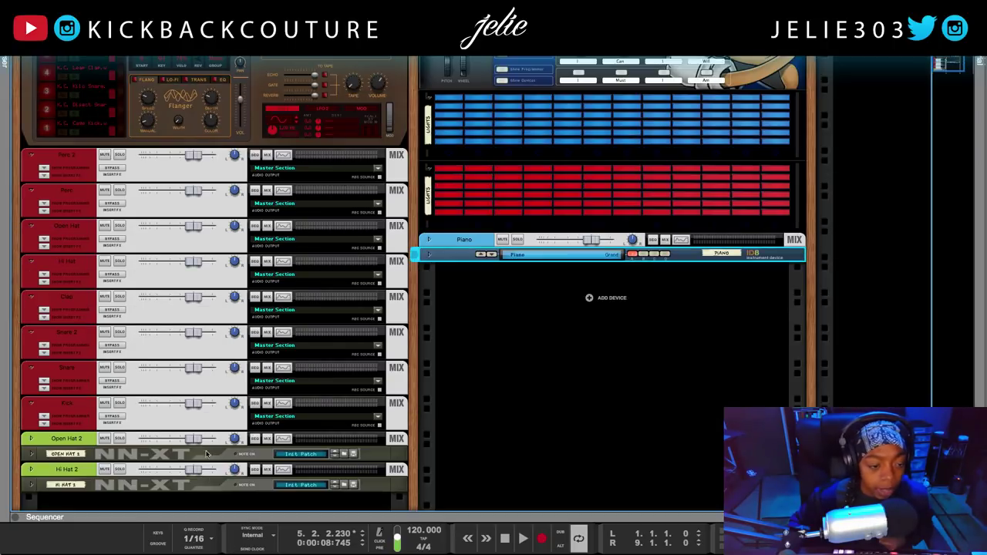
click(75, 404)
right_click(74, 402)
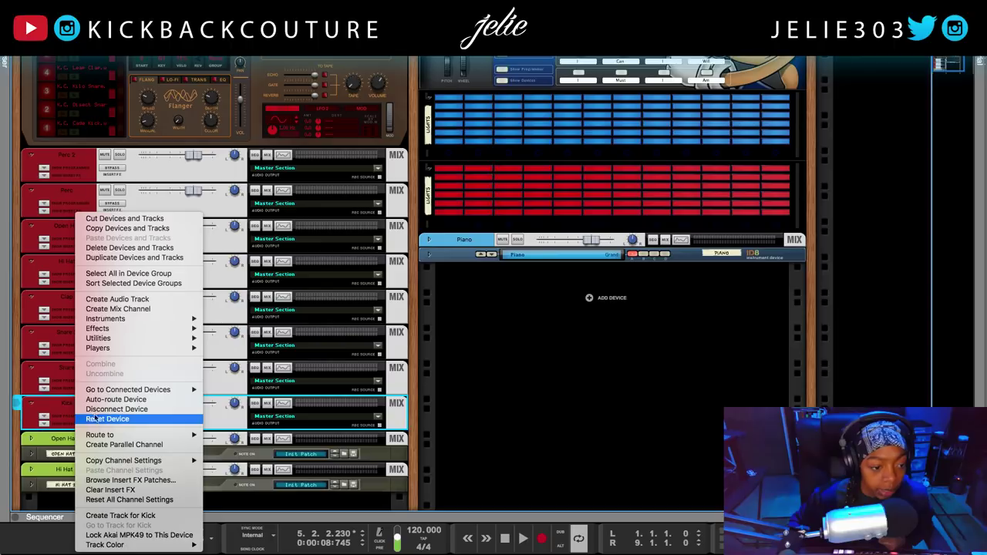
click(133, 515)
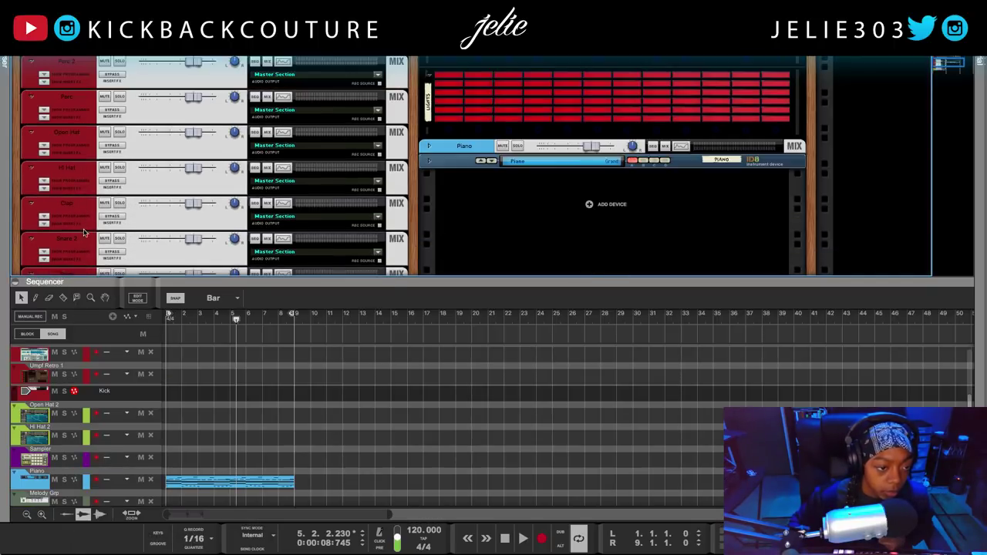
- Create sequencer tracks for the Snare, Snare 2, Clap and Hi Hat mix channels
right_click(74, 180)
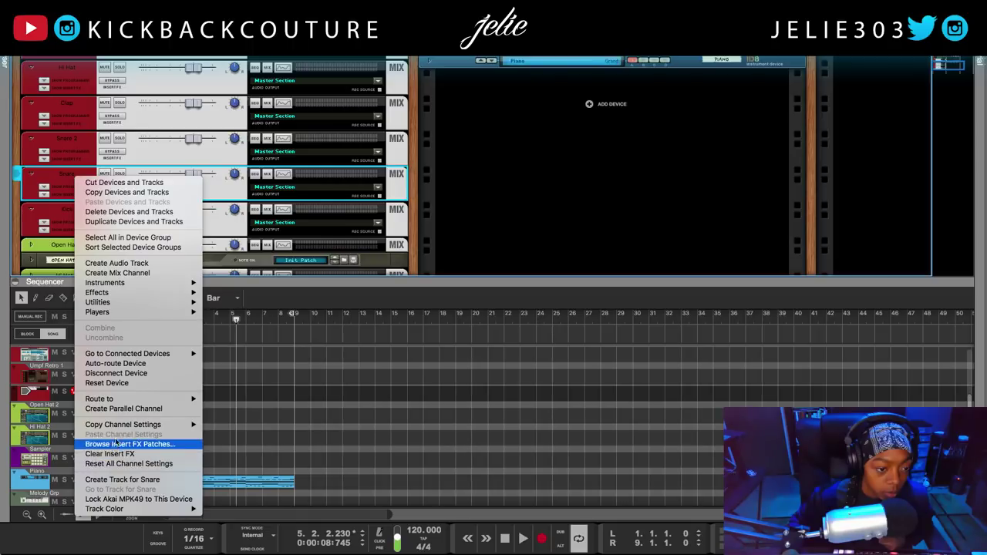
click(122, 480)
right_click(66, 142)
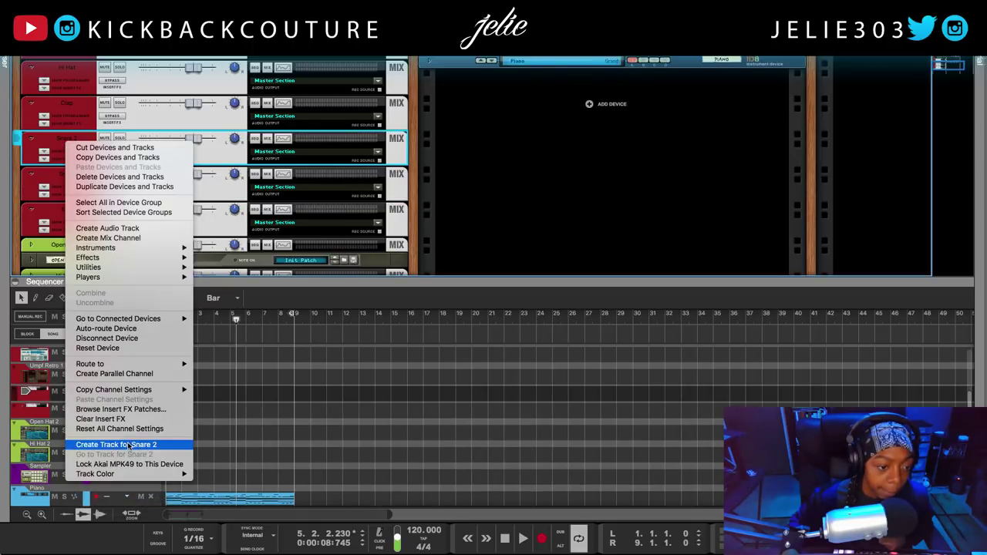
click(116, 444)
right_click(66, 110)
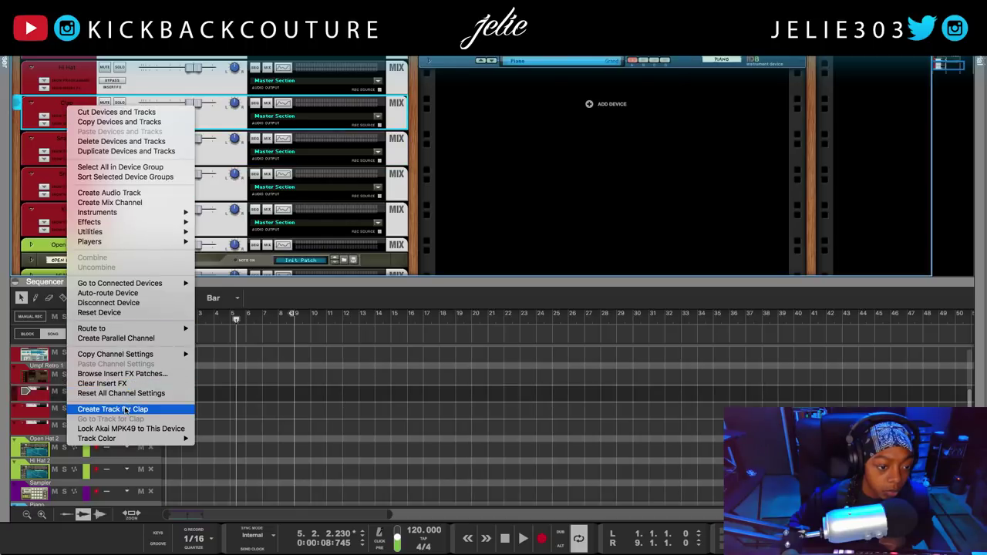
click(116, 409)
right_click(73, 71)
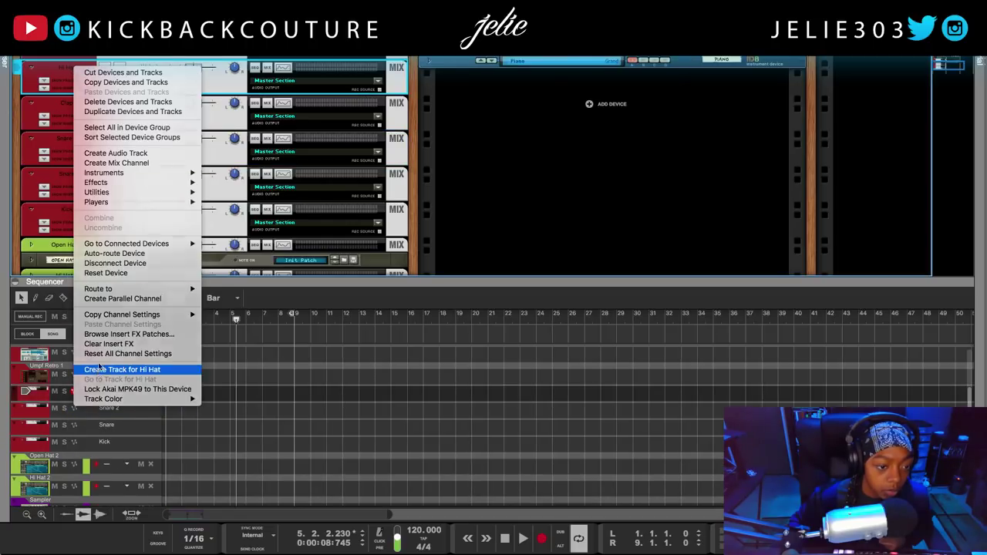
click(122, 369)
- Create sequencer tracks for the Open Hat, Perc and Perc 2 mix channels
scroll(48, 71, up, 2)
scroll(48, 71, up, 1)
right_click(80, 134)
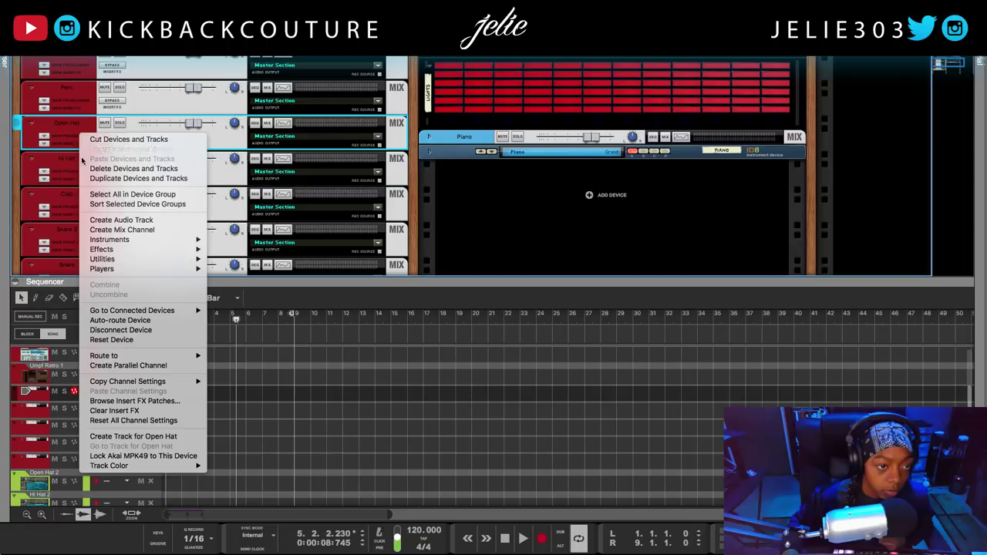
click(149, 436)
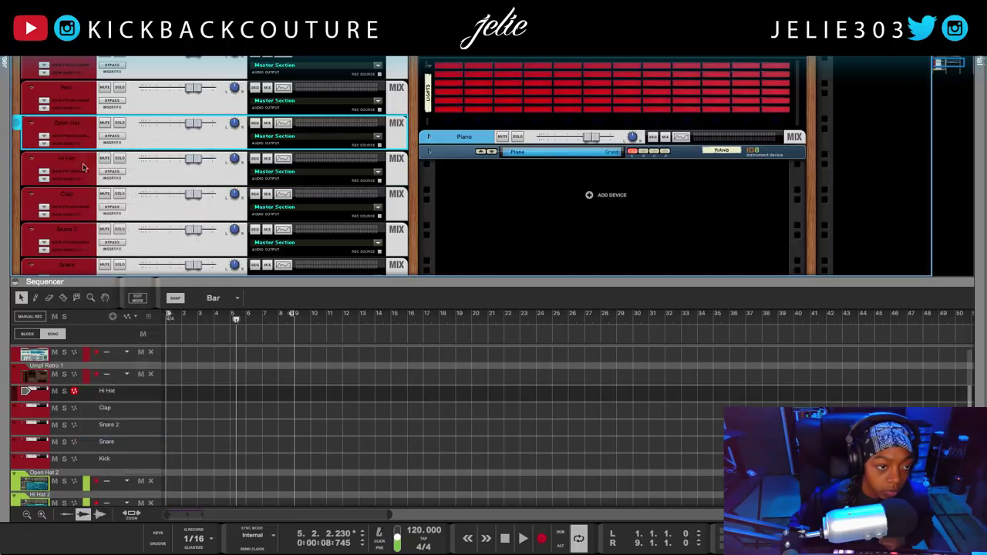
right_click(77, 99)
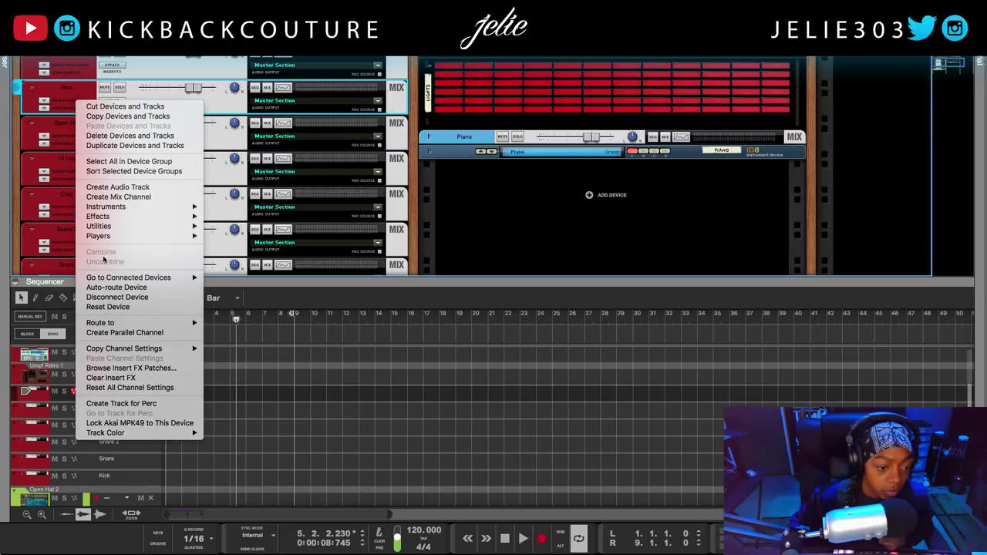
click(124, 403)
right_click(67, 62)
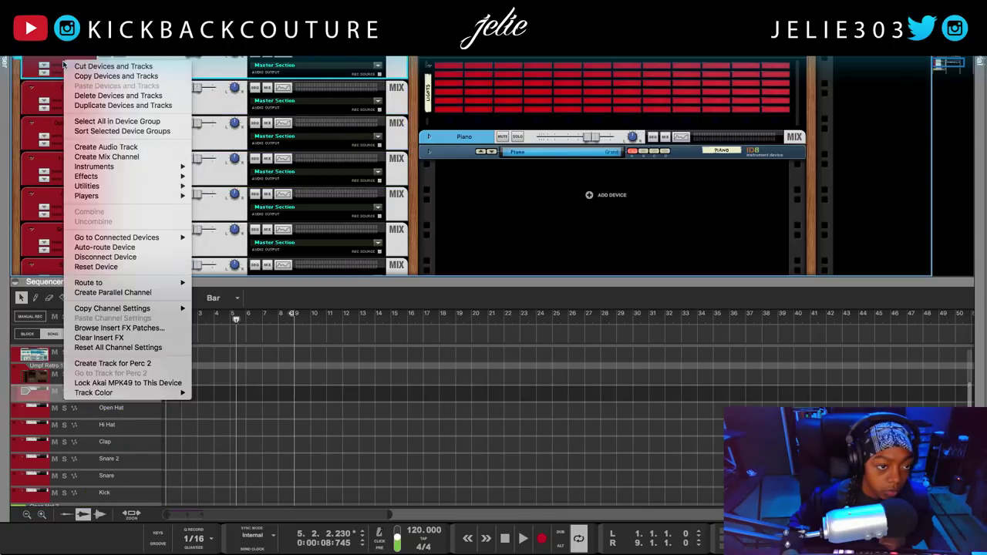
click(113, 363)
- Maximize the sequencer and delete the Perc 2, Perc, Open Hat, Hi Hat, Clap, Snare 2, Snare and Kick mix channel tracks
drag(120, 275, 119, 48)
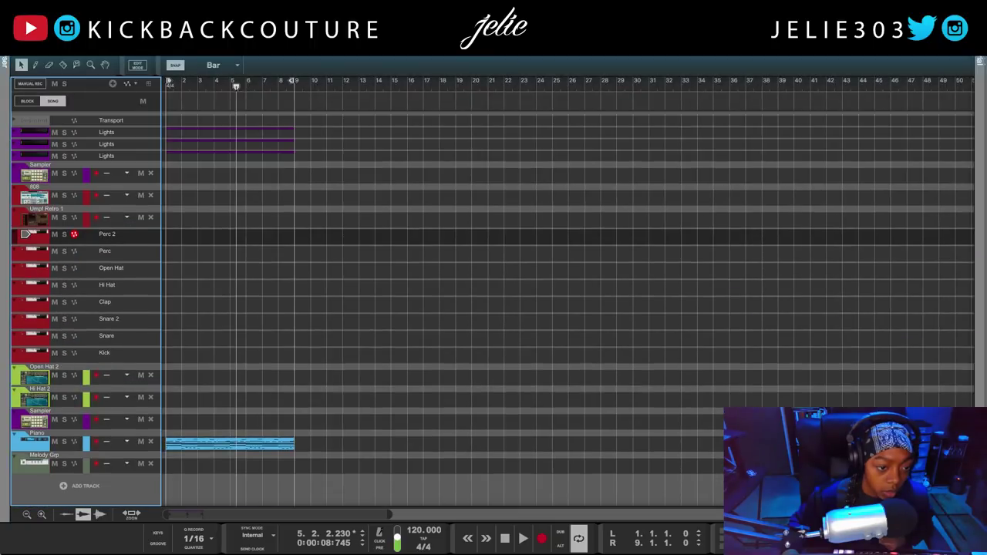
click(214, 310)
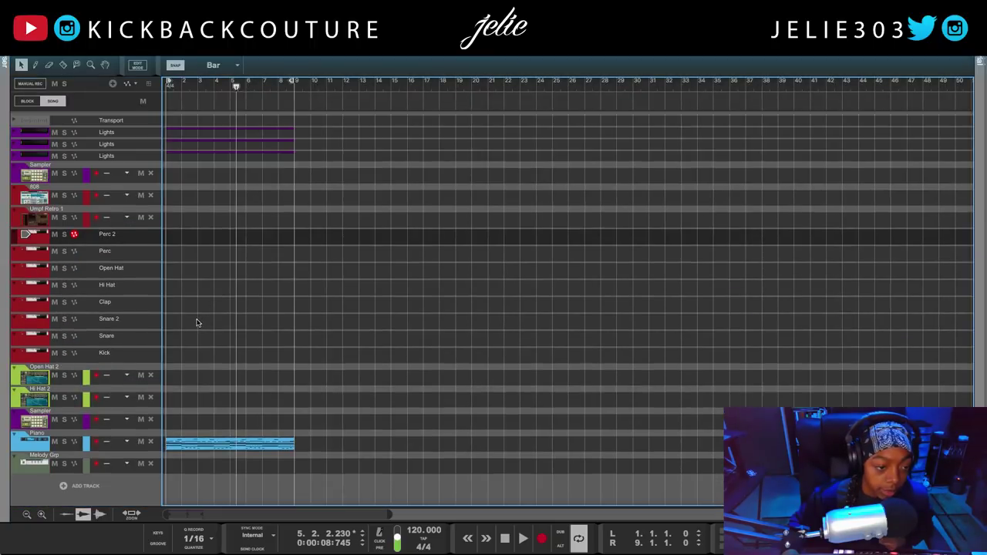
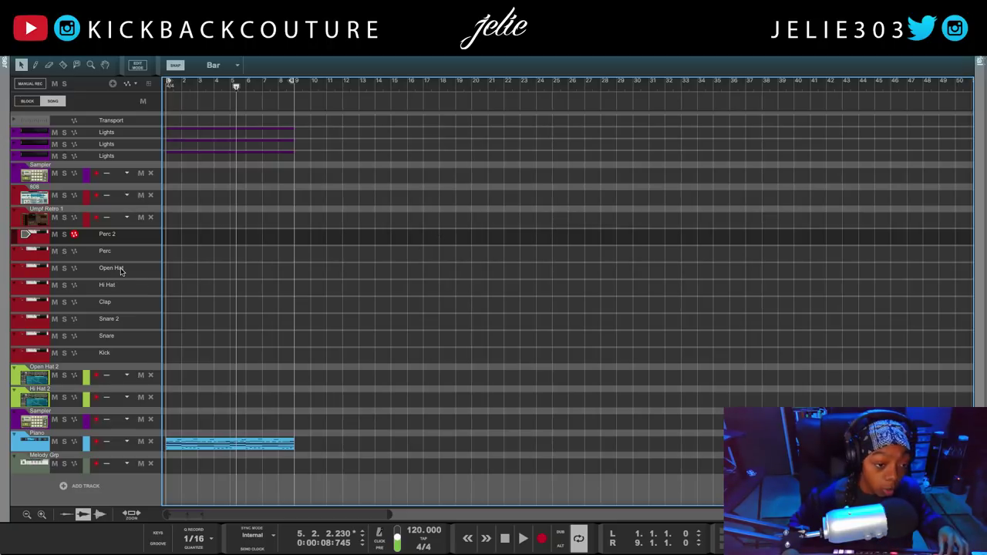
key(Delete)
key(Delete)
key(Delete)
key(Delete)
key(Delete)
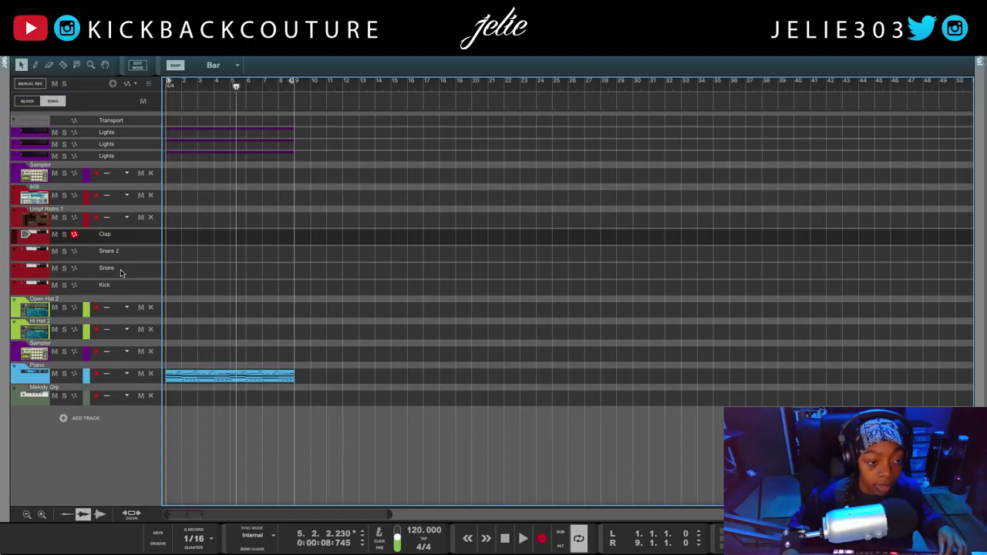
key(Delete)
key(Delete)
key(Delete)
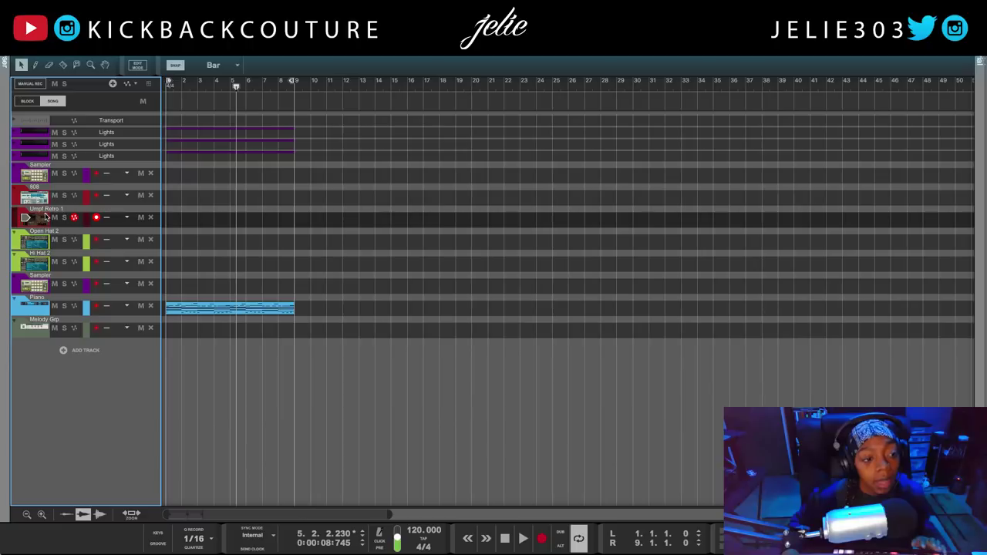
- Rename the Umpf Retro 1 sequencer track as Drums
key(F6)
key(F6)
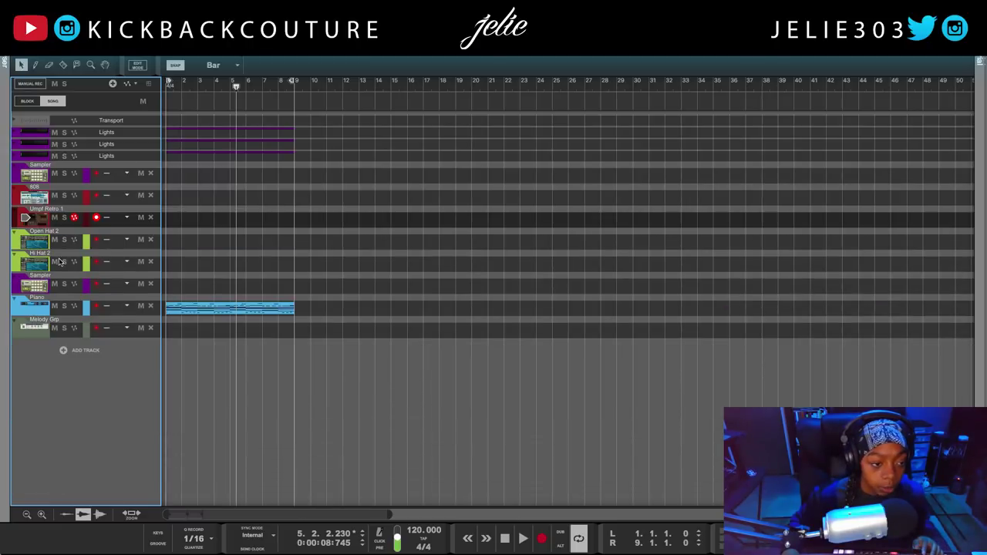
double_click(49, 210)
text(Dru)
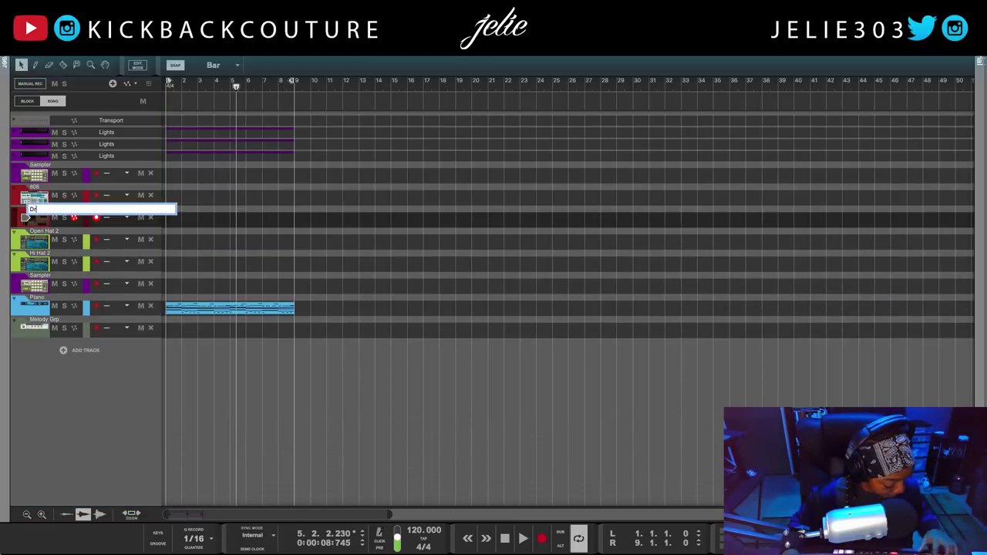
text(ms)
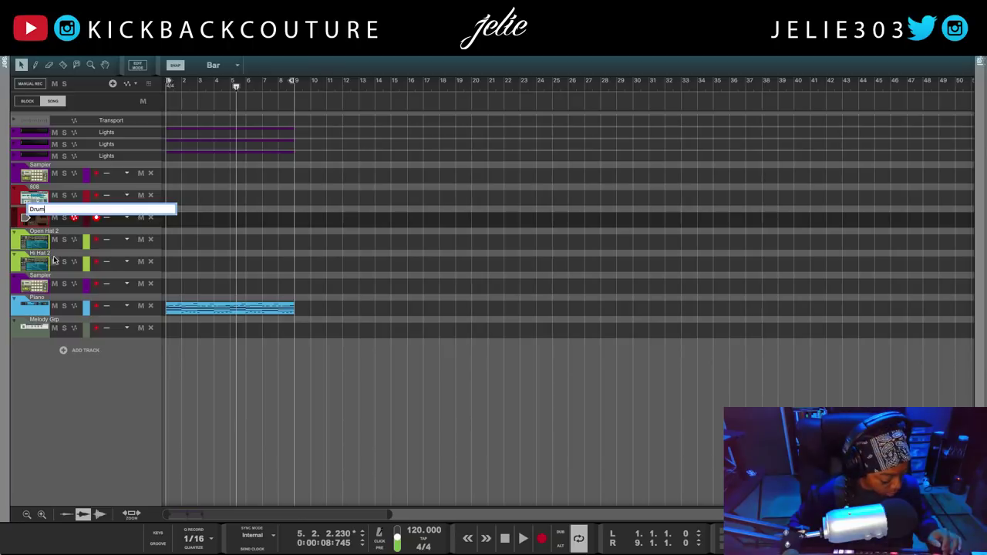
key(Return)
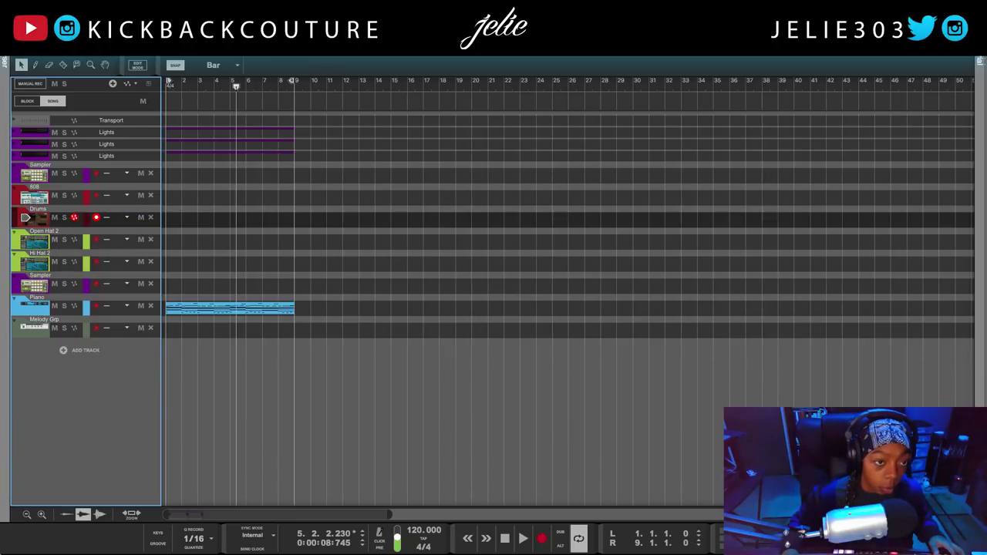
- Show the rack and browser, go to the Drum Patterns folder in Sound Library, and load 4 Life.repatch into the Drum Sequencer
key(F6)
scroll(65, 131, up, 6)
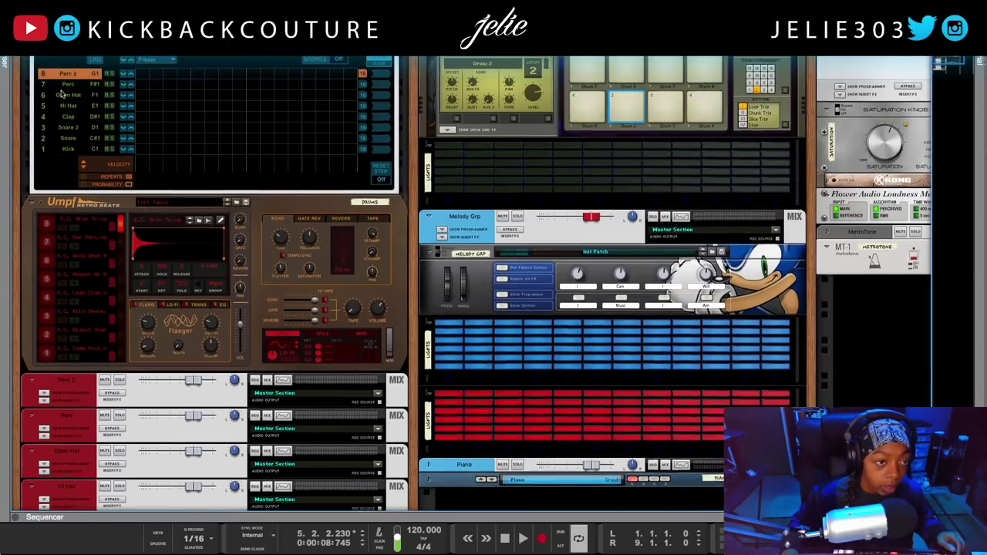
key(F3)
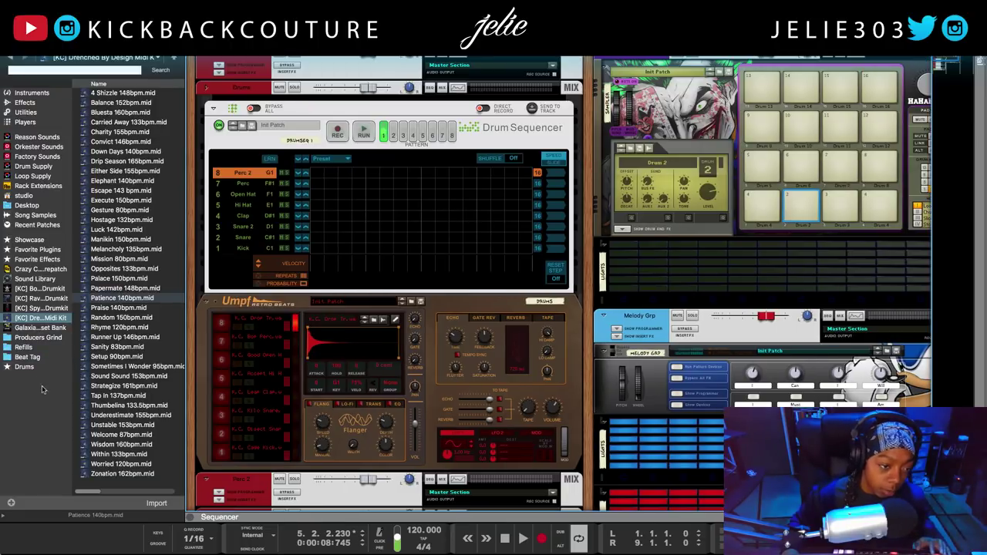
click(35, 367)
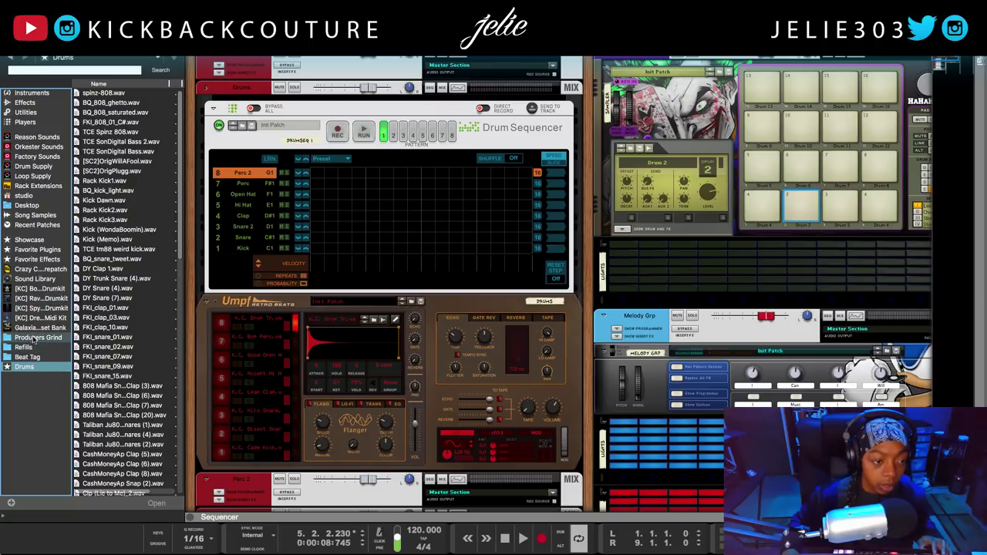
click(35, 338)
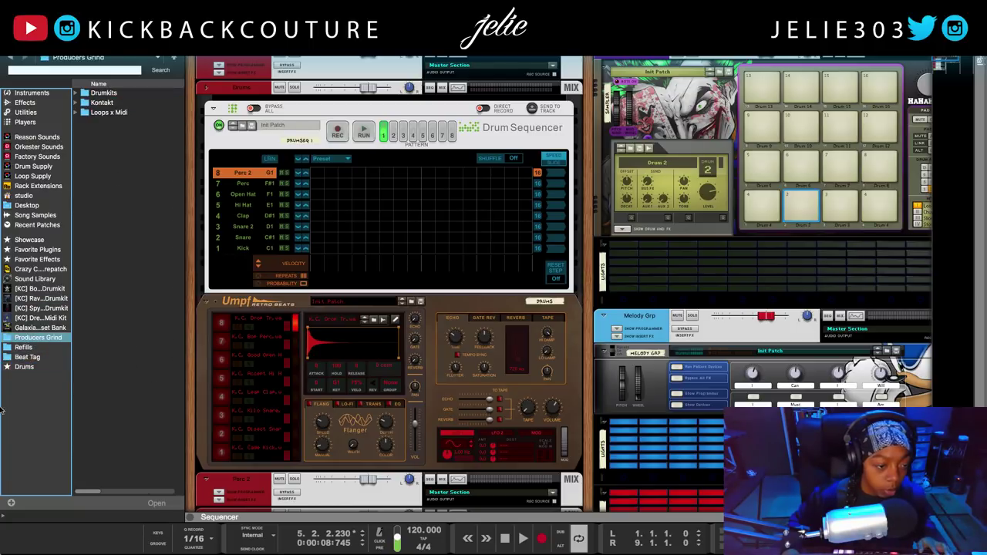
click(35, 279)
double_click(127, 199)
double_click(132, 102)
double_click(111, 93)
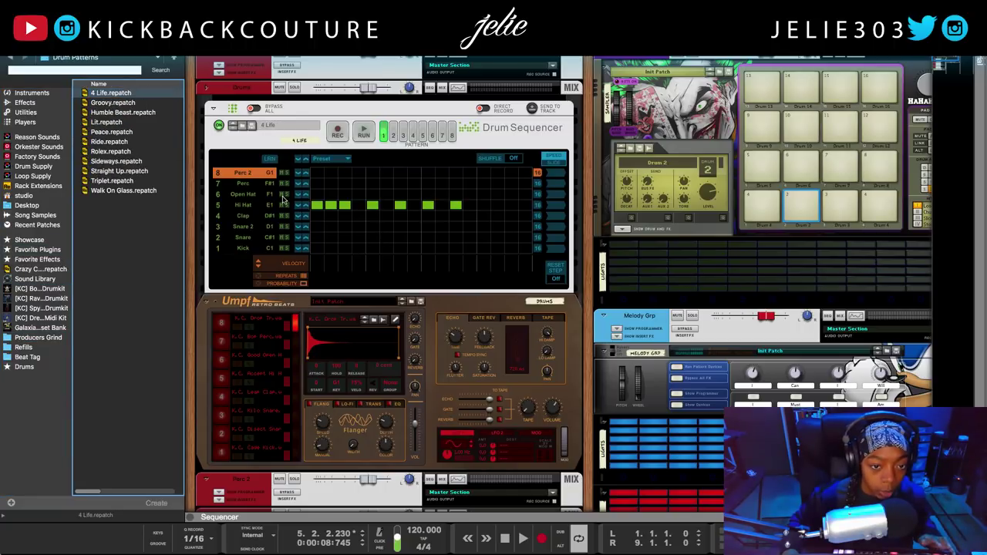
- Load Lit.repatch into the Drum Sequencer for a short playback and send the pattern to the Drums track
drag(107, 122, 284, 194)
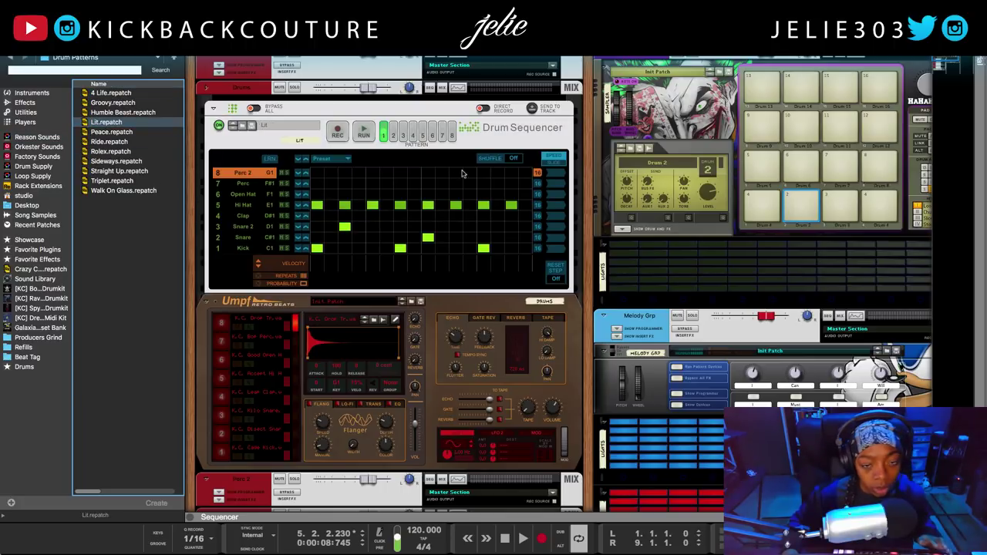
key(space)
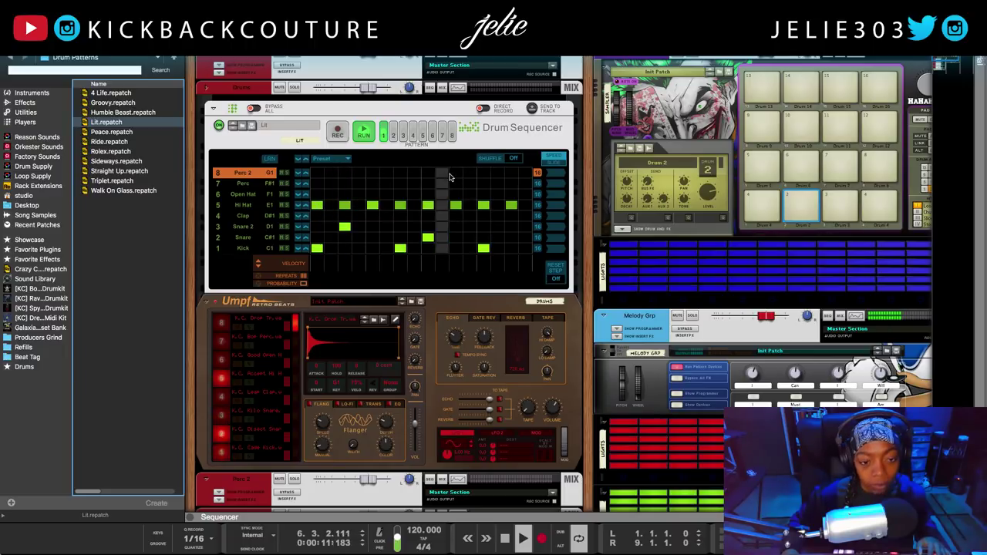
key(space)
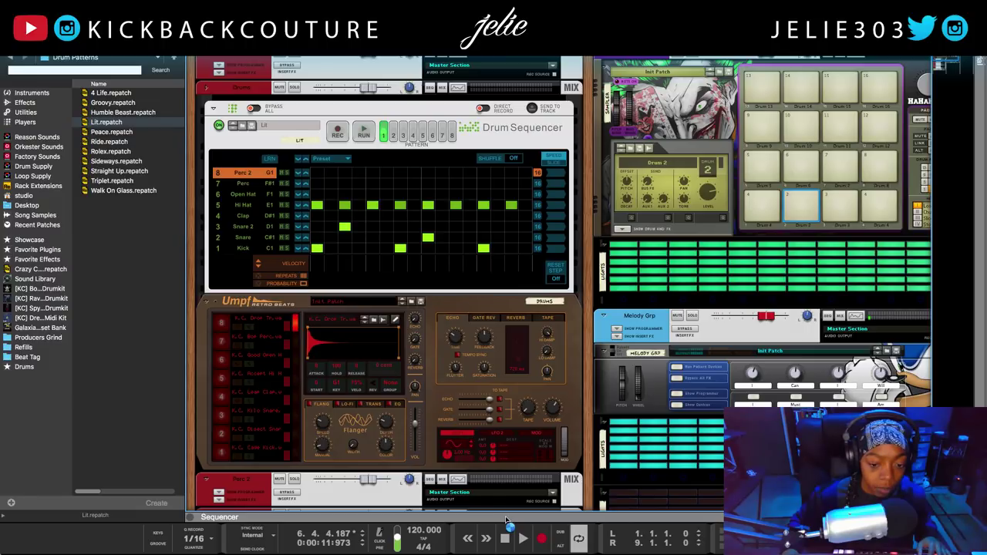
drag(507, 516, 507, 59)
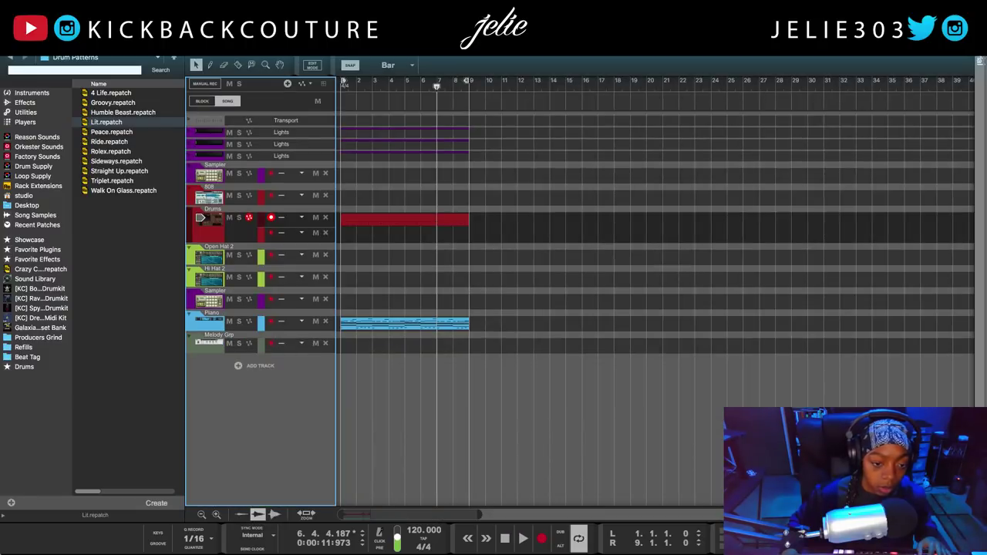
- Try extracting the Piano clip's notes to separate lanes with Explode in the Tool Window, and undo it
click(397, 323)
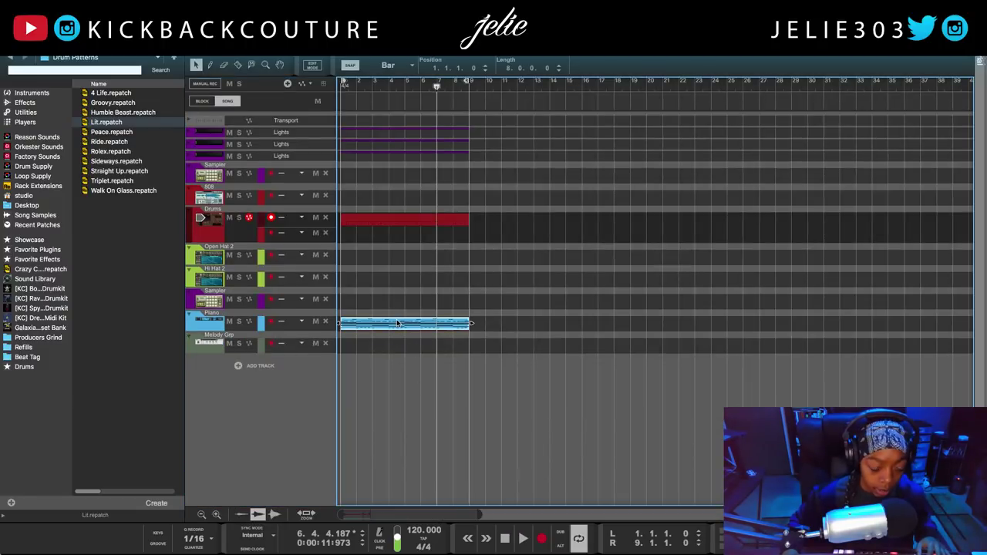
key(F8)
click(642, 534)
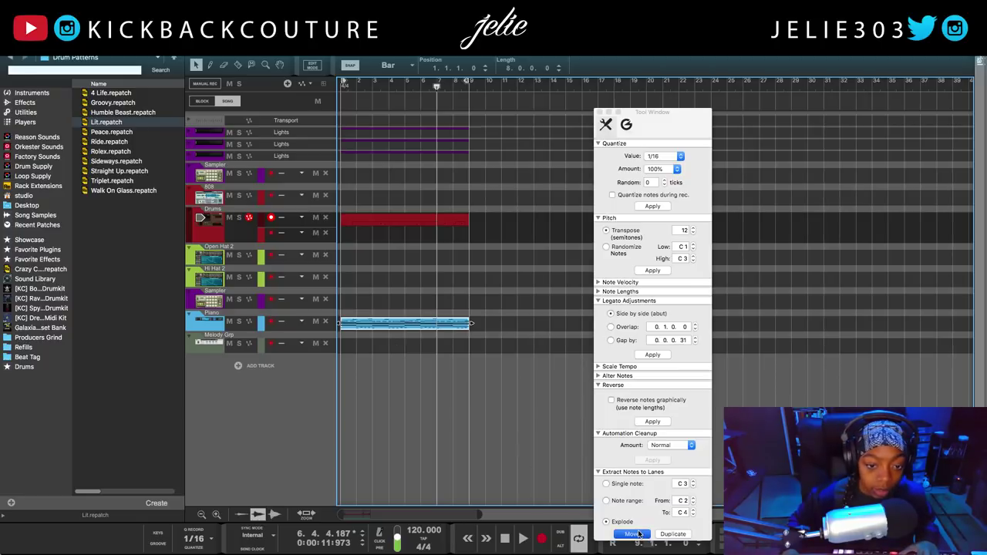
scroll(368, 399, down, 5)
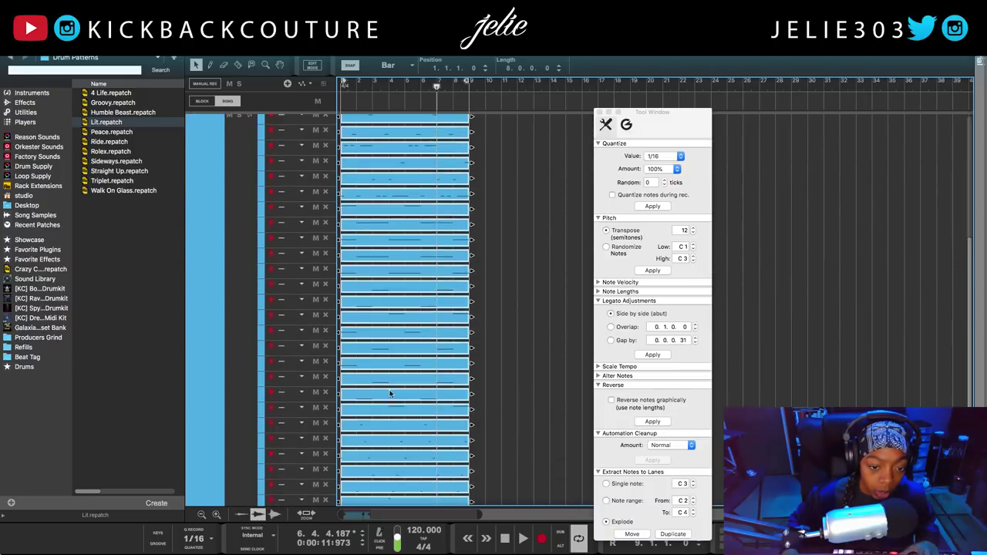
scroll(392, 417, up, 4)
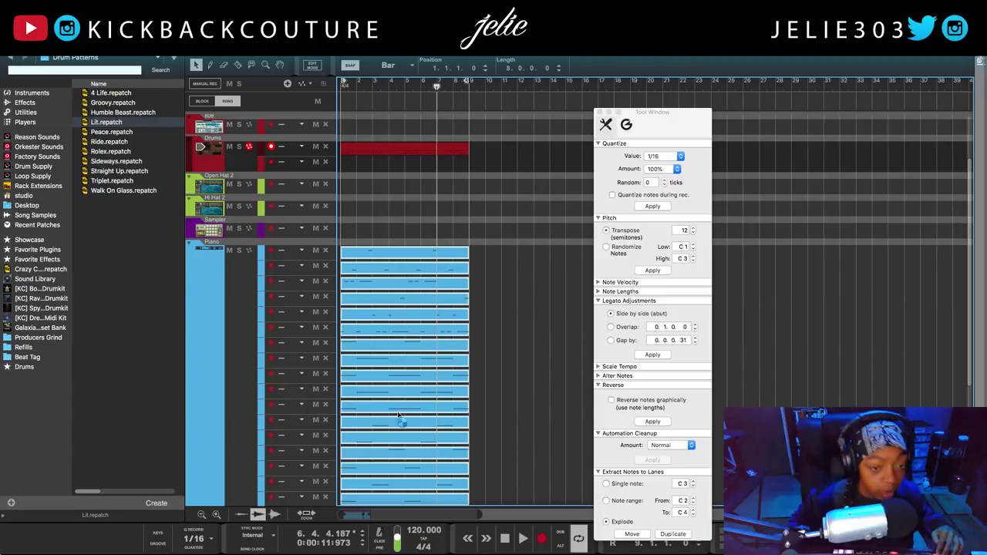
key(super+z)
- Explode the Drums track's note clip by moving its notes to separate lanes
click(373, 221)
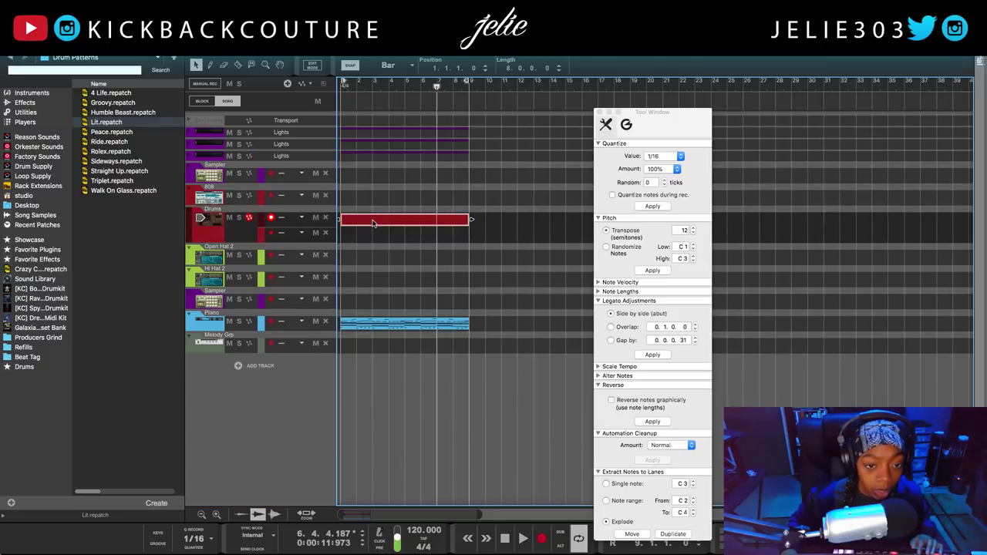
click(641, 535)
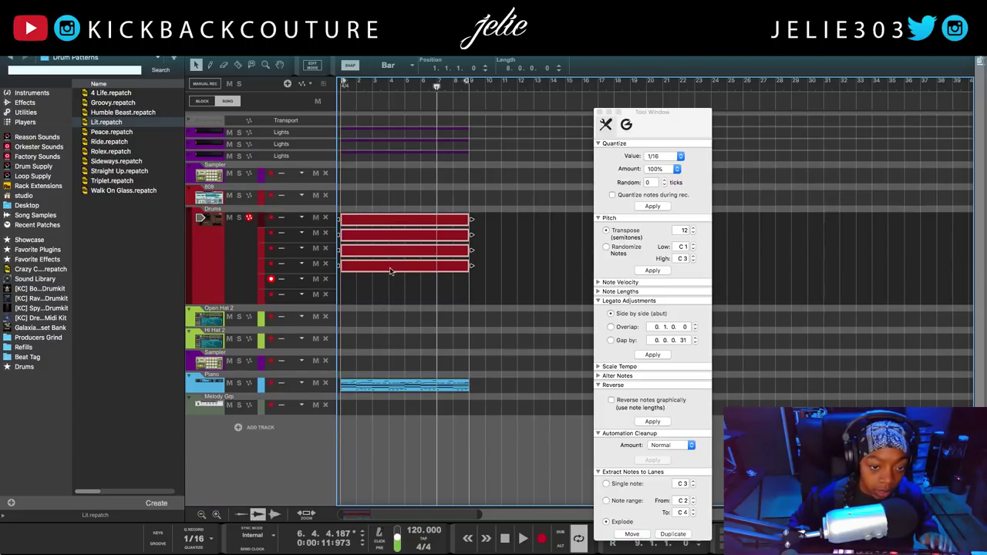
drag(515, 213, 392, 273)
click(377, 291)
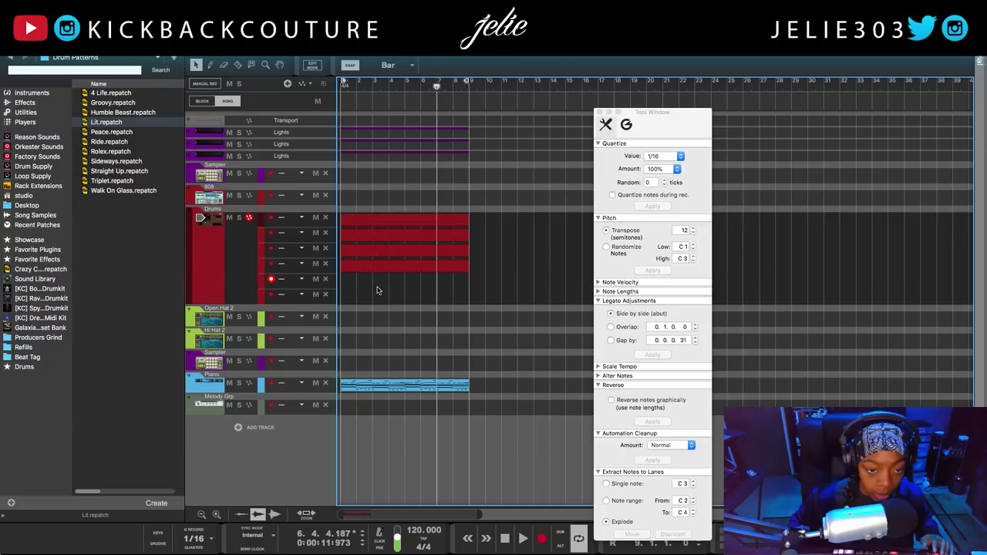
- Add labels to the four exploded clips on the Drums track and rename the C 1 lane's clip as KZick
drag(540, 215, 376, 268)
drag(394, 304, 425, 247)
right_click(418, 266)
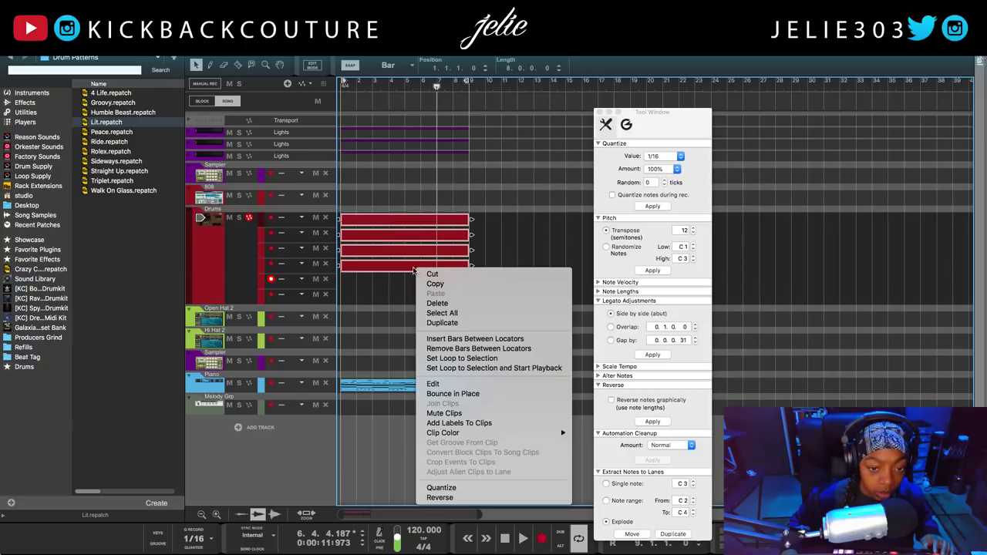
click(466, 422)
double_click(356, 287)
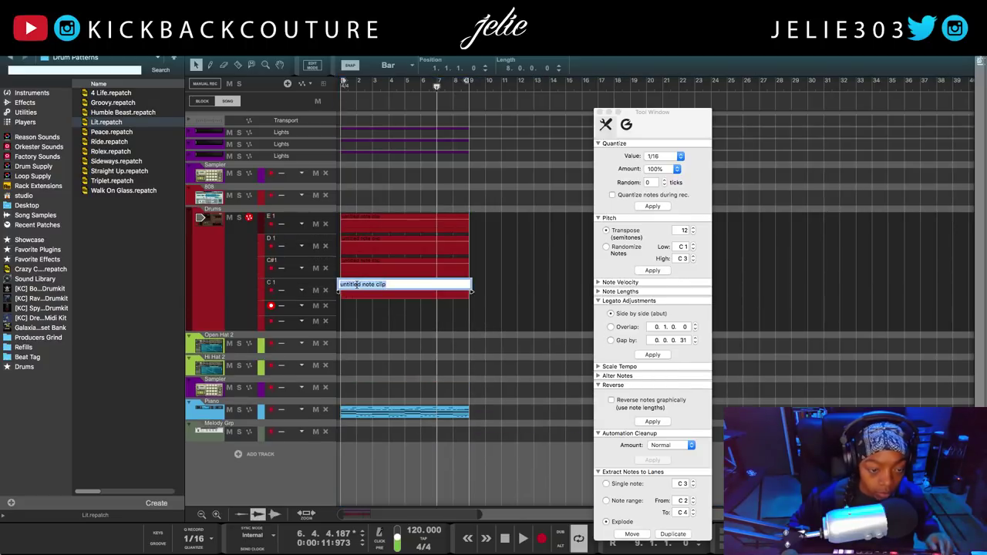
text(KZick)
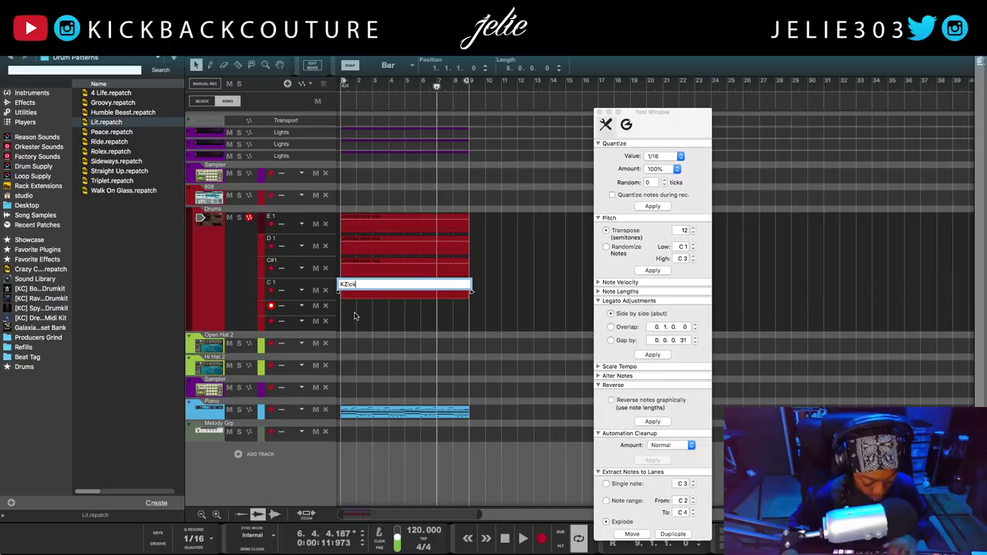
key(Return)
click(359, 269)
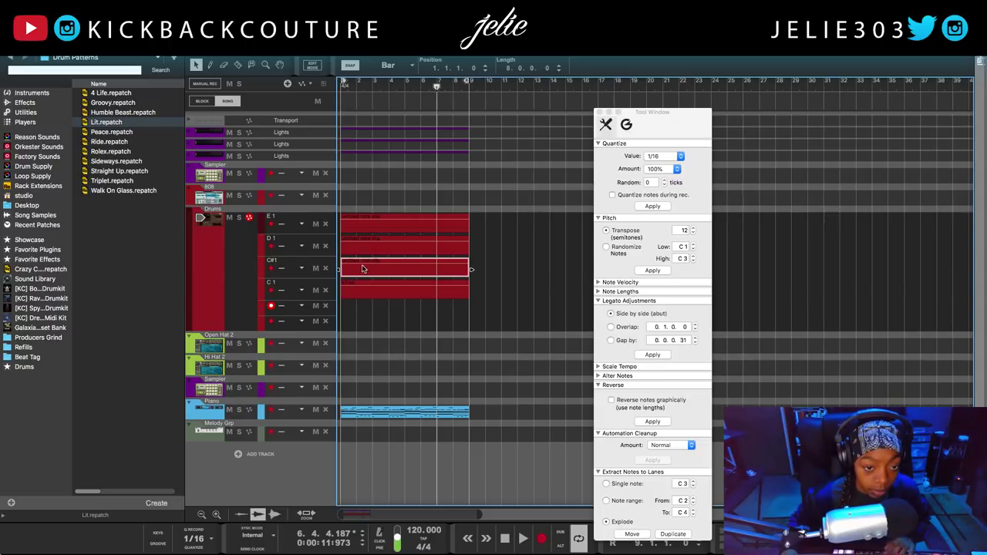
- Undo the clip labels and lane extraction on the Drums track, and delete its remaining note clip
click(412, 309)
key(super+z)
key(super+z)
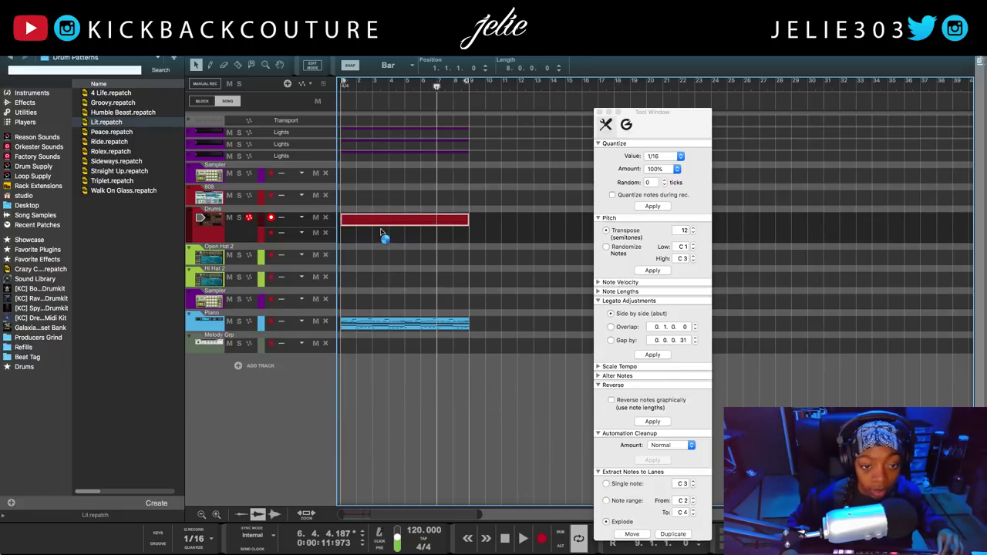
key(Delete)
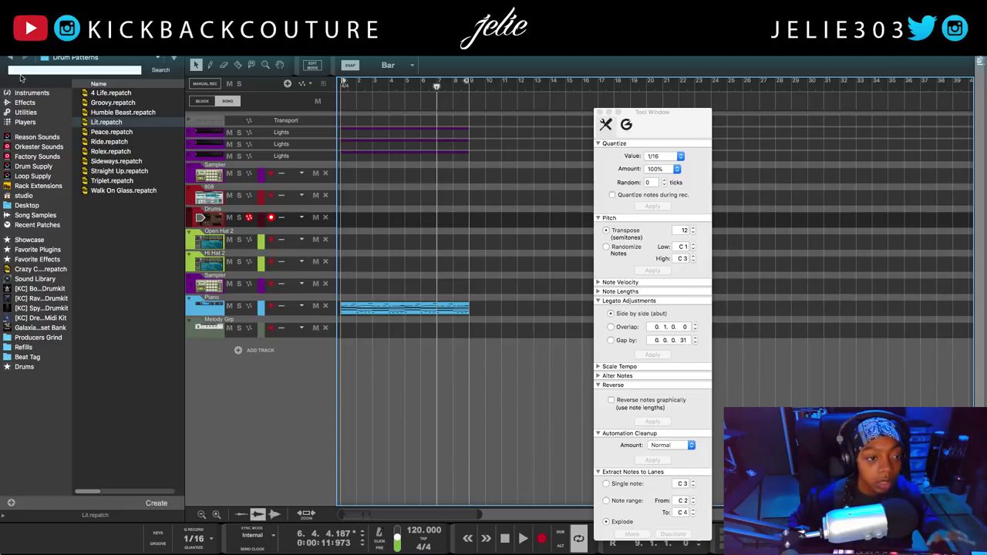
- Hide the browser and move the Piano track directly above the 808 track
key(F3)
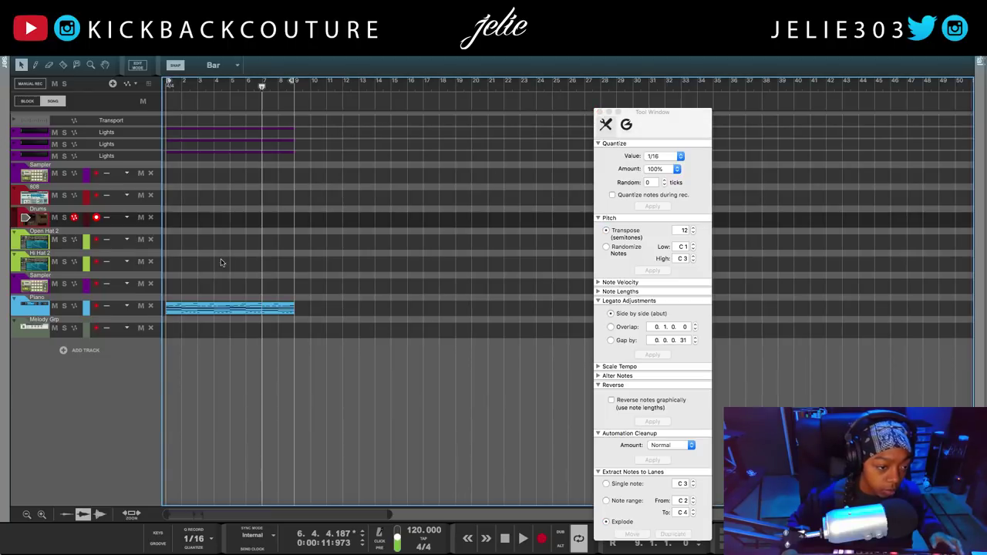
drag(17, 307, 40, 177)
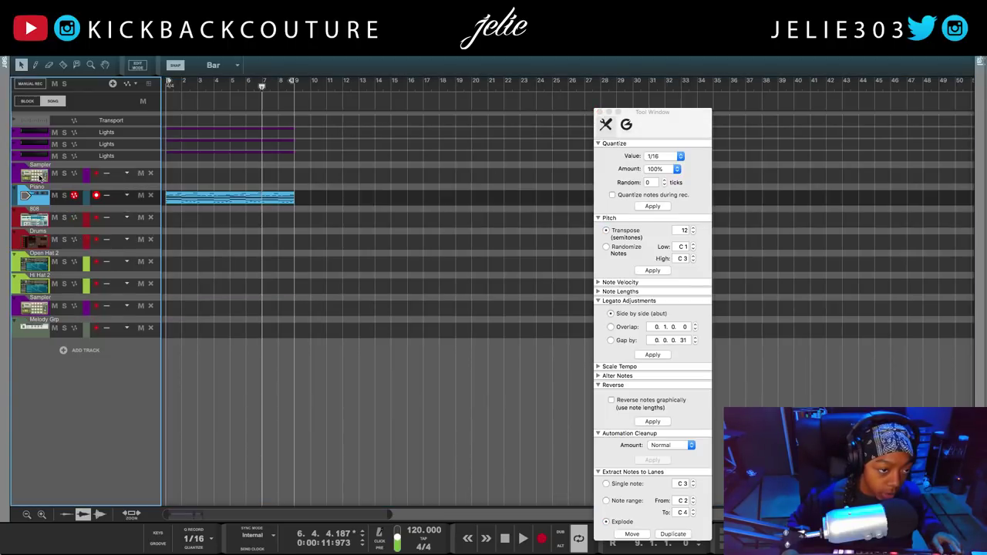
- Delete the Sampler track above Piano from the sequencer while keeping its device
click(25, 307)
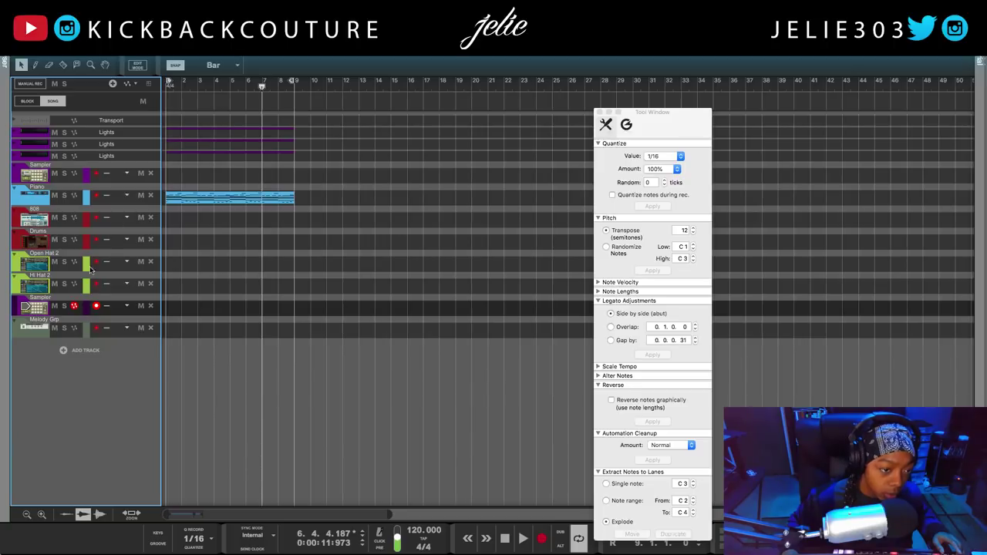
click(27, 184)
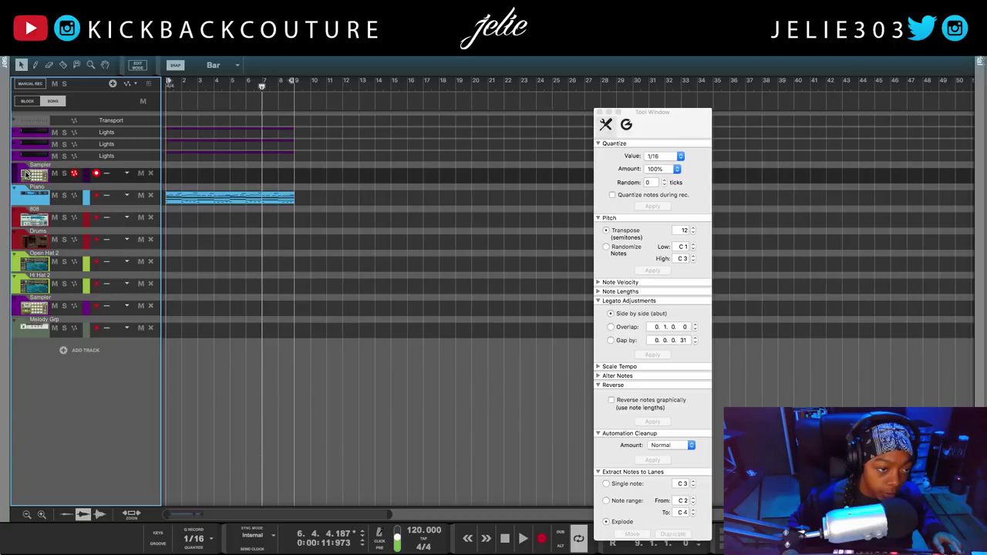
right_click(25, 170)
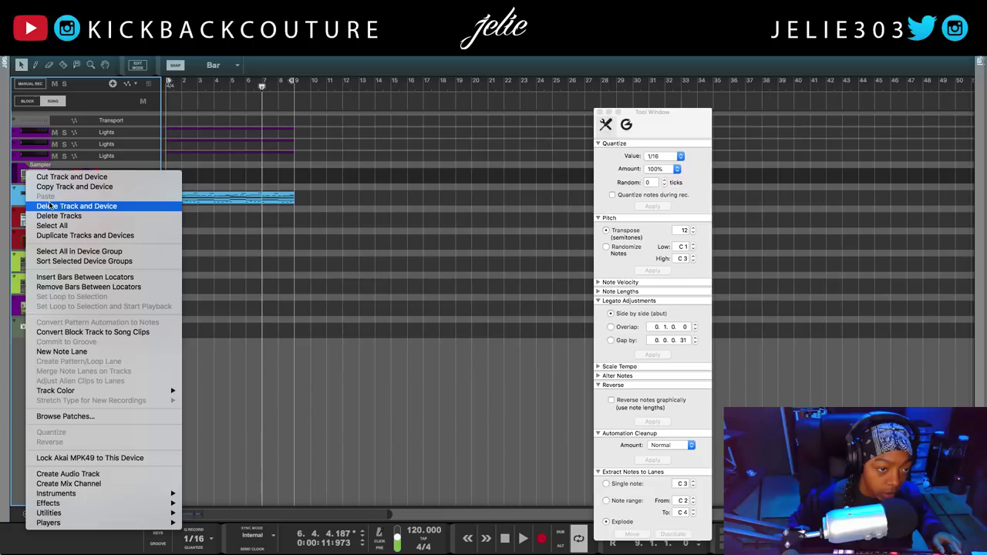
click(48, 205)
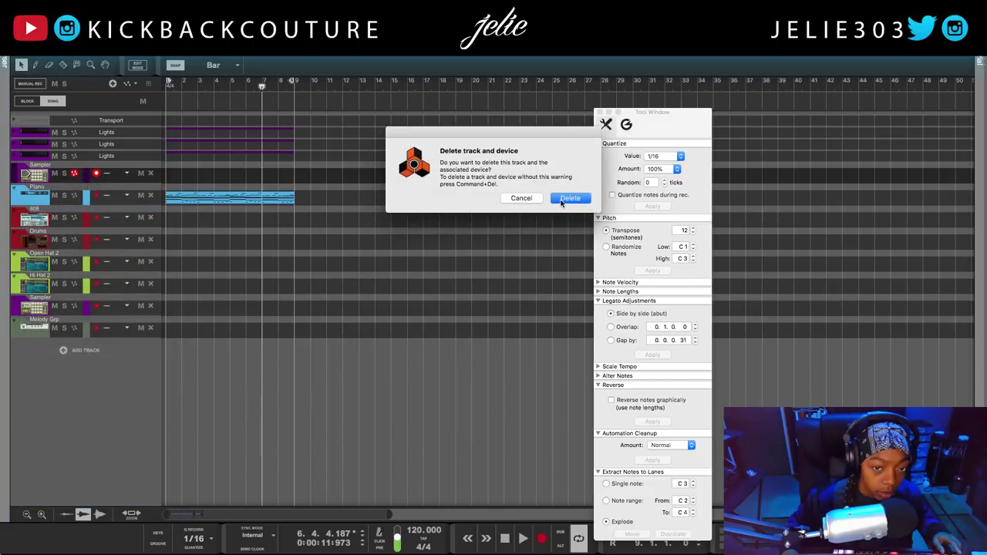
click(540, 199)
right_click(42, 176)
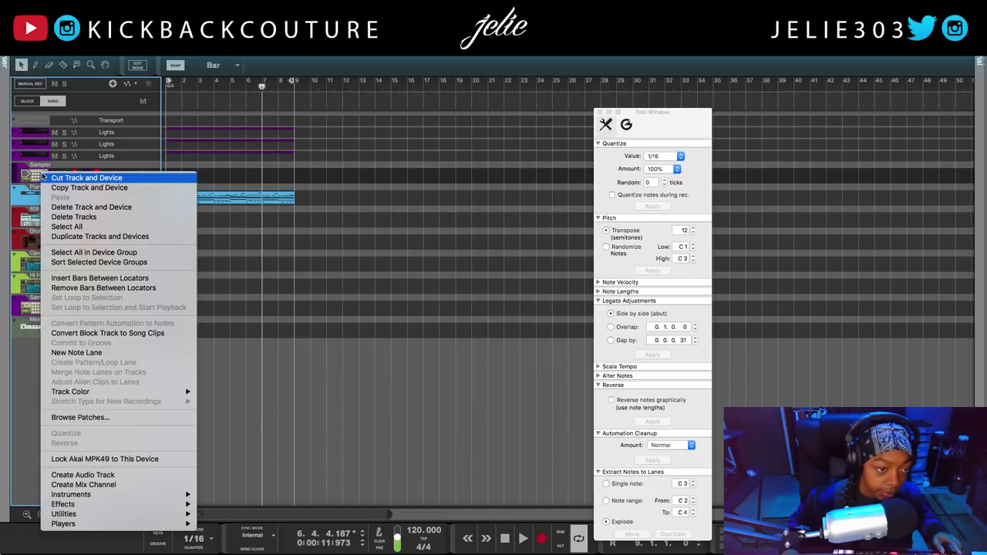
click(52, 217)
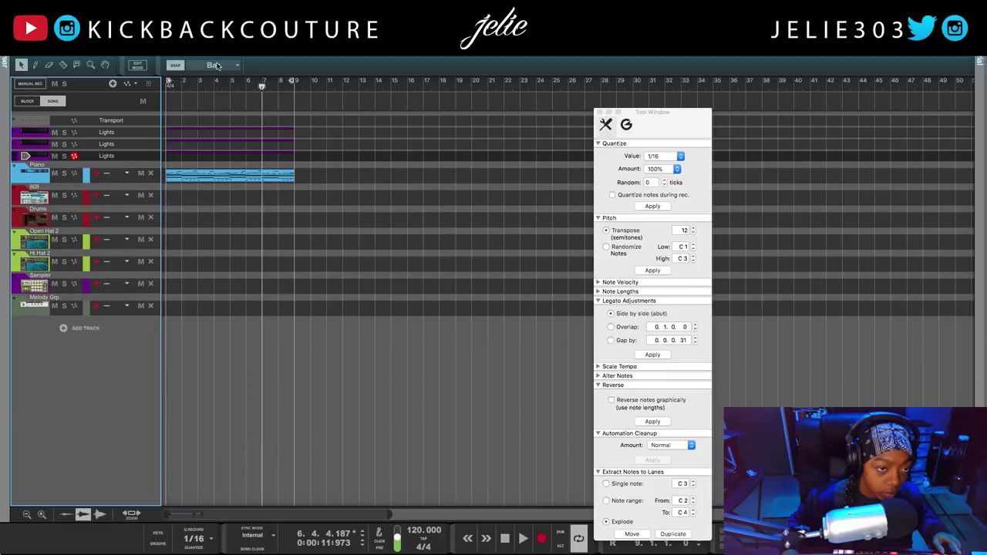
- Move the remaining Sampler track directly above the Piano track
double_click(21, 286)
key(F7)
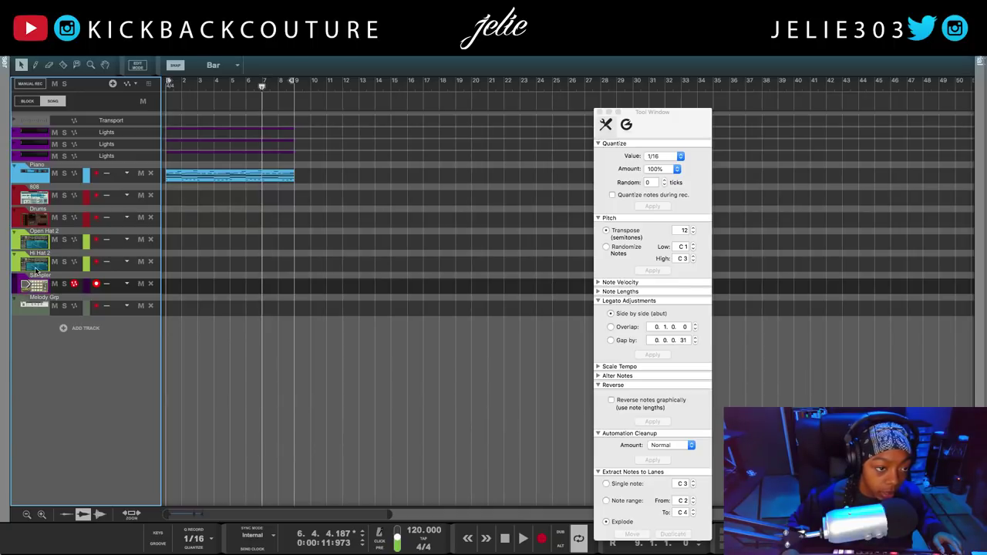
drag(18, 289, 45, 165)
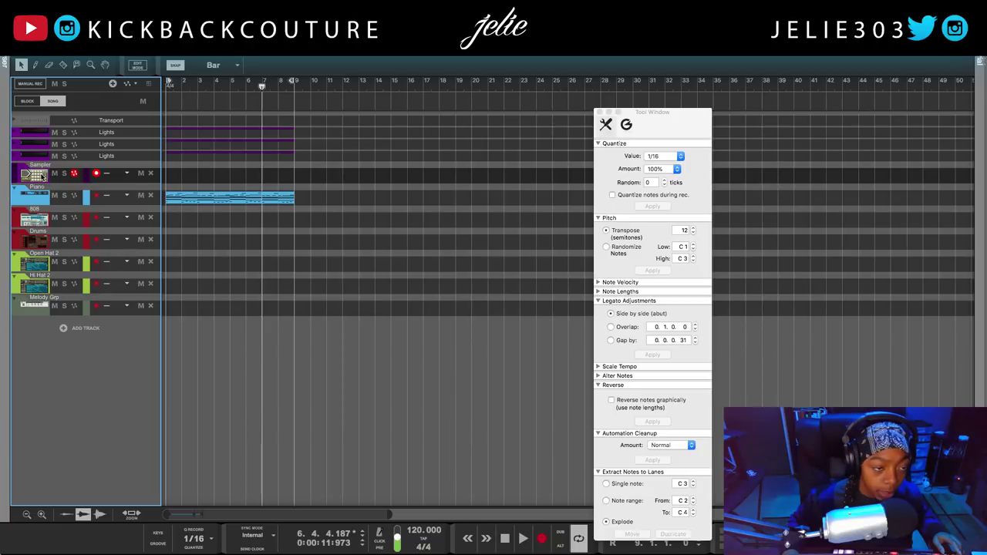
- Delete the Melody Grp track from the sequencer while keeping its device
click(34, 261)
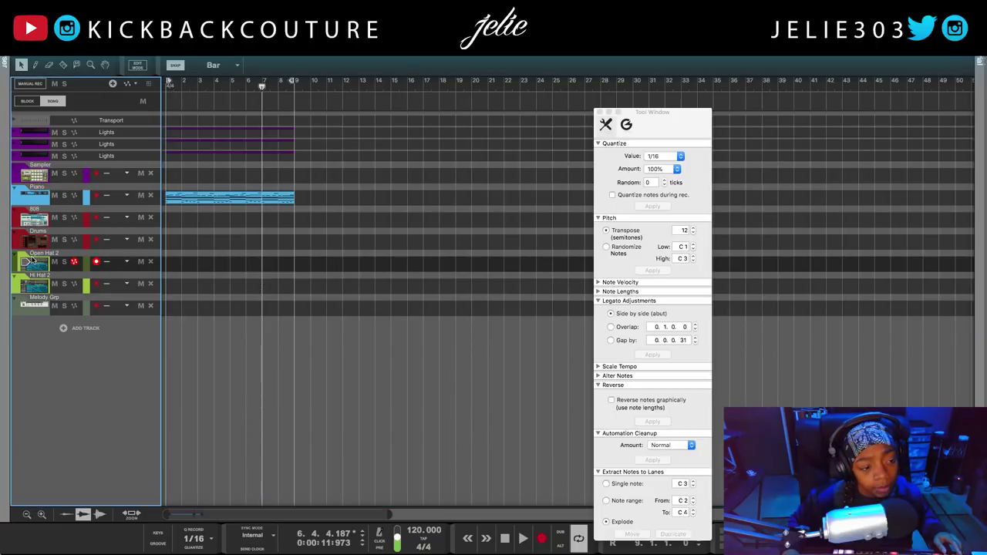
click(41, 307)
right_click(28, 306)
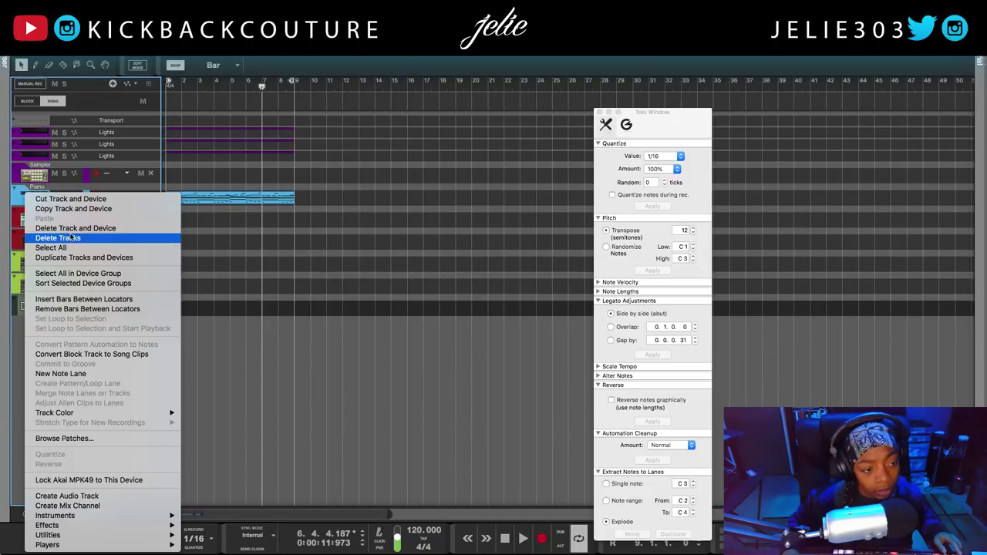
click(71, 238)
click(255, 315)
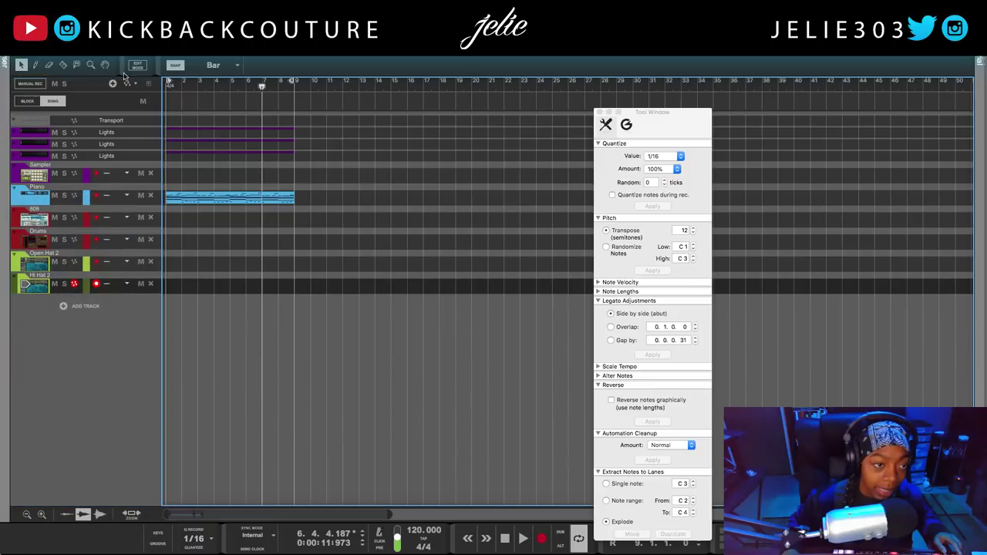
- Switch the sequencer to Block view and shorten the first block's name to Intro
click(28, 101)
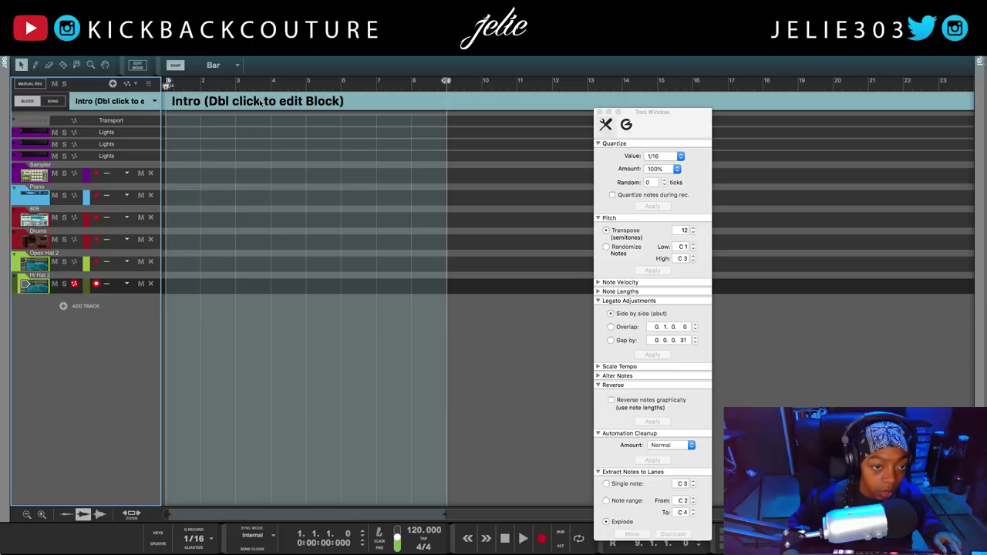
double_click(262, 103)
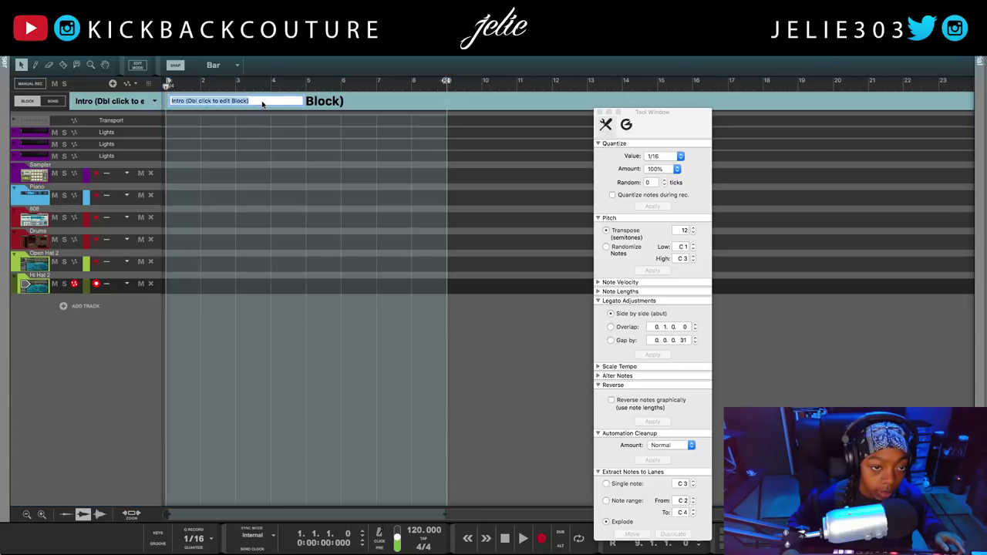
click(263, 101)
mouse_move(249, 101)
mouse_down()
mouse_move(197, 100)
mouse_move(248, 104)
mouse_up()
click(195, 100)
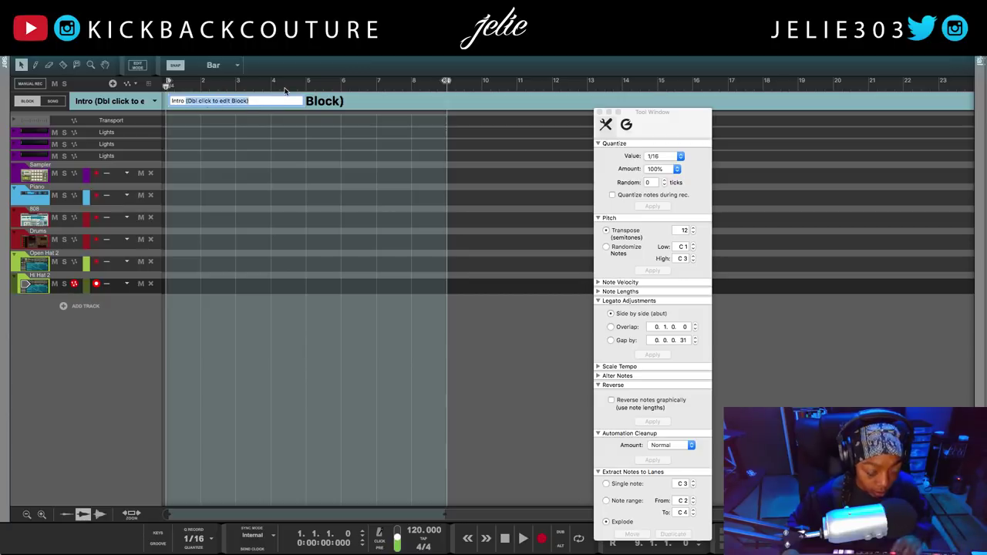
key(BackSpace)
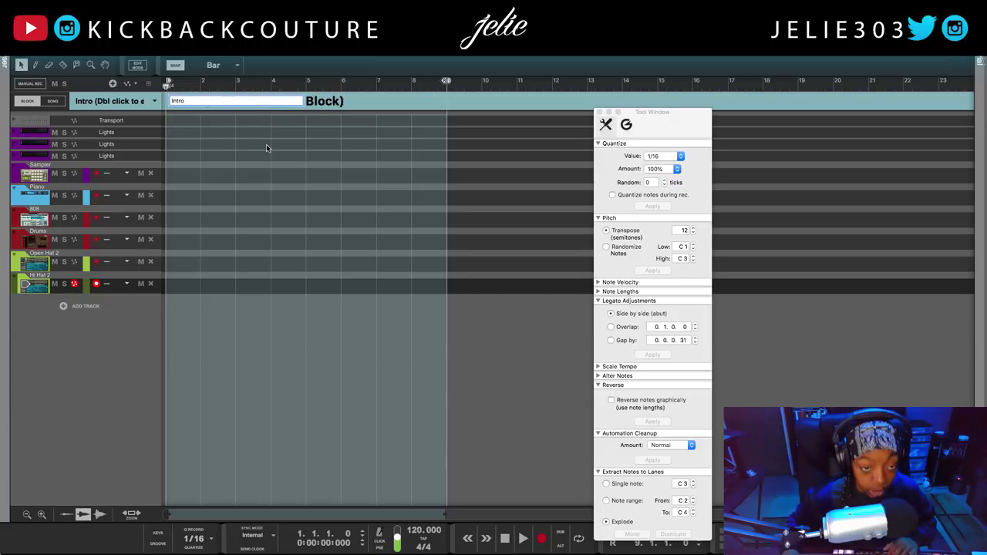
key(Return)
- Set the Intro block's color to Bright Lime
right_click(226, 101)
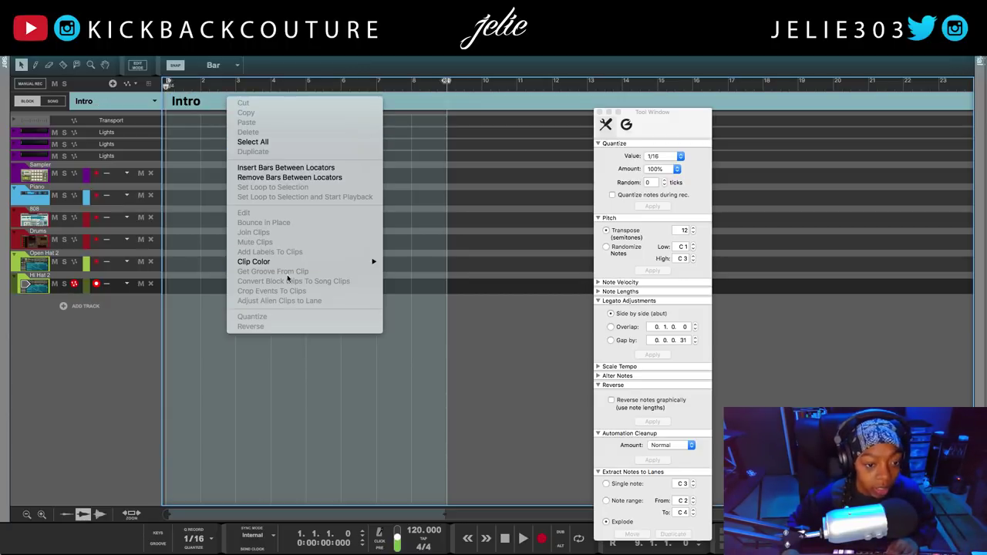
mouse_move(309, 261)
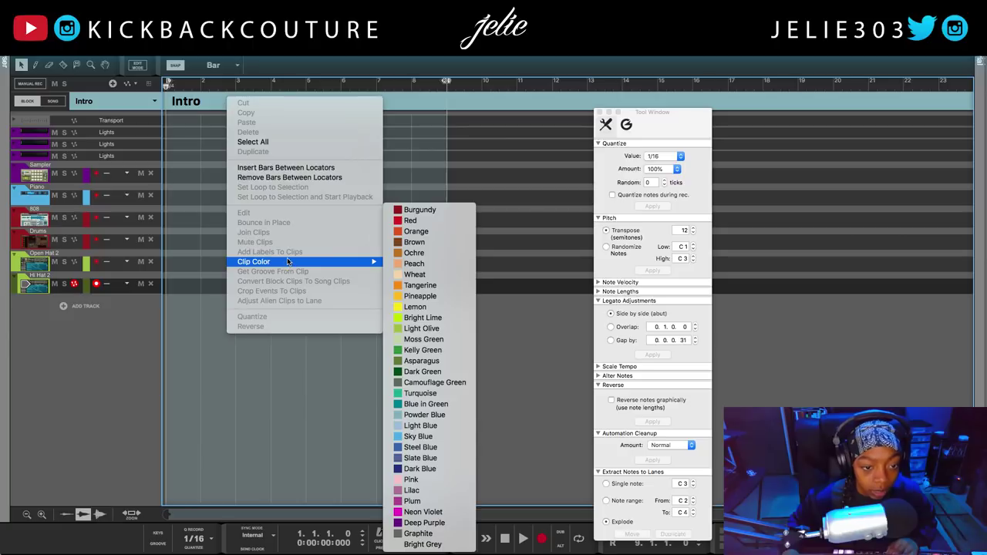
click(439, 318)
- Switch to the Verse block and set its color to Deep Purple
click(104, 101)
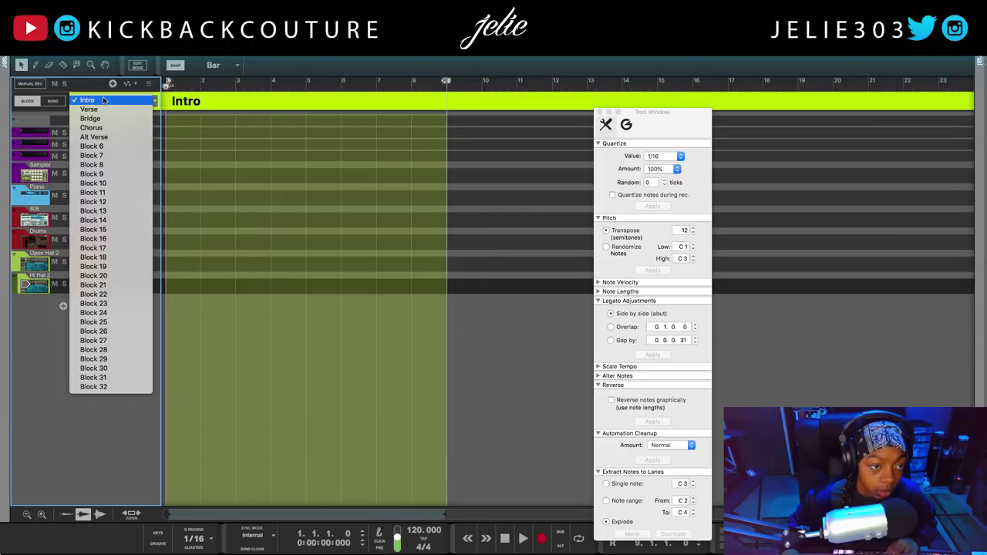
click(88, 109)
right_click(214, 102)
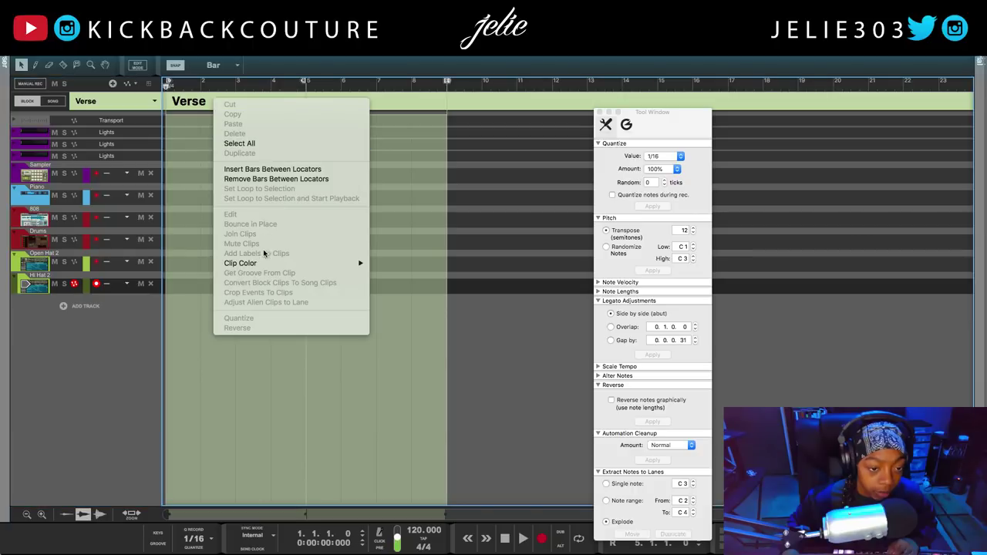
mouse_move(263, 263)
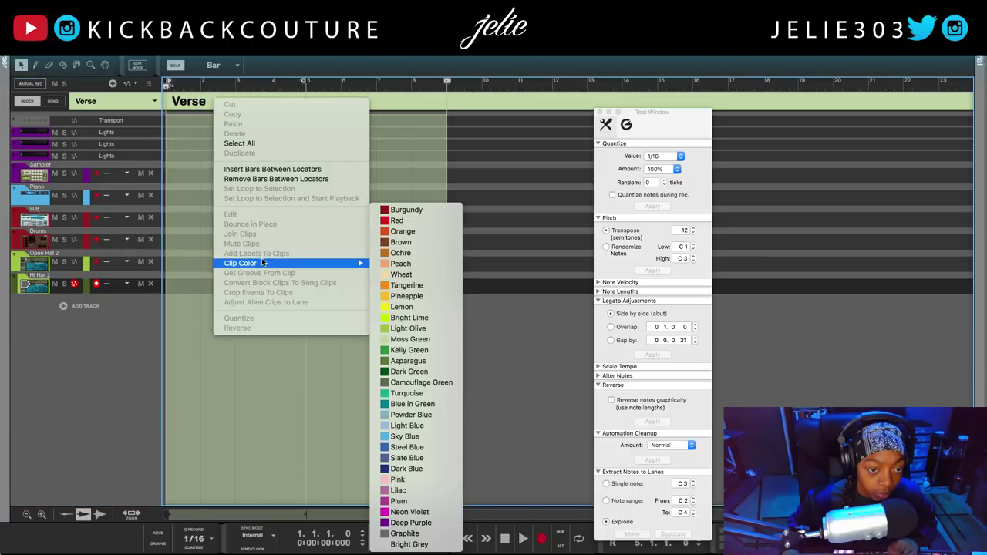
click(422, 523)
- Switch to the Bridge block and set its color to Bright Grey
click(143, 101)
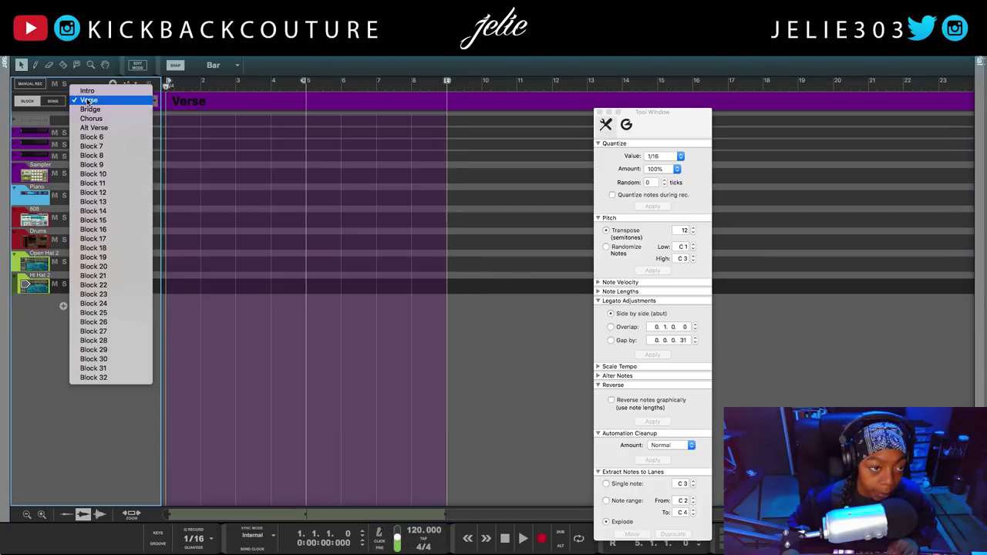
click(148, 110)
right_click(224, 102)
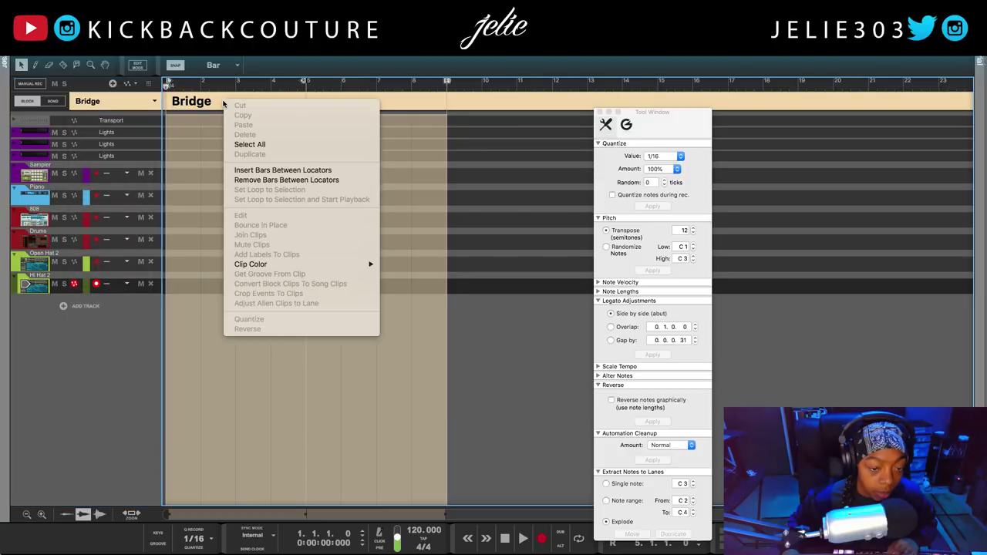
mouse_move(277, 266)
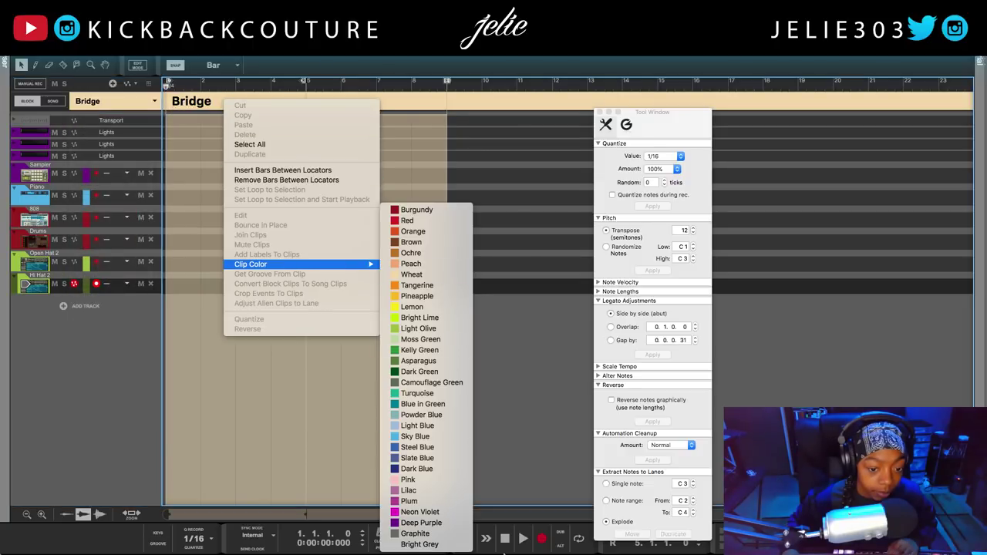
click(420, 545)
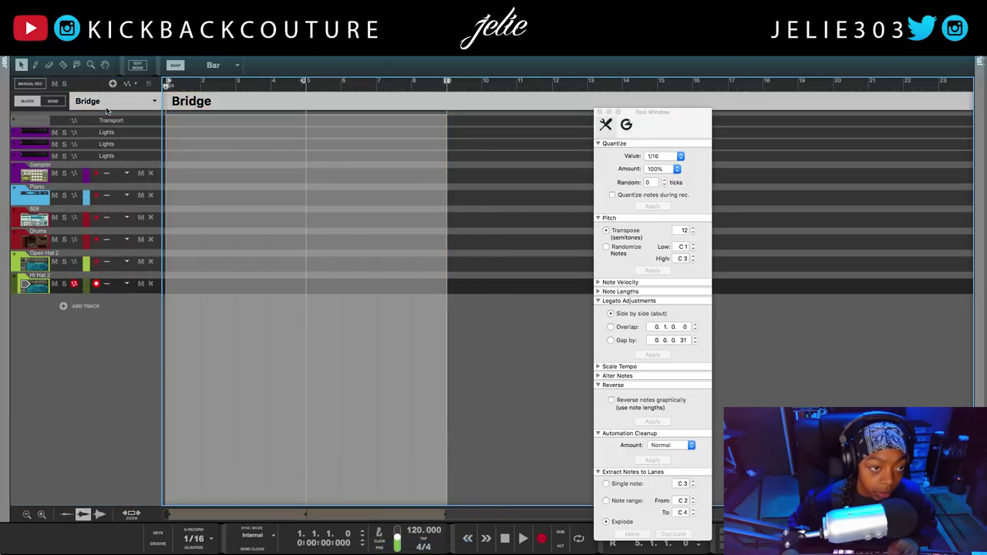
- Switch to the Chorus block and set its color to Dark Blue
click(107, 108)
click(100, 117)
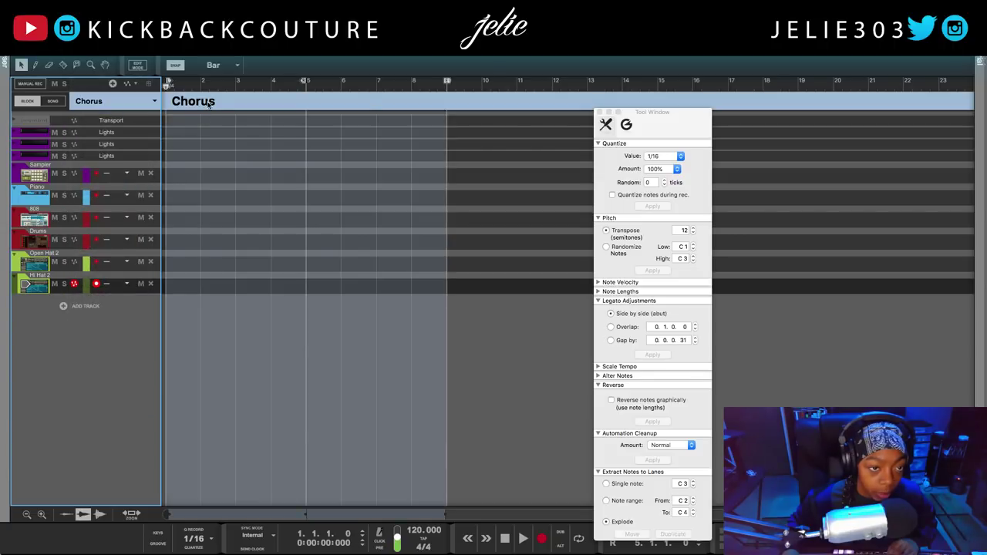
right_click(209, 104)
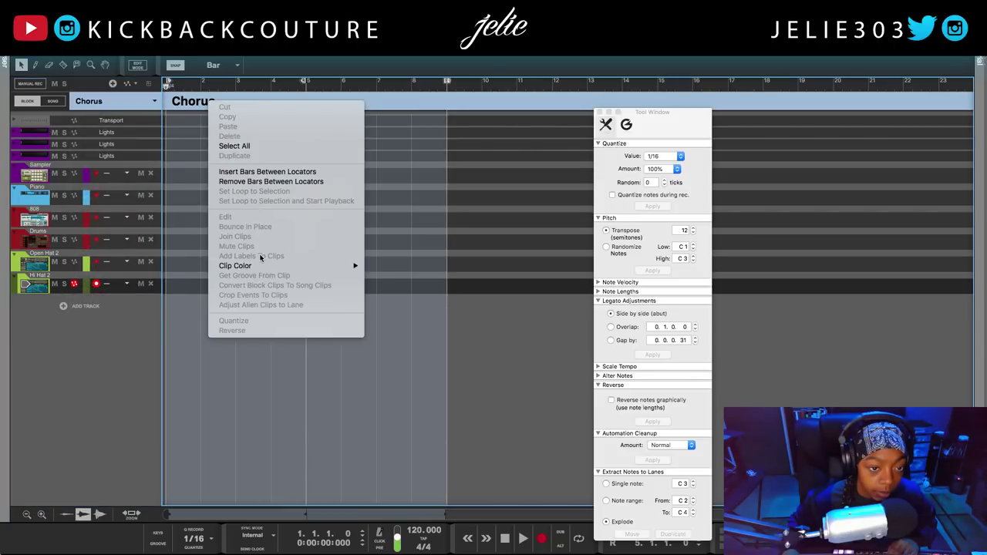
mouse_move(260, 266)
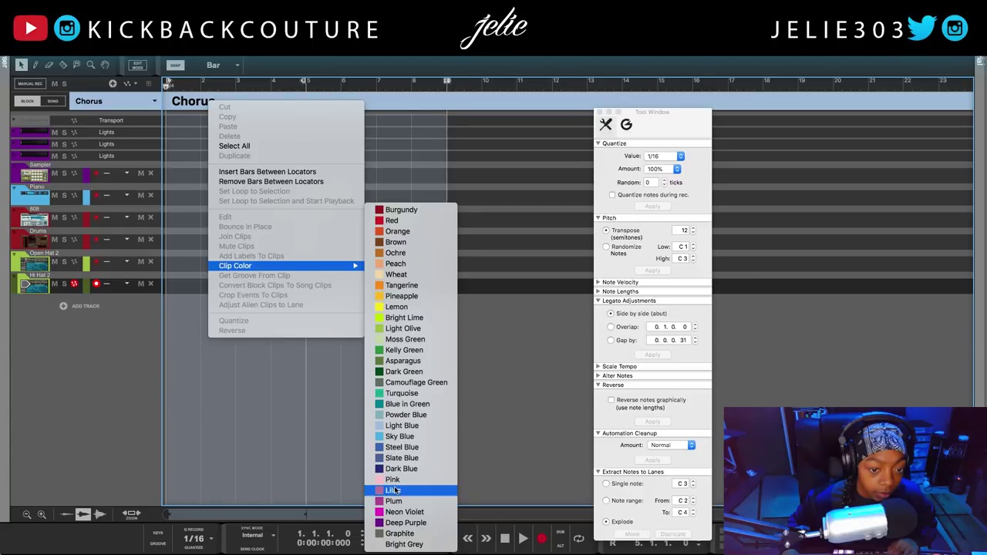
click(389, 459)
- Switch to the Alt Verse block and set its color to Neon Violet
click(108, 101)
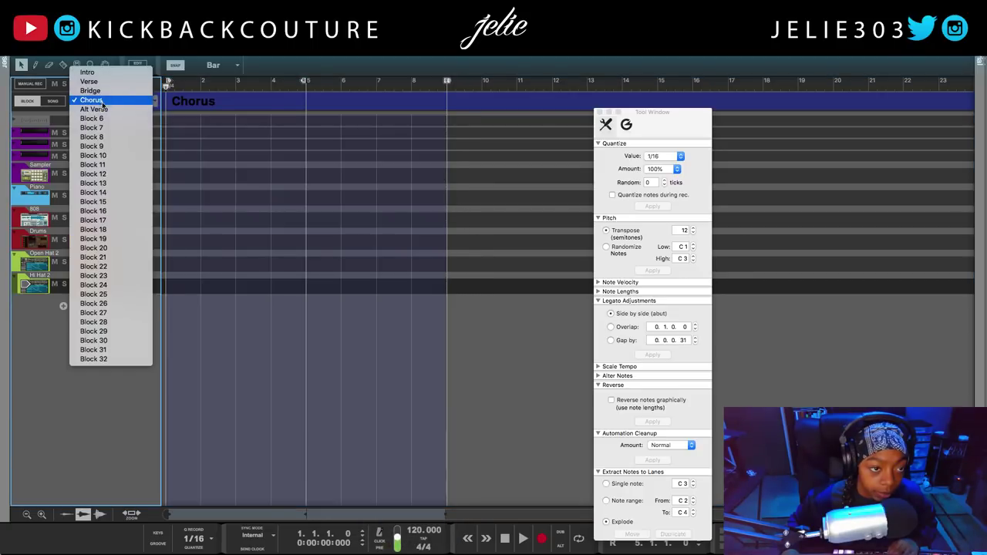
click(109, 108)
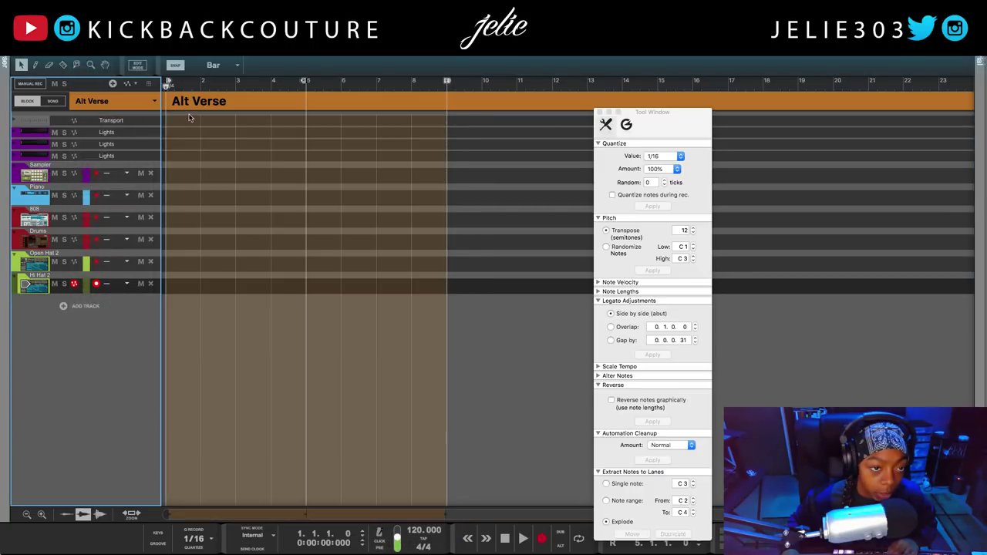
right_click(205, 103)
mouse_move(344, 265)
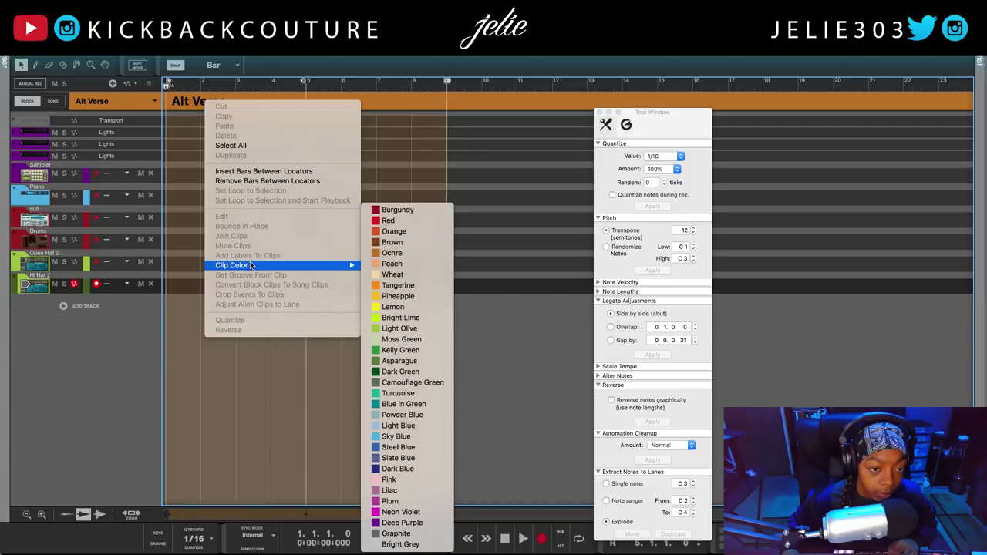
click(426, 512)
- Switch to Block 6 and rename it Outro
click(109, 98)
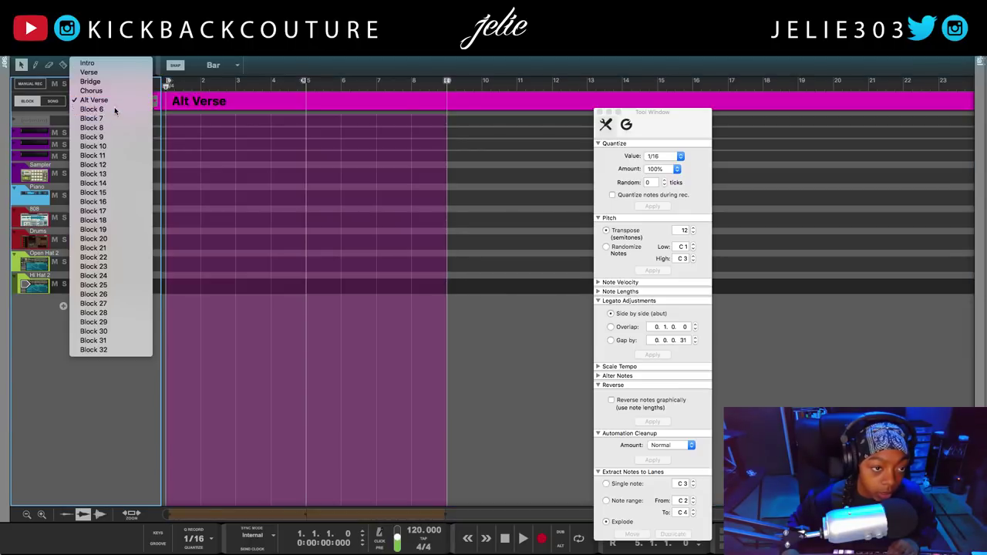
click(115, 110)
double_click(215, 108)
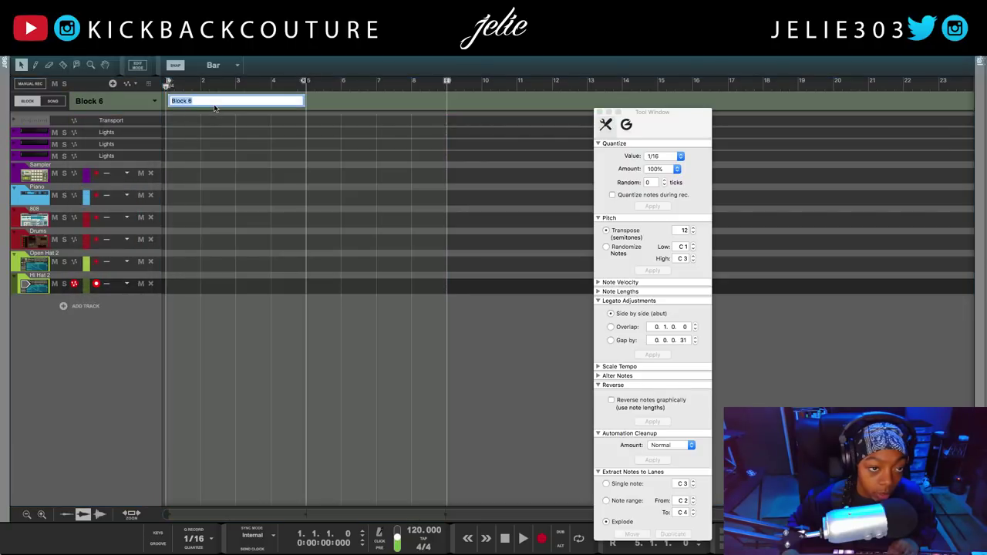
text(Out)
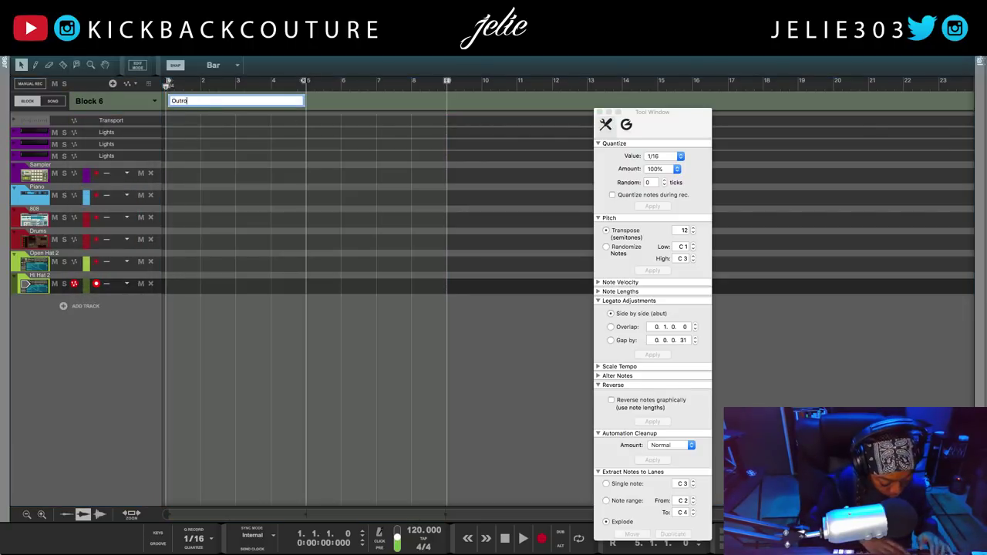
text(ro)
key(Return)
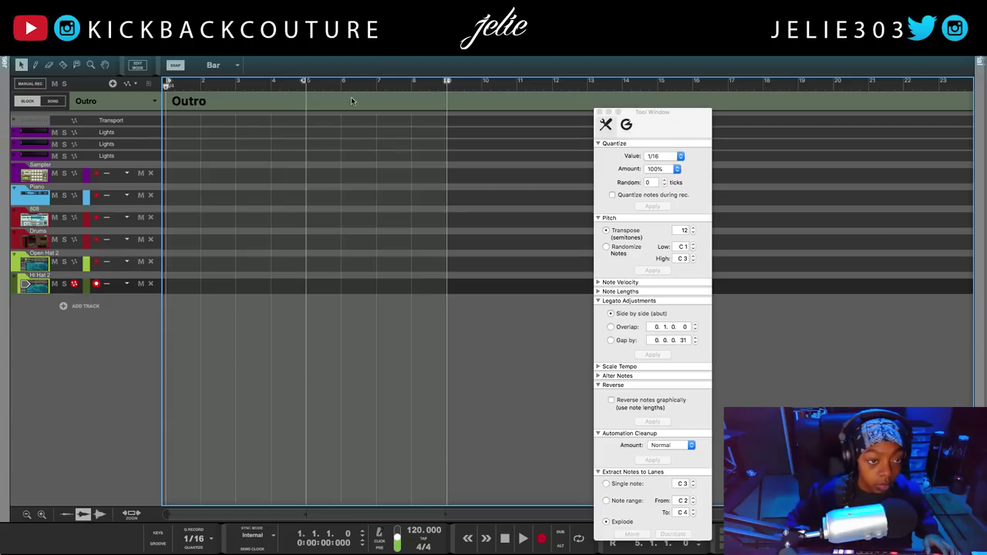
- Try to recolor the Outro block, and switch the sequencer back to Song view
right_click(205, 100)
mouse_move(247, 266)
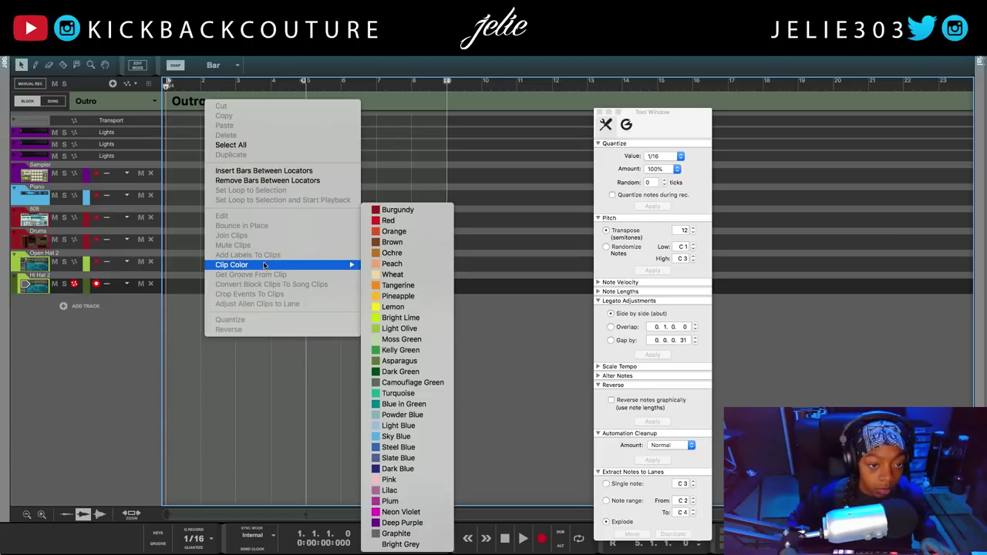
click(397, 317)
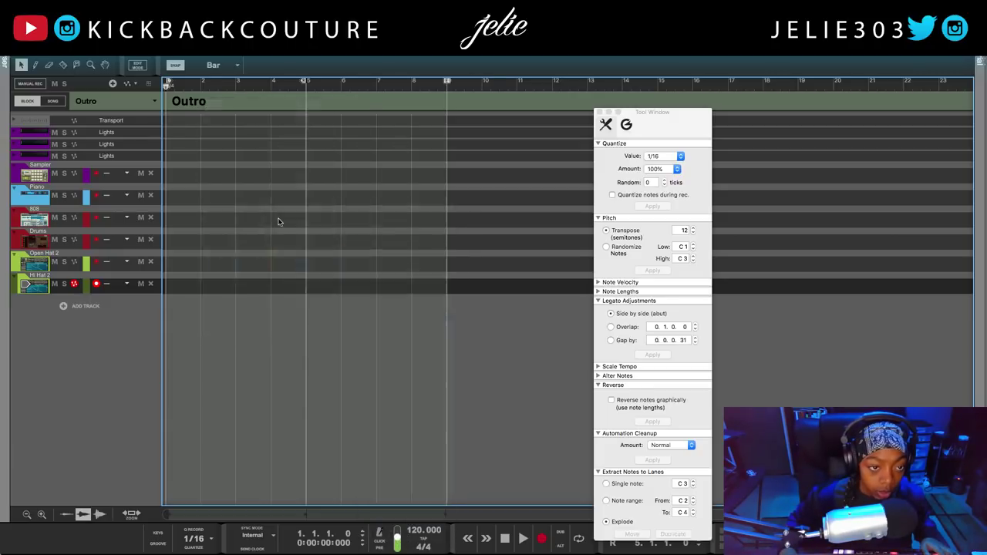
click(52, 101)
- Draw an eight-bar Intro block from bar 1 in the arrangement's block lane with the Pencil tool
click(35, 64)
click(361, 68)
click(362, 69)
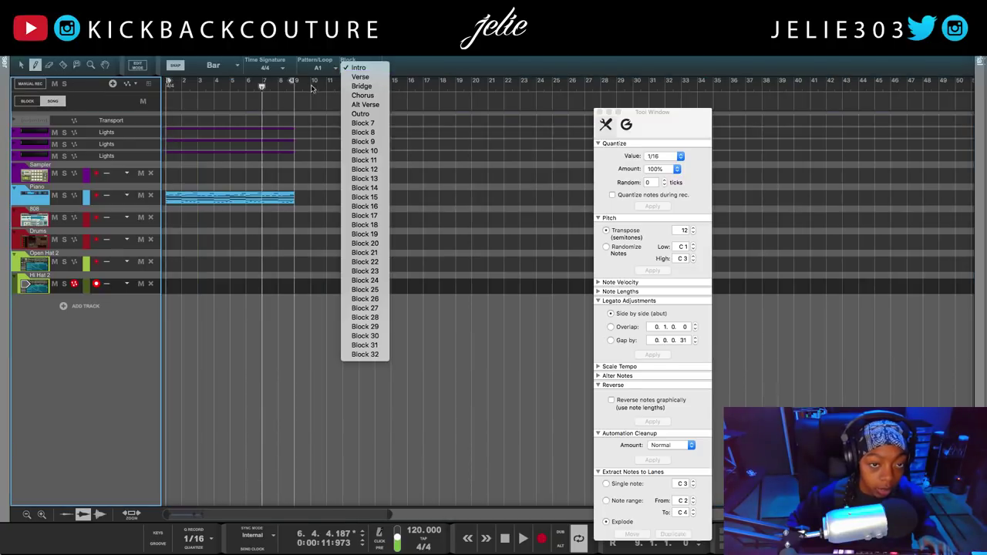
drag(165, 98, 293, 98)
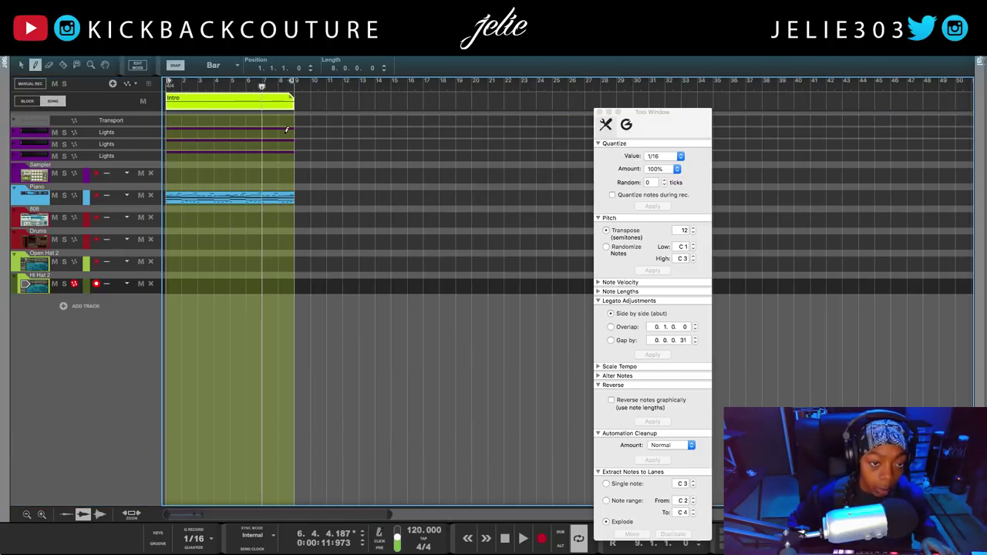
- Draw an eight-bar Verse block from bar 9, directly after the Intro block
click(361, 68)
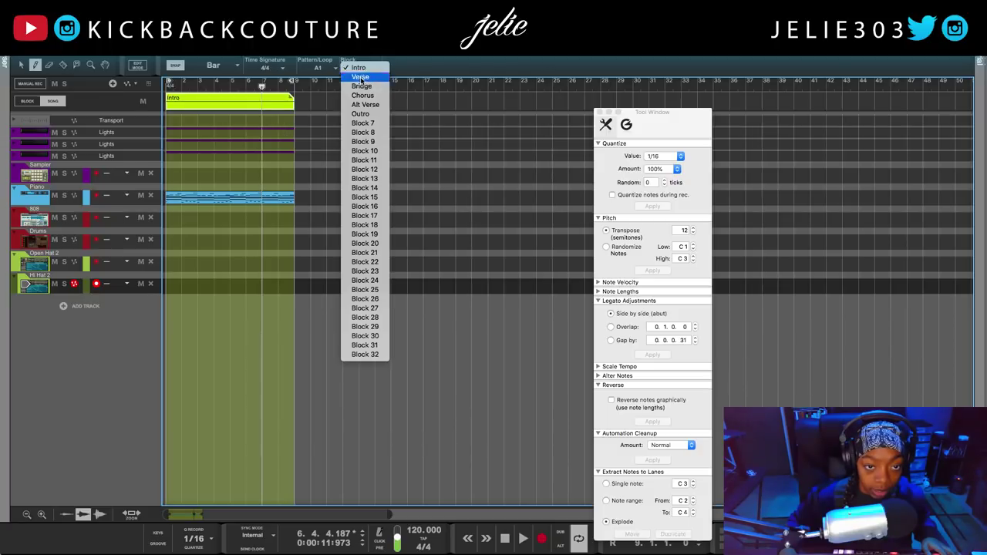
click(362, 77)
click(301, 101)
drag(301, 101, 422, 98)
click(374, 68)
click(481, 120)
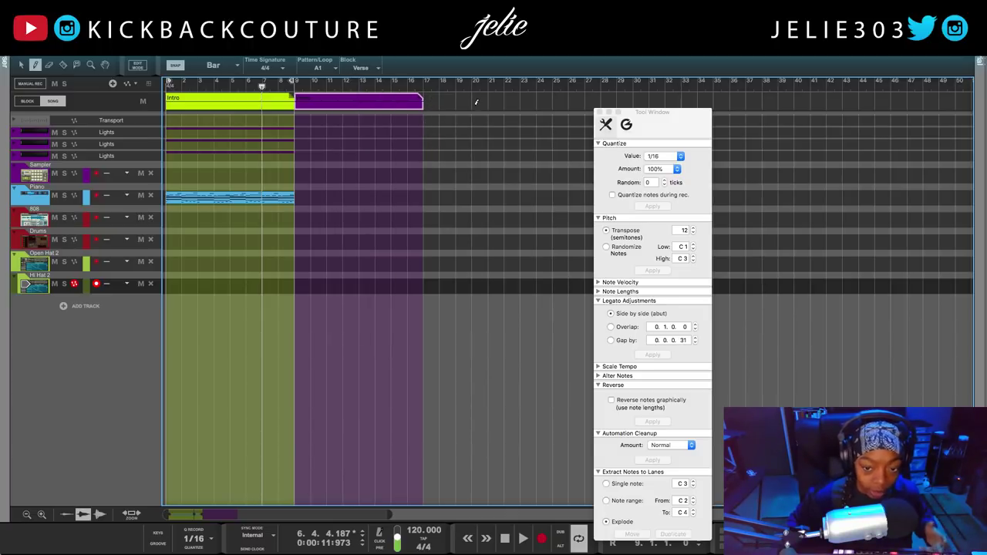
- Select the Intro and Verse blocks in the arrangement with the Selection tool and delete them
key(q)
click(225, 163)
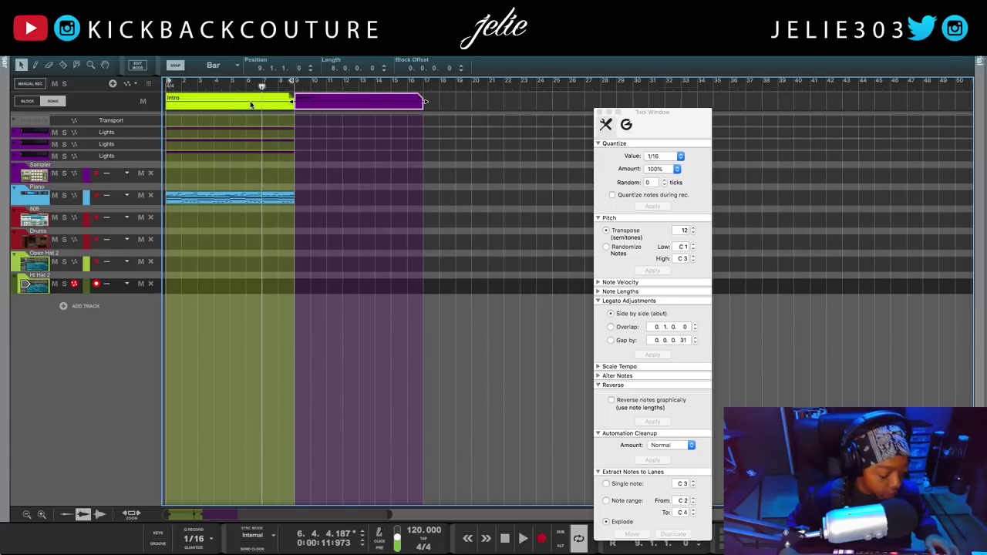
drag(437, 96, 158, 108)
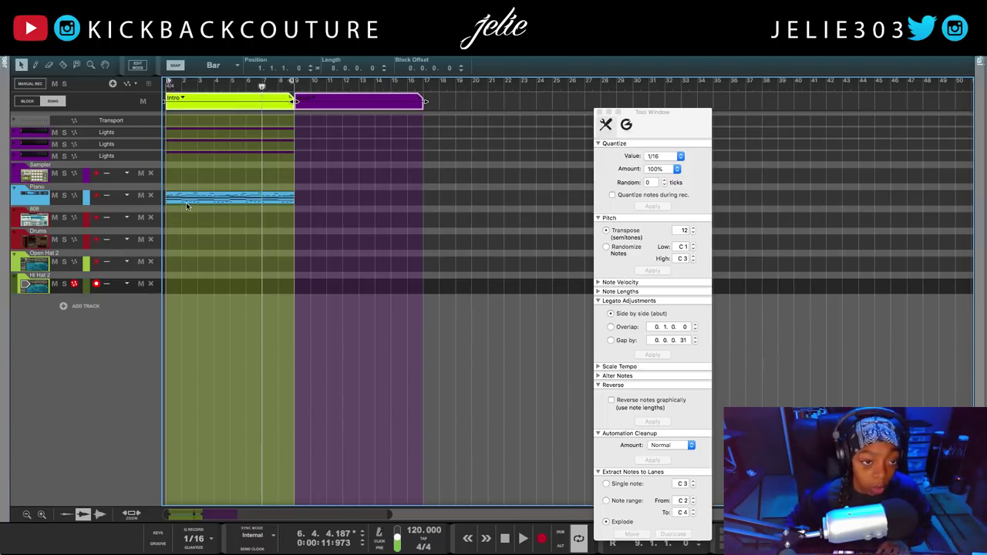
key(Delete)
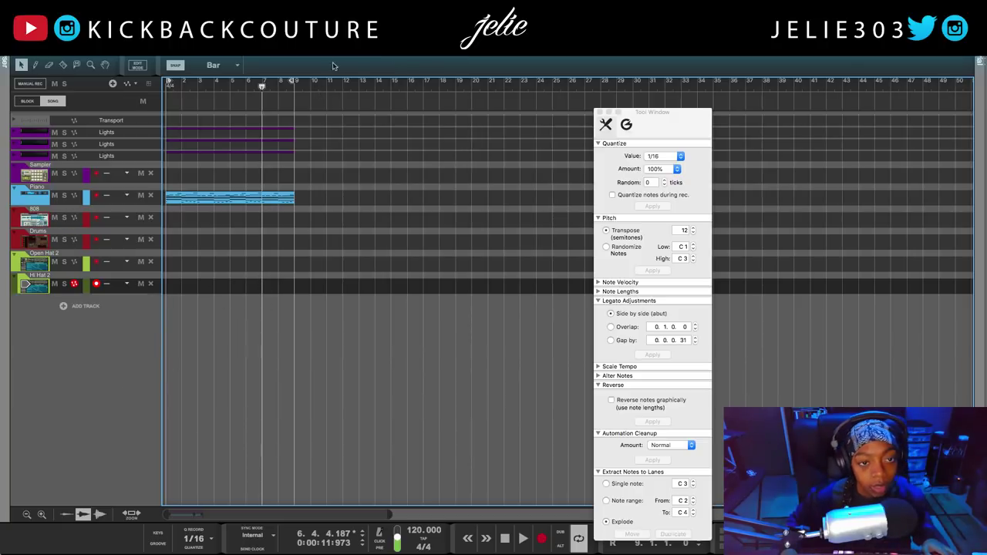
- Close the Tool Window and return the playhead to the start of the song
click(599, 111)
key(Home)
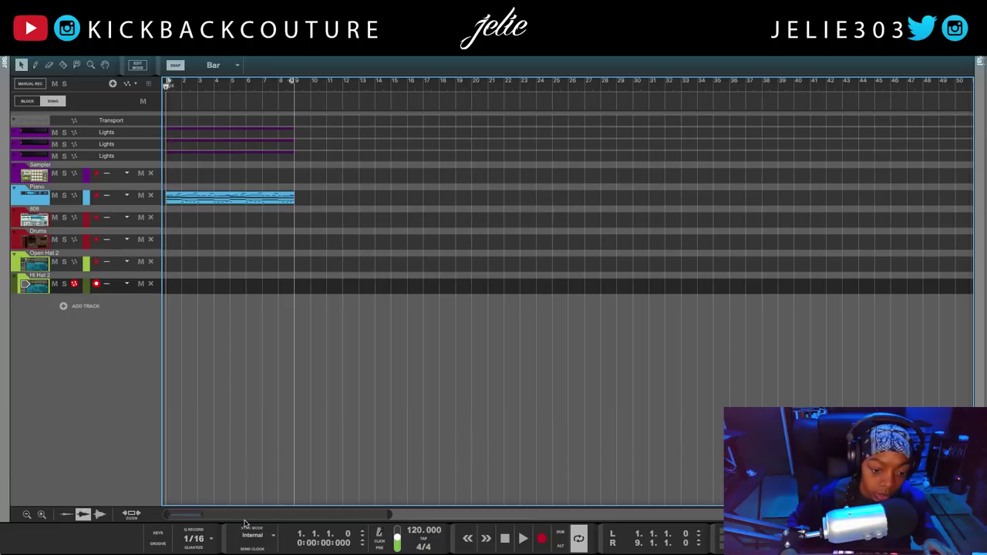
- Set the song tempo to 150 BPM and the record quantize value to 1/8
drag(416, 532, 426, 464)
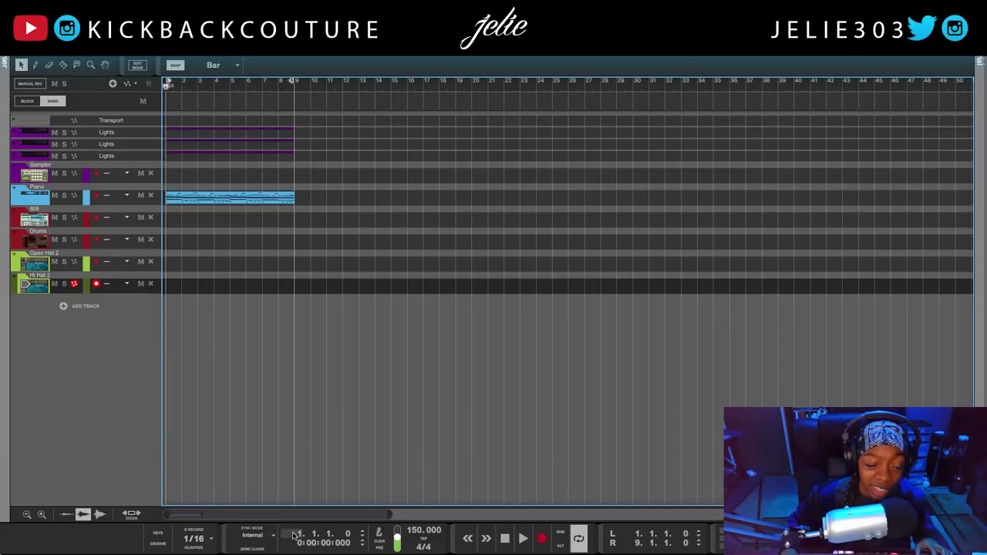
click(196, 529)
click(199, 538)
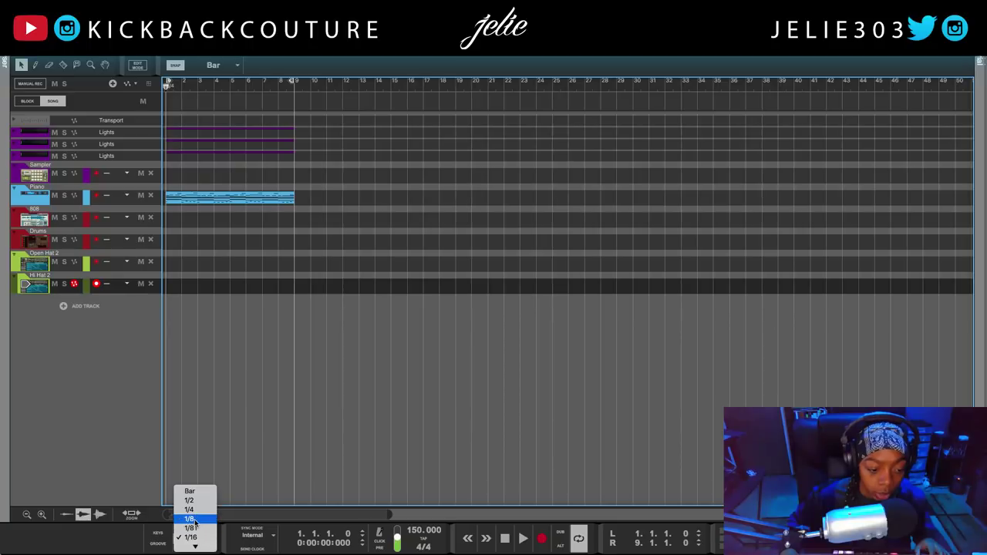
click(240, 491)
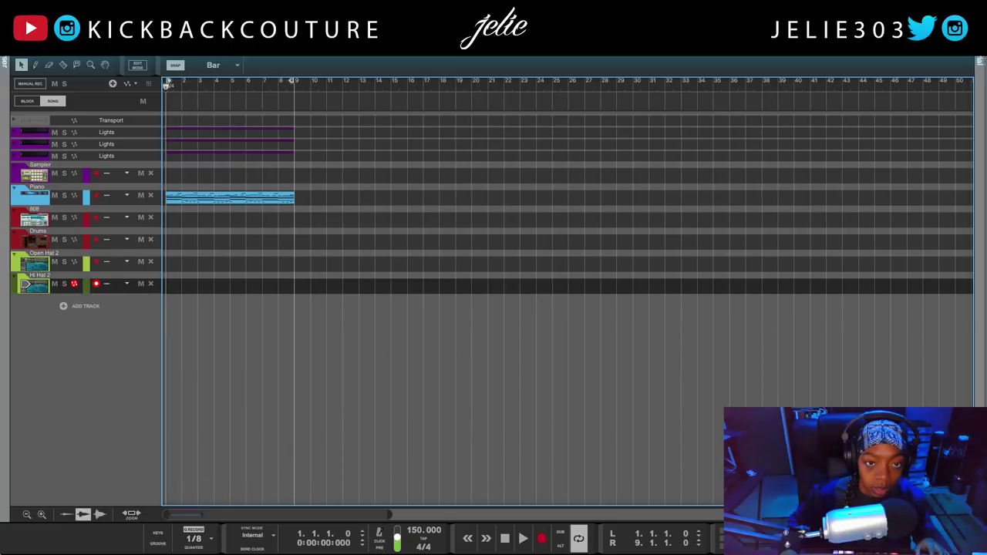
- Show the mixer and create an automation lane for the Master Section's main output fader in the sequencer
key(F5)
scroll(867, 344, down, 3)
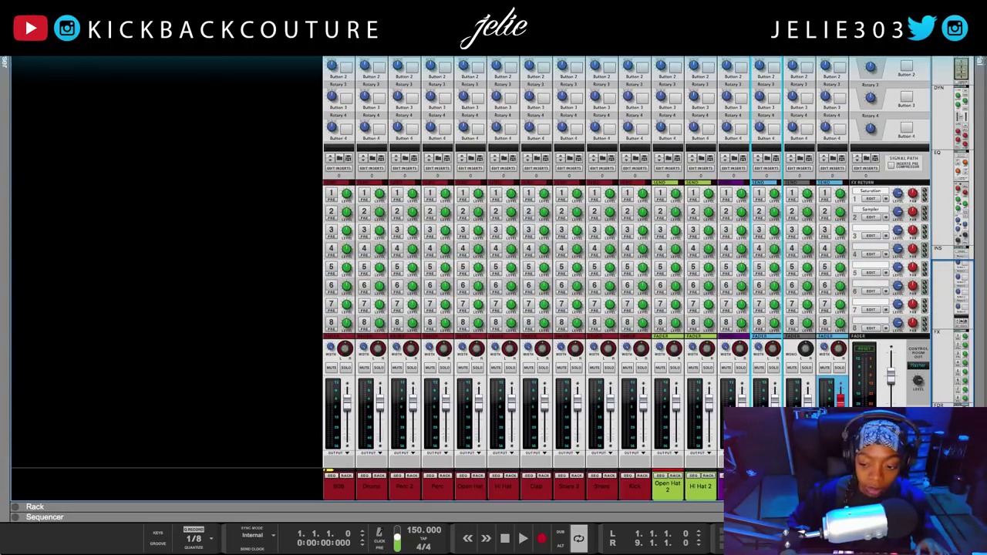
right_click(890, 378)
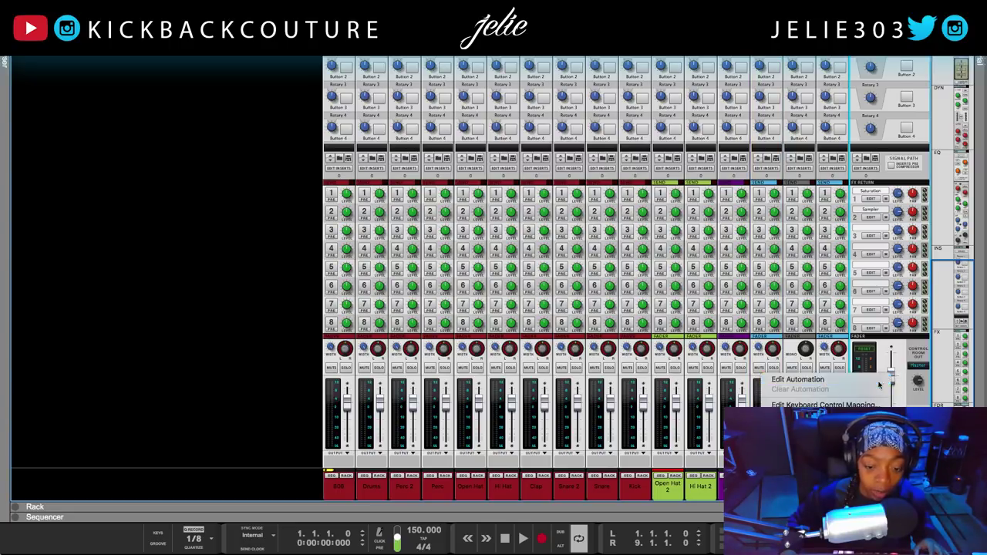
click(880, 381)
drag(608, 283, 607, 54)
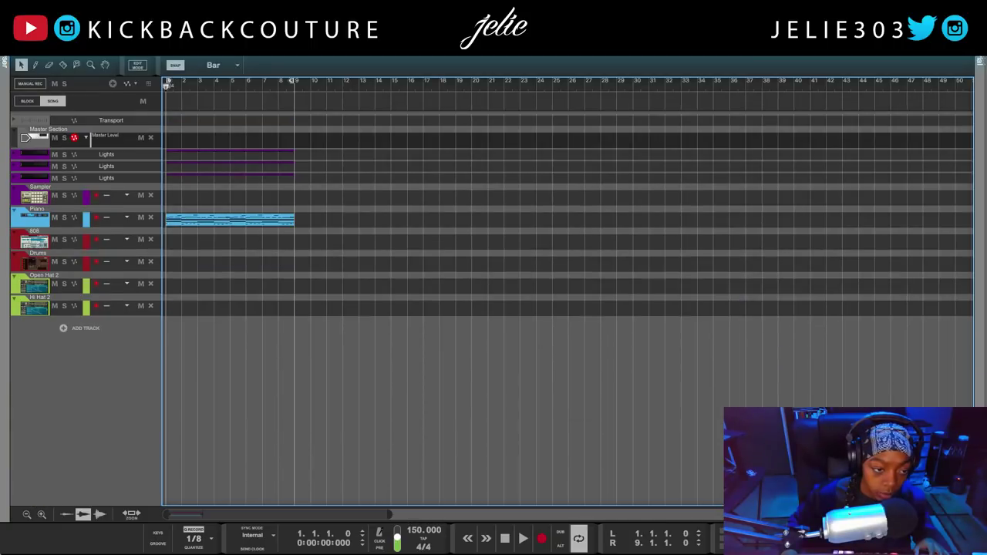
- Draw a one-bar automation clip at bar 32 on the Master Level lane
click(34, 65)
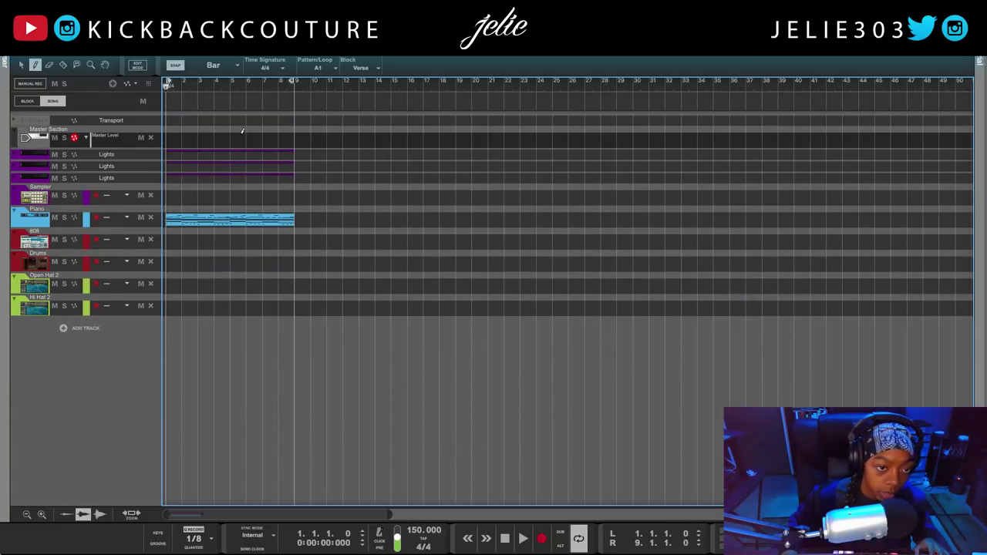
click(670, 137)
key(q)
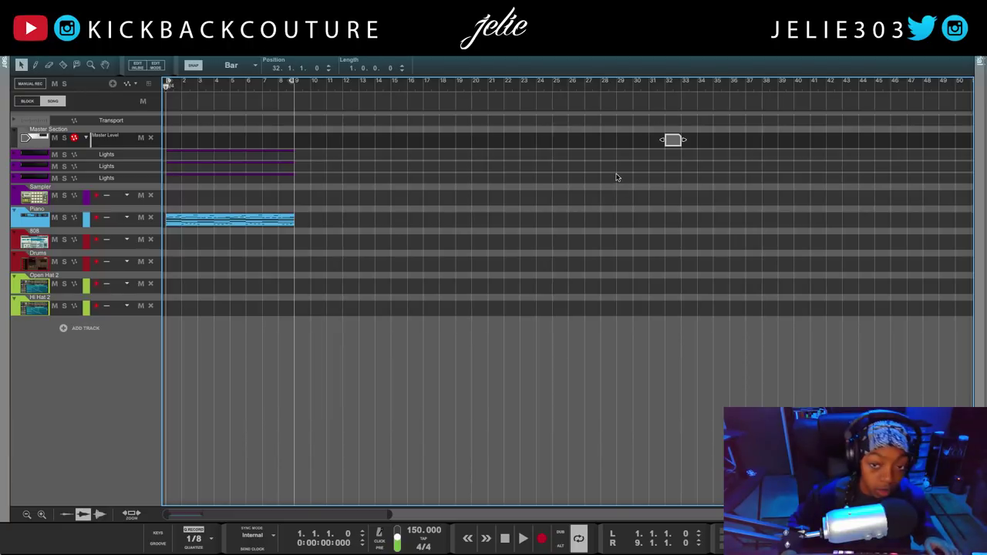
- Open the Master Level clip for inline editing and set its automation point at bar 32 to 734
double_click(668, 142)
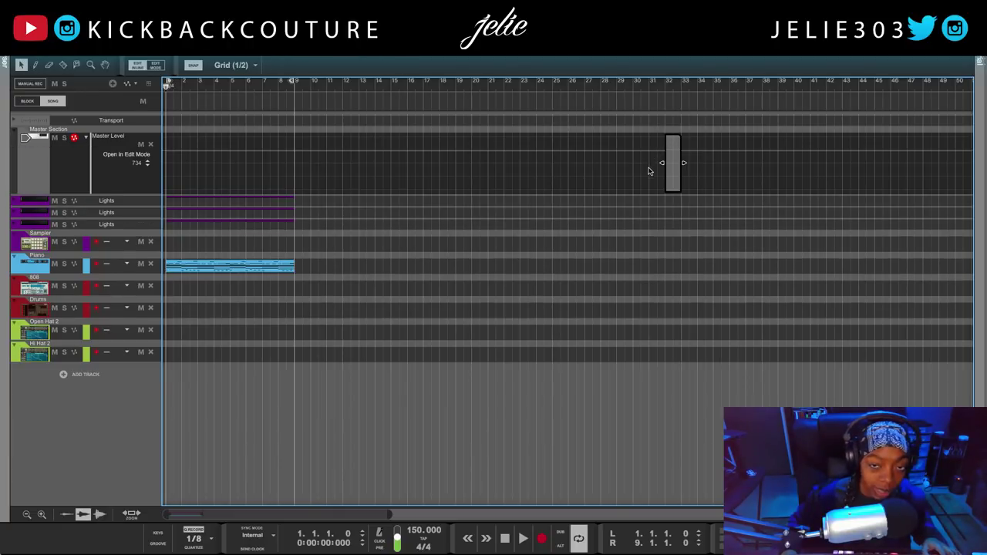
click(35, 65)
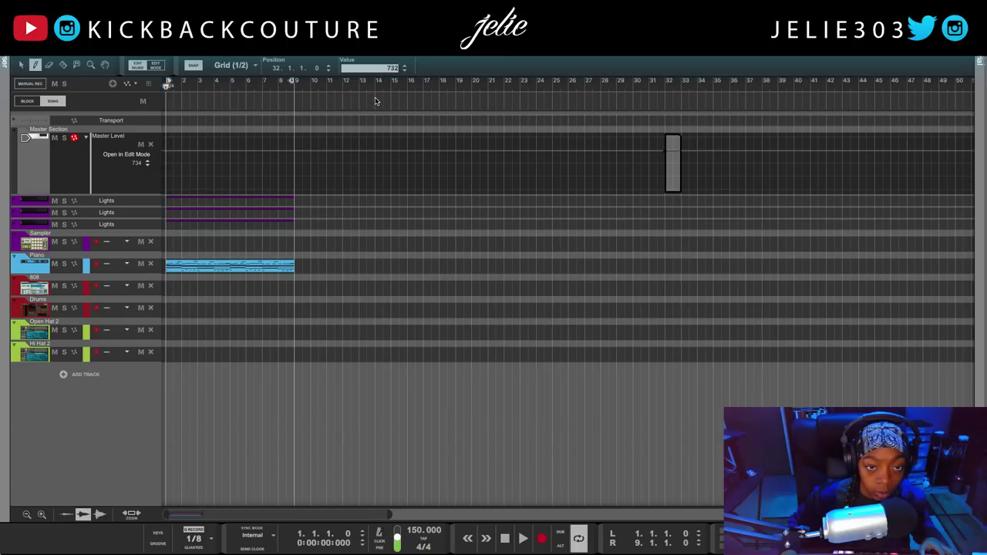
key(Return)
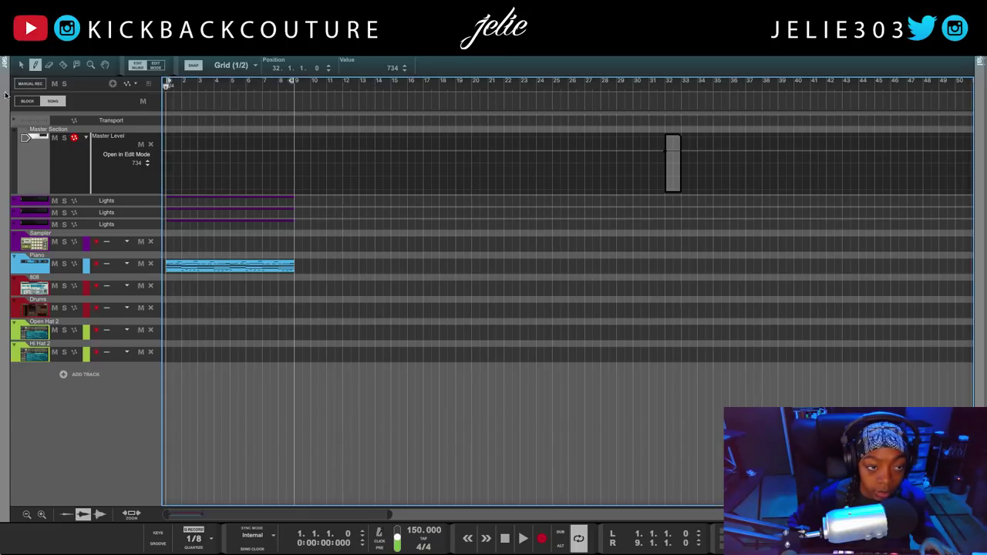
click(21, 68)
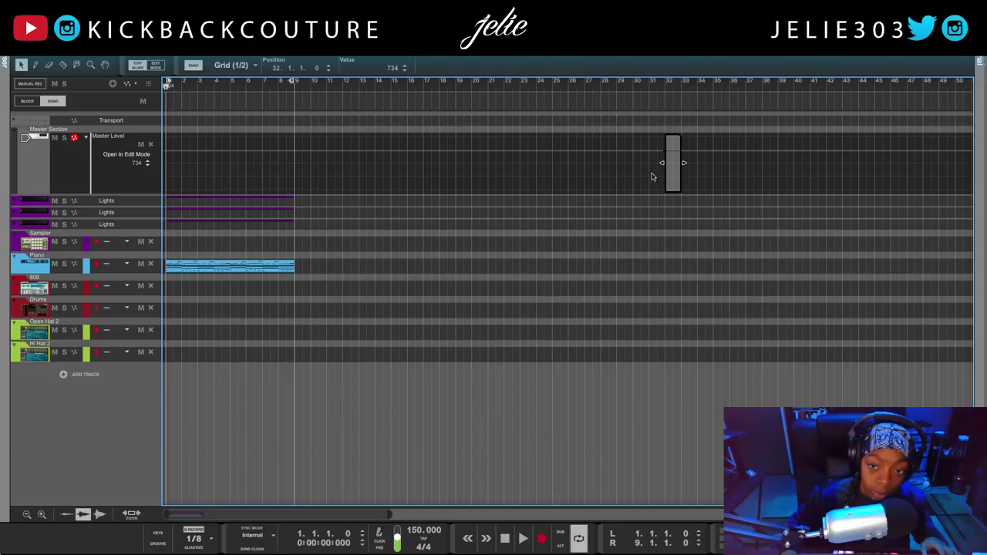
- Inspect the Master Level automation clip in Edit Mode and return to the arrangement
key(ctrl+e)
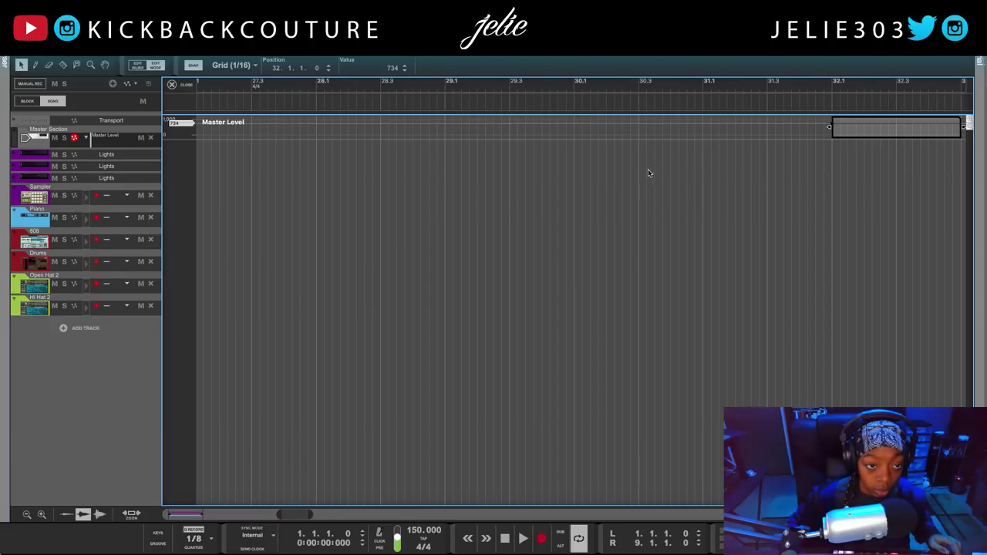
scroll(661, 203, right, 3)
scroll(661, 202, left, 1)
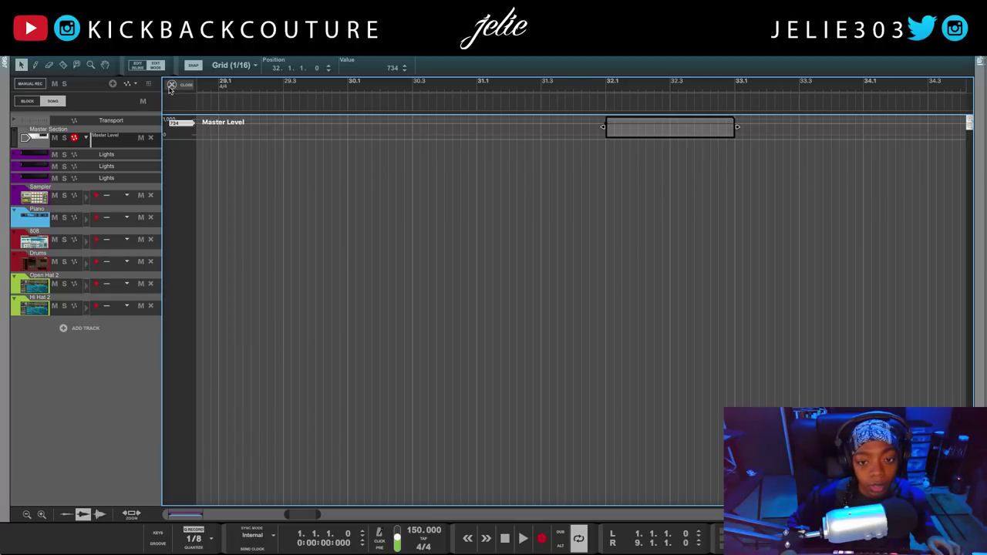
click(171, 85)
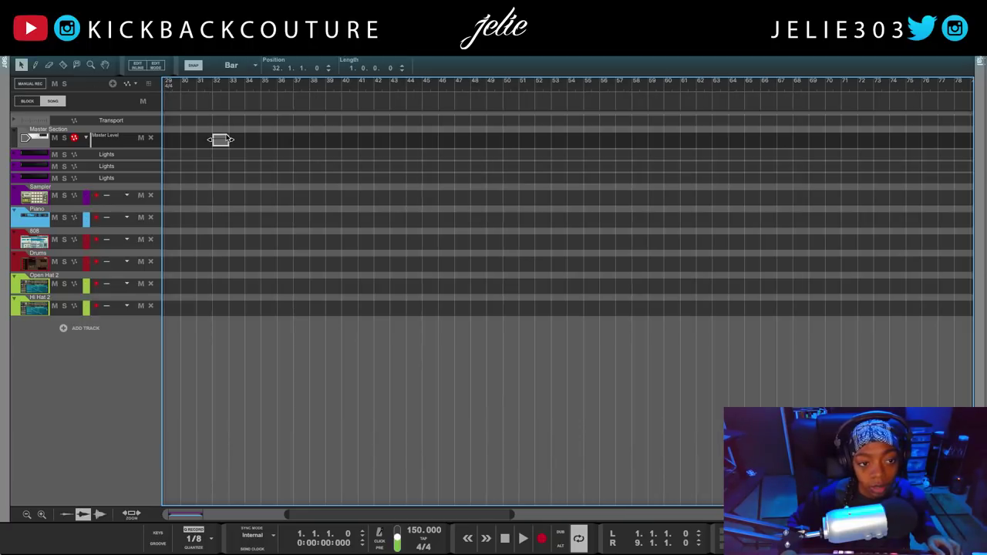
- Open the Master Level clip for inline editing and add an automation point at bar 33 with value 0 for a fade-out
double_click(216, 138)
key(h)
key(h)
key(h)
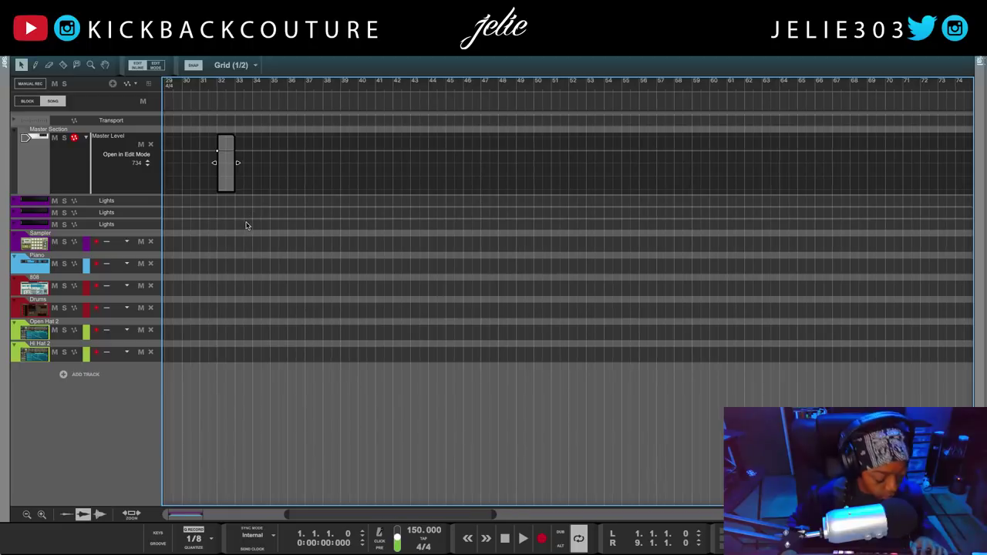
key(h)
key(h)
key(h)
key(h)
key(h)
key(h)
key(h)
key(h)
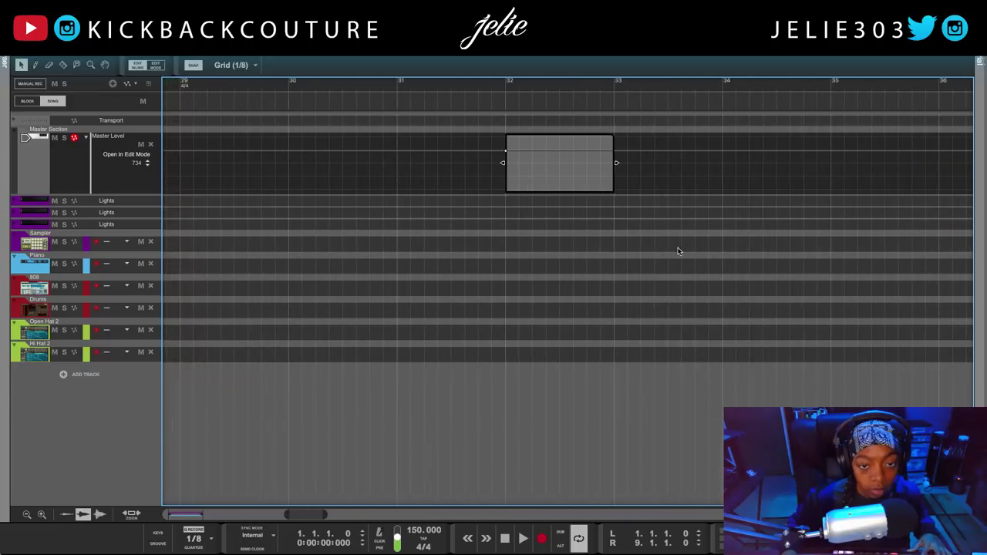
scroll(674, 235, right, 1)
click(36, 65)
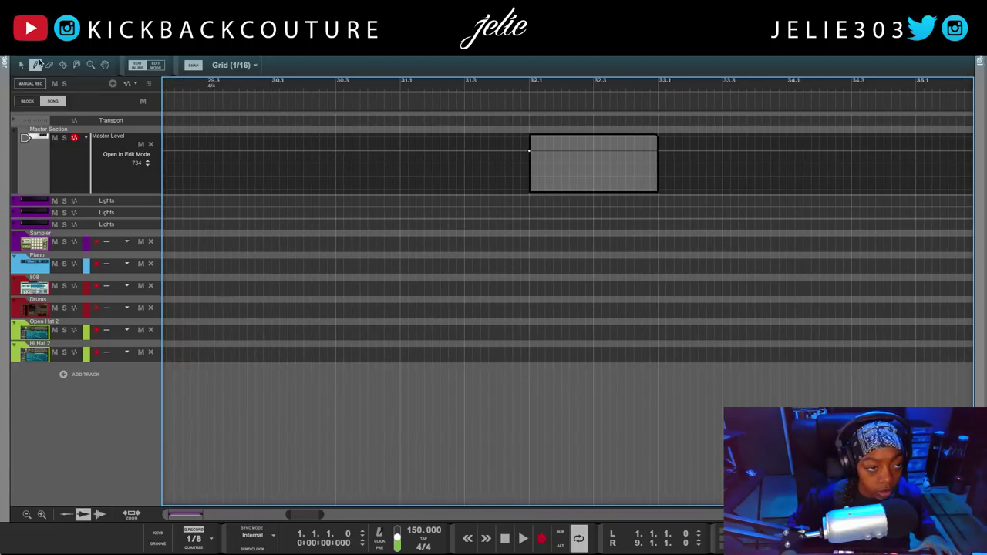
click(658, 187)
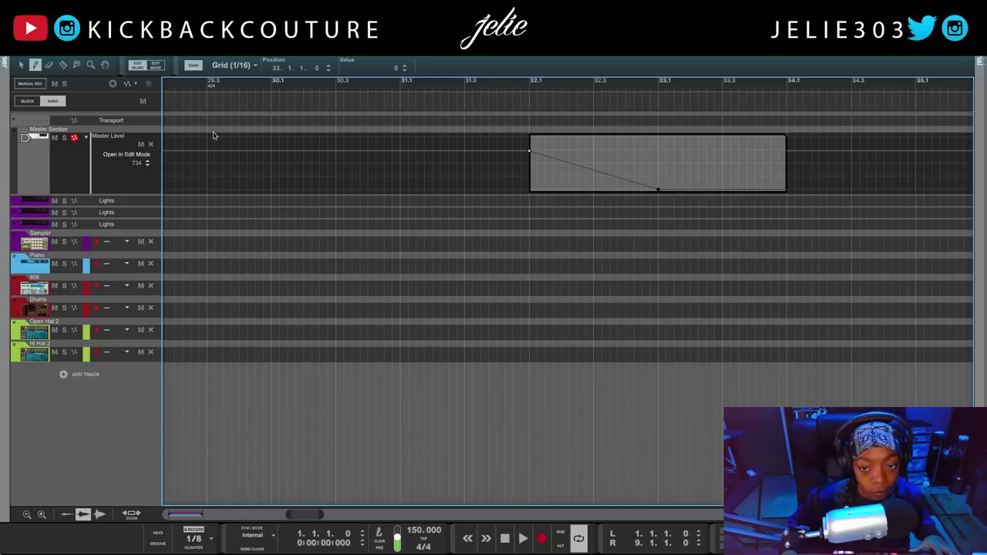
click(22, 65)
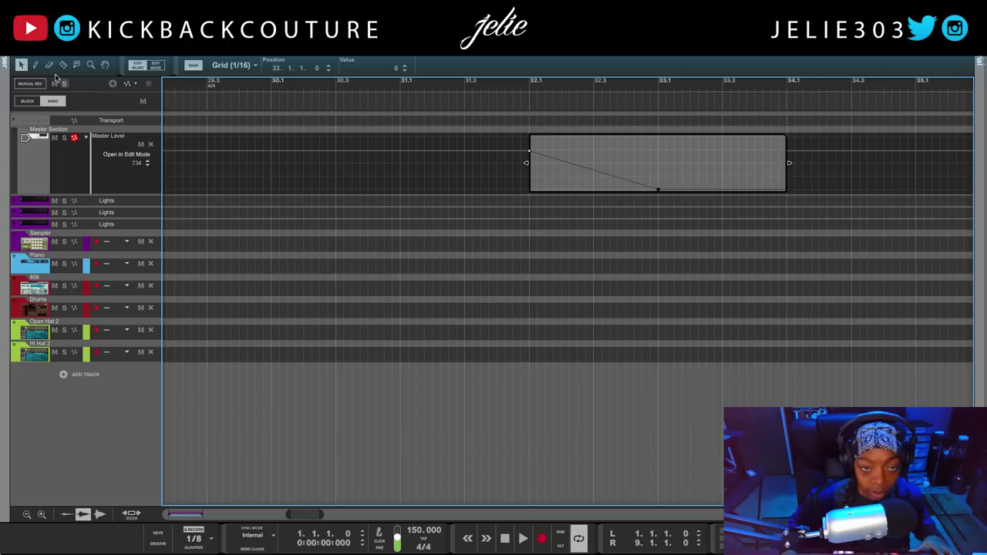
- Move the two-bar Master Level fade-out clip to bar 59 in the song arrangement
click(27, 101)
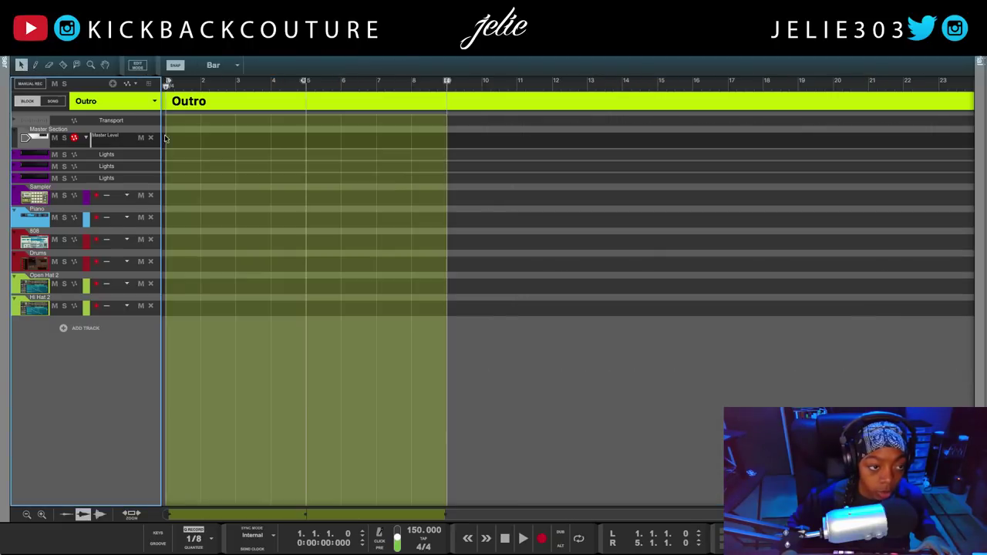
click(58, 102)
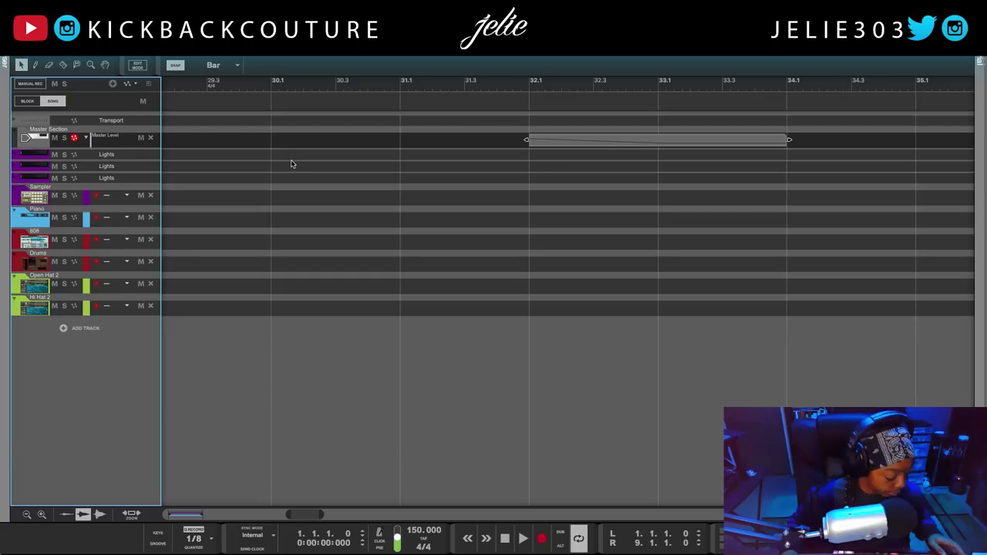
scroll(304, 176, down, 12)
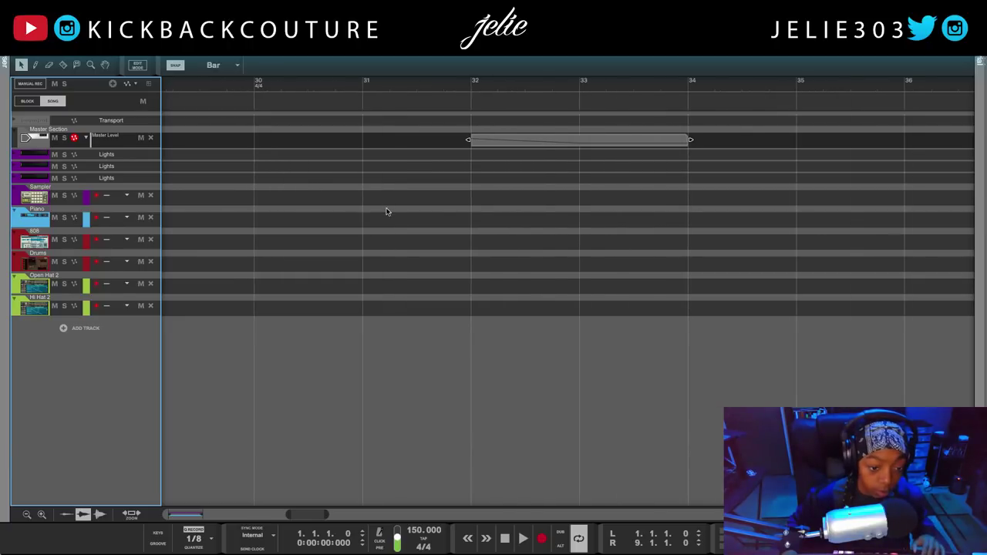
scroll(370, 217, down, 8)
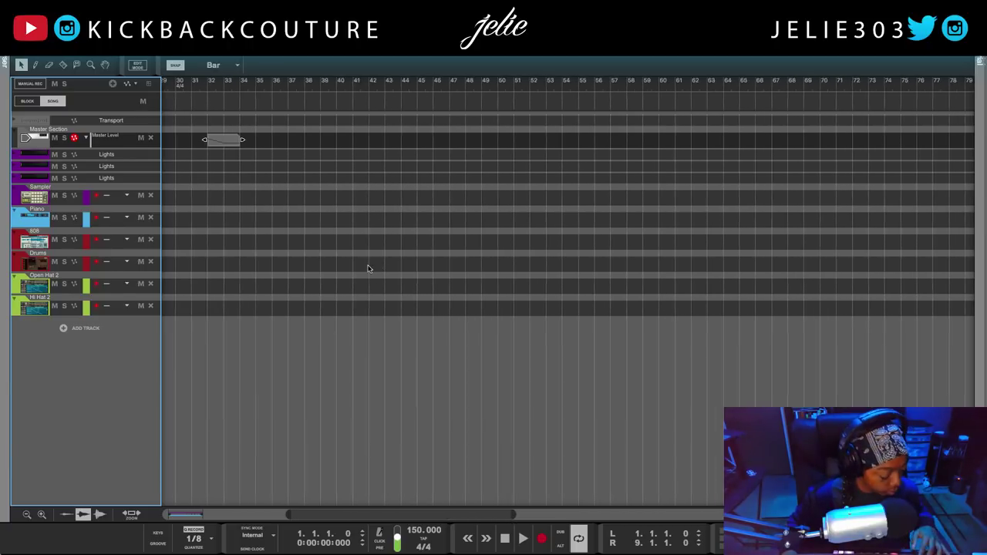
scroll(557, 411, left, 3)
drag(472, 140, 726, 140)
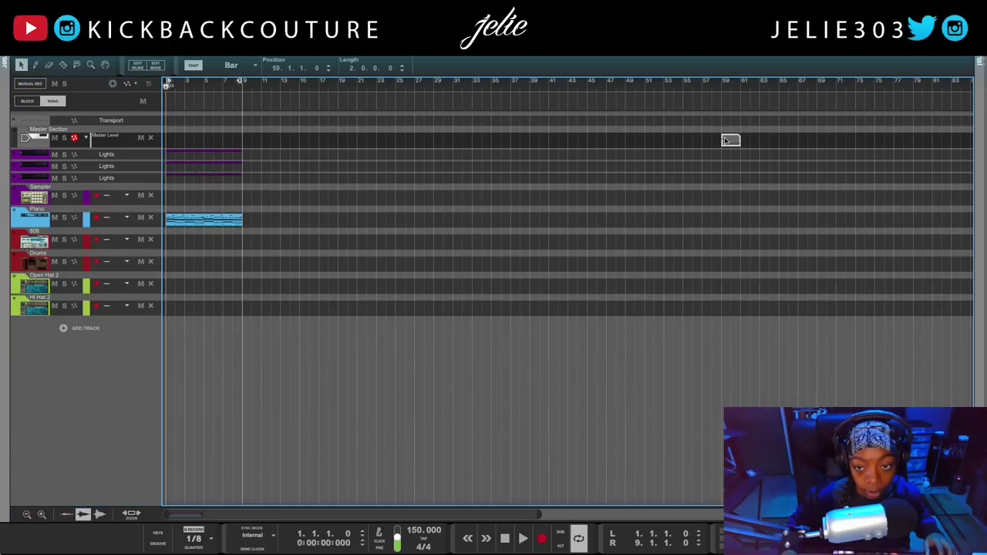
- Place the song end marker at bar 60, in the middle of the Master Level fade-out clip
right_click(758, 88)
click(755, 87)
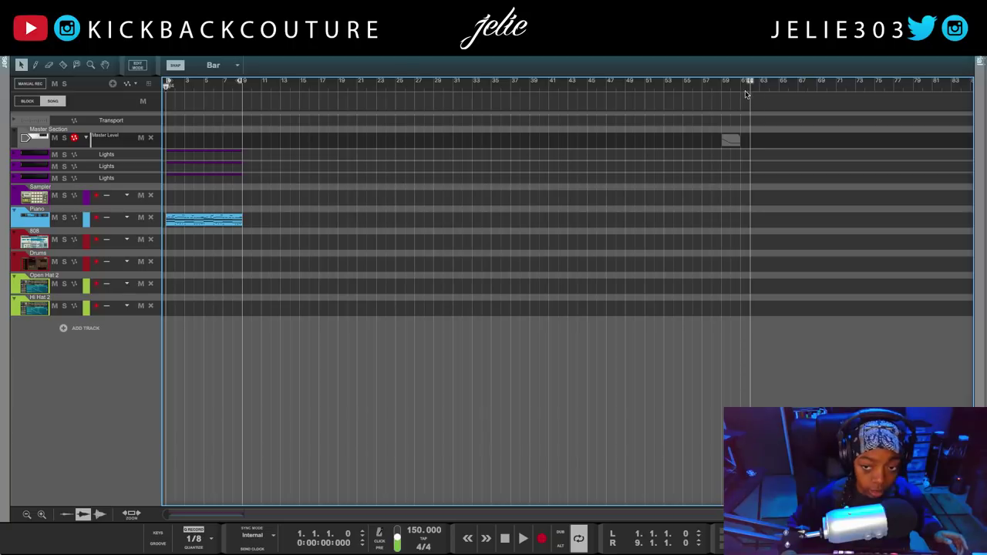
drag(750, 82, 731, 81)
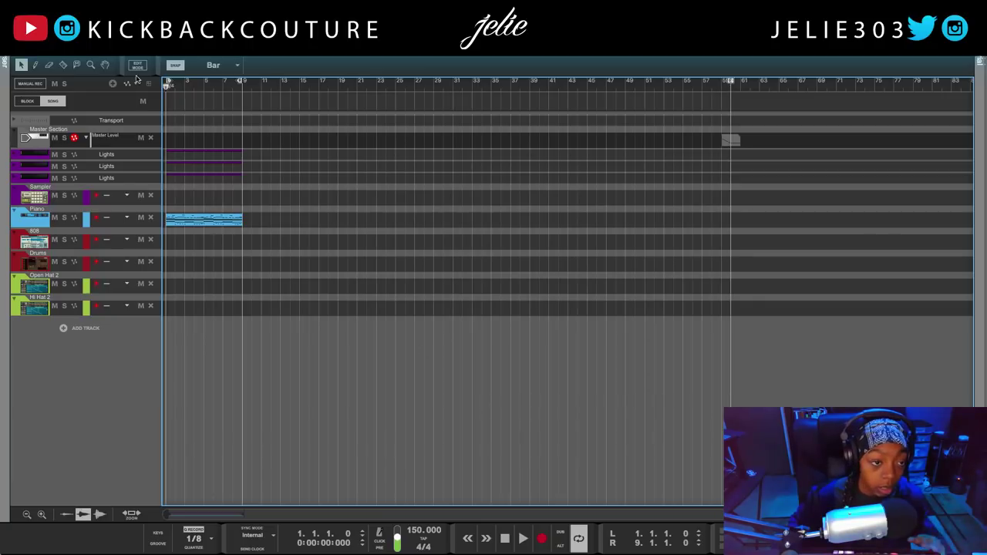
- Review the template's devices in the rack and its channels in the mixer, selecting the 808 channel
key(F6)
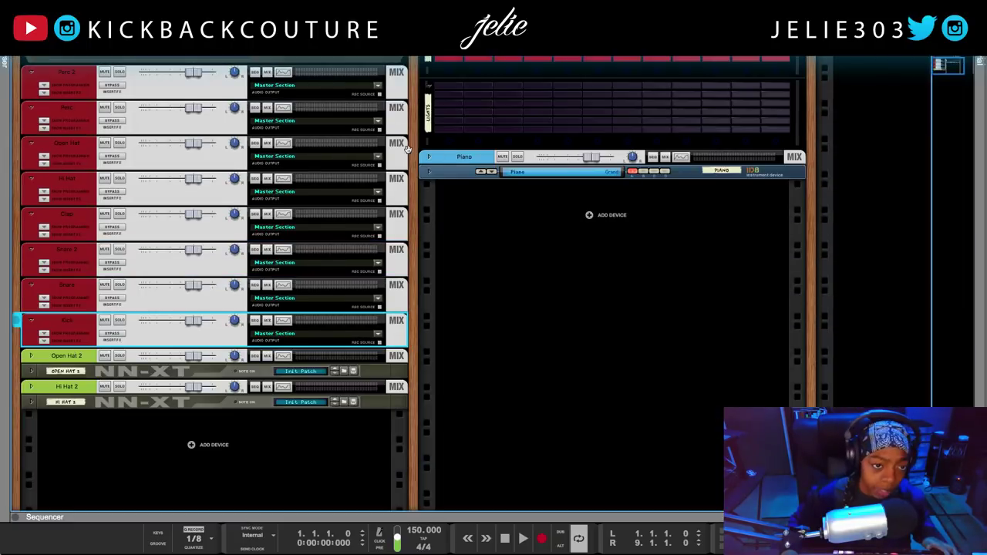
scroll(455, 225, up, 5)
scroll(454, 225, up, 3)
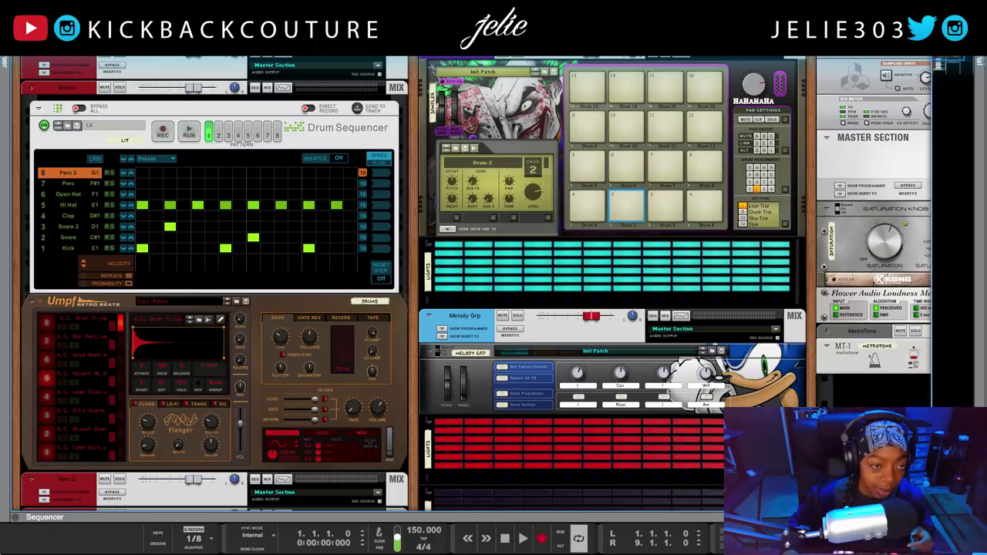
key(F5)
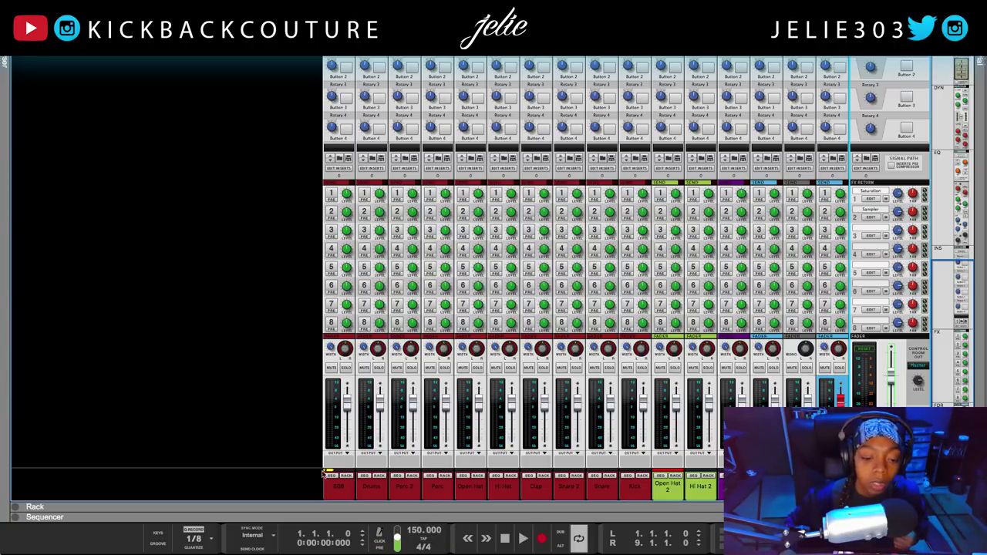
click(337, 495)
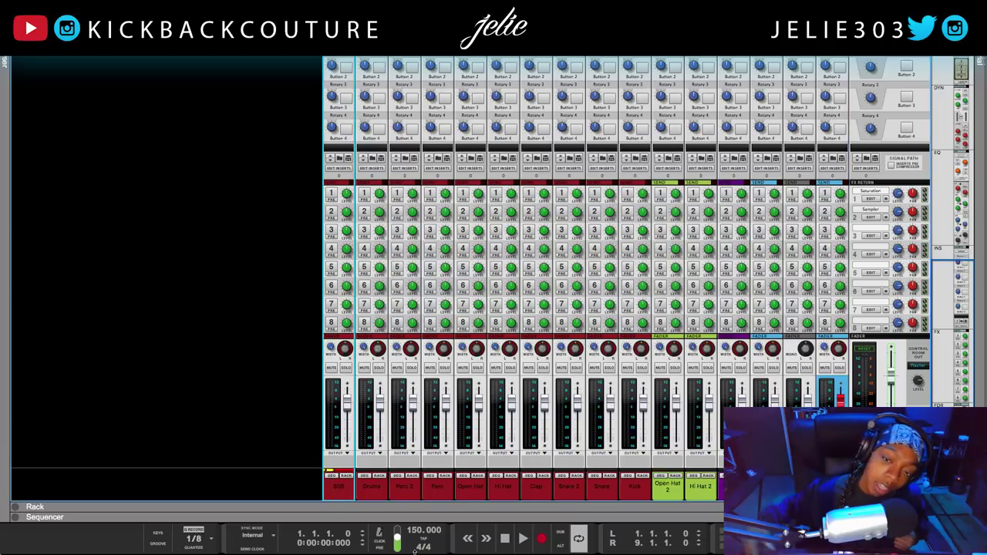